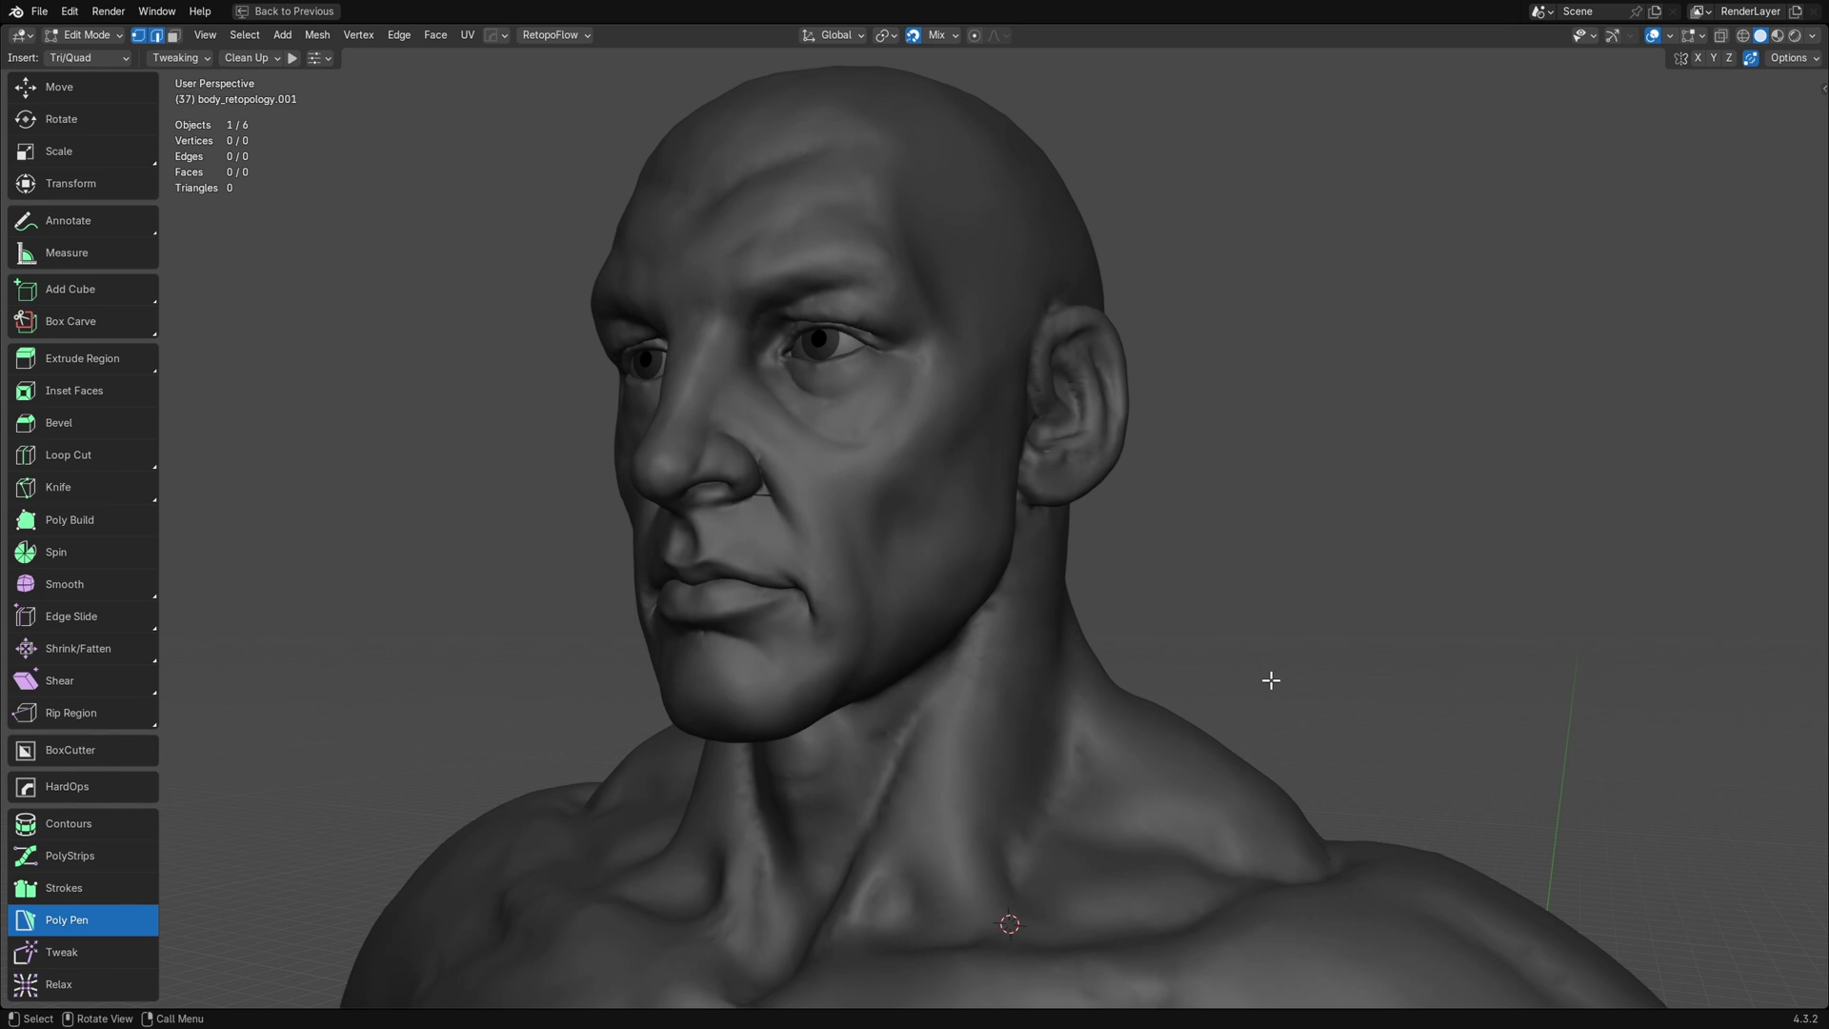
Place Poly Pen vertices to draw three connected quads across the chest
middle_click_drag(1253, 696, 1123, 566, "shift")
left_click(732, 629)
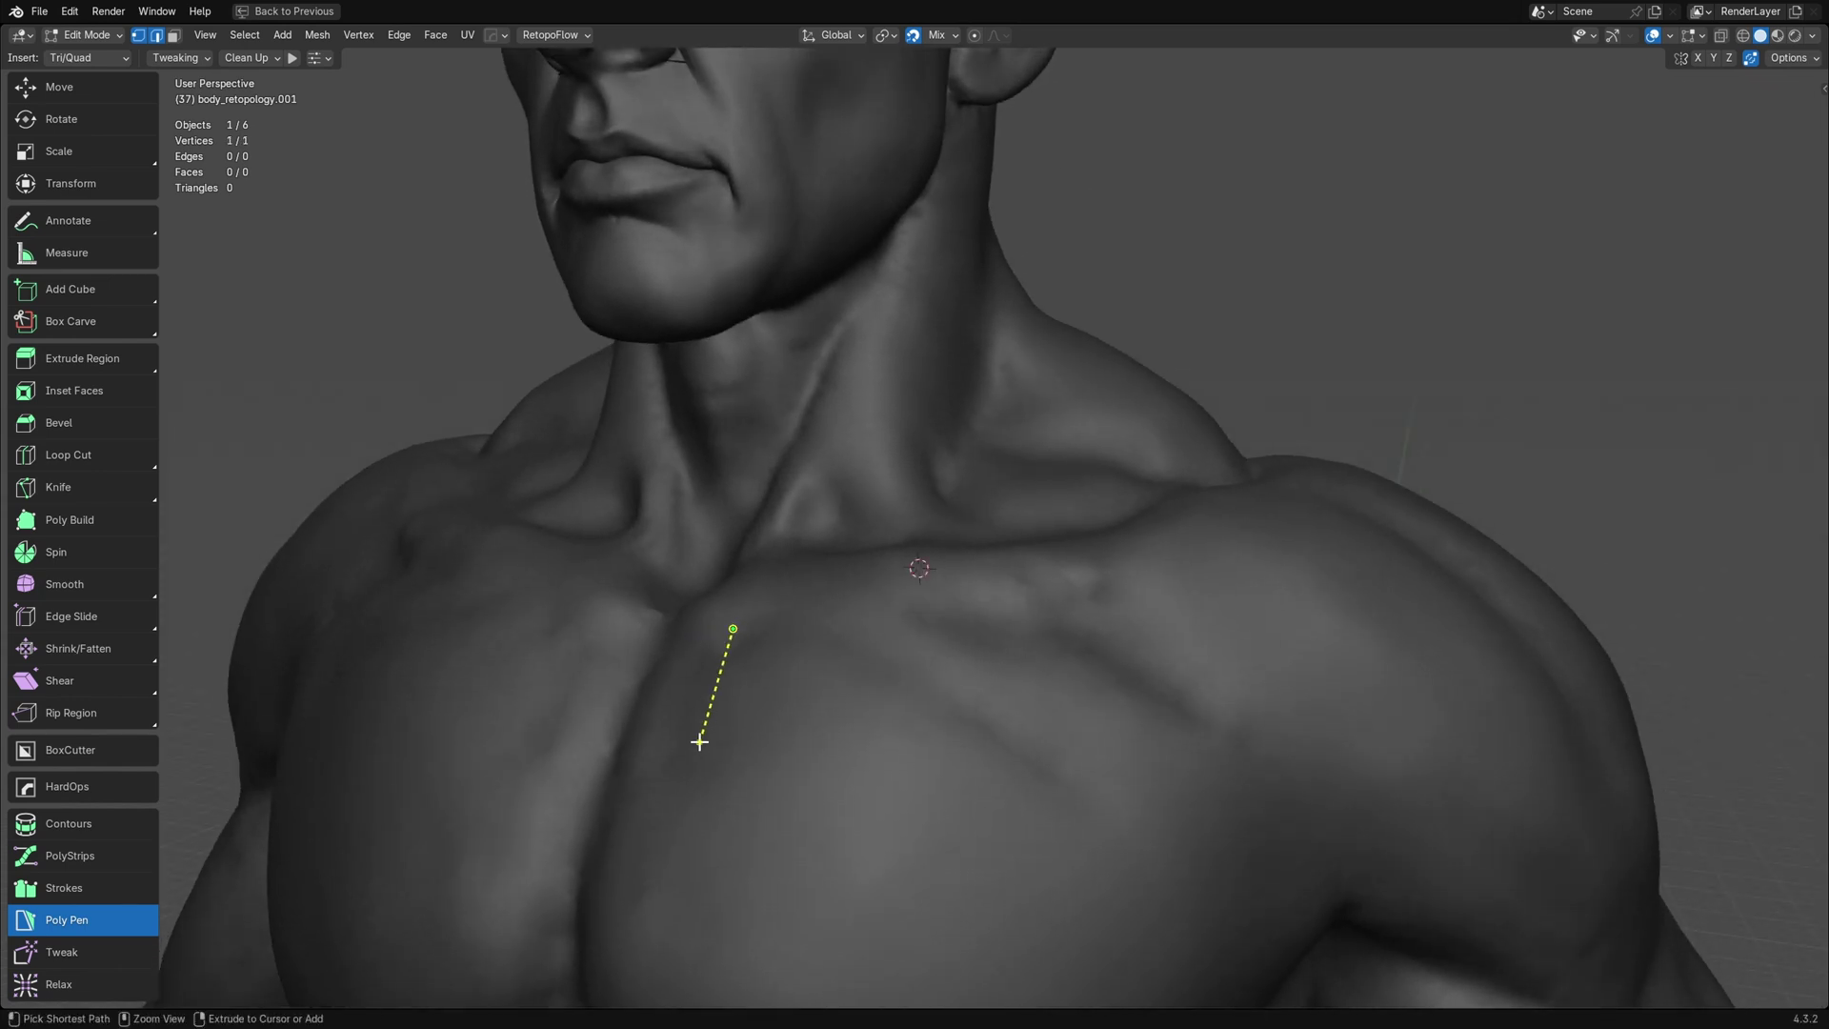
left_click(688, 794)
left_click(848, 798)
left_click(854, 636)
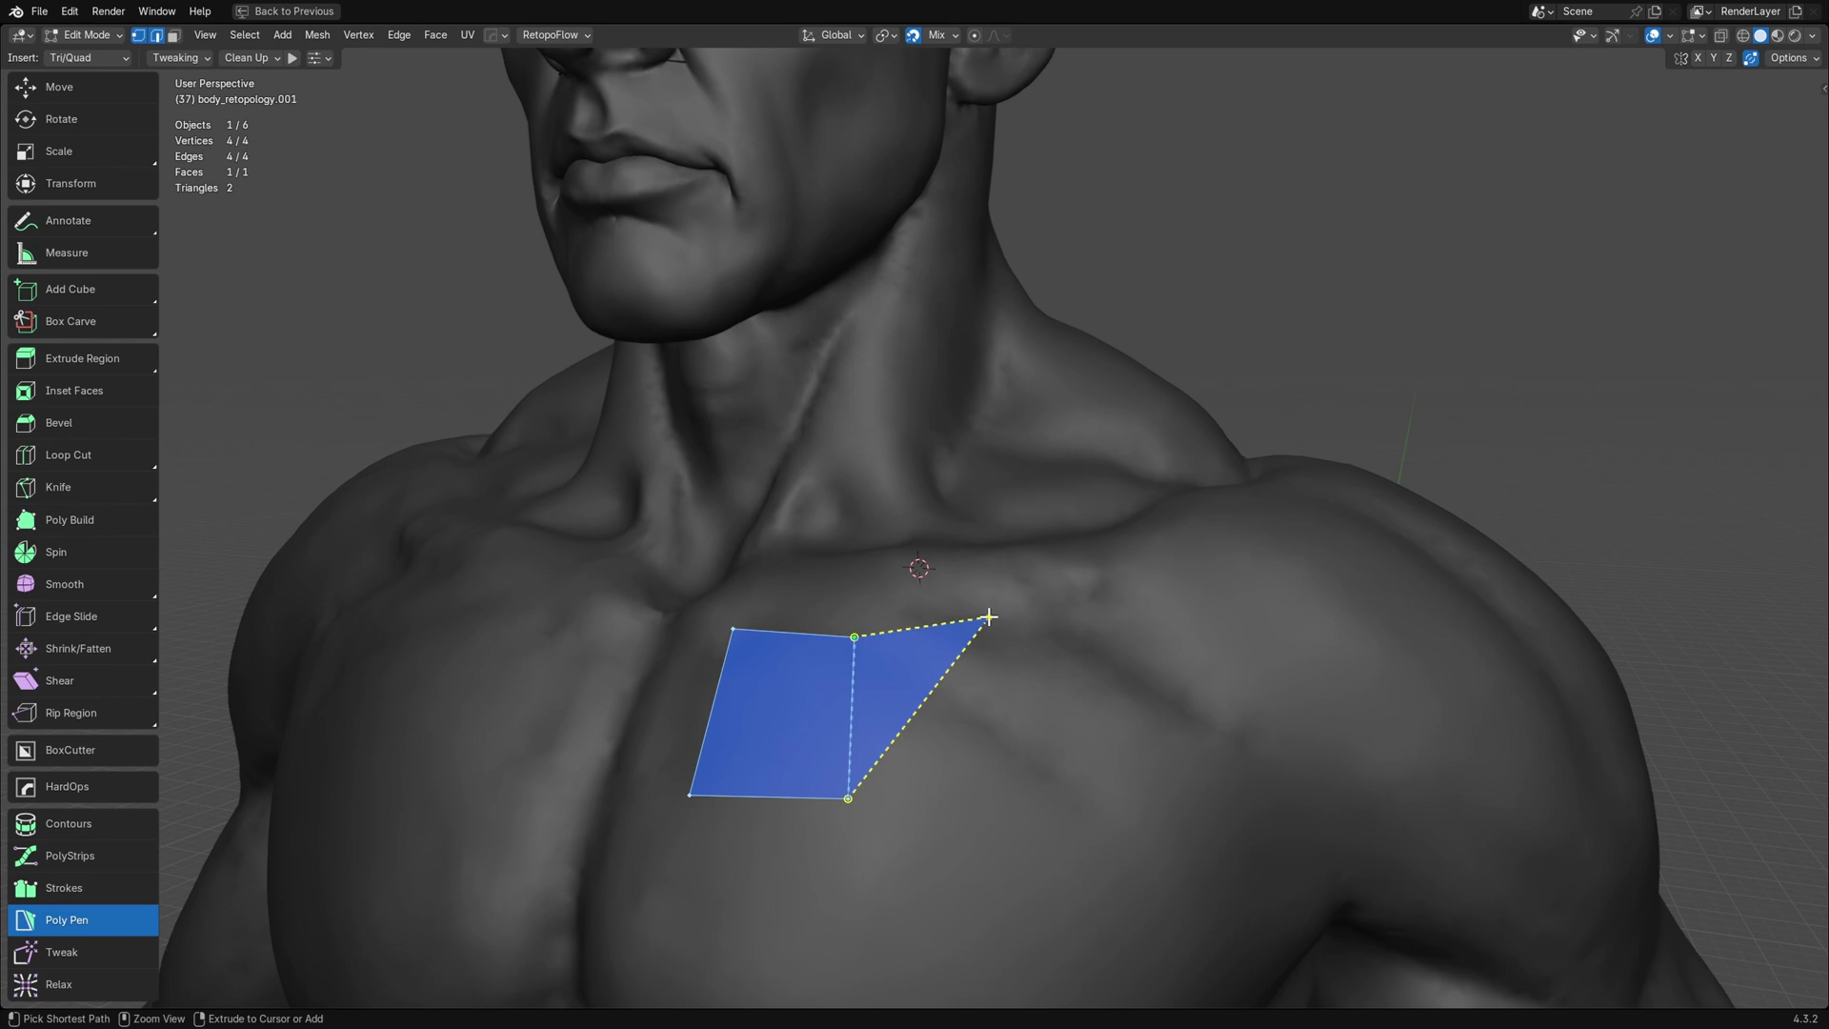
left_click(992, 617)
left_click(1045, 764)
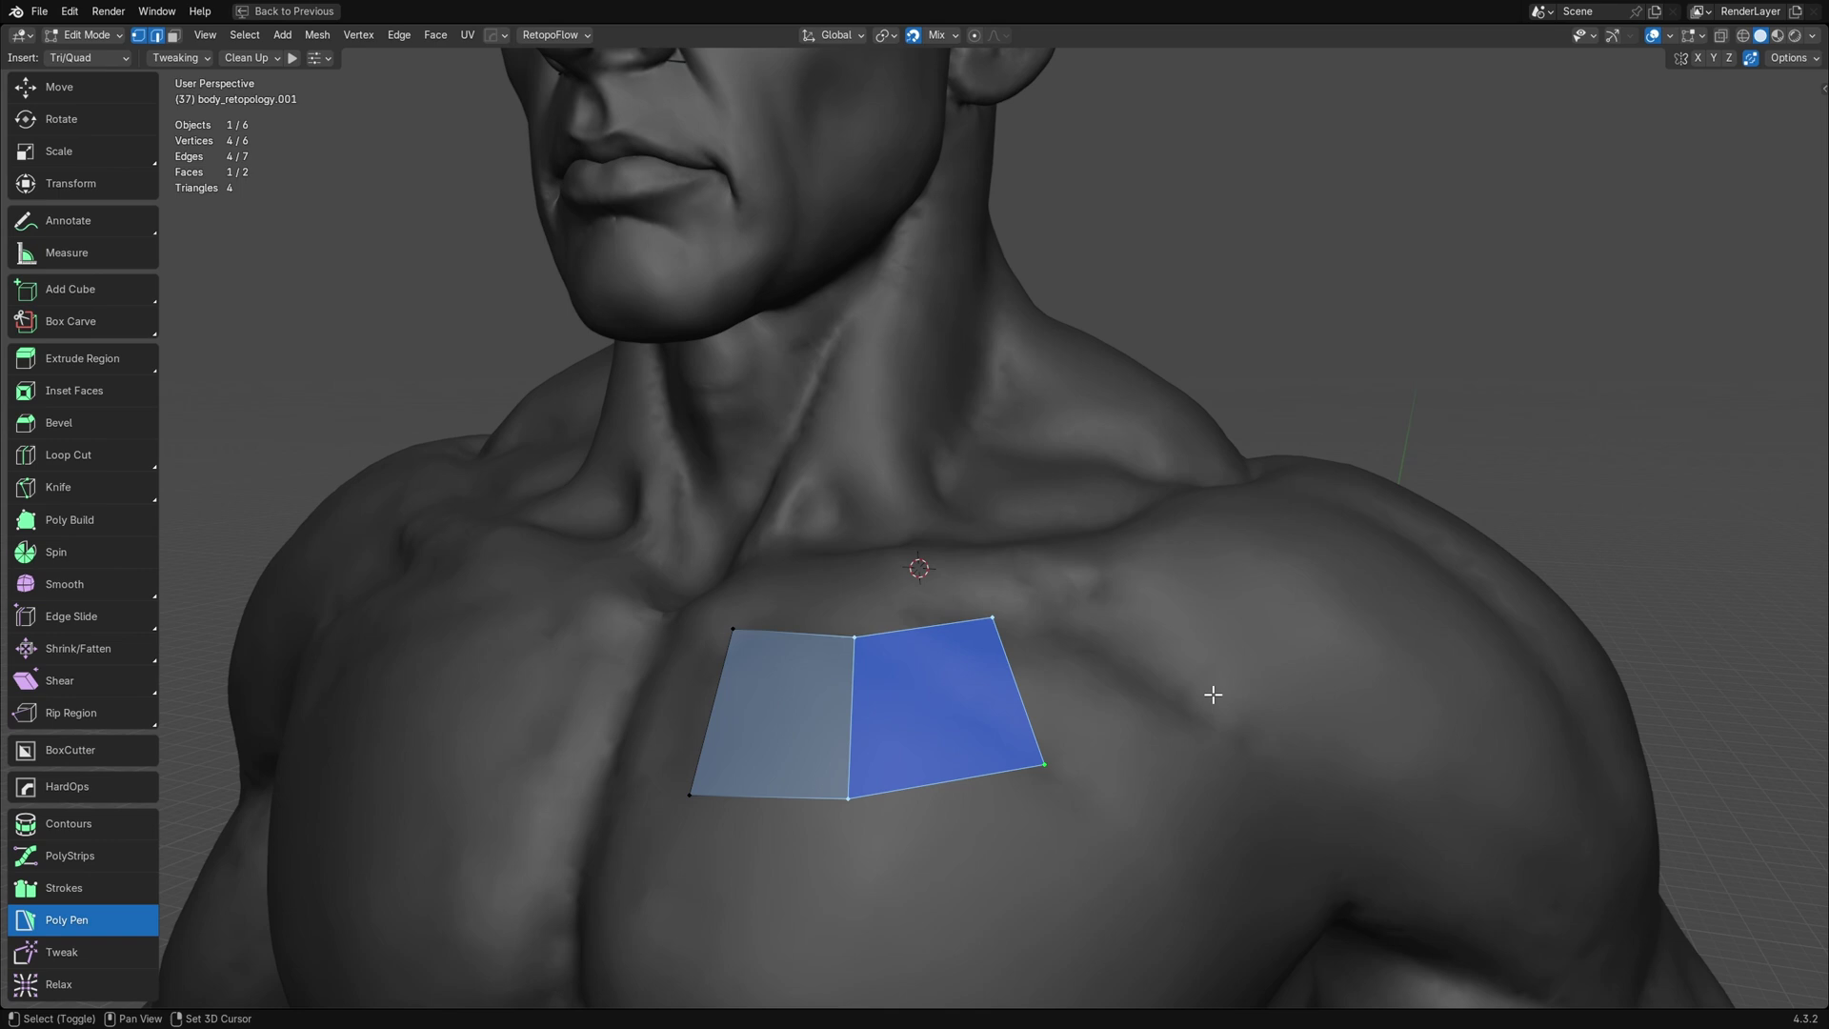
middle_click_drag(1208, 694, 1140, 727, "shift")
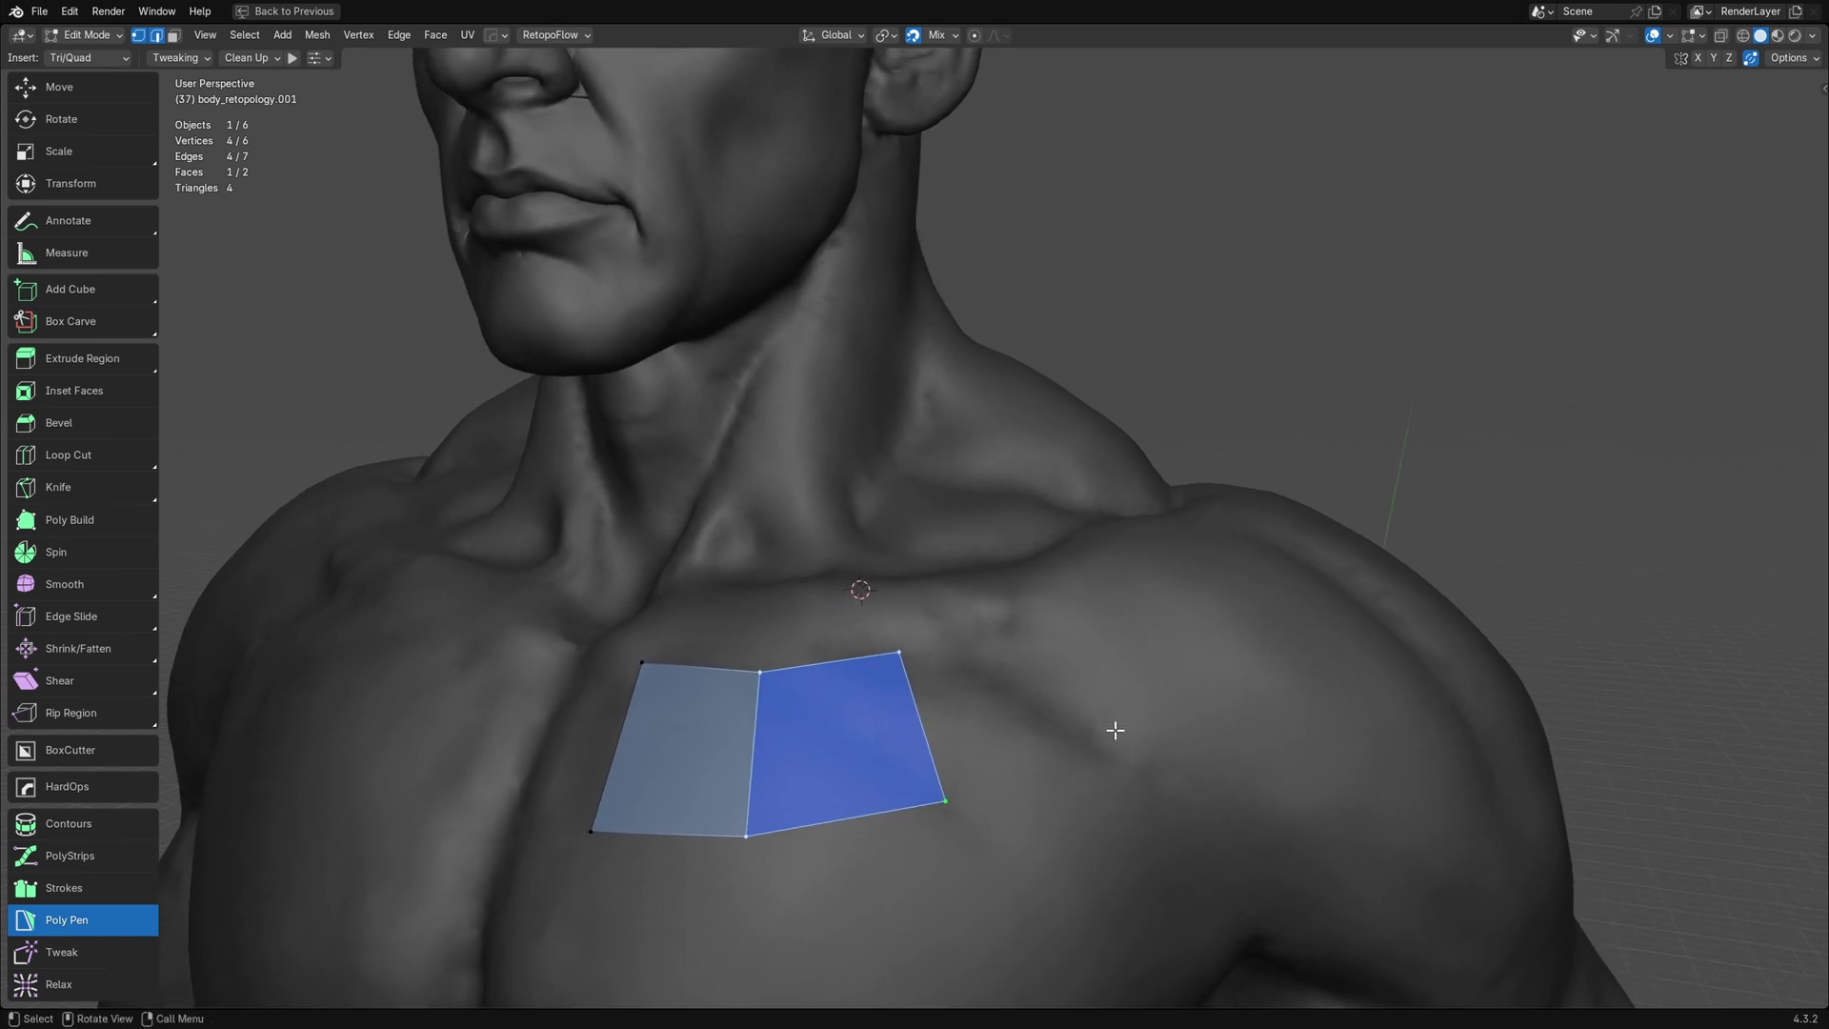
left_click(1128, 729)
left_click(1034, 616)
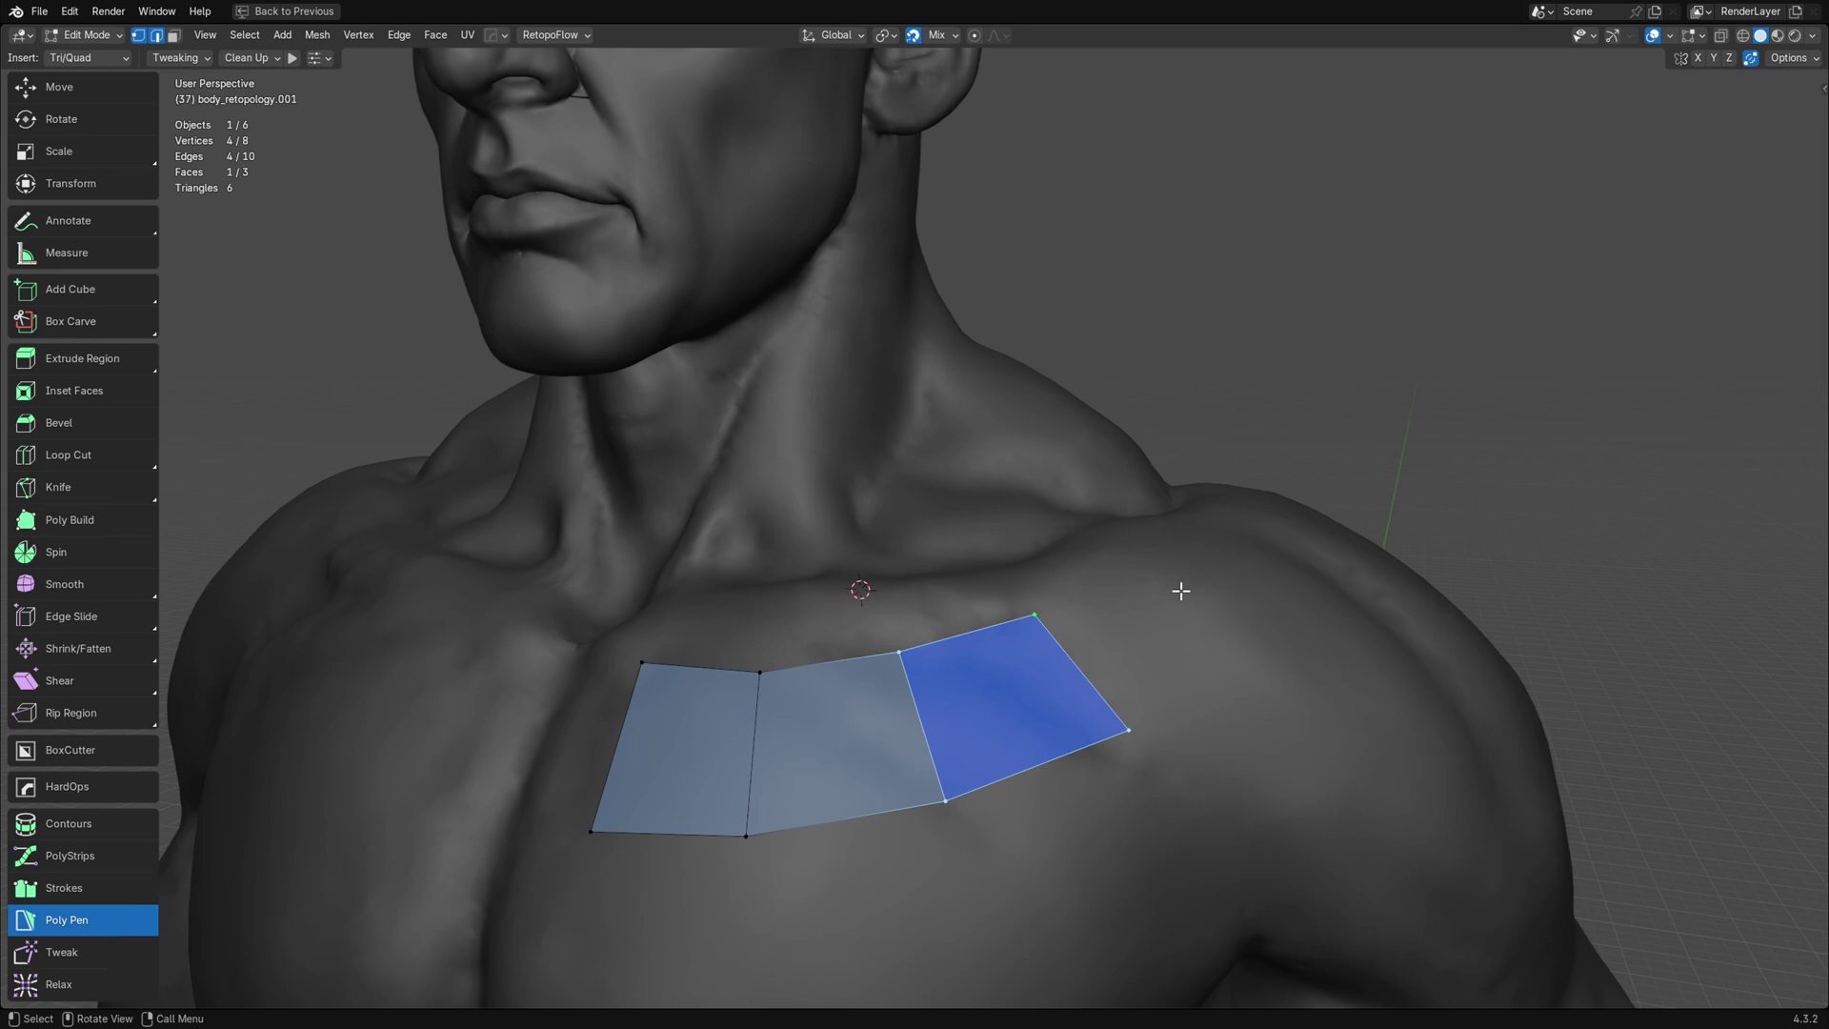
Select all the retopology geometry and delete its vertices
middle_click_drag(1171, 592, 1169, 606, "shift")
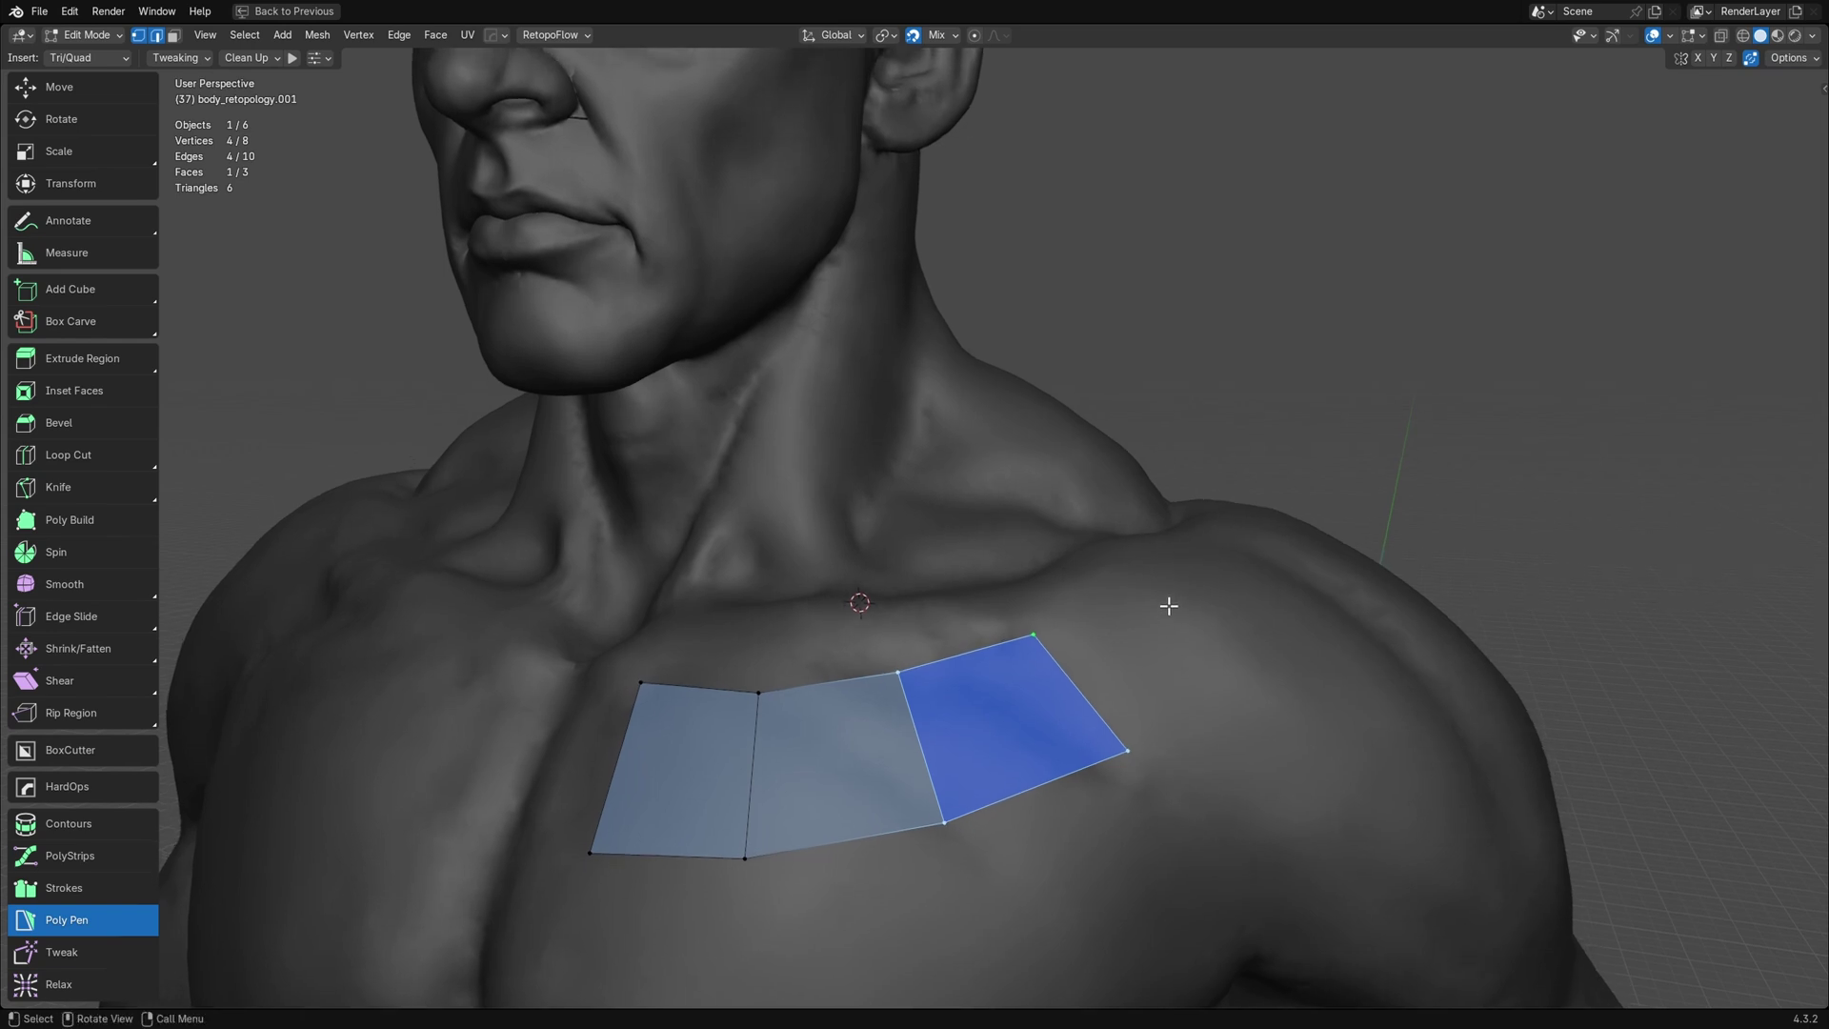
key("a")
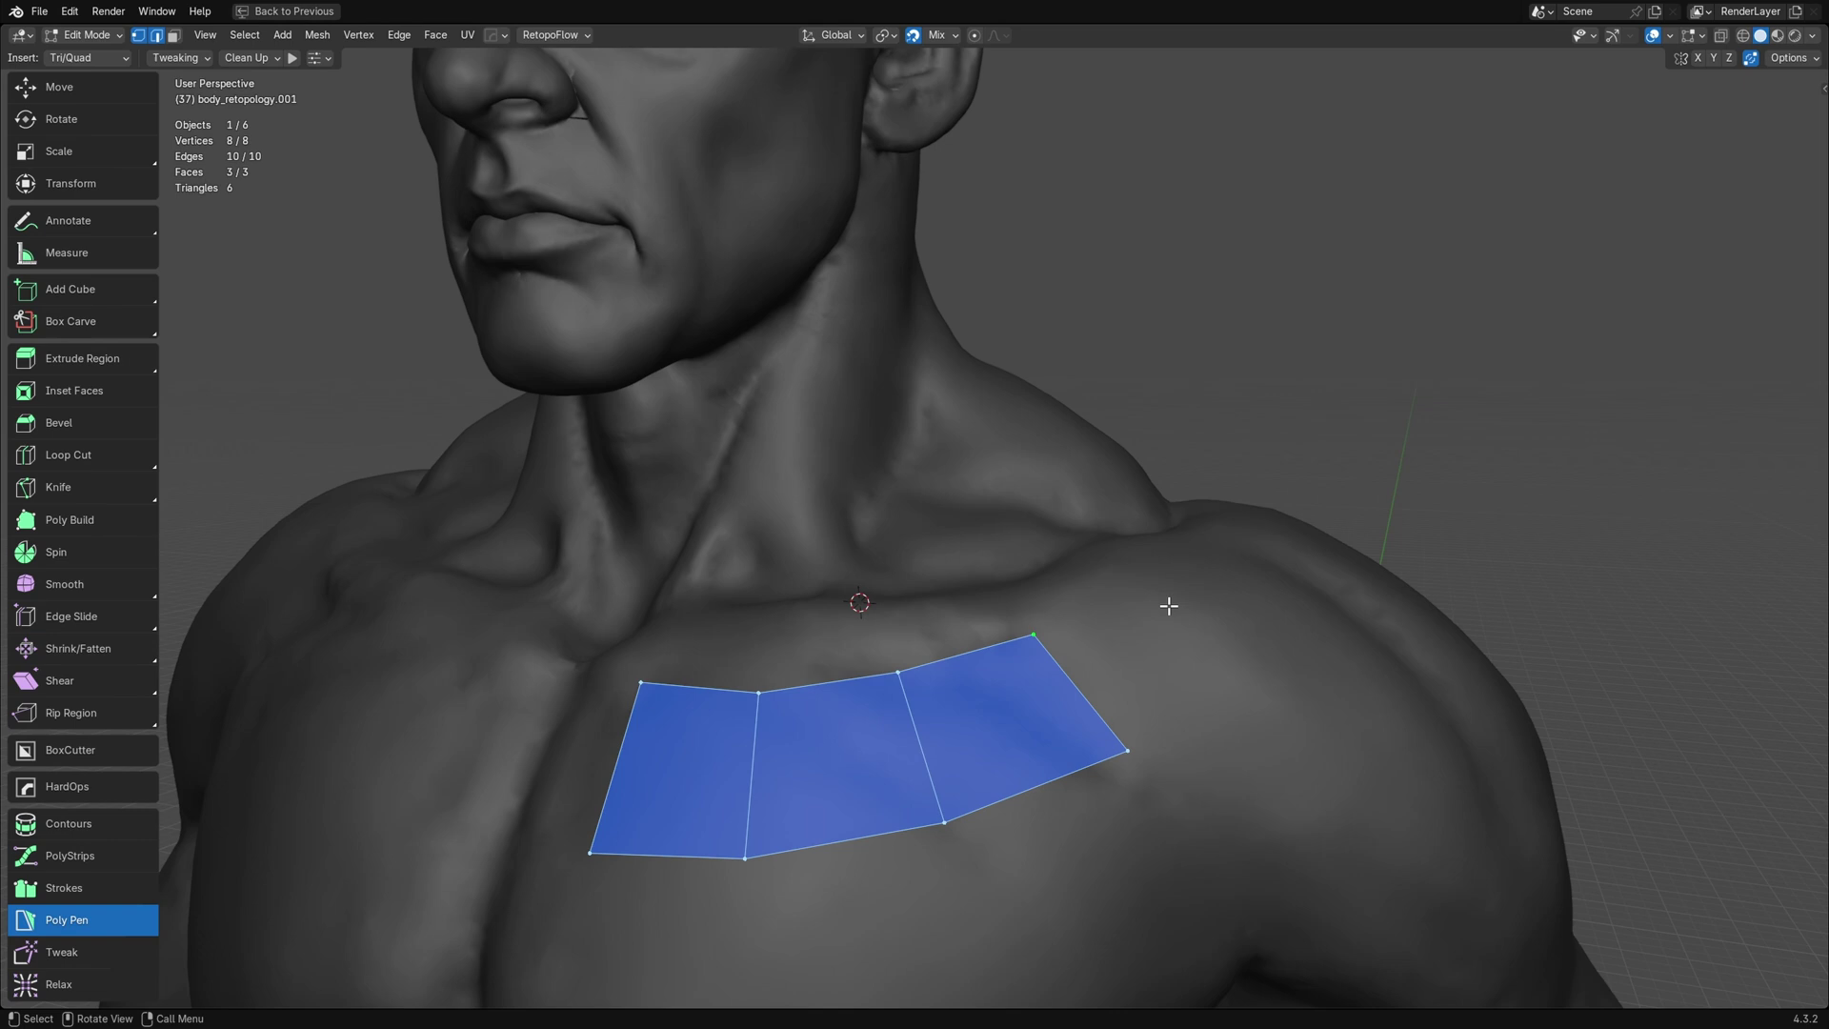
key("x")
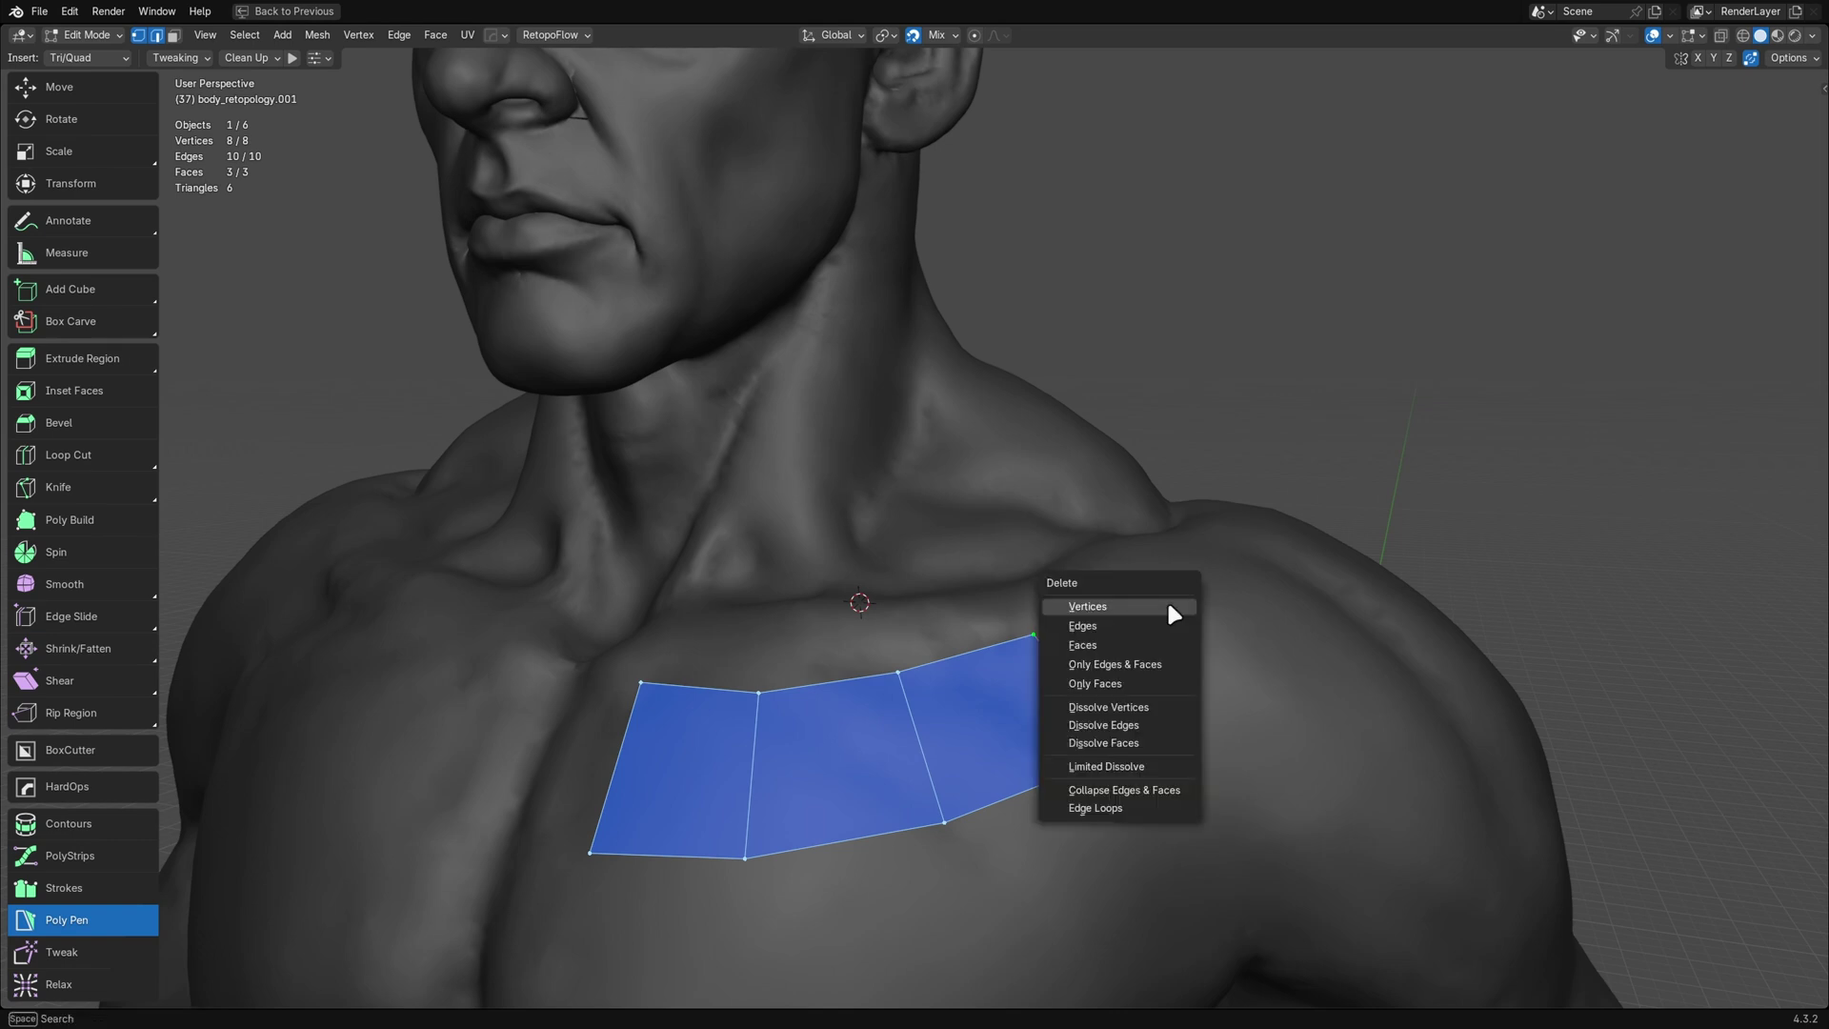
left_click(1166, 599)
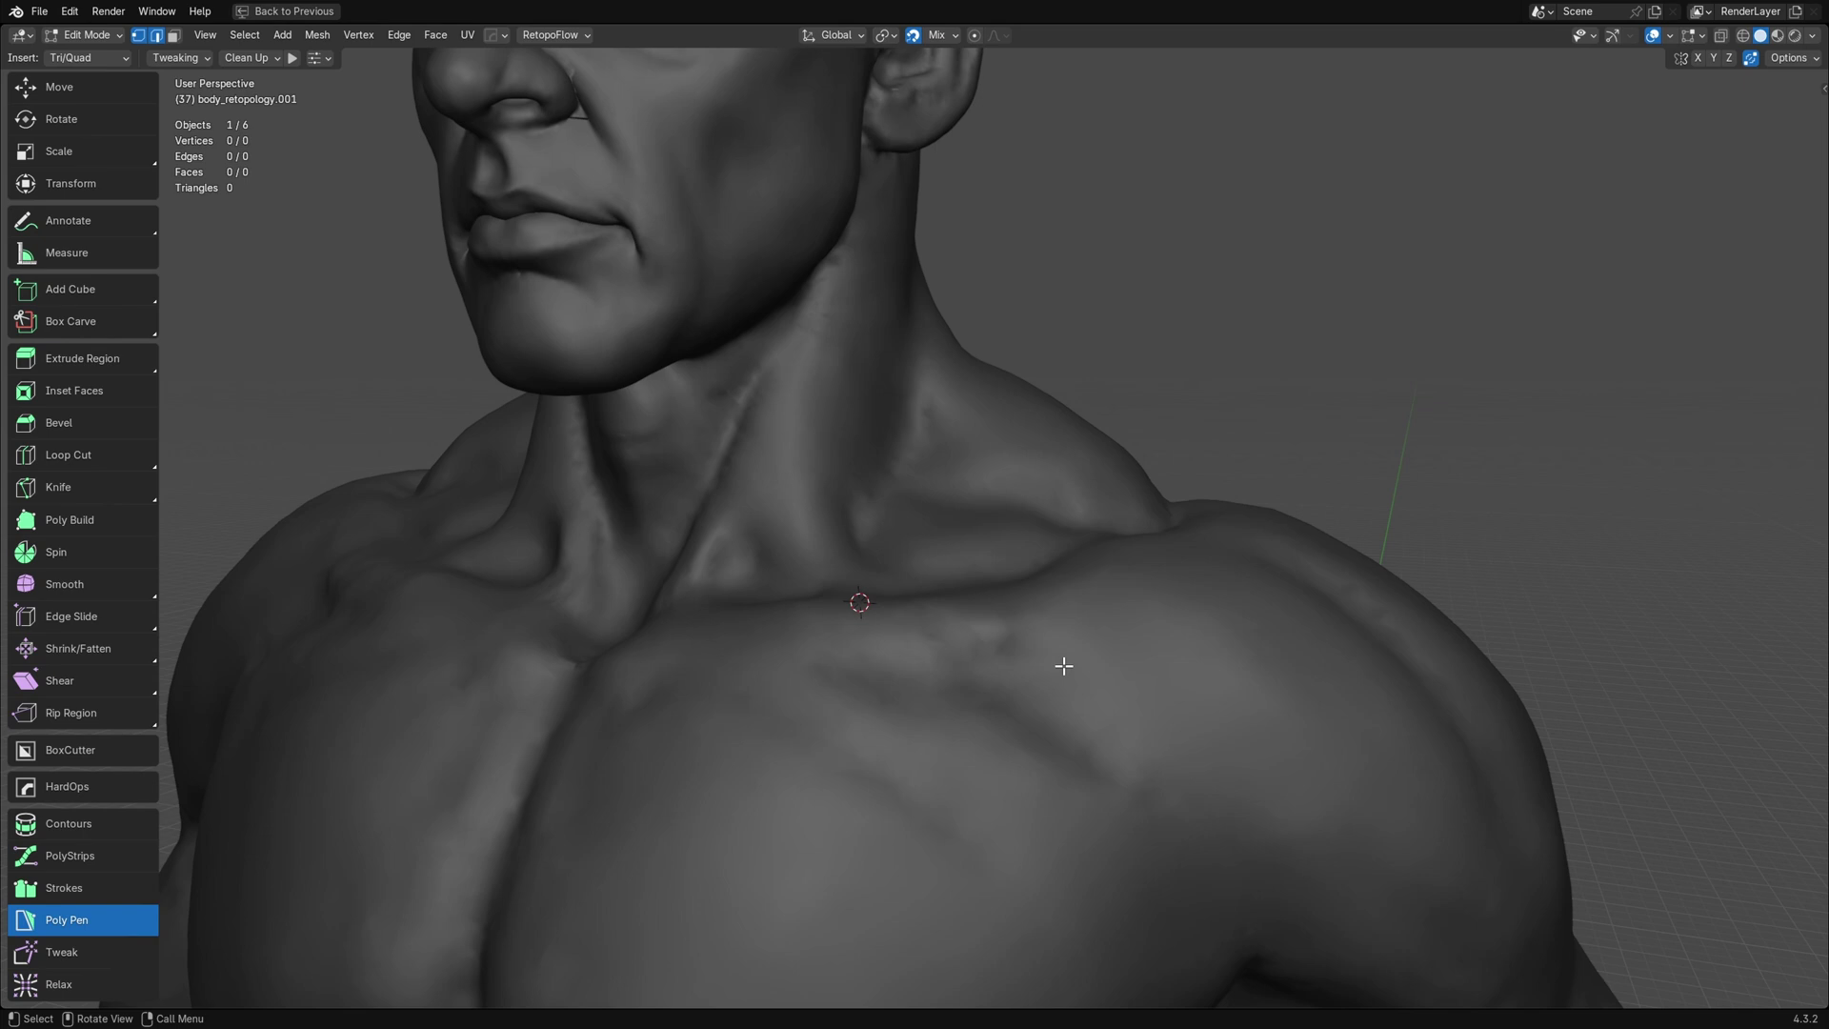
Switch to the Strokes tool and draw a vertical five-span stroke down the chest
left_click(99, 880)
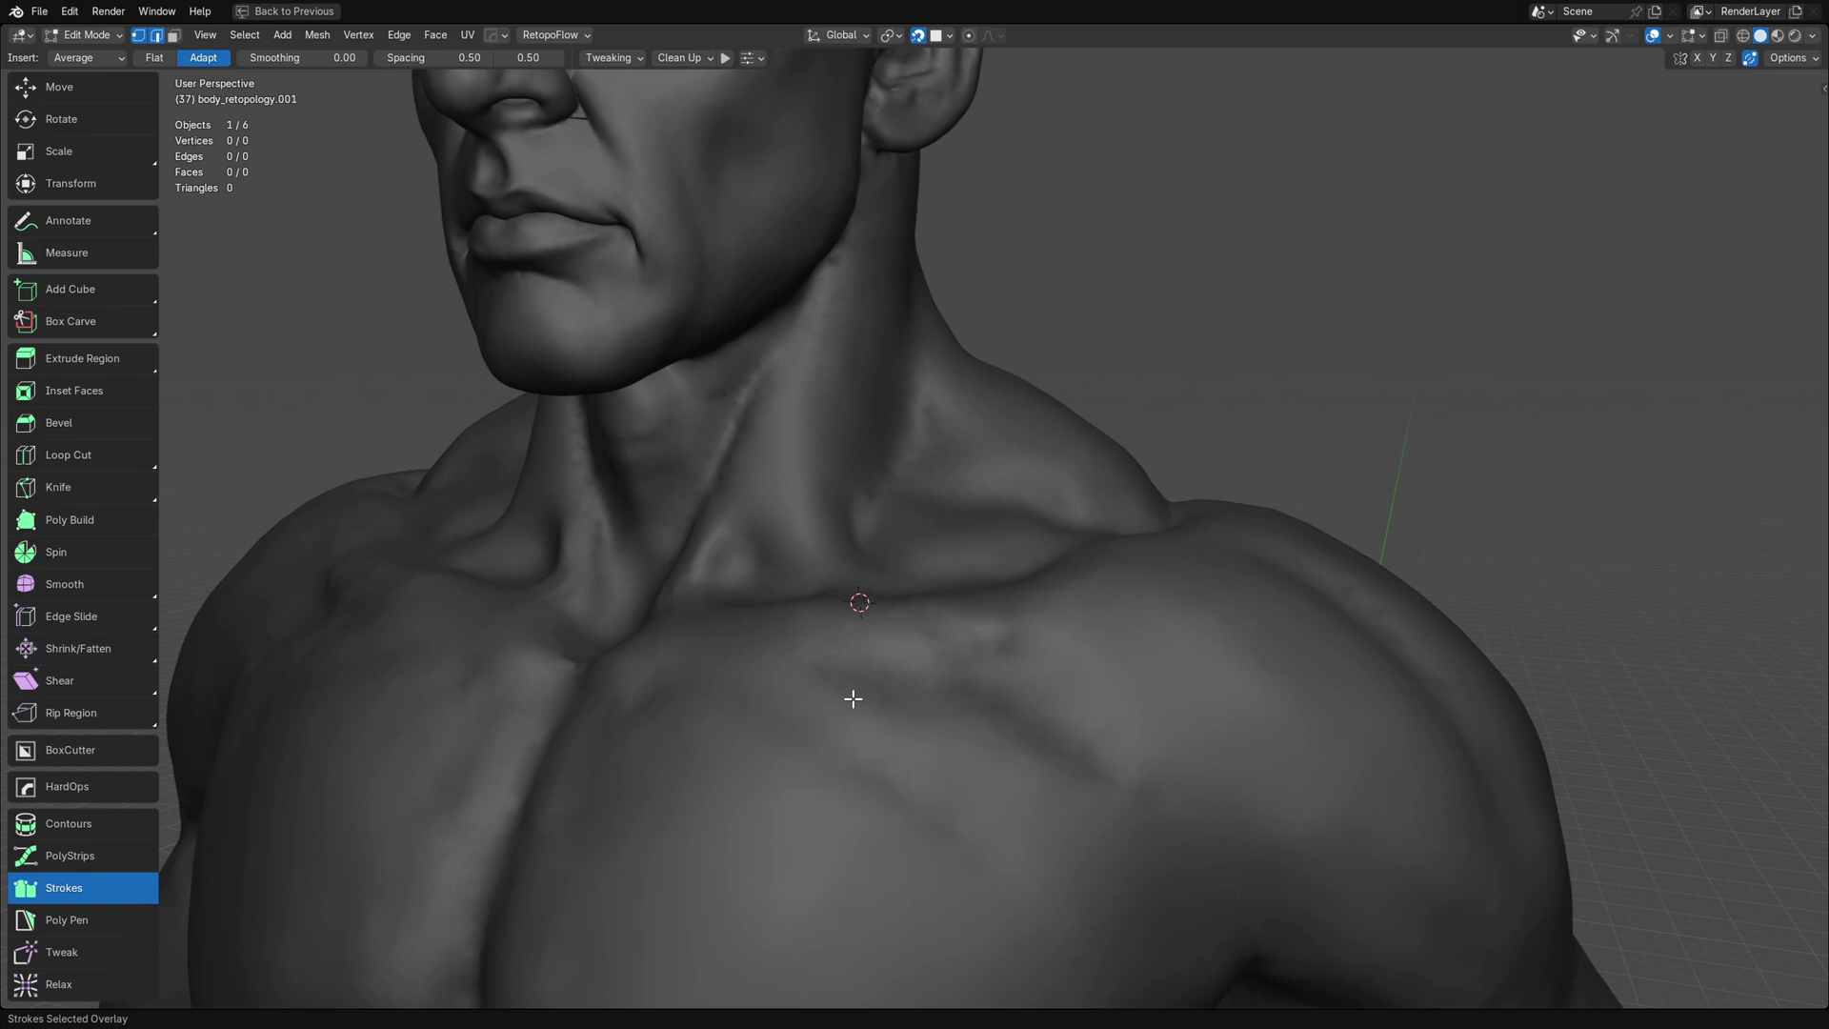
mouse_move(809, 739)
middle_mouse_down()
mouse_move(848, 739)
mouse_move(769, 701)
middle_mouse_up()
left_click_drag(670, 655, 670, 900)
Bridge strokes from the strip into a grid toward the shoulder, then undo the extensions
left_click_drag(916, 605, 1014, 752)
key("ctrl+z")
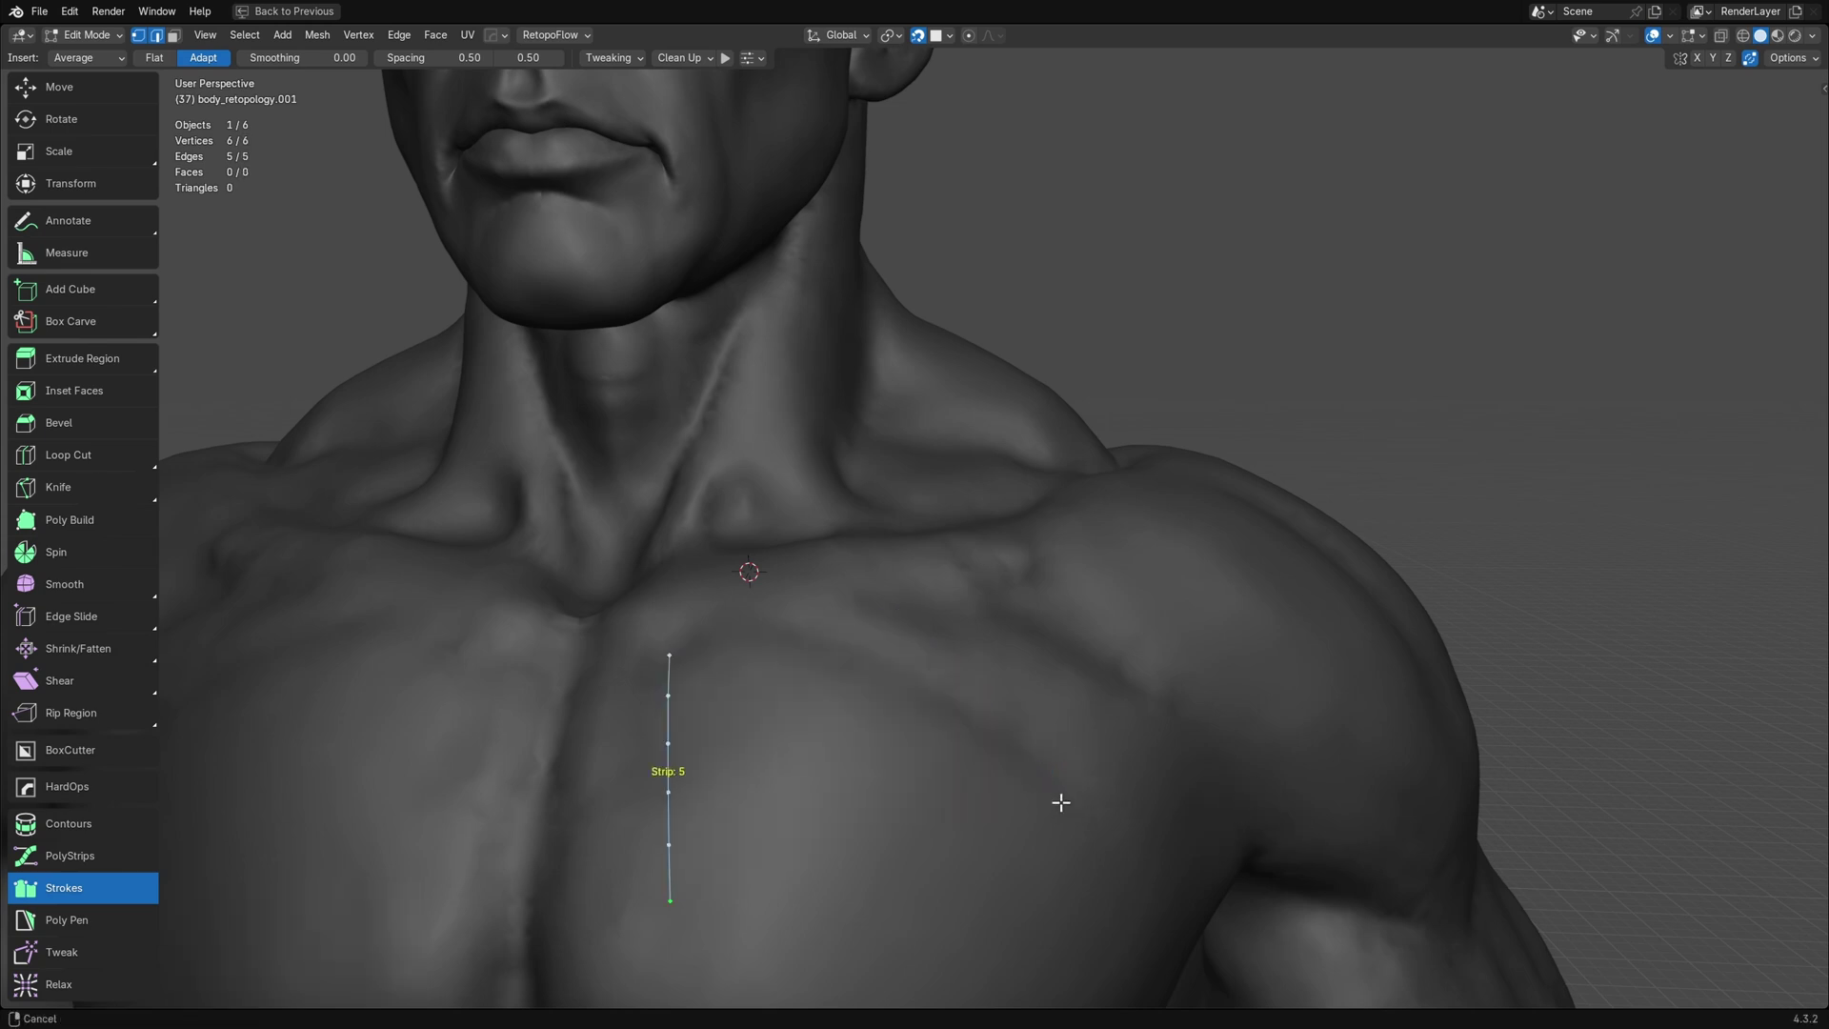
middle_click_drag(1061, 802, 1032, 727)
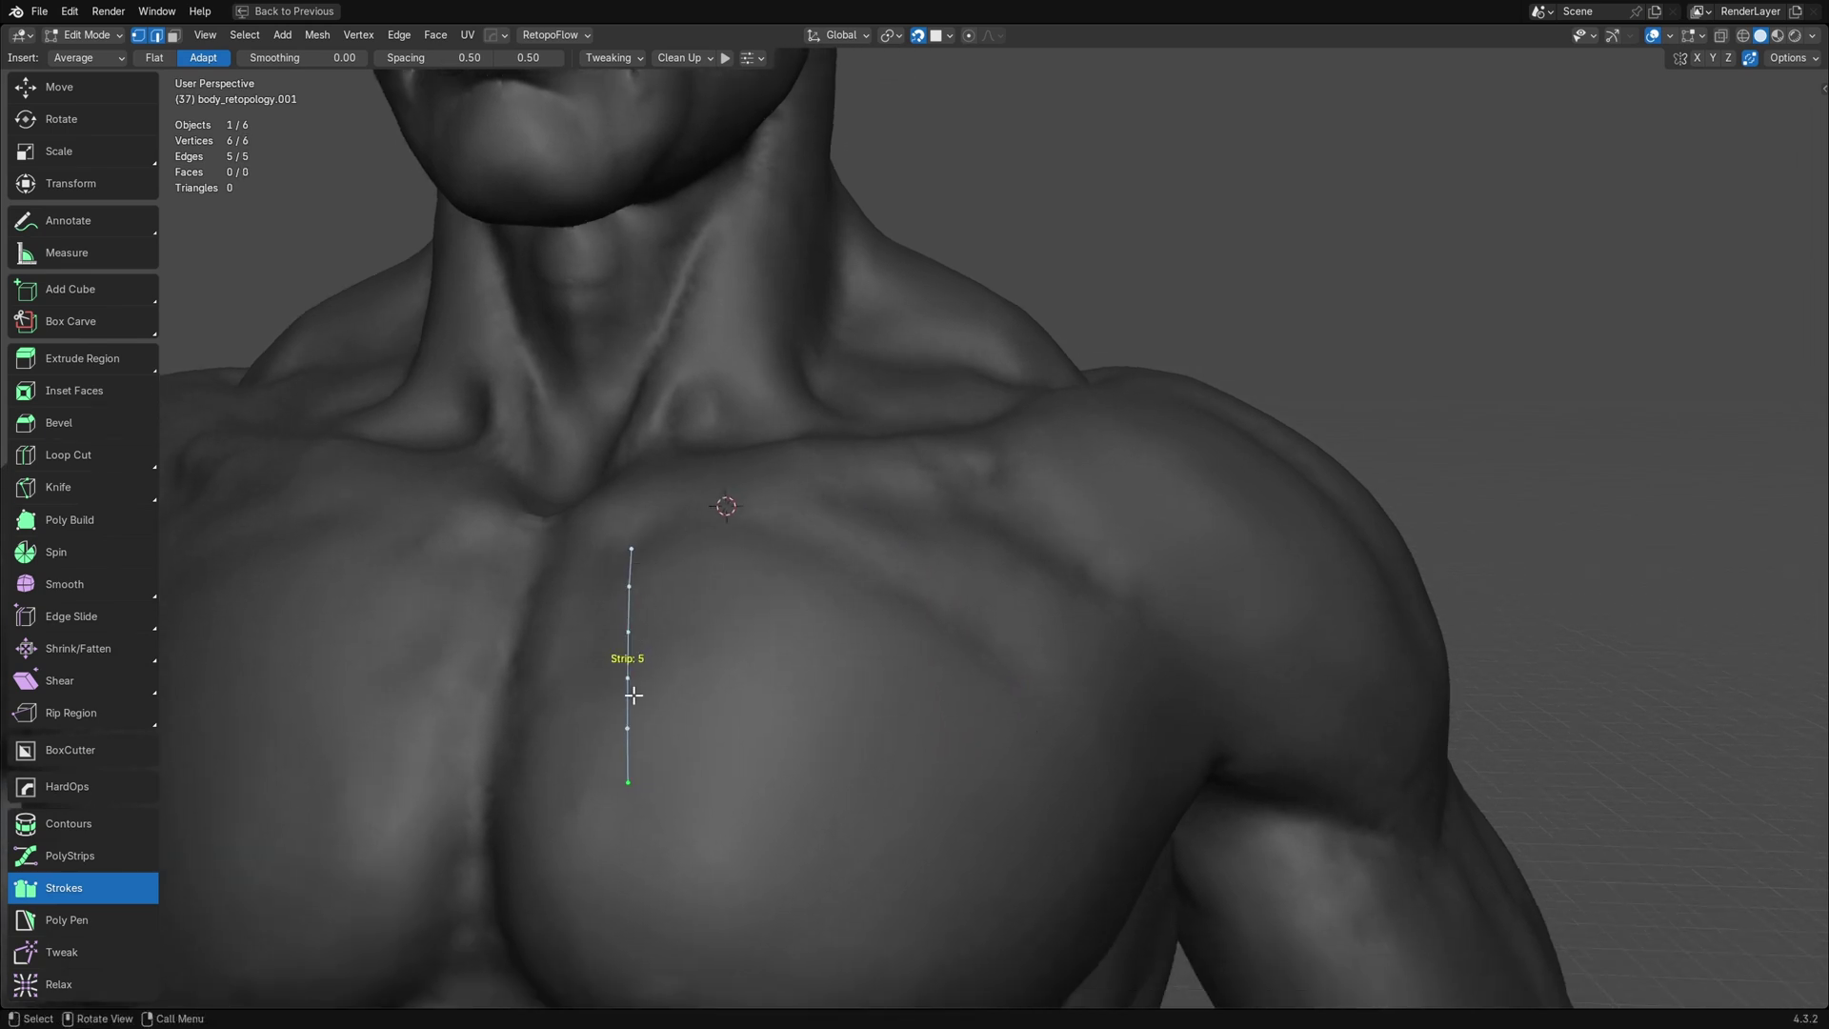
left_click_drag(841, 498, 1017, 692)
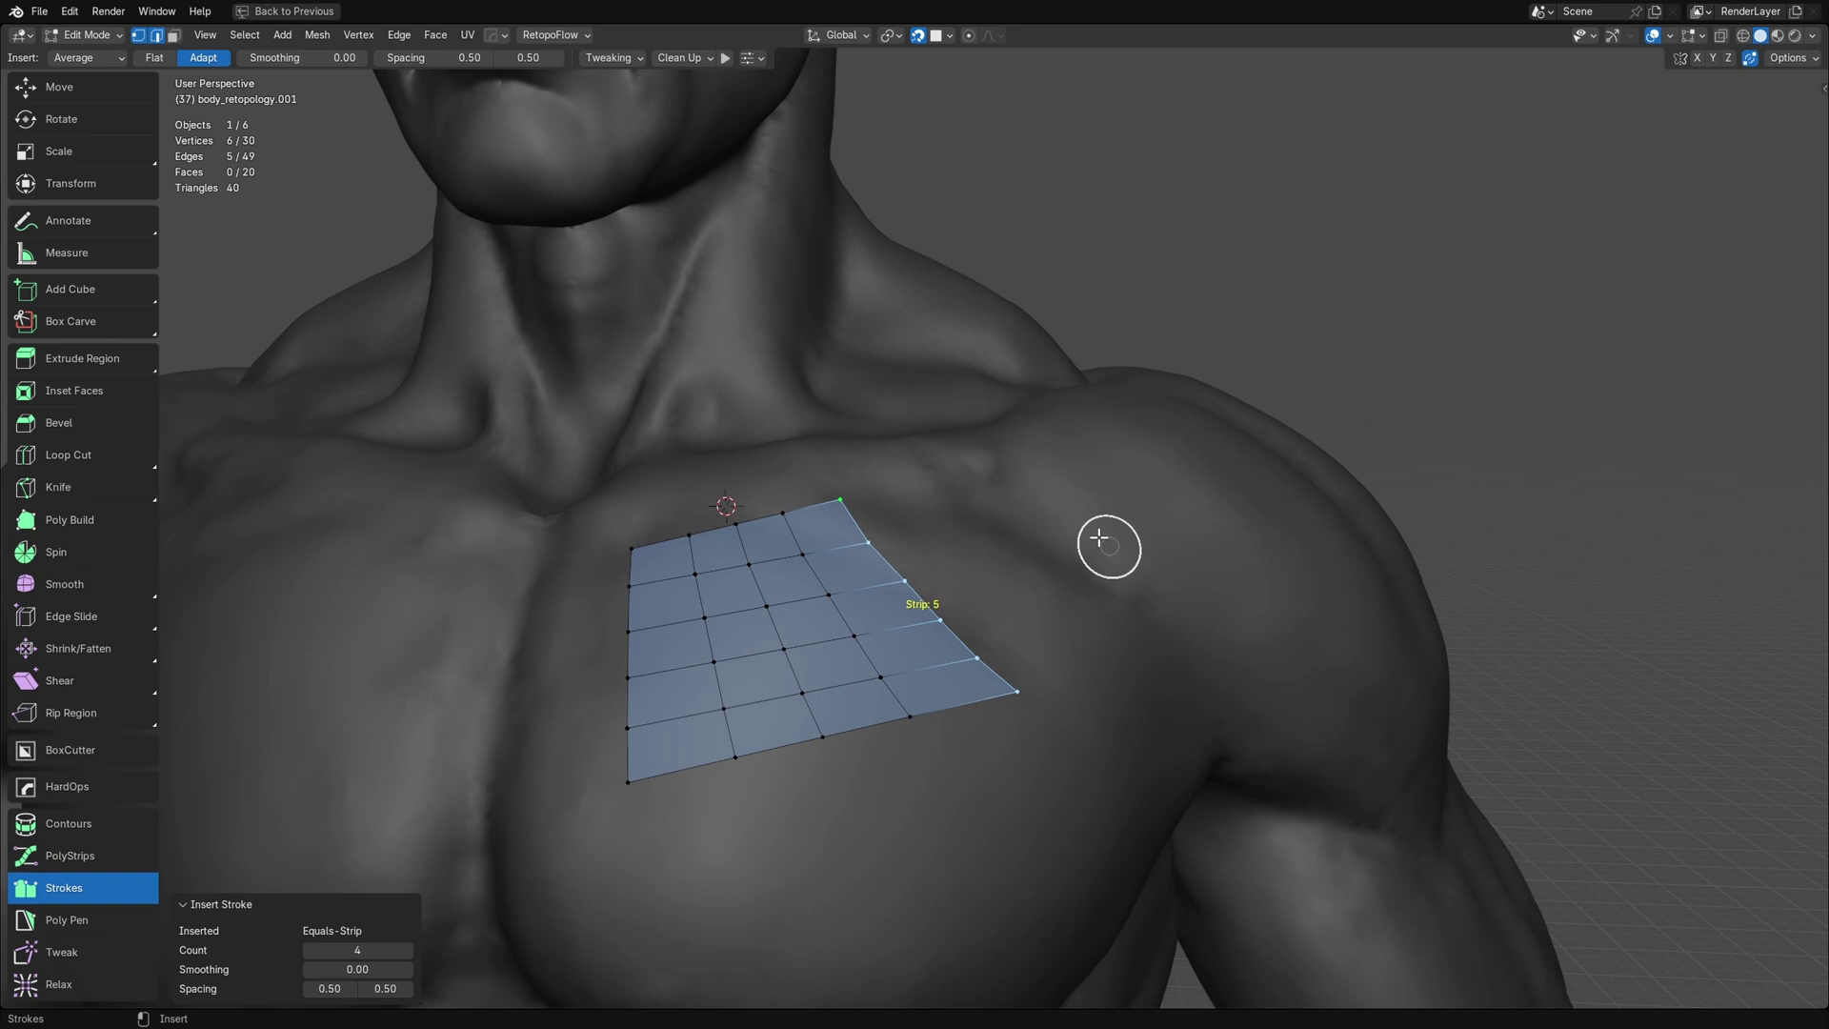
left_click_drag(996, 464, 1143, 562)
mouse_move(1092, 416)
left_mouse_down()
mouse_move(1217, 482)
mouse_move(1274, 548)
left_mouse_up()
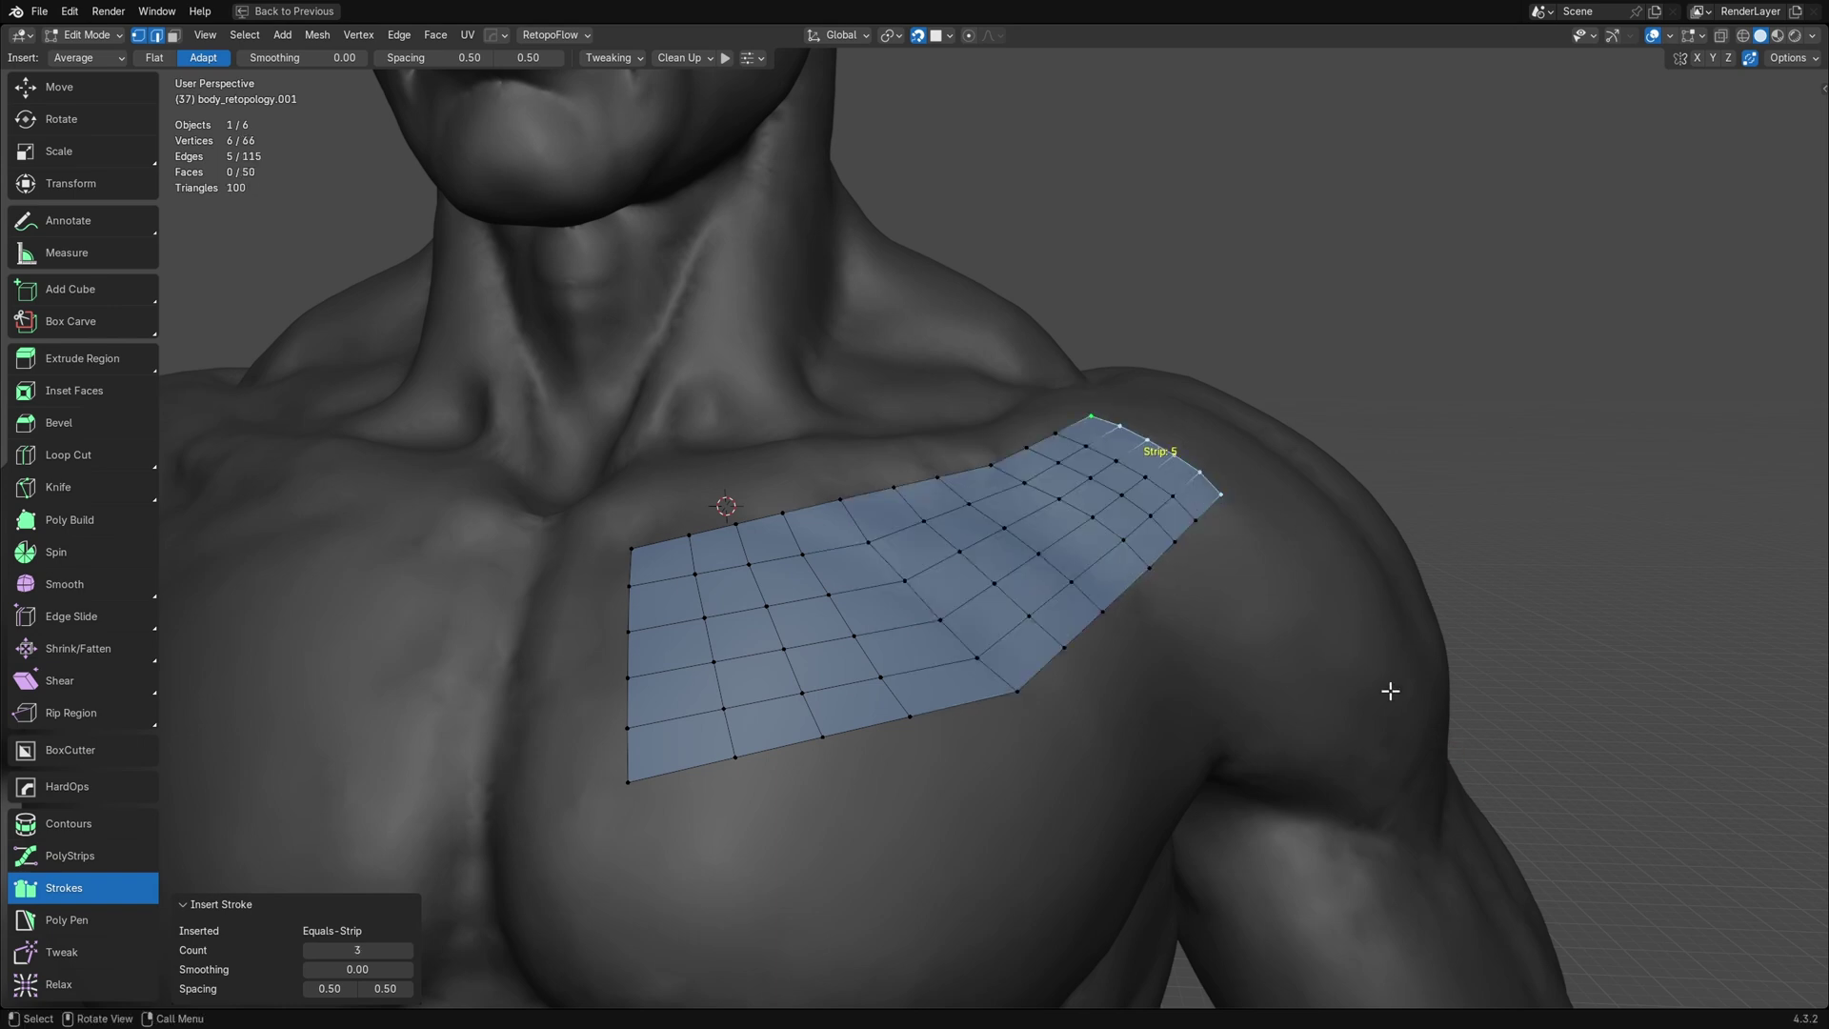
key("ctrl+z")
key("ctrl+z")
key("ctrl+z")
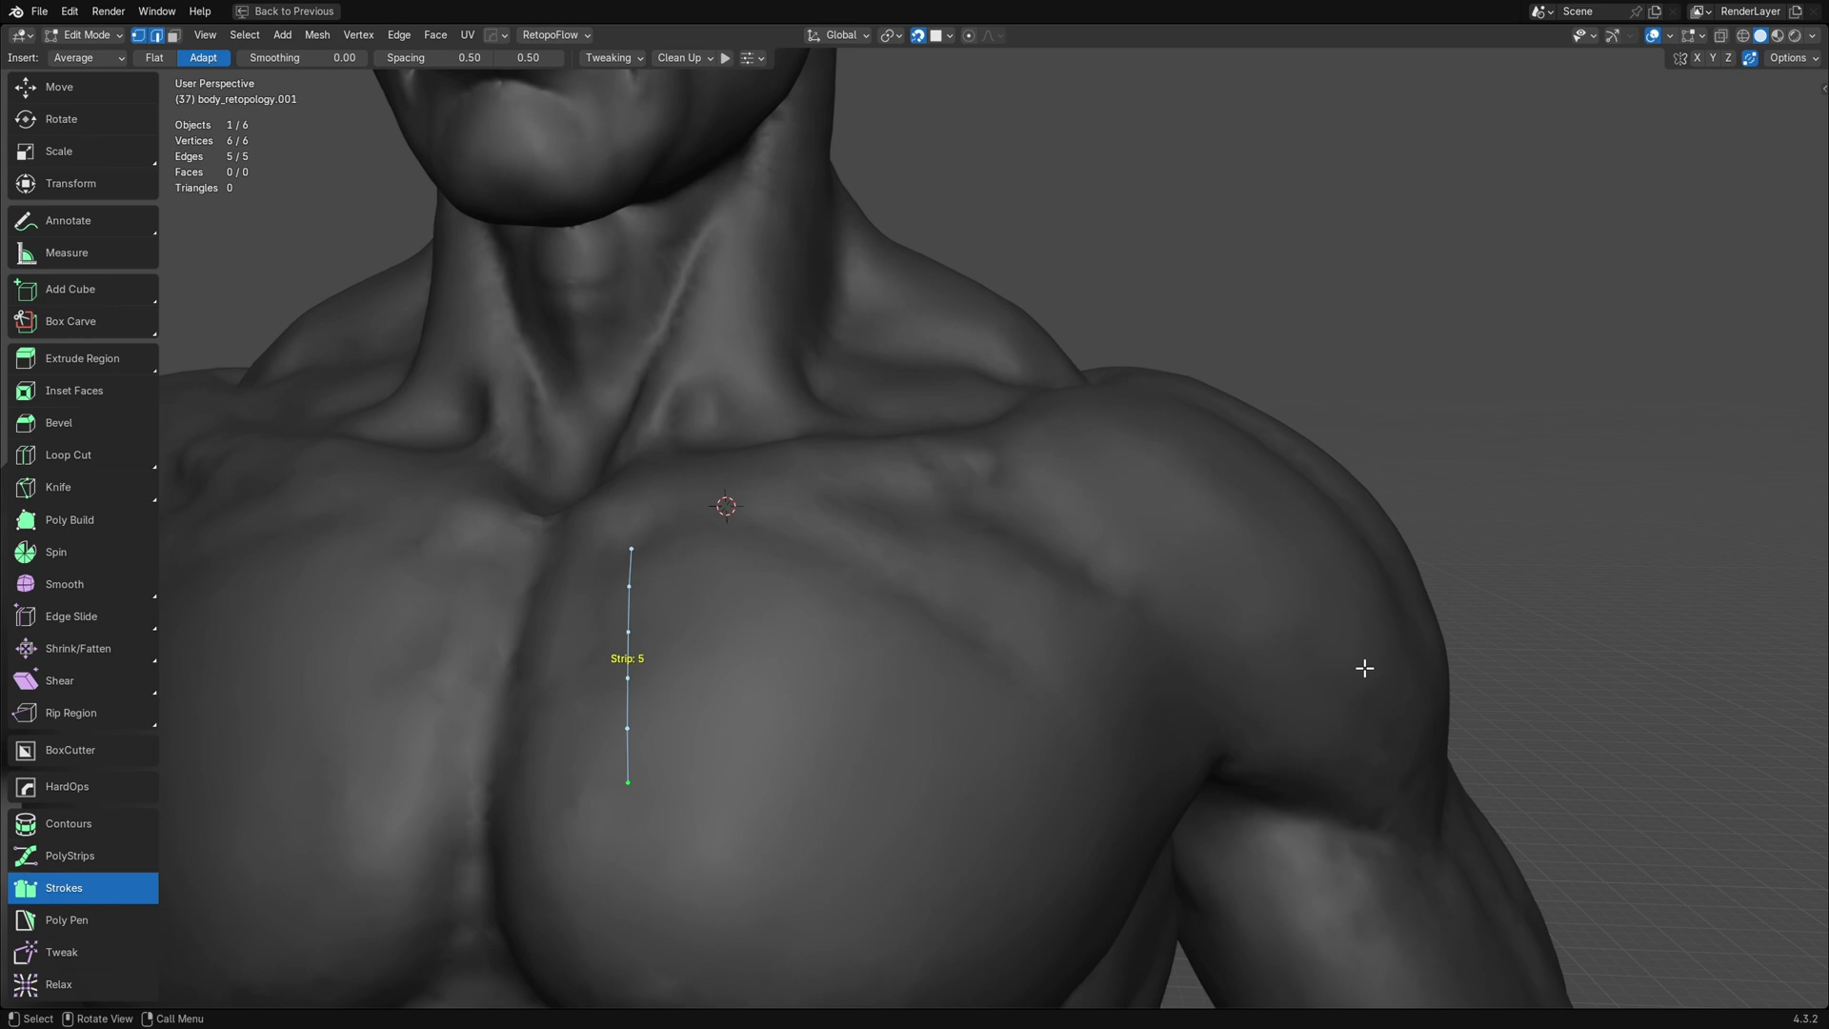
Draw strokes beside the strip toward the shoulder and vary the Insert Stroke Count
left_click_drag(867, 520, 899, 752)
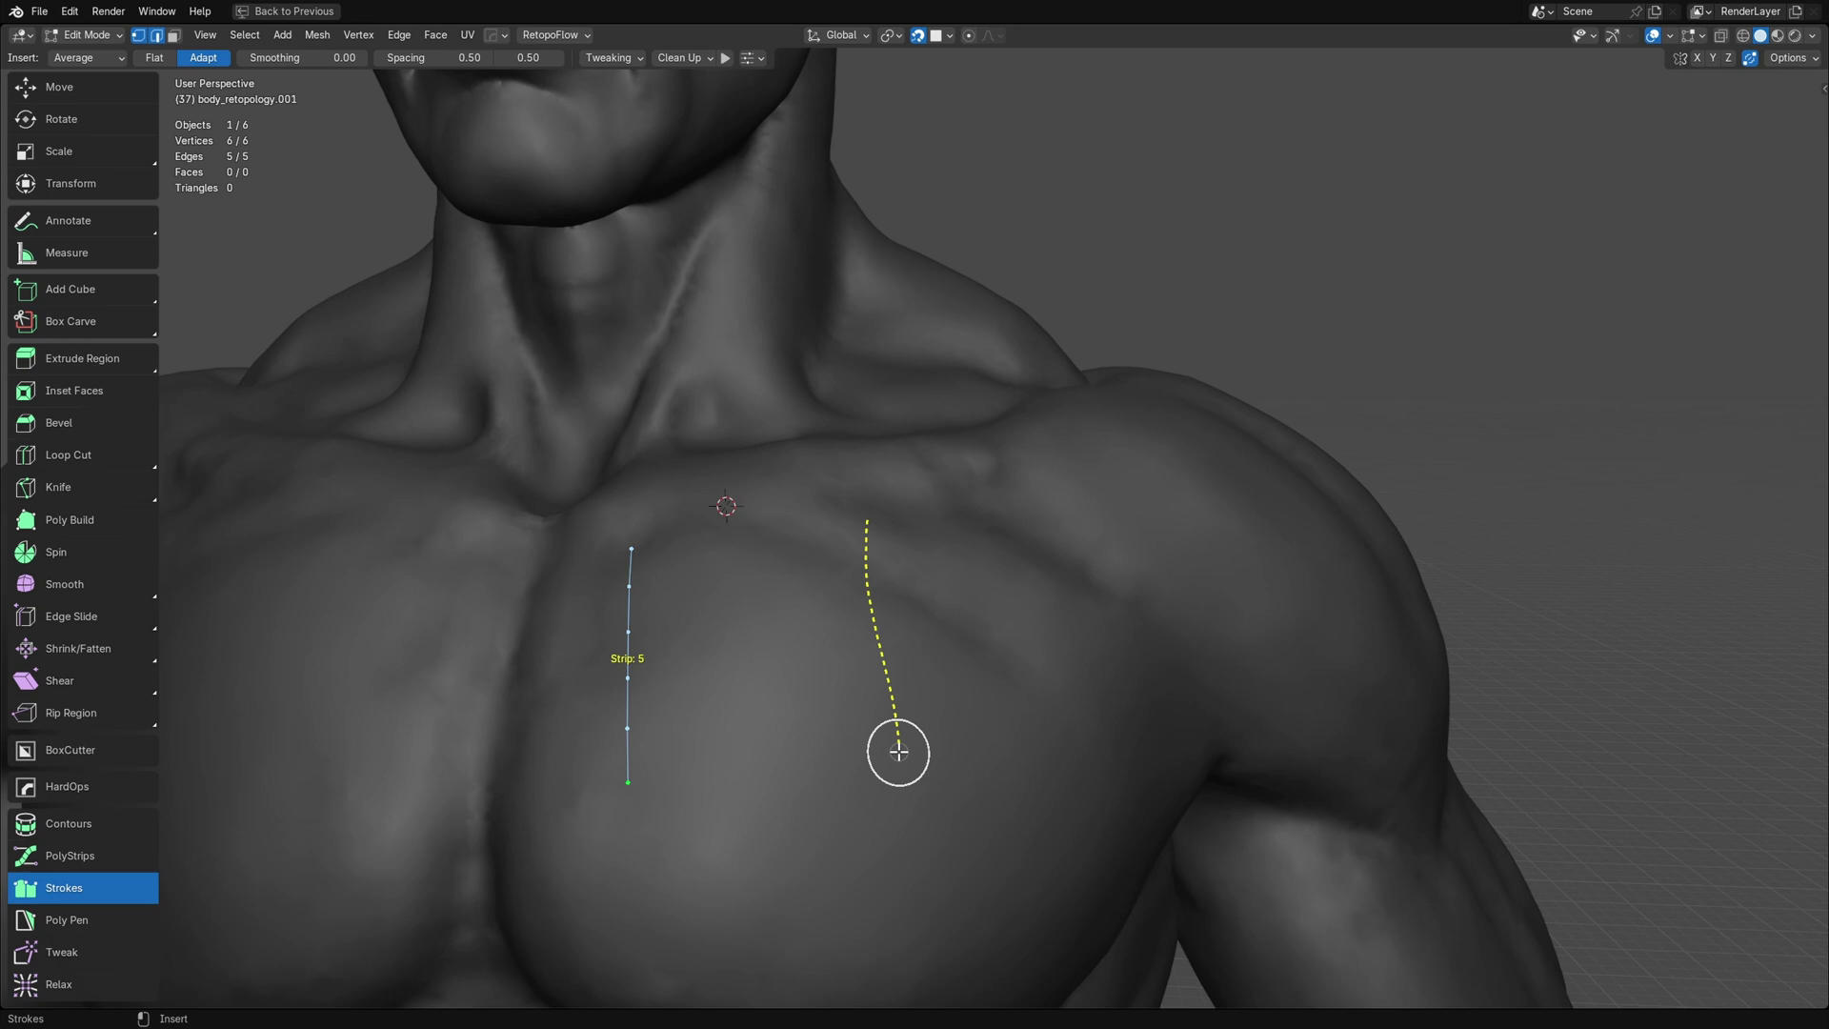
left_click_drag(970, 503, 1105, 655)
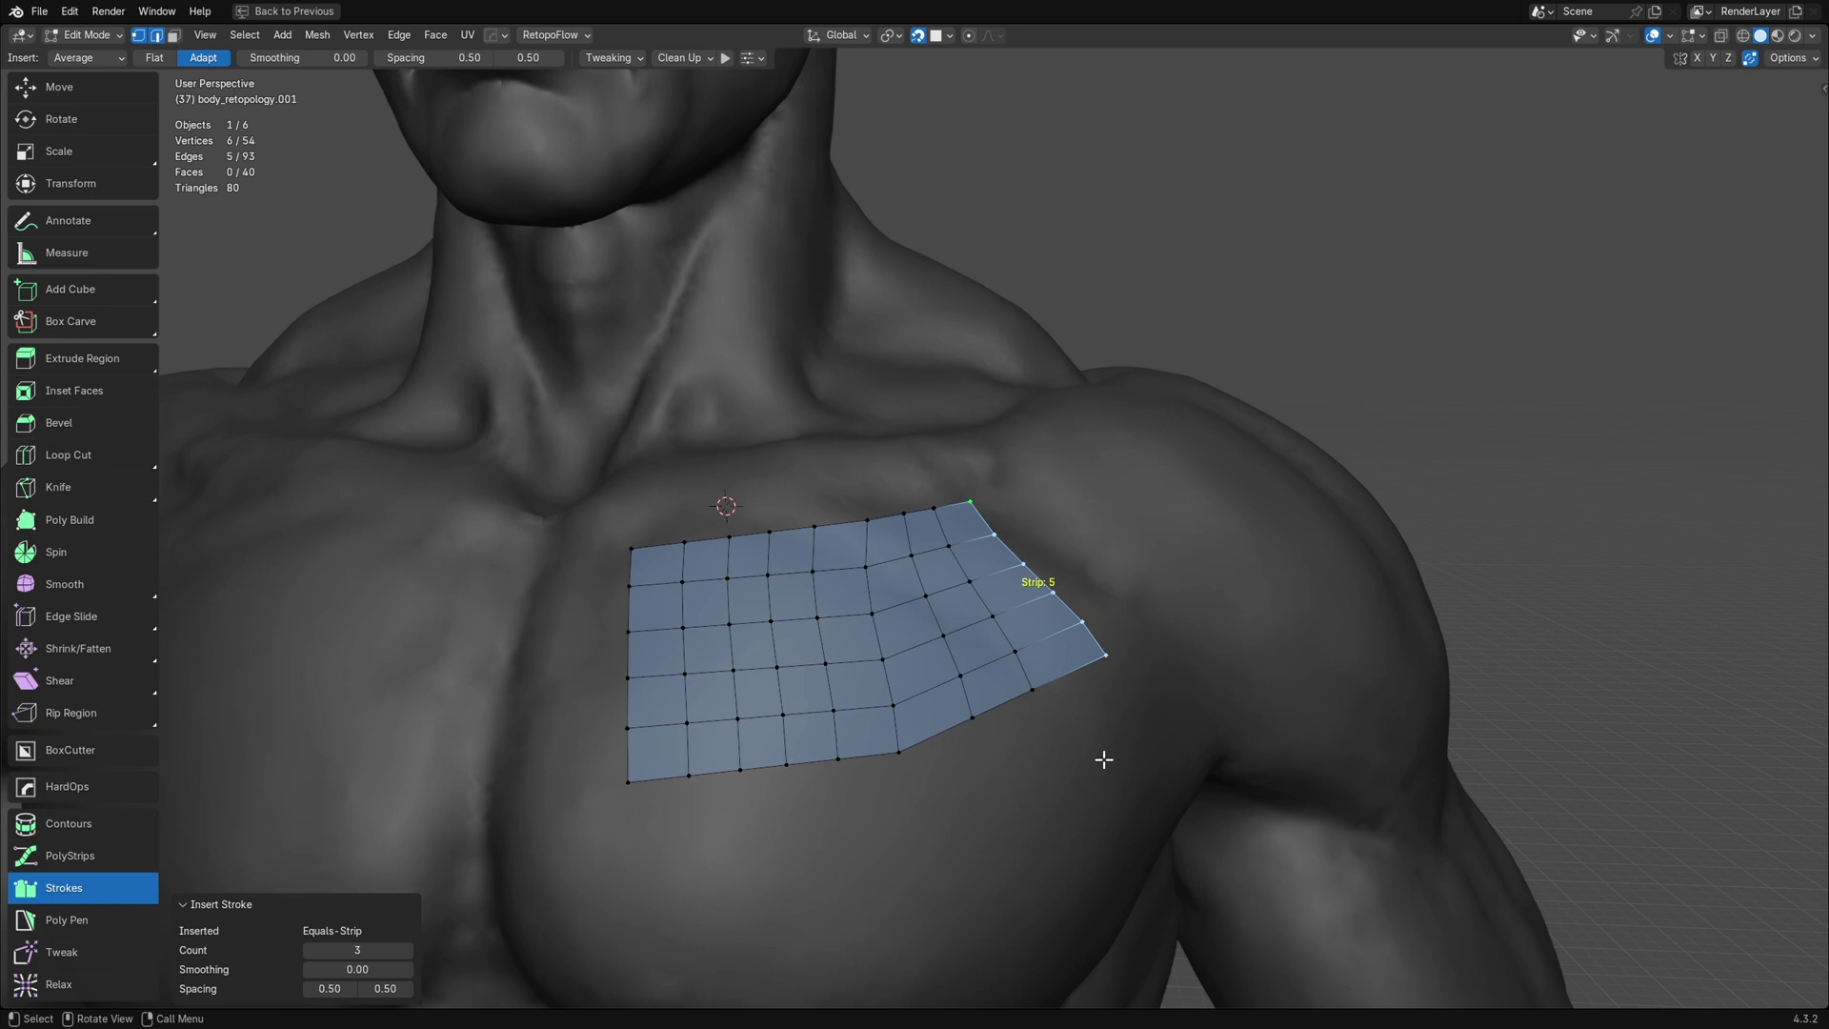
scroll(1104, 759, "up", 3)
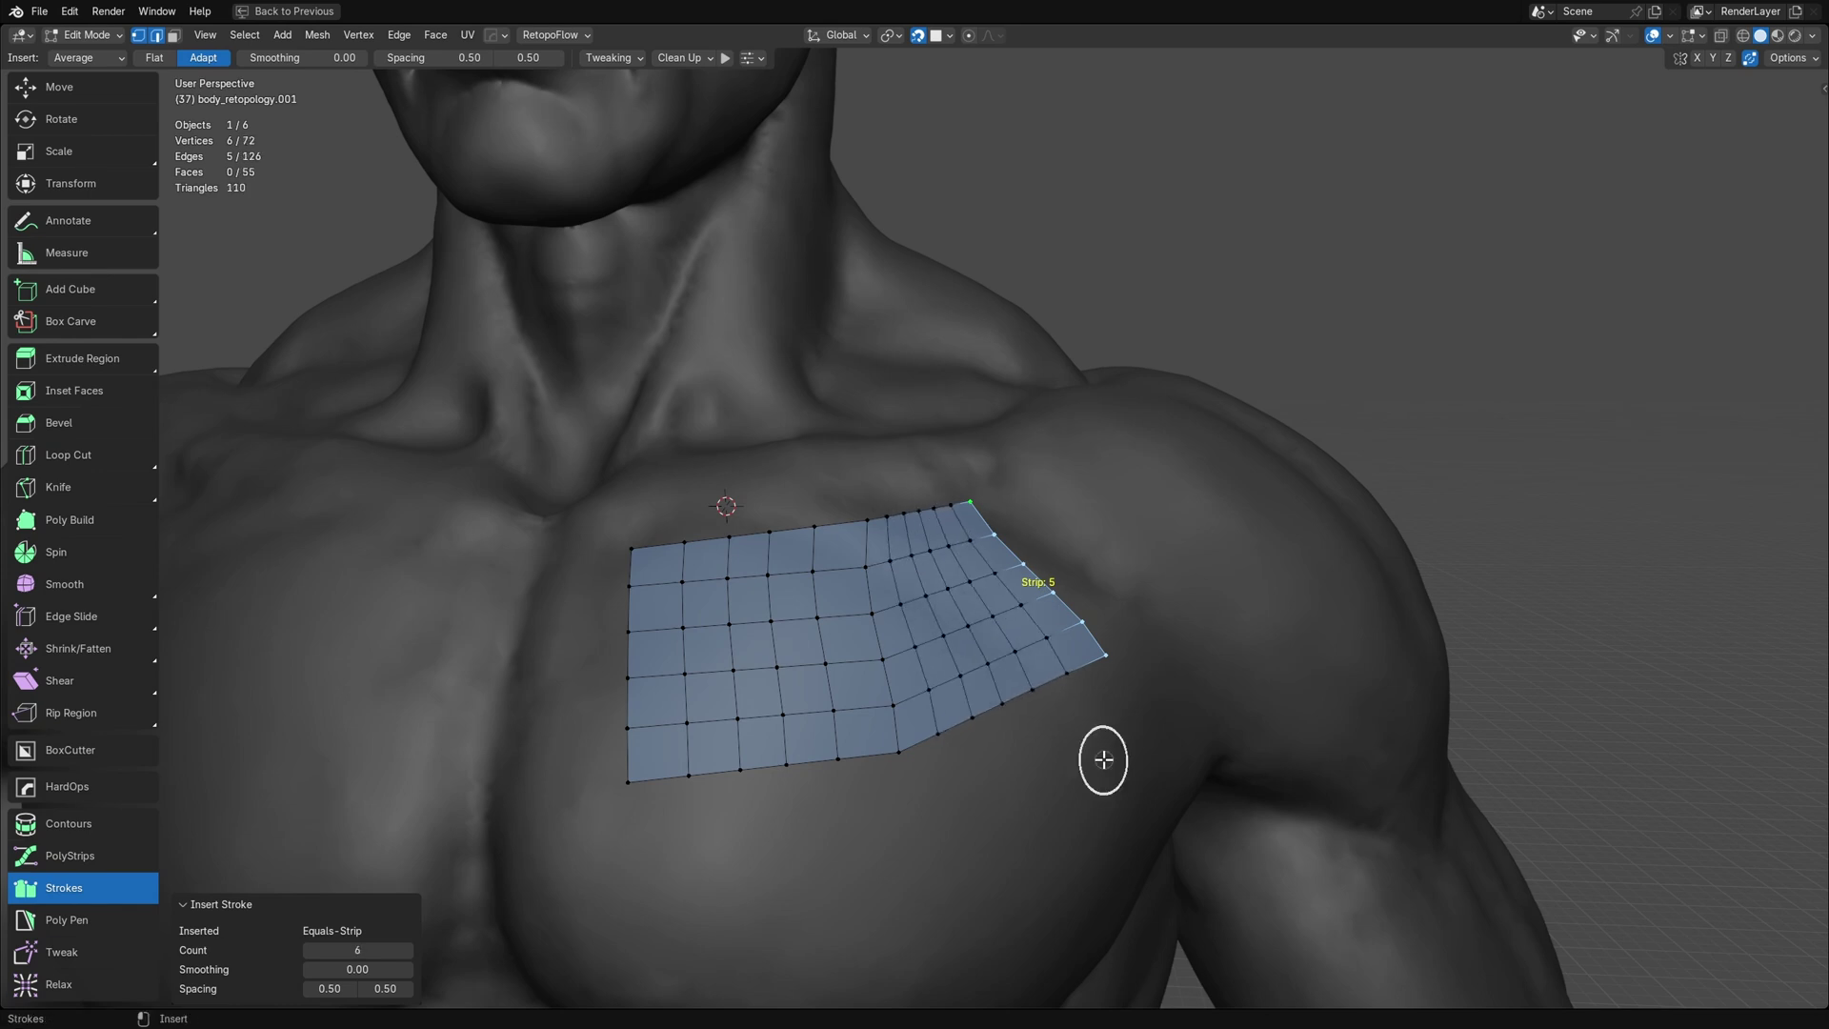
scroll(1104, 759, "down", 1)
scroll(1104, 760, "up", 1)
scroll(1104, 759, "down", 3)
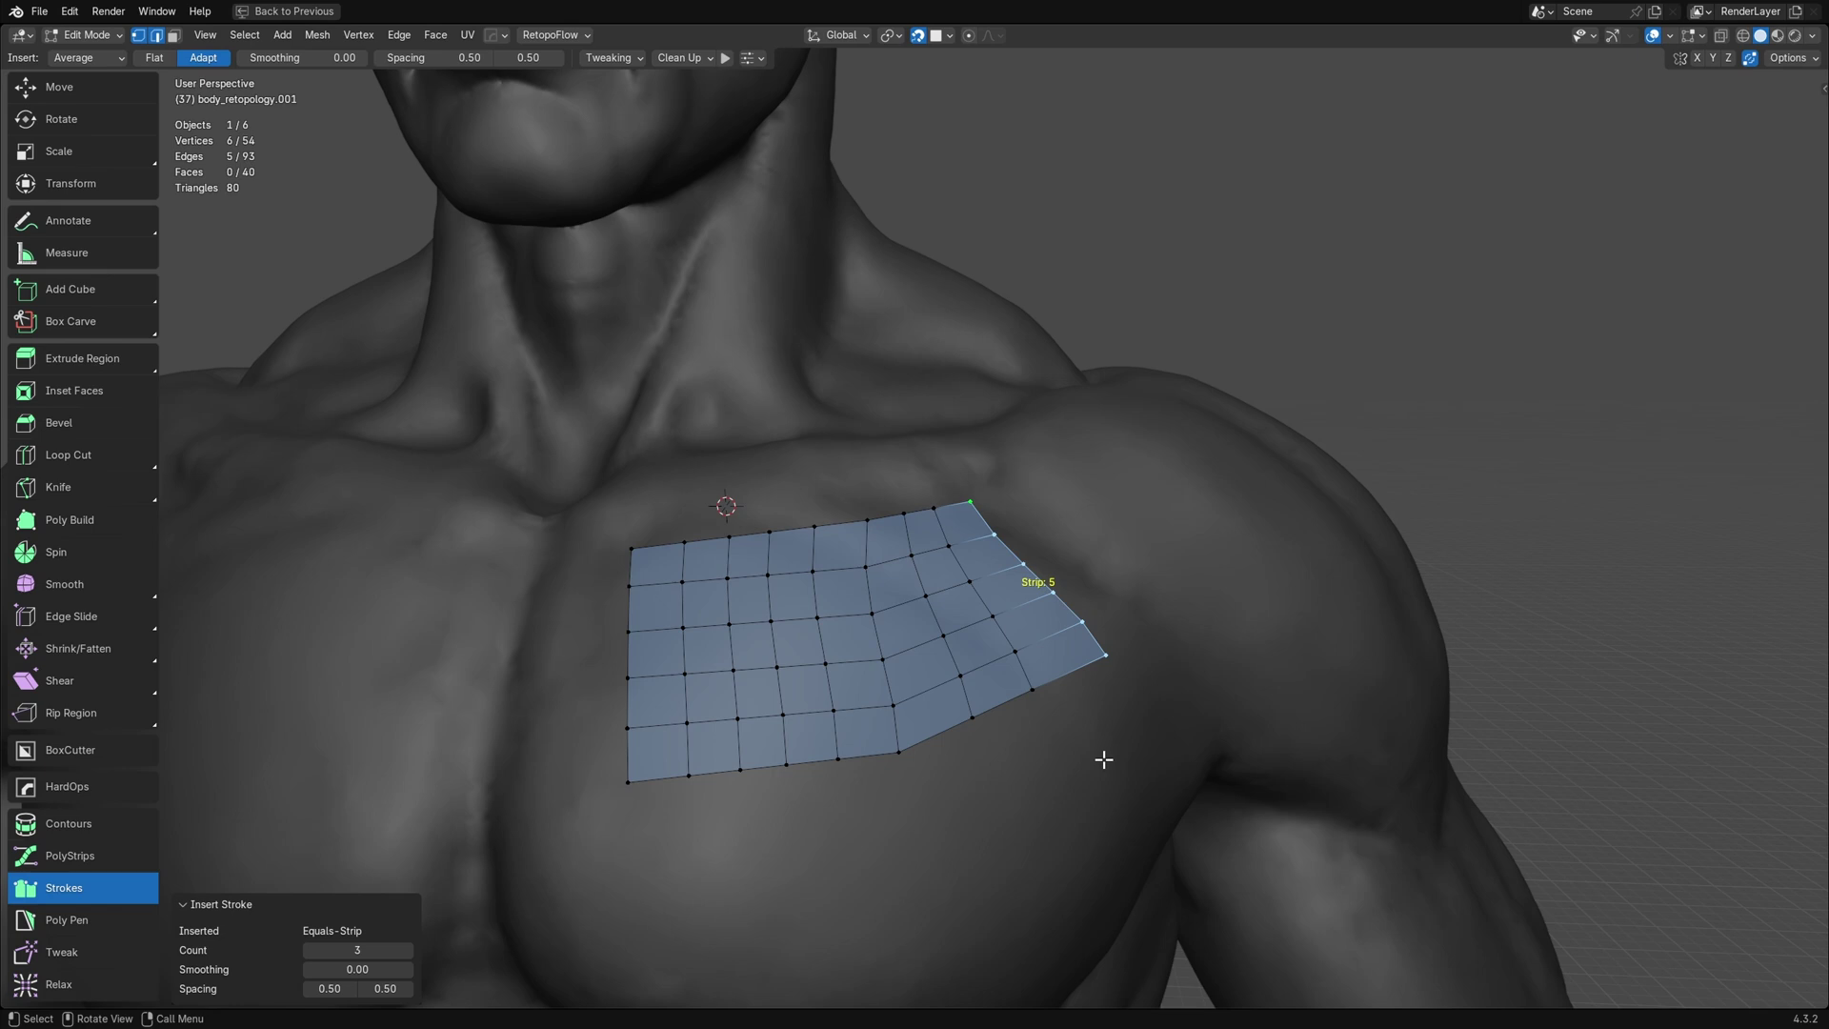
Adjust stroke Smoothing with Shift+scroll, then undo the shoulder extension
key("shift")
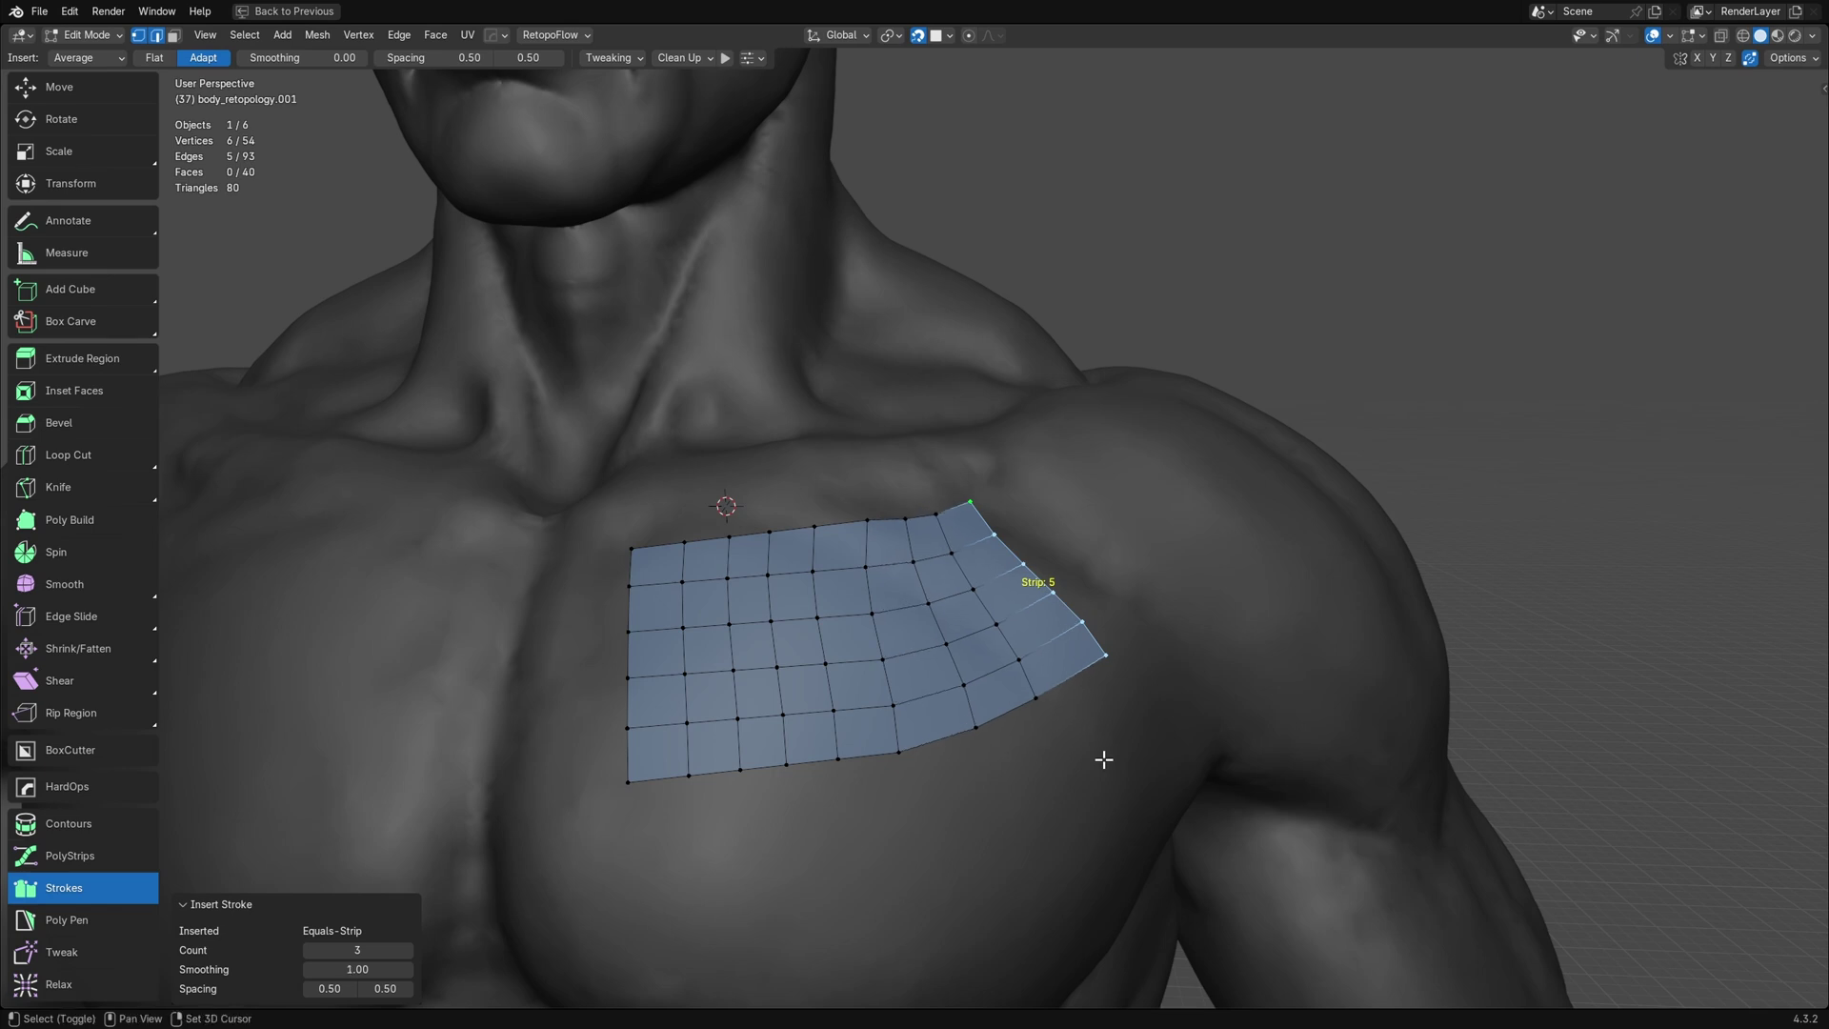
scroll(1104, 759, "up", 5, "shift")
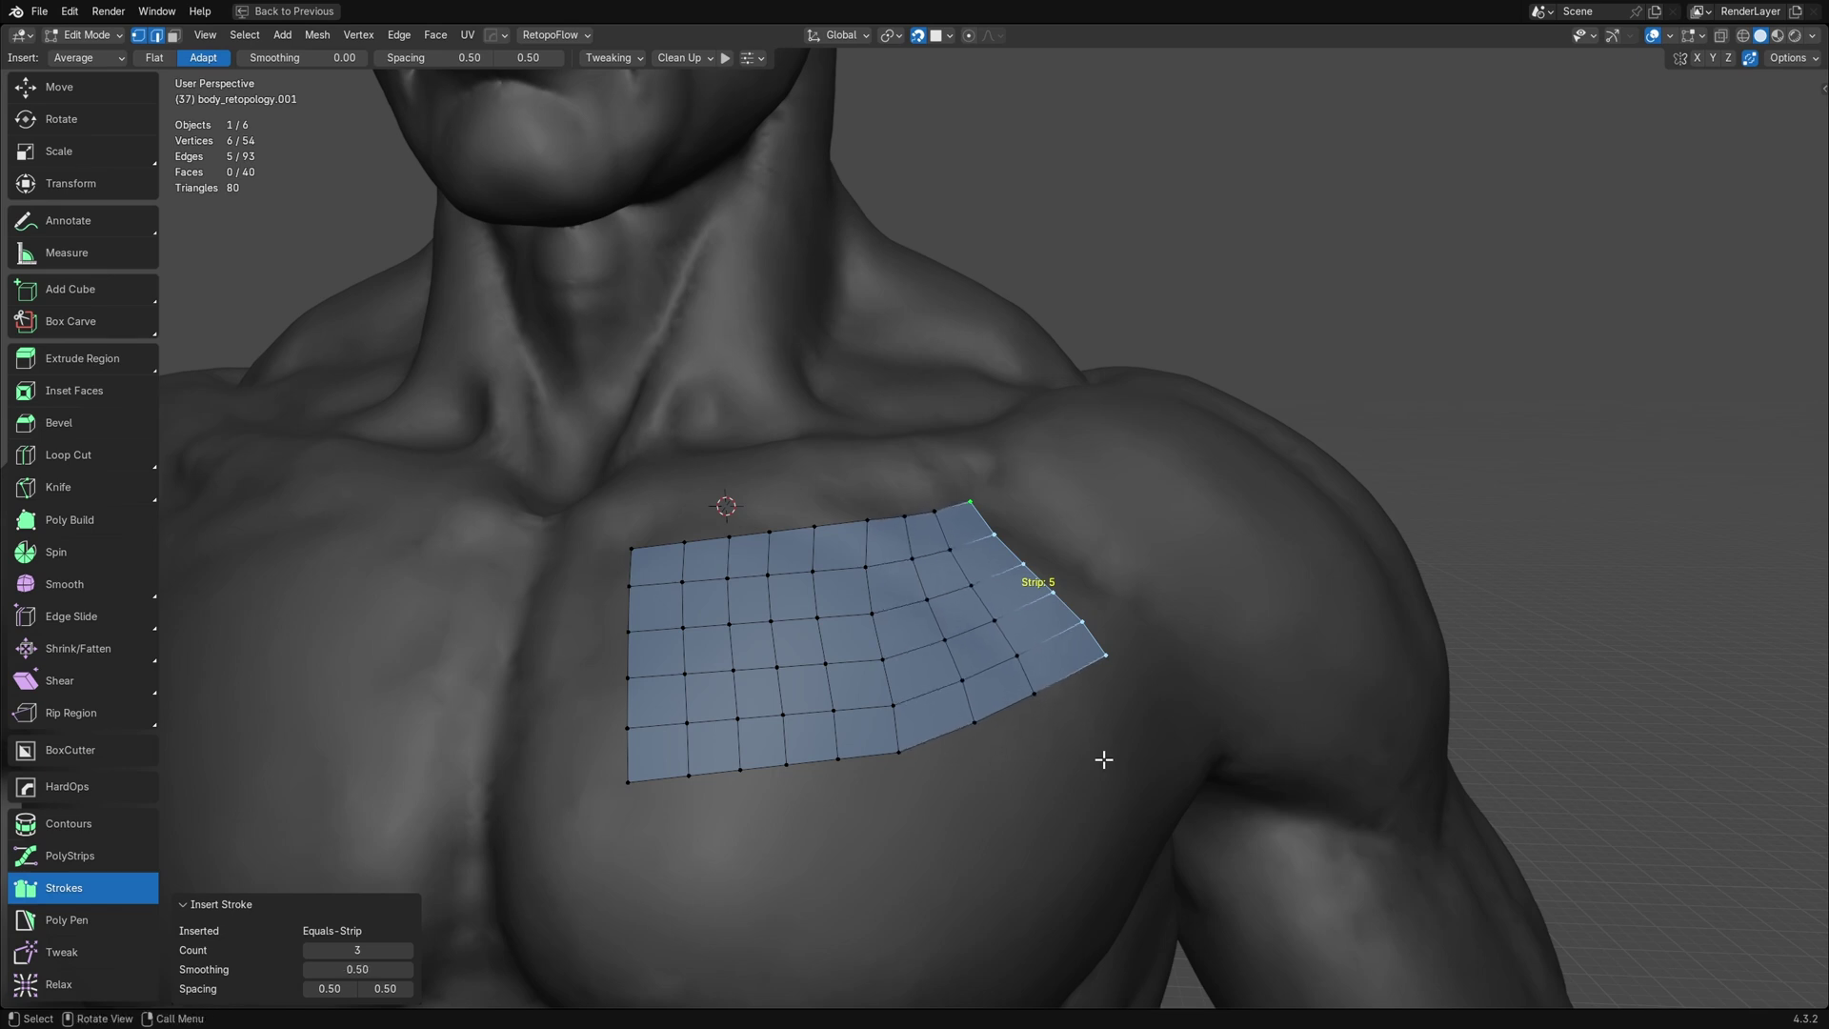
scroll(1104, 759, "down", 10, "shift")
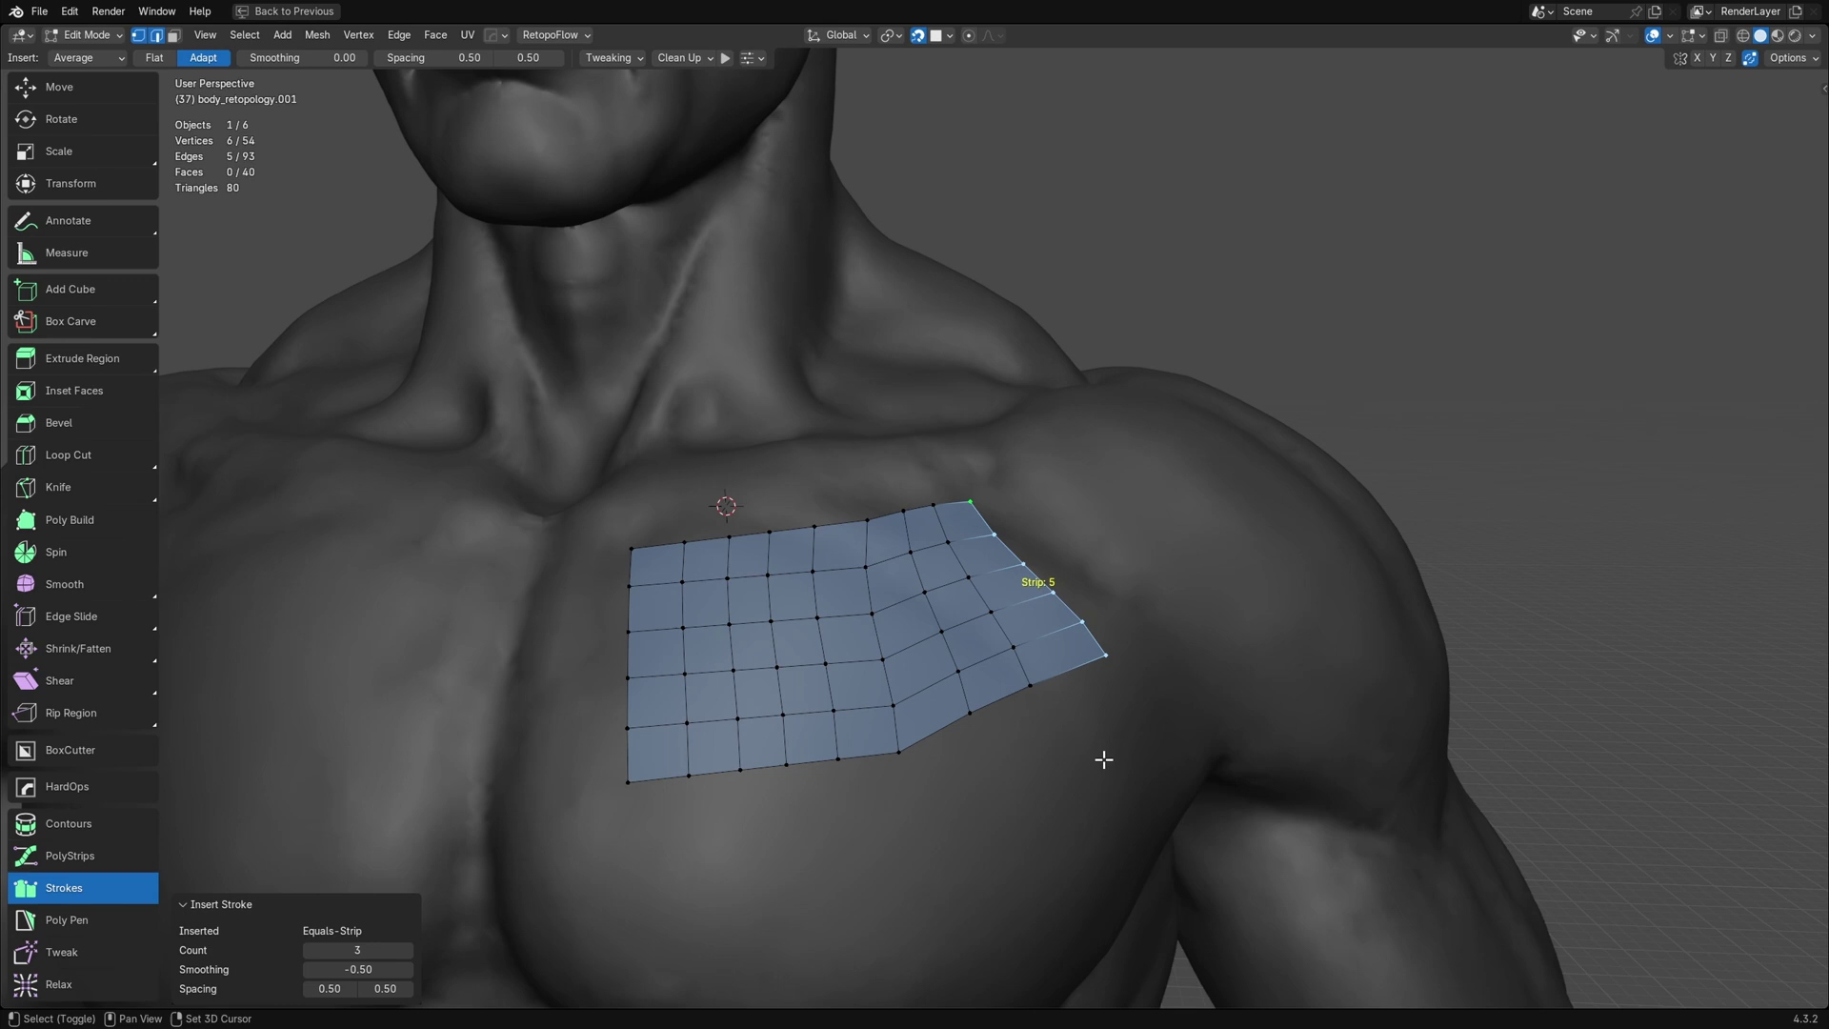
key("ctrl+z")
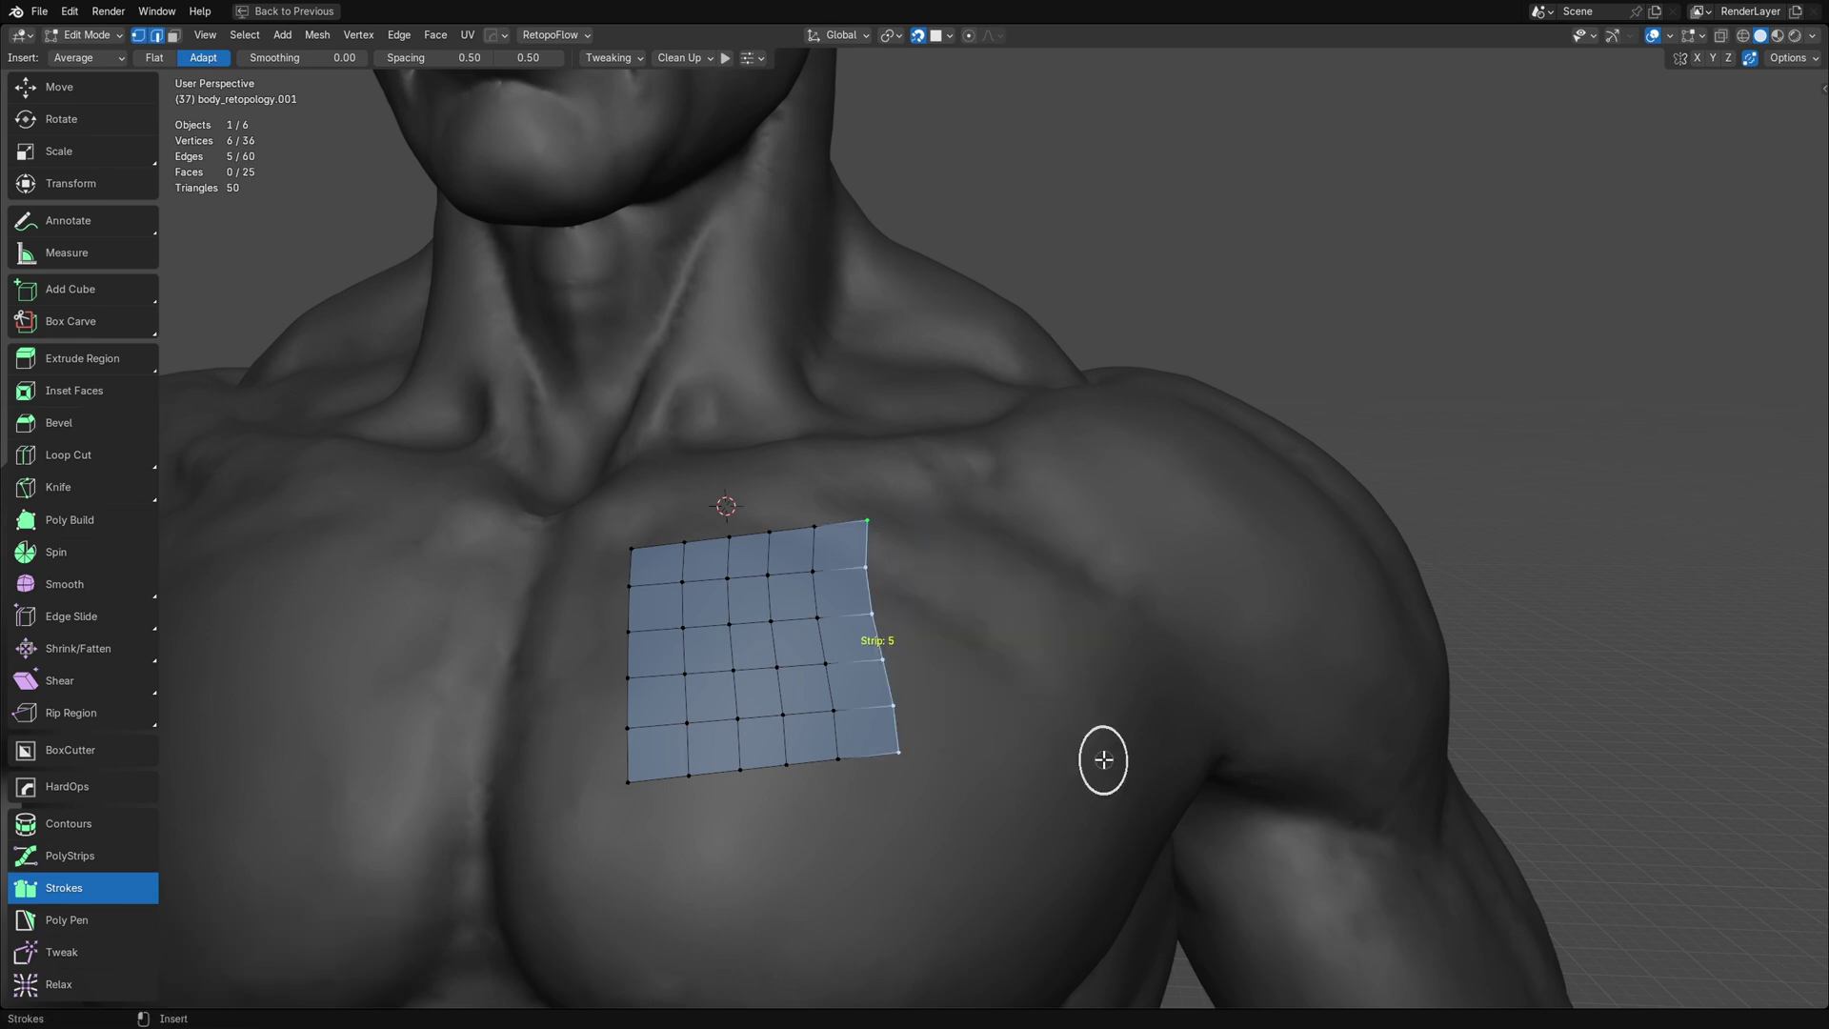
Undo the grid, then stroke from the strip top to the shoulder at Count 7, Smoothing 0.71
key("ctrl+z")
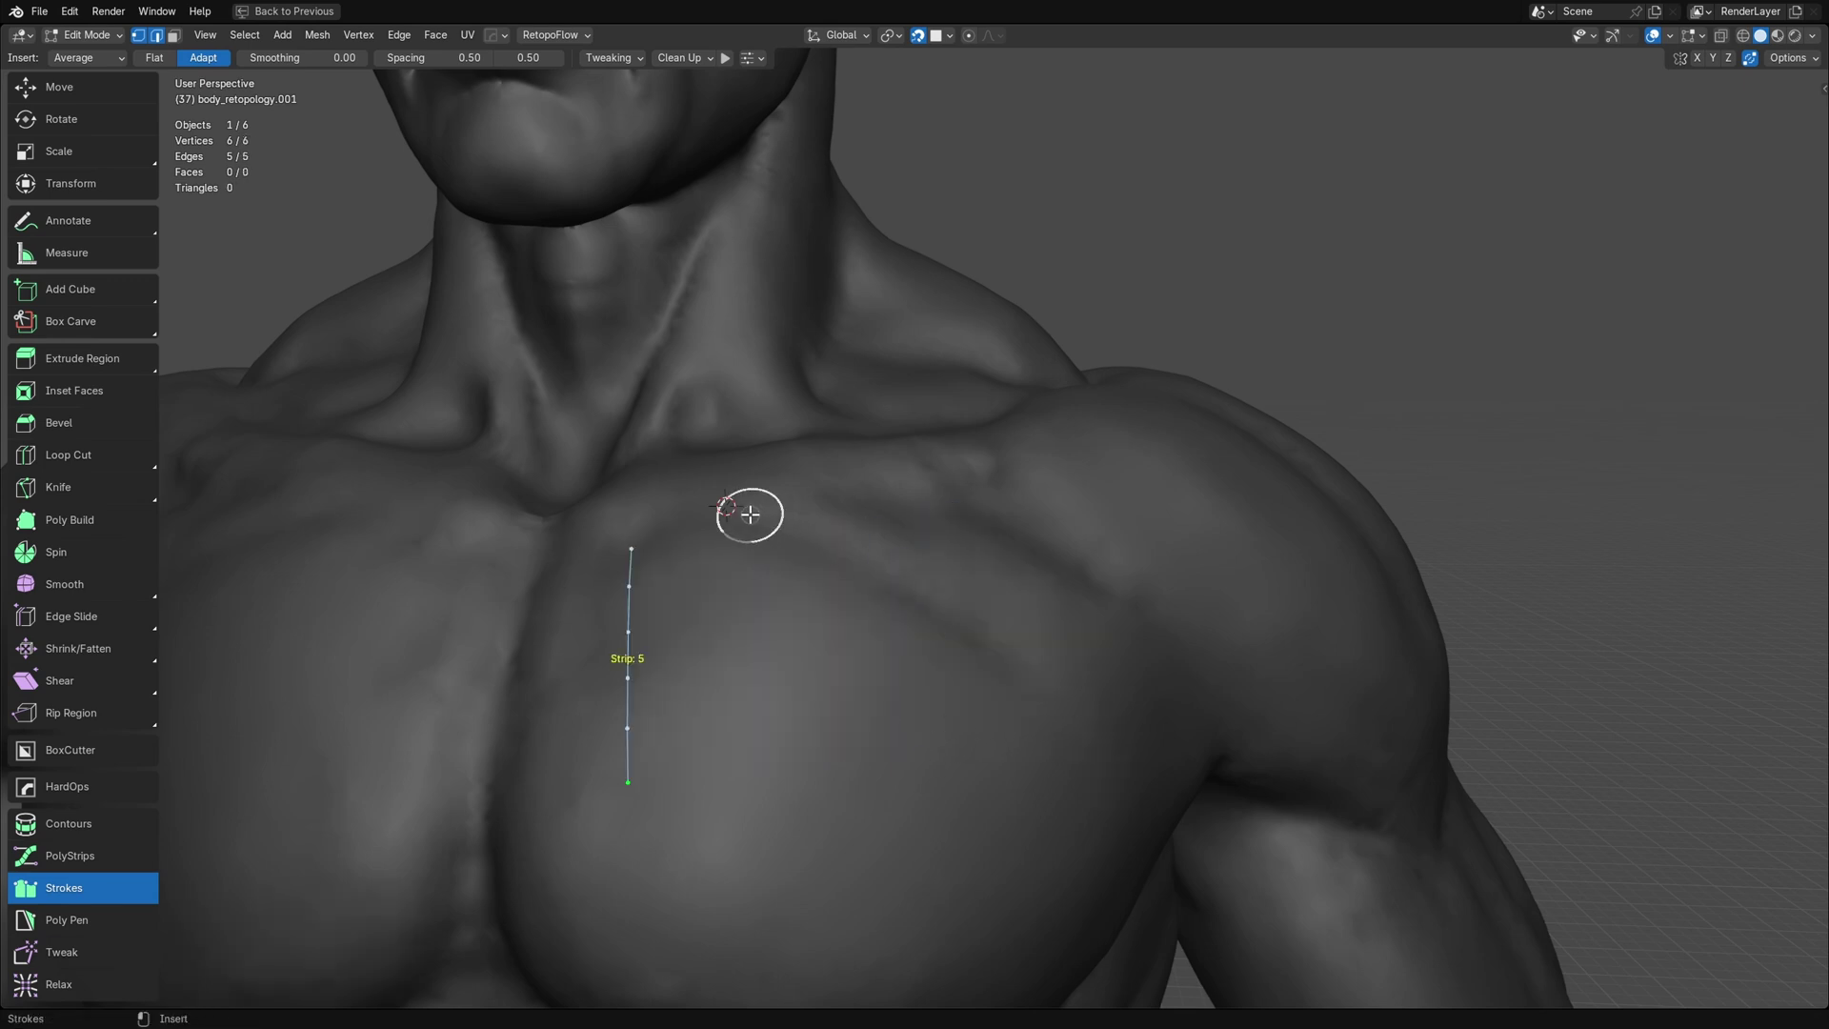
left_click_drag(751, 515, 1112, 546)
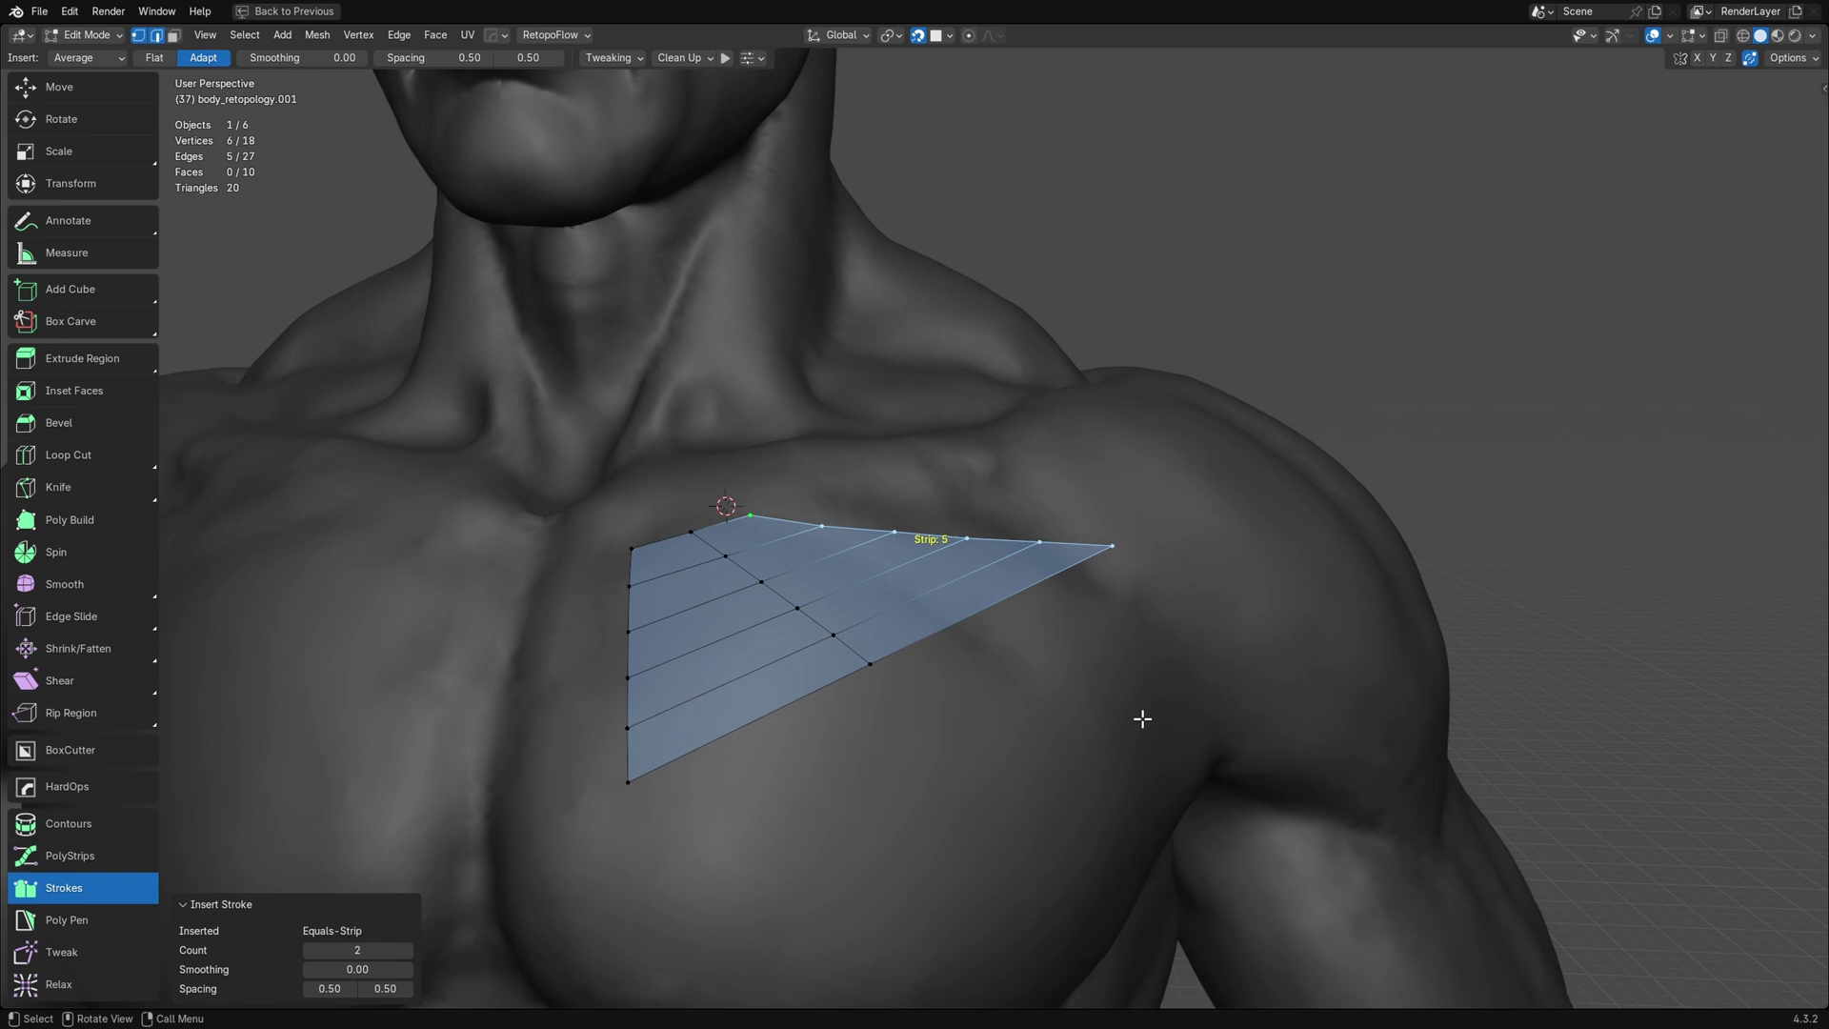
scroll(1142, 719, "up", 5, "ctrl")
scroll(1143, 718, "up", 3, "shift")
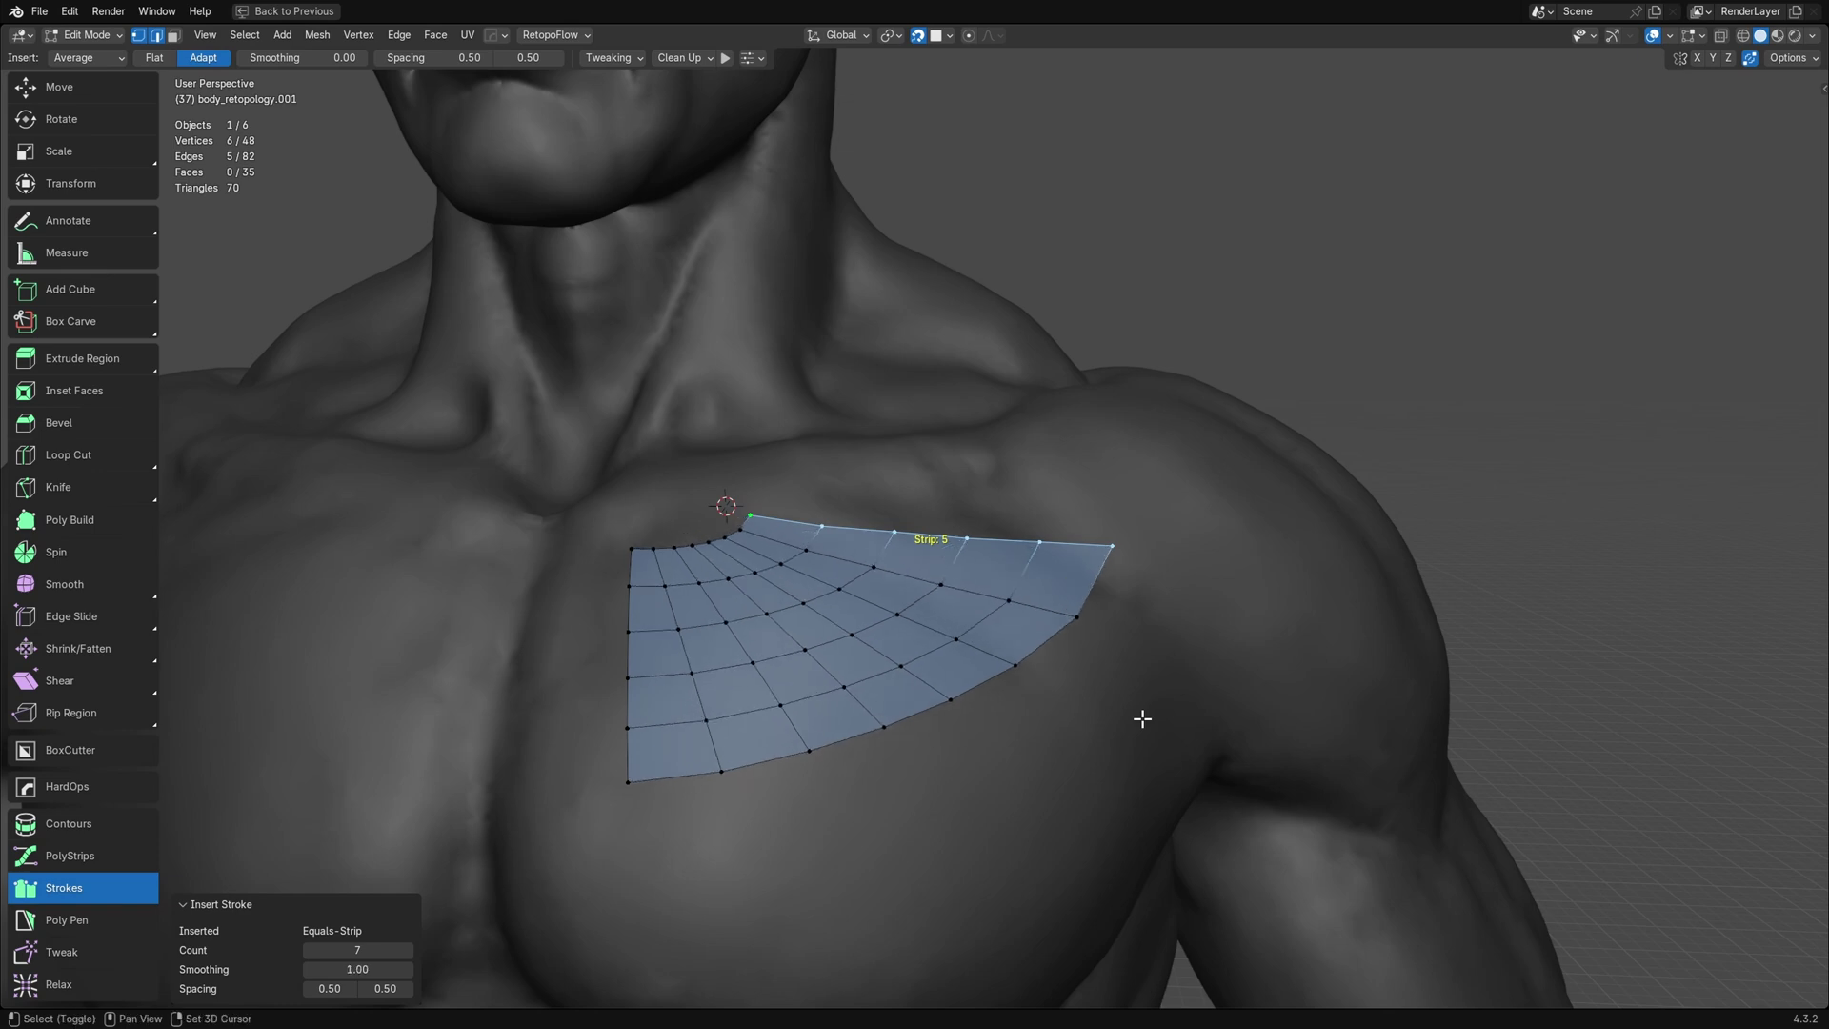
scroll(1142, 719, "up", 2, "shift")
scroll(1142, 719, "up", 1, "shift")
scroll(1142, 718, "down", 1, "shift")
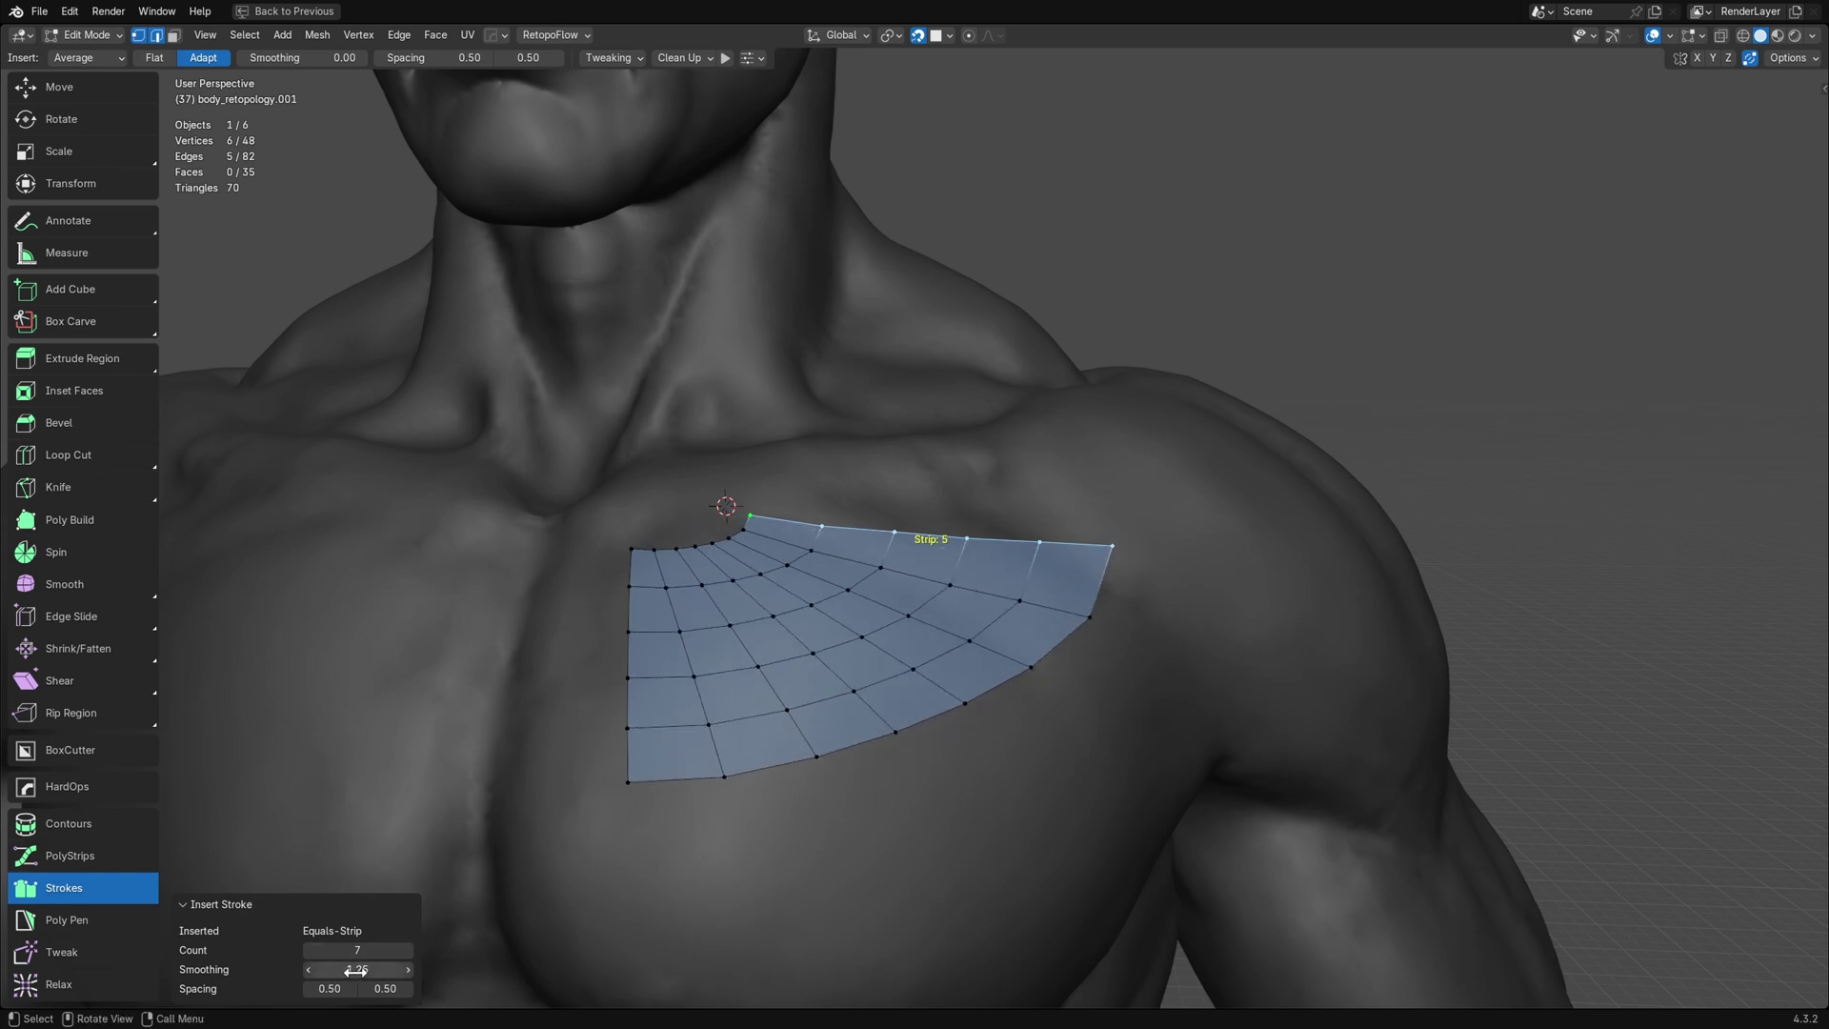
left_click_drag(357, 968, 300, 969)
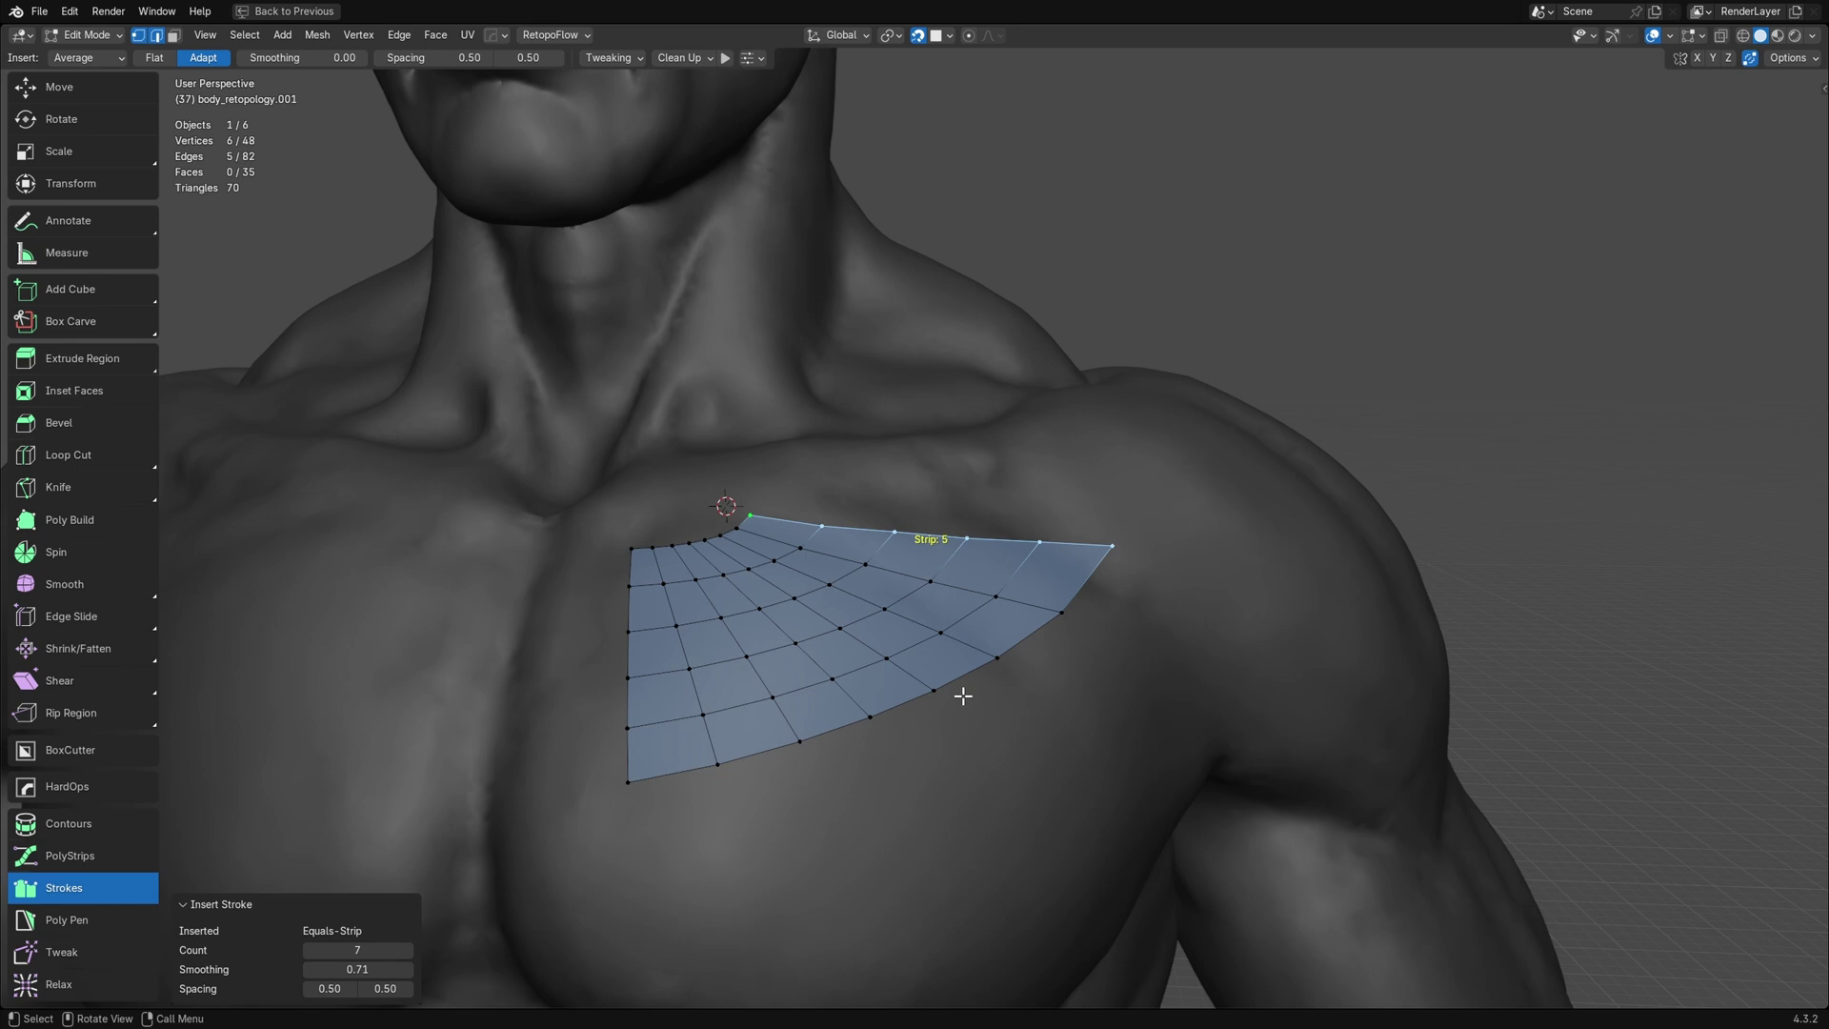
Undo the previous patch and set the header stroke Smoothing to 1.00
key("ctrl+z")
left_click(275, 58)
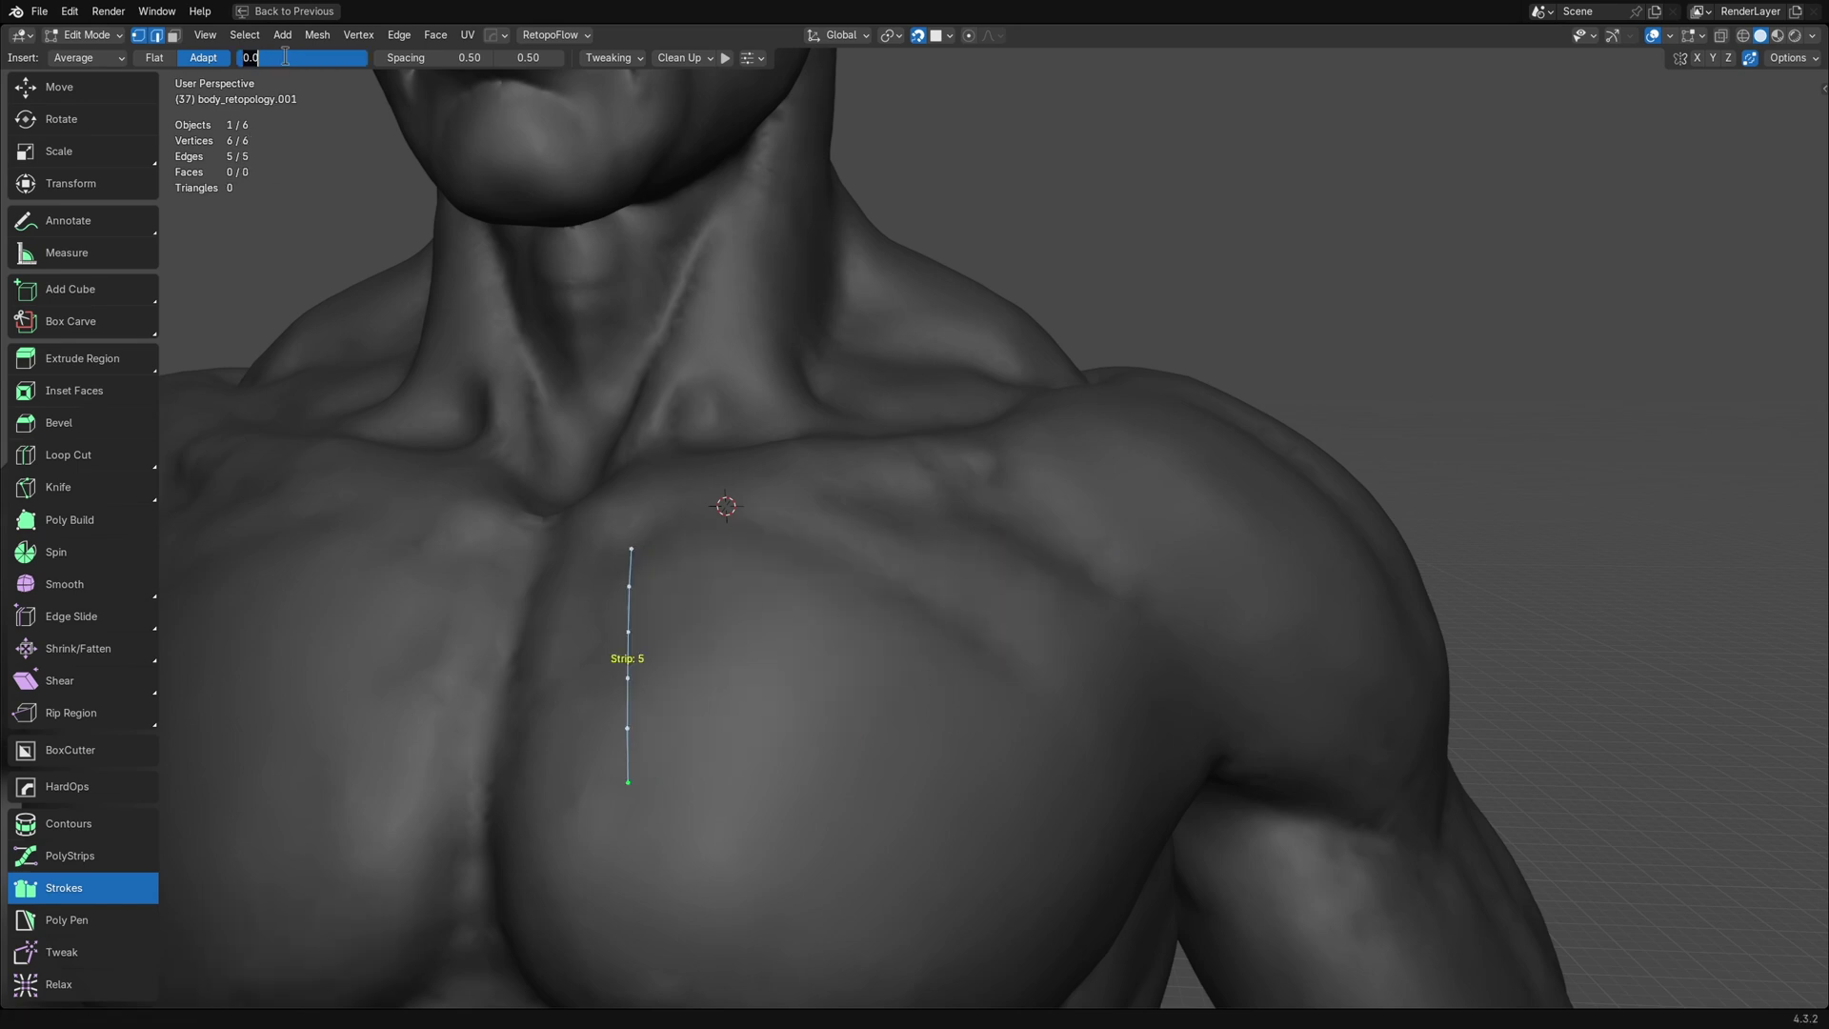
type("1")
key("Return")
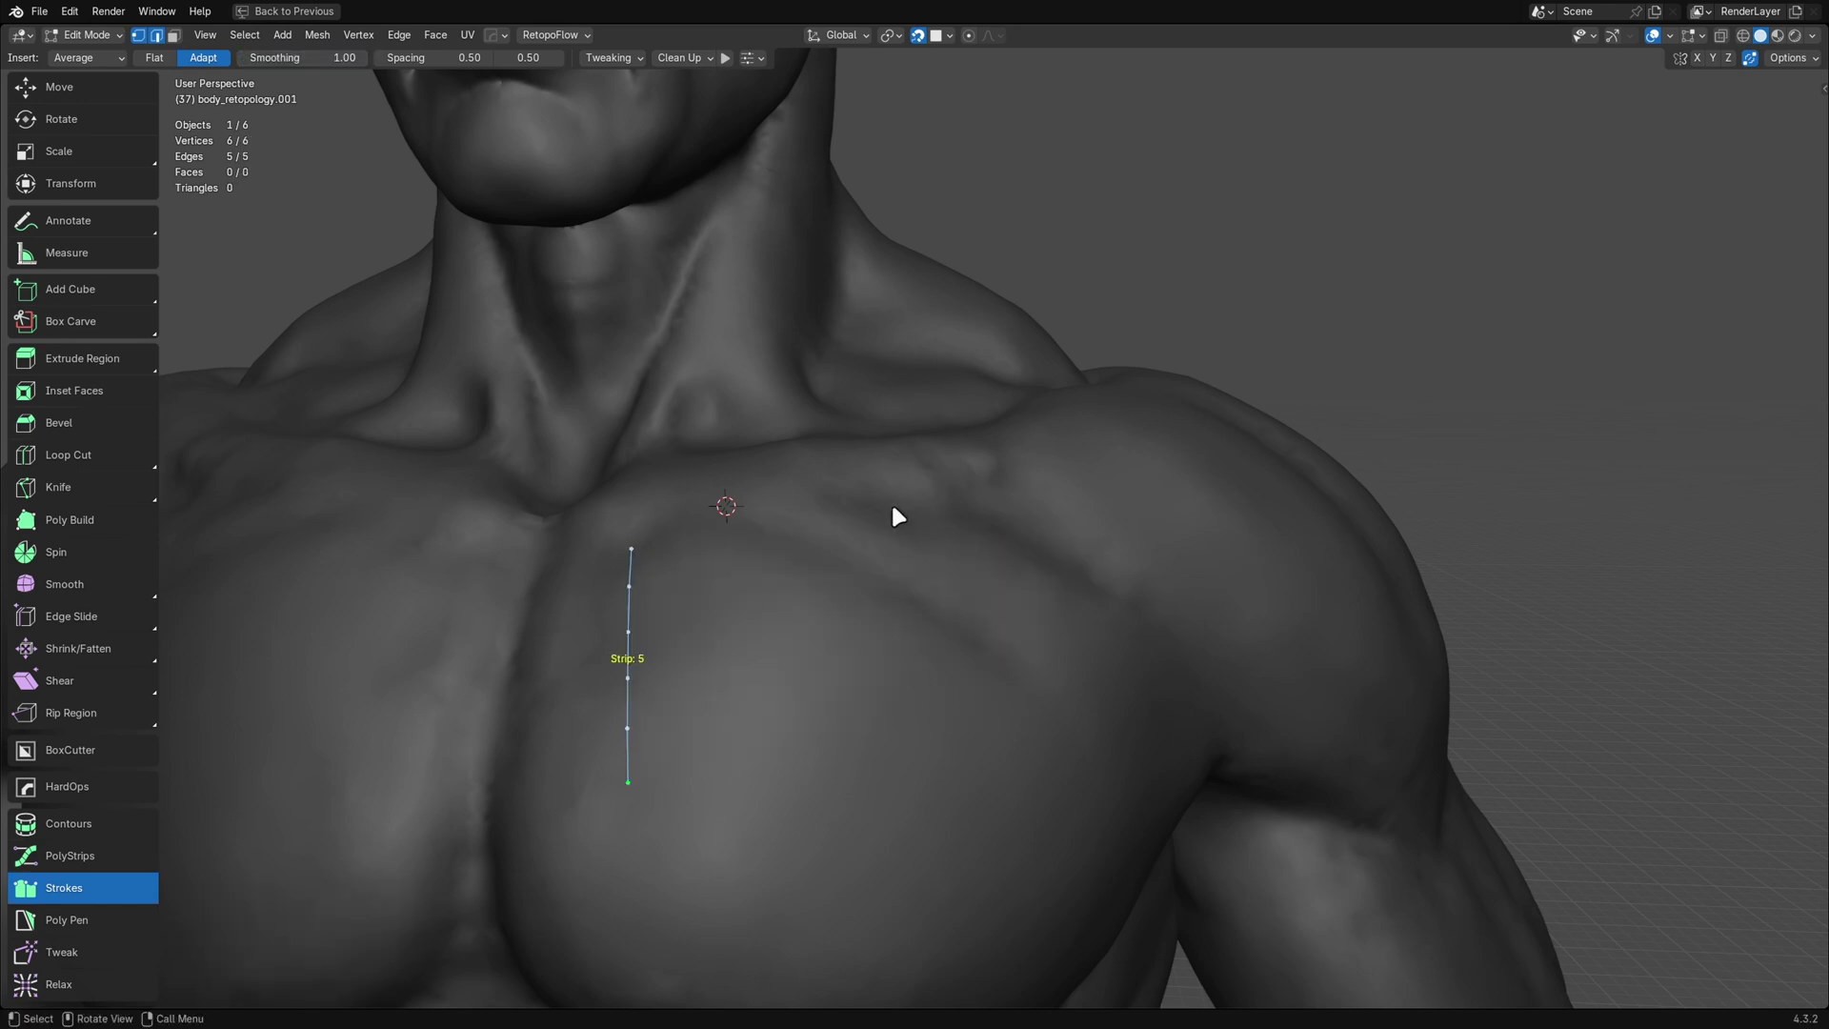
Draw strokes from the strip toward the shoulder, adjust Count, then undo back to the strip
left_click_drag(783, 506, 990, 576)
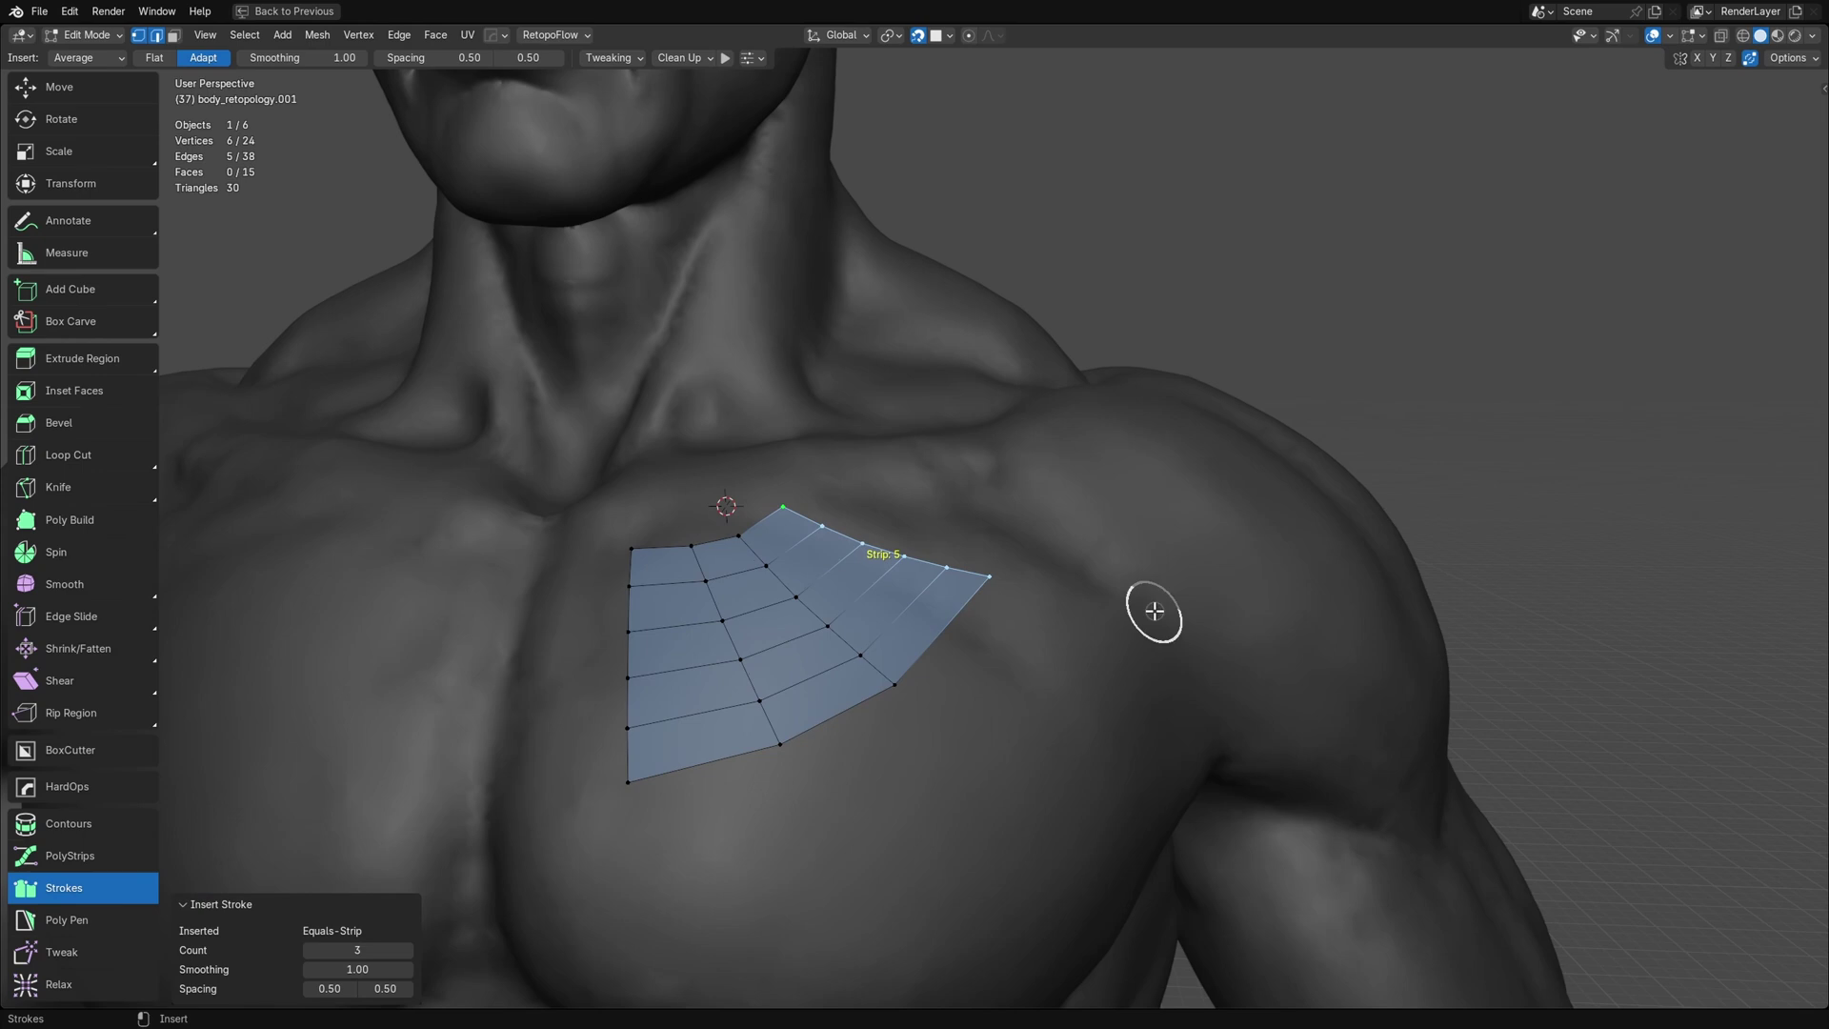
left_click_drag(1148, 415, 1084, 588)
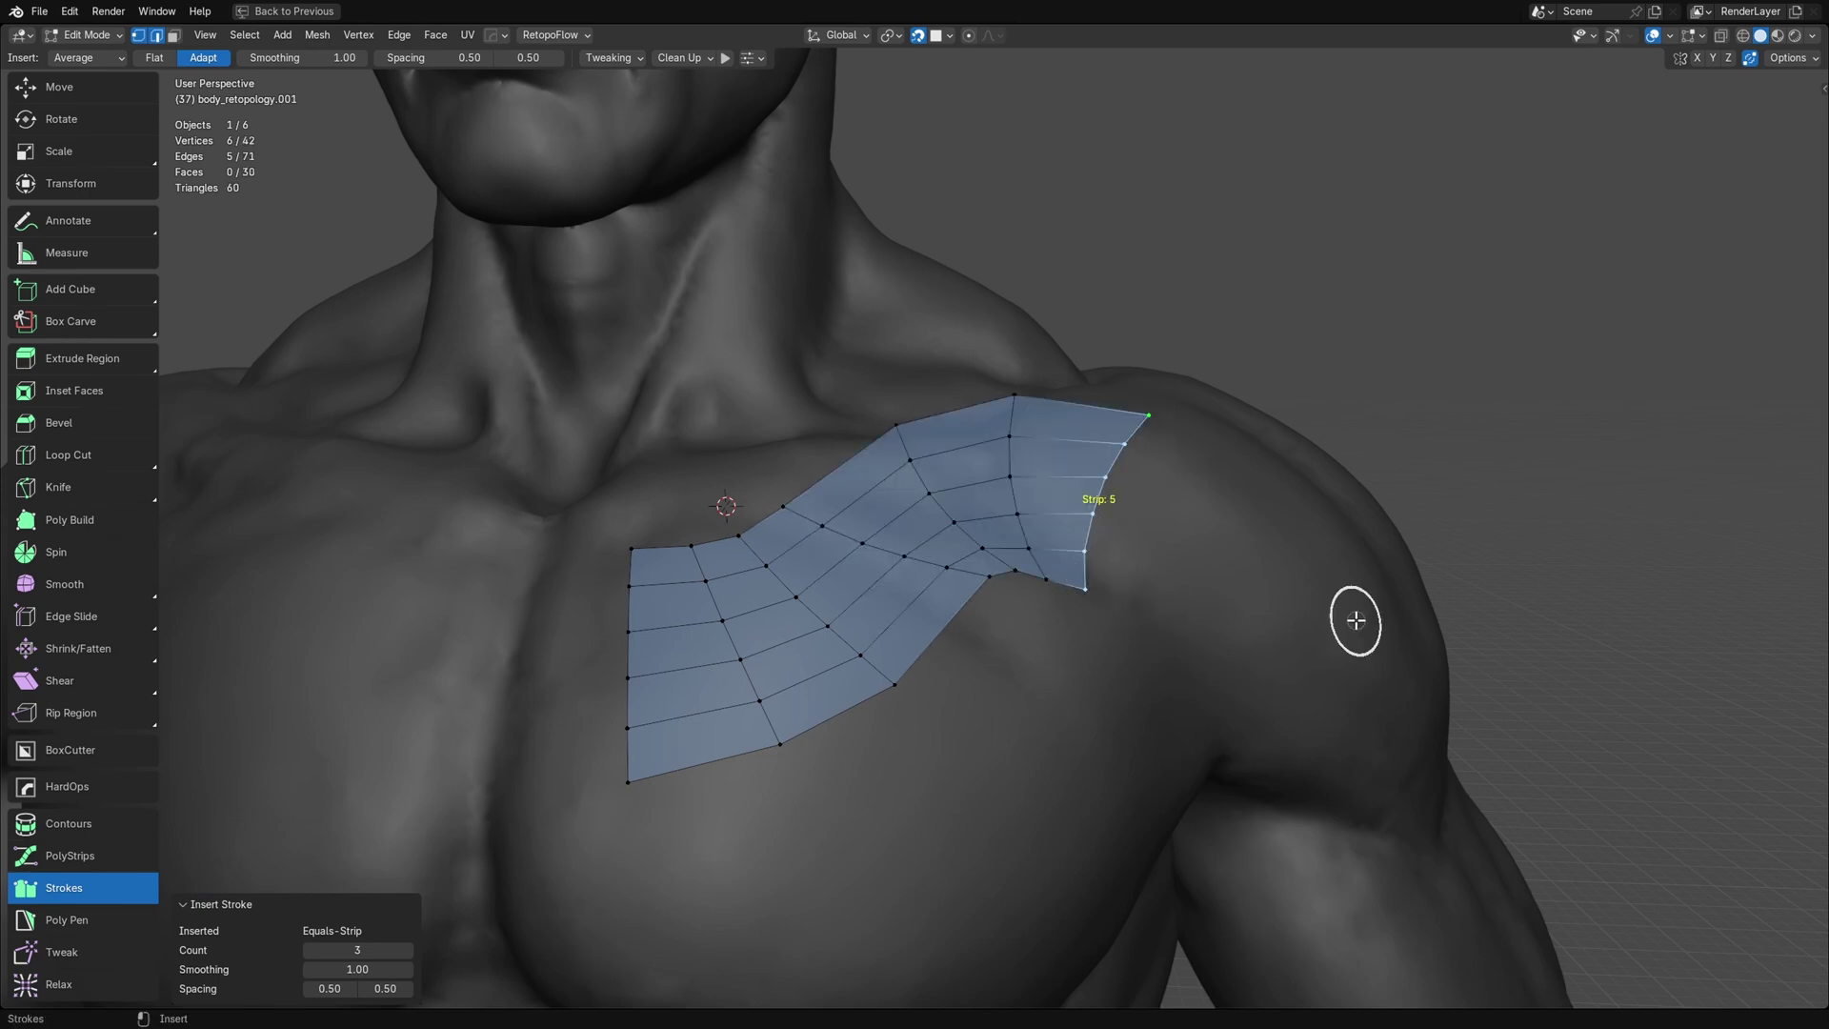
scroll(1356, 620, "up", 3)
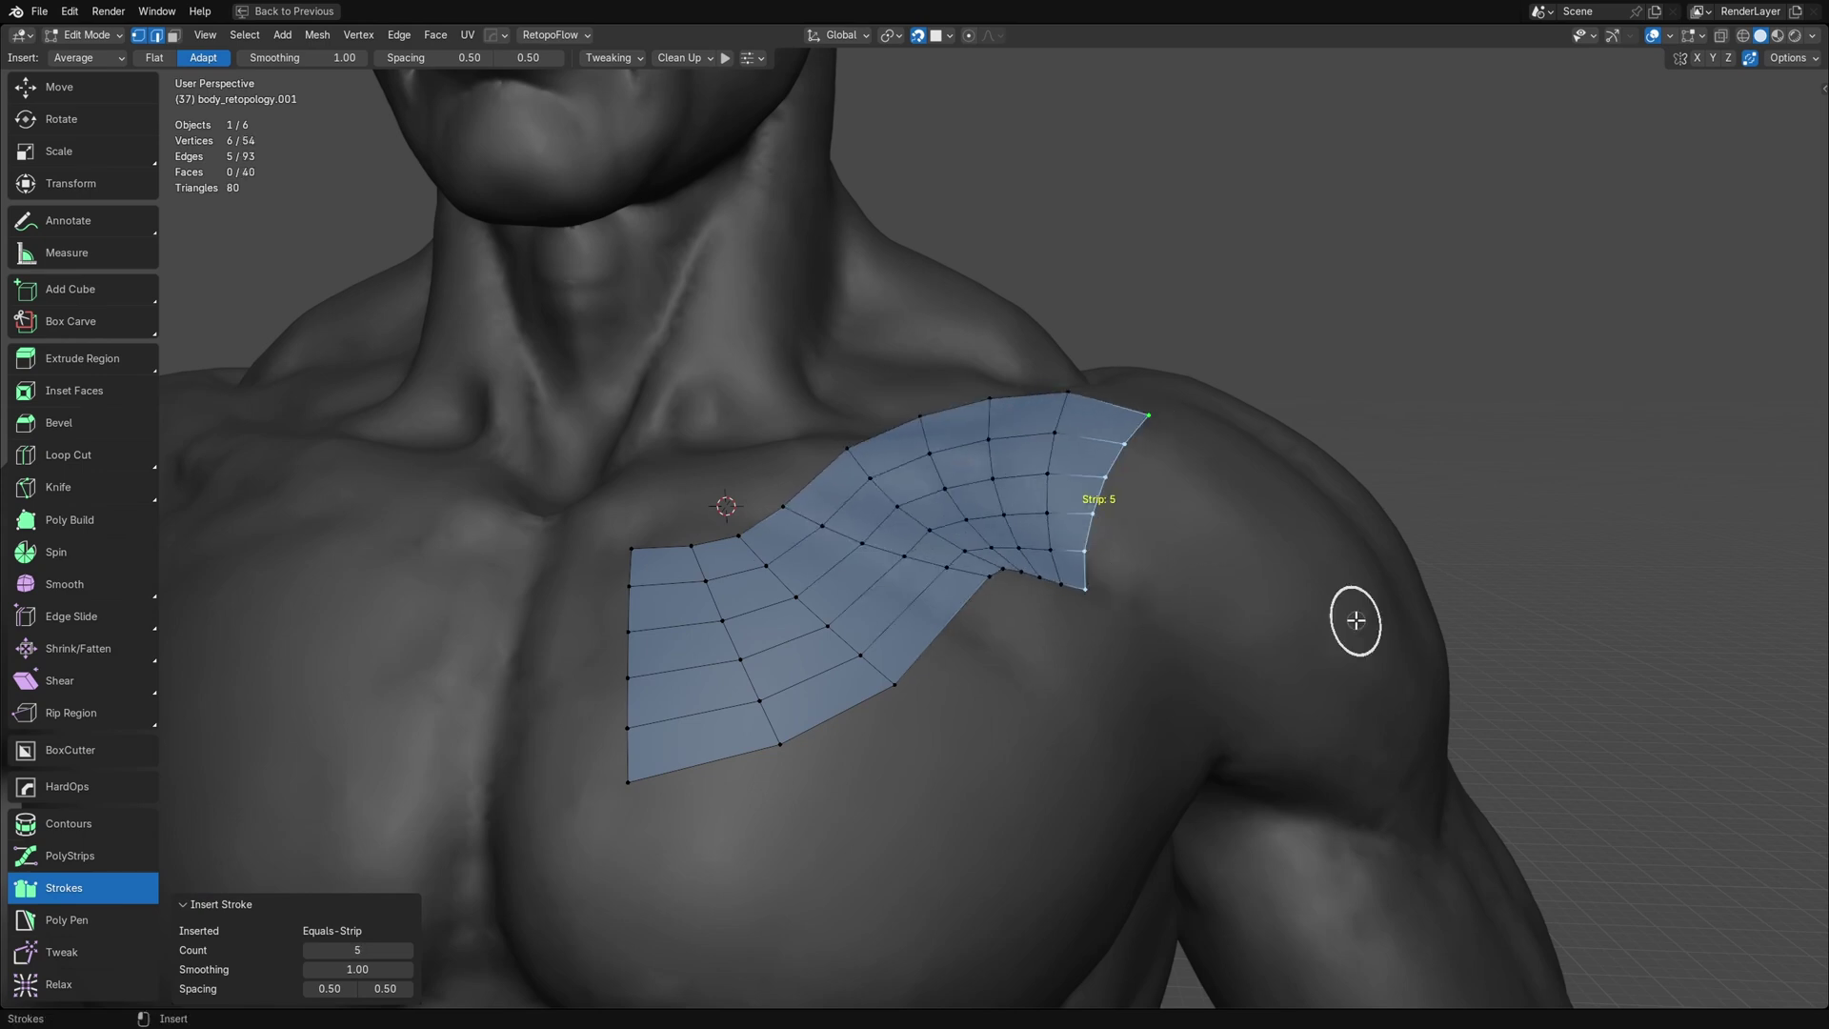
key("ctrl+z")
key("ctrl+z")
key("ctrl+z")
key("ctrl+z")
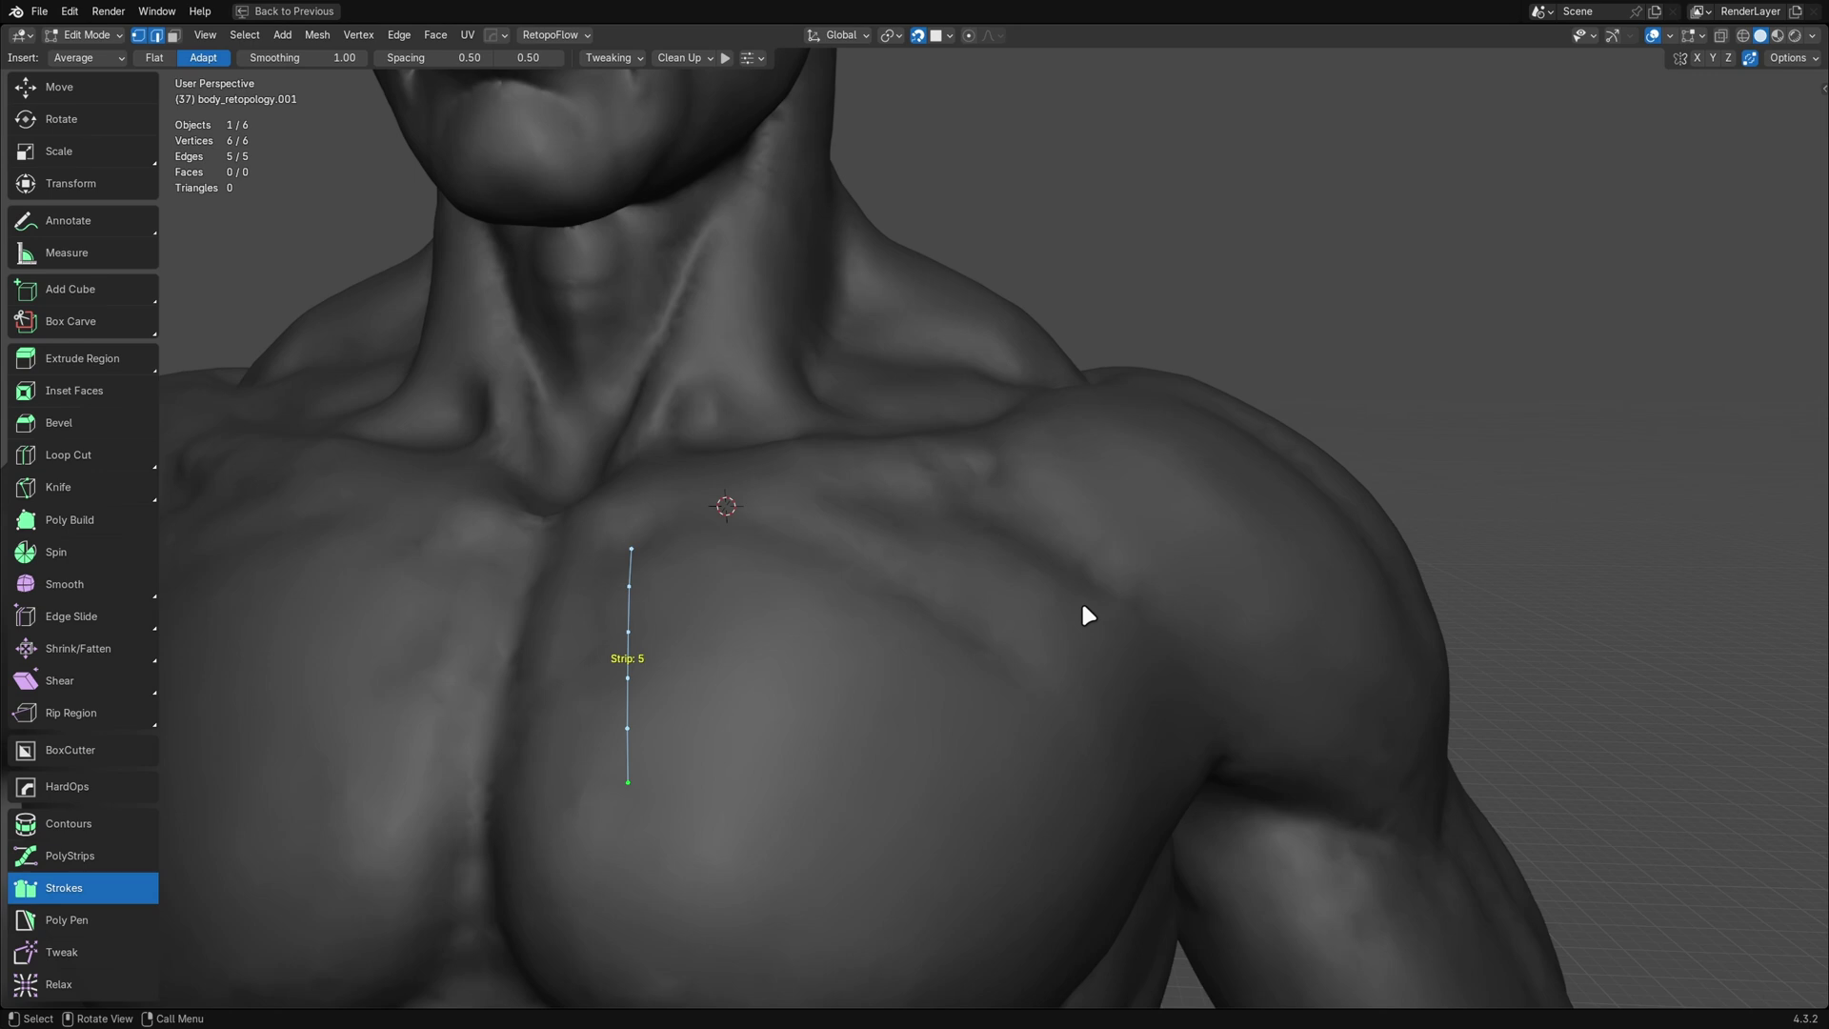
Fill a chest patch from the shoulder down and set its loop Spacing to 0.50
mouse_move(960, 503)
left_mouse_down()
mouse_move(1088, 691)
mouse_move(1149, 732)
left_mouse_up()
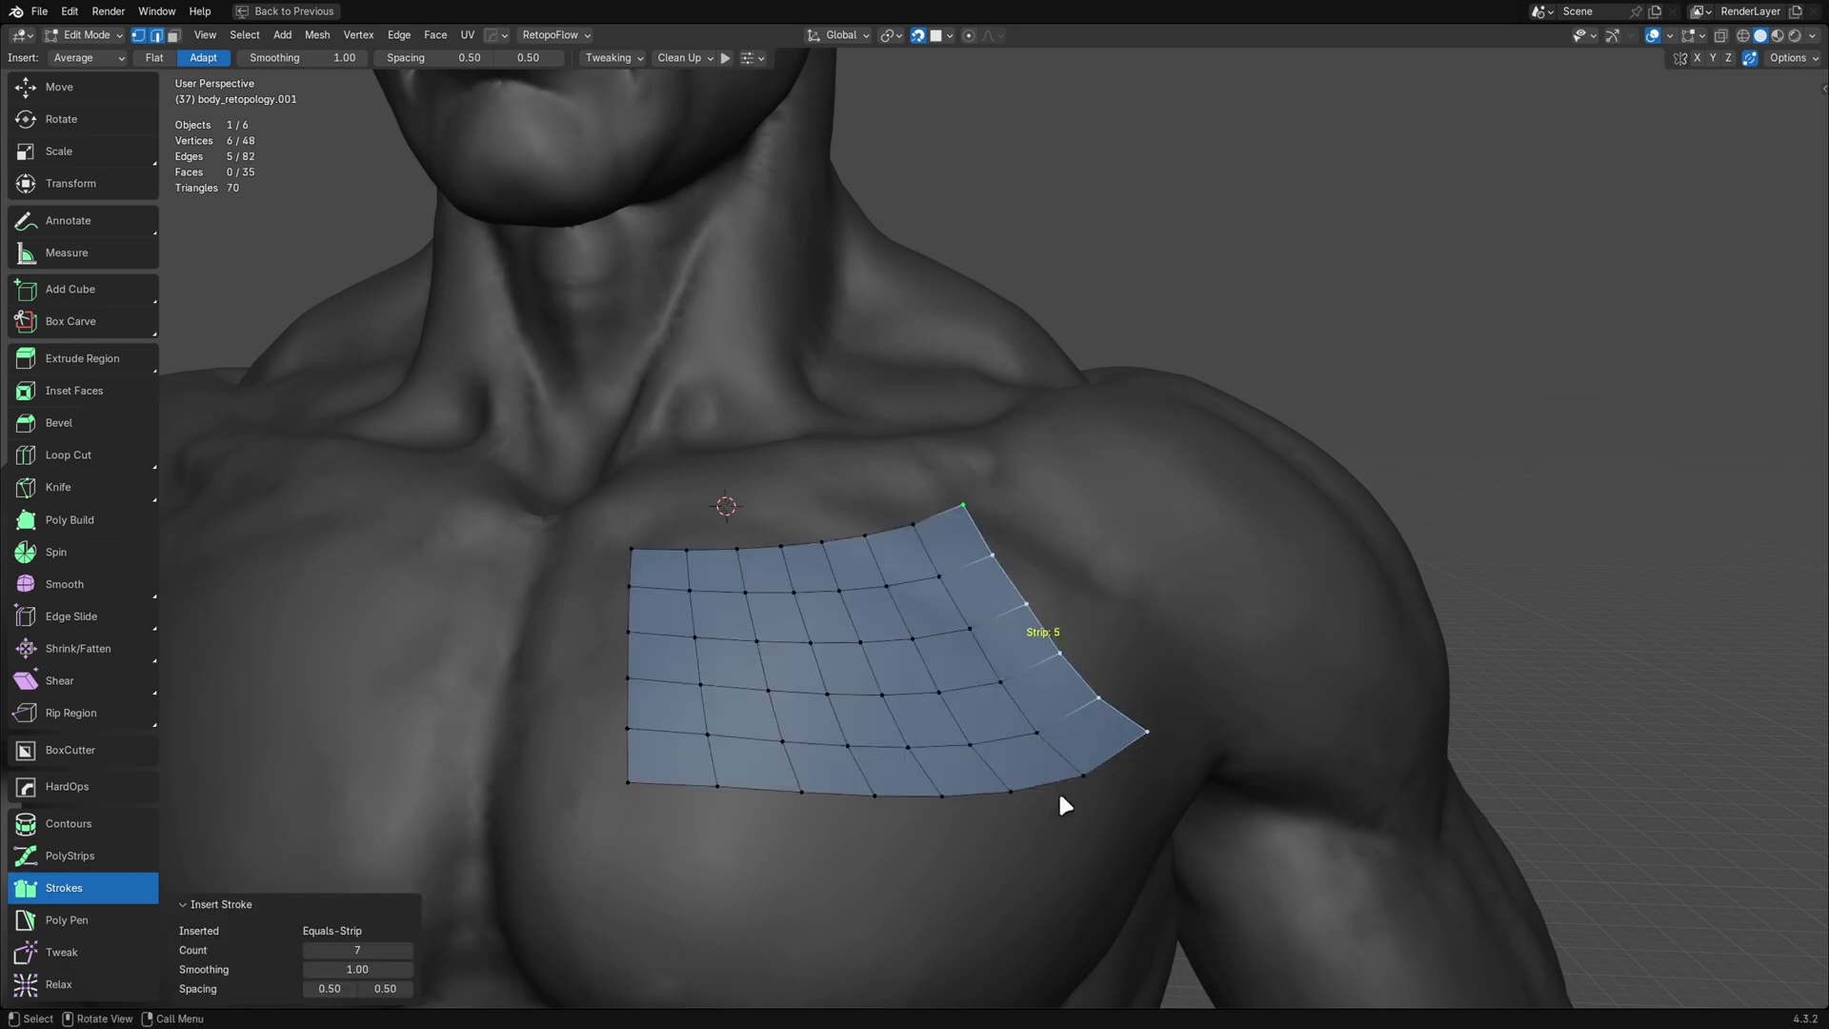
mouse_move(328, 988)
left_mouse_down()
mouse_move(286, 988)
mouse_move(333, 988)
left_mouse_up()
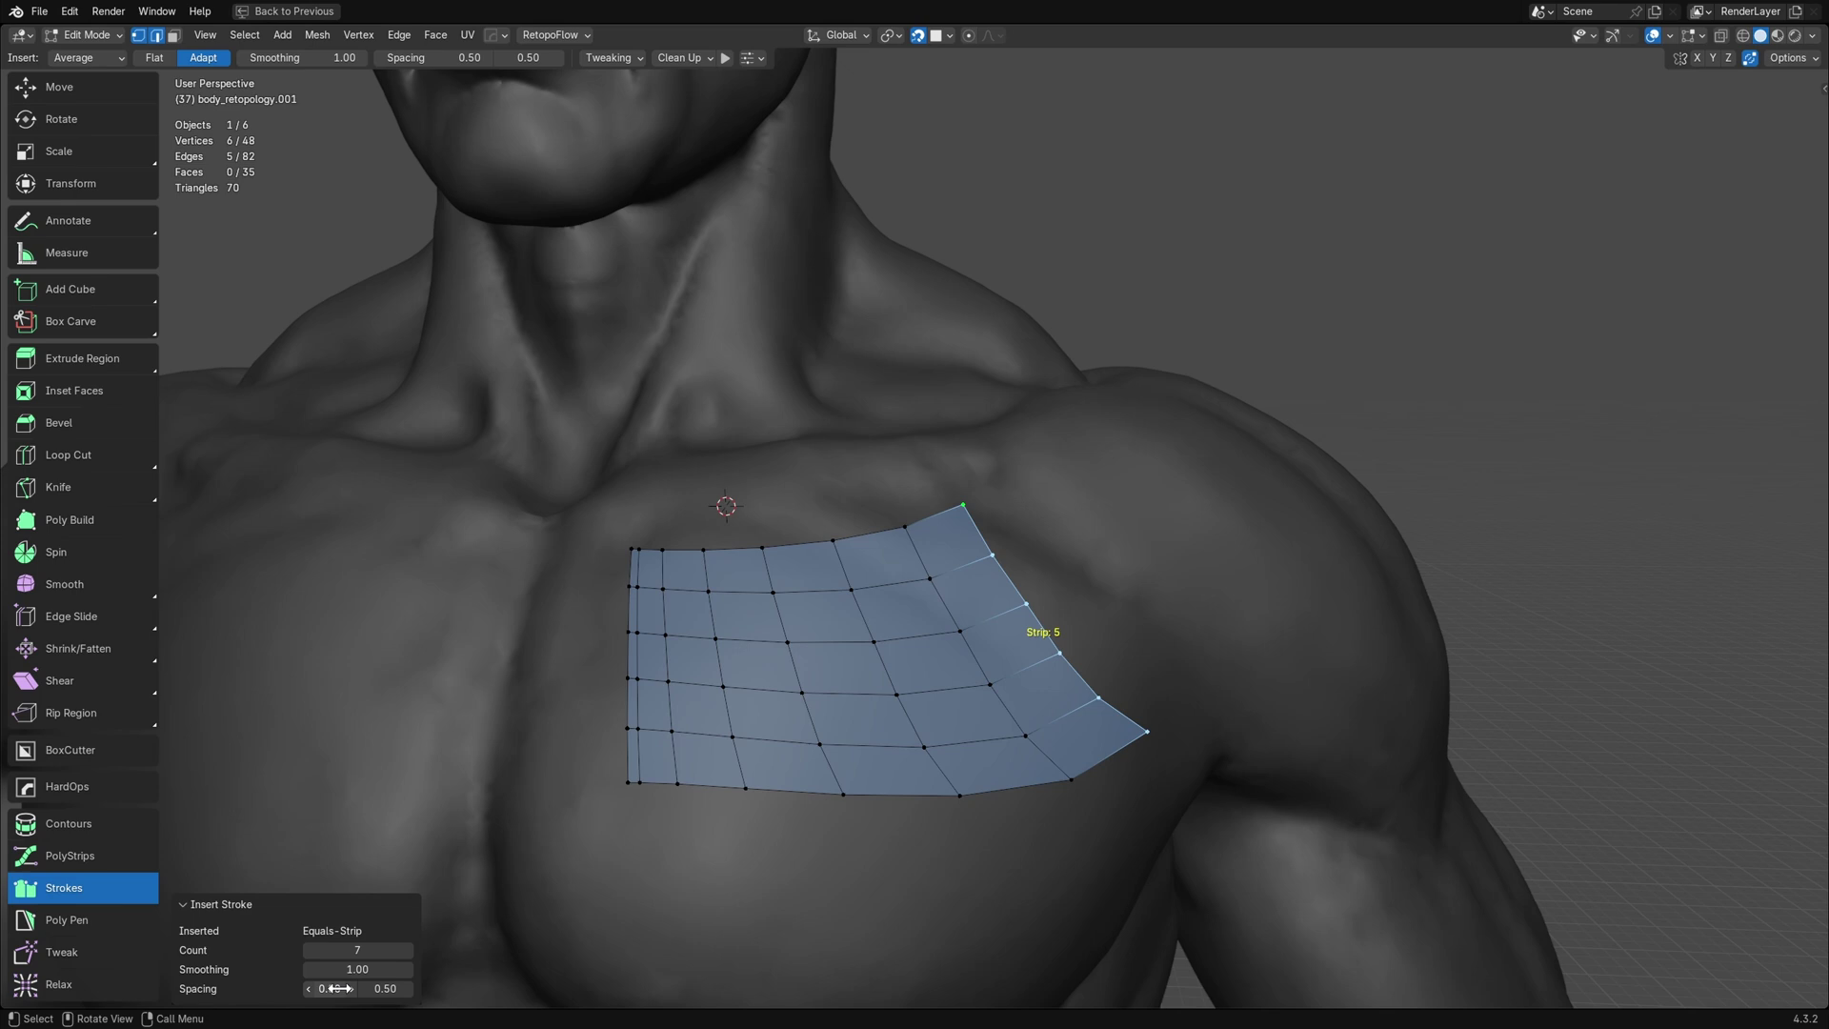
left_click(335, 988)
type("0.5")
key("Return")
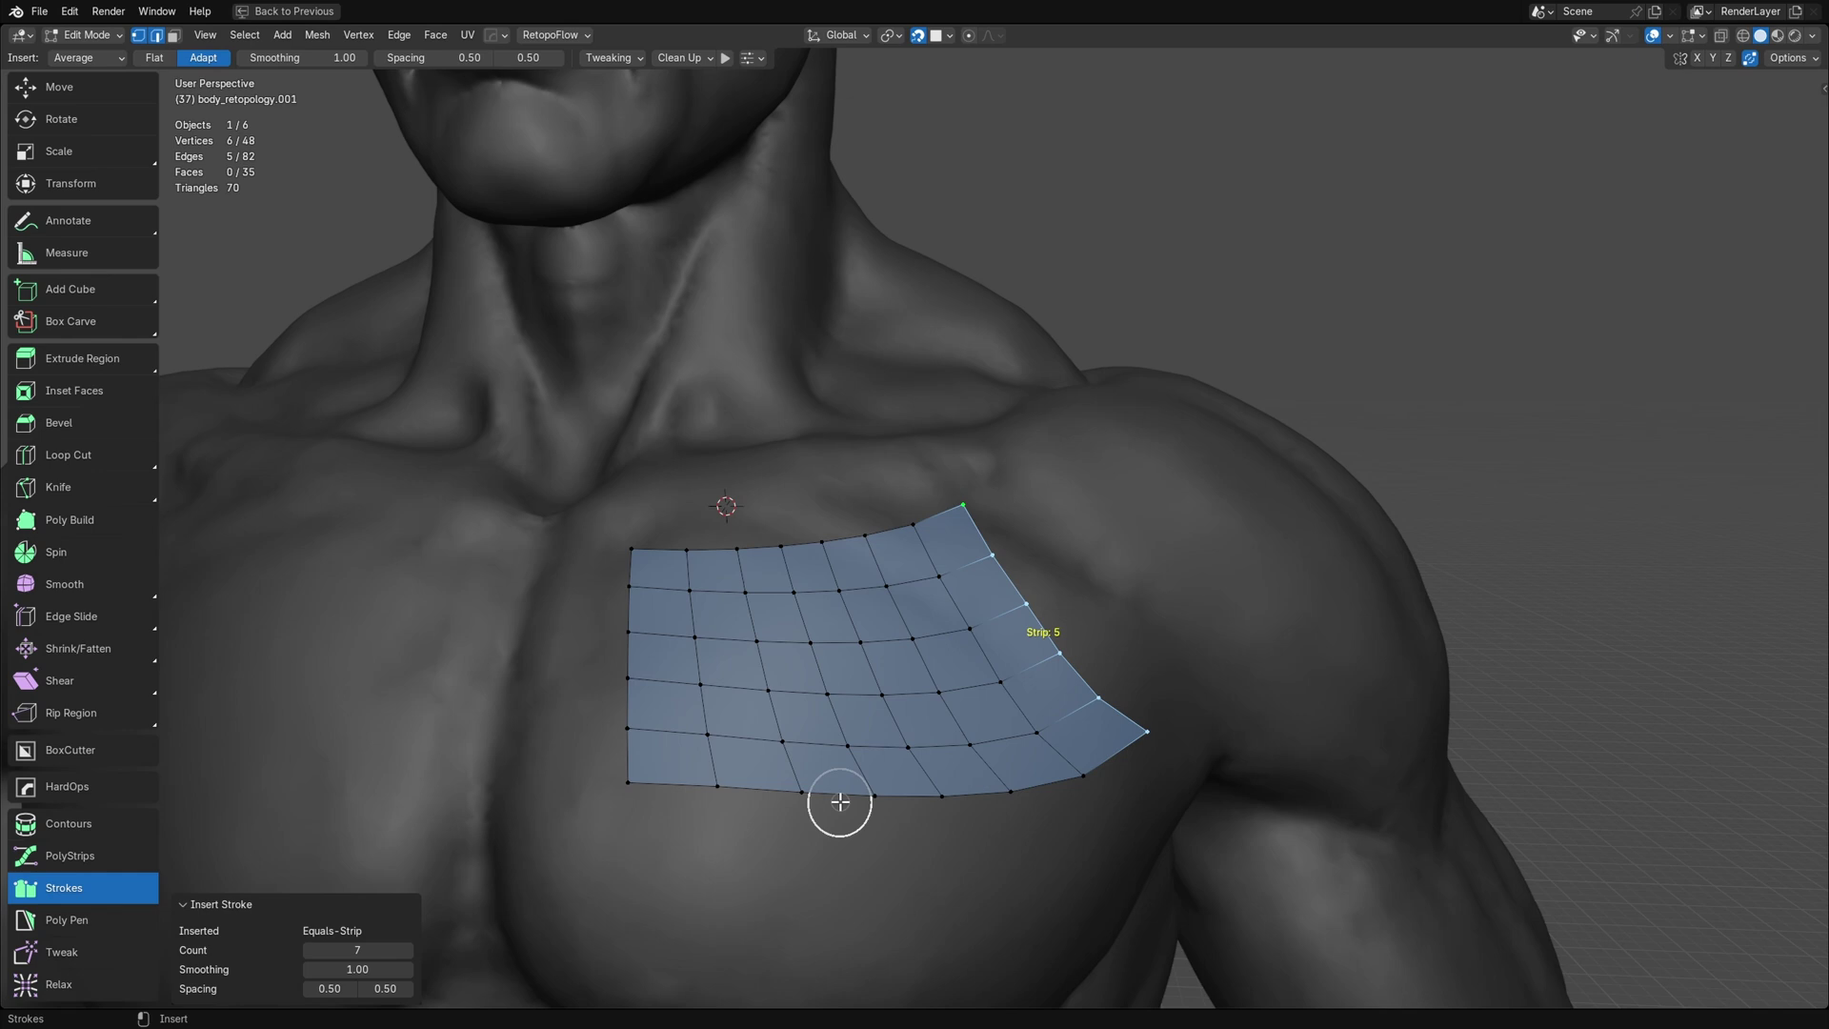
Undo, then build a patch beside the strip and extend it to the shoulder
key("ctrl+z")
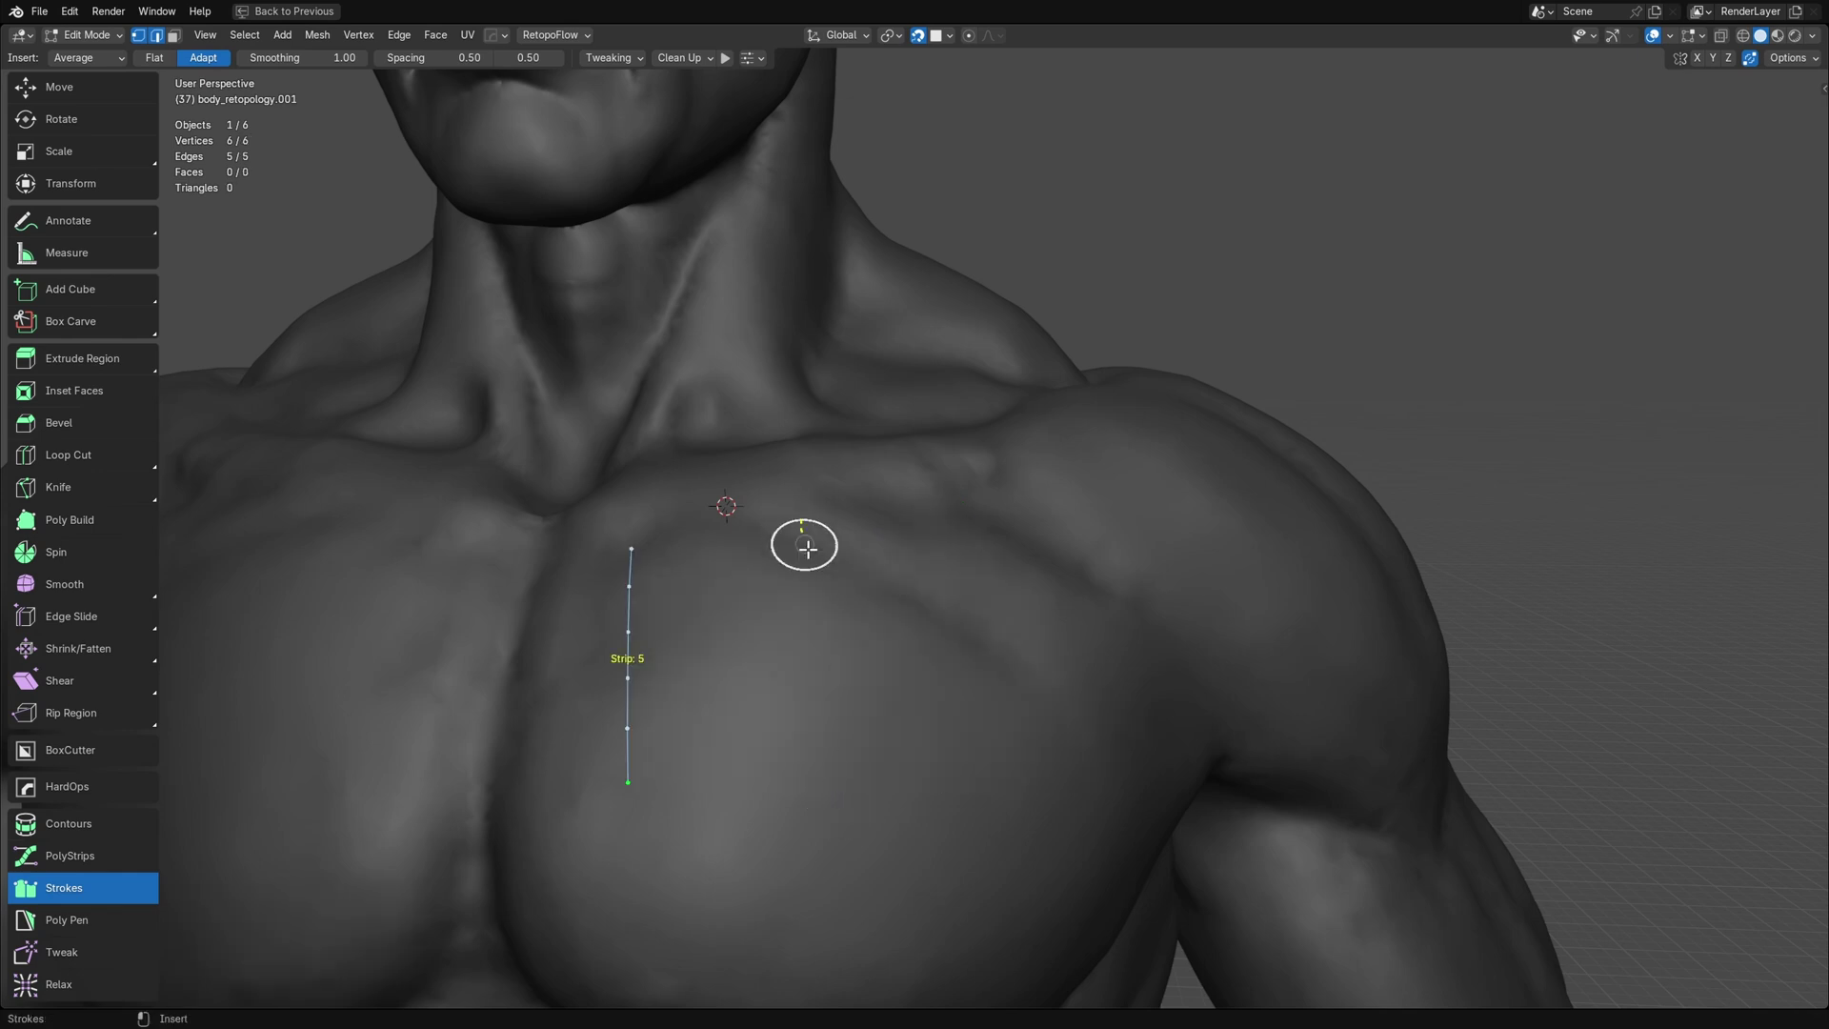
left_click_drag(804, 543, 891, 736)
left_click_drag(939, 477, 1141, 682)
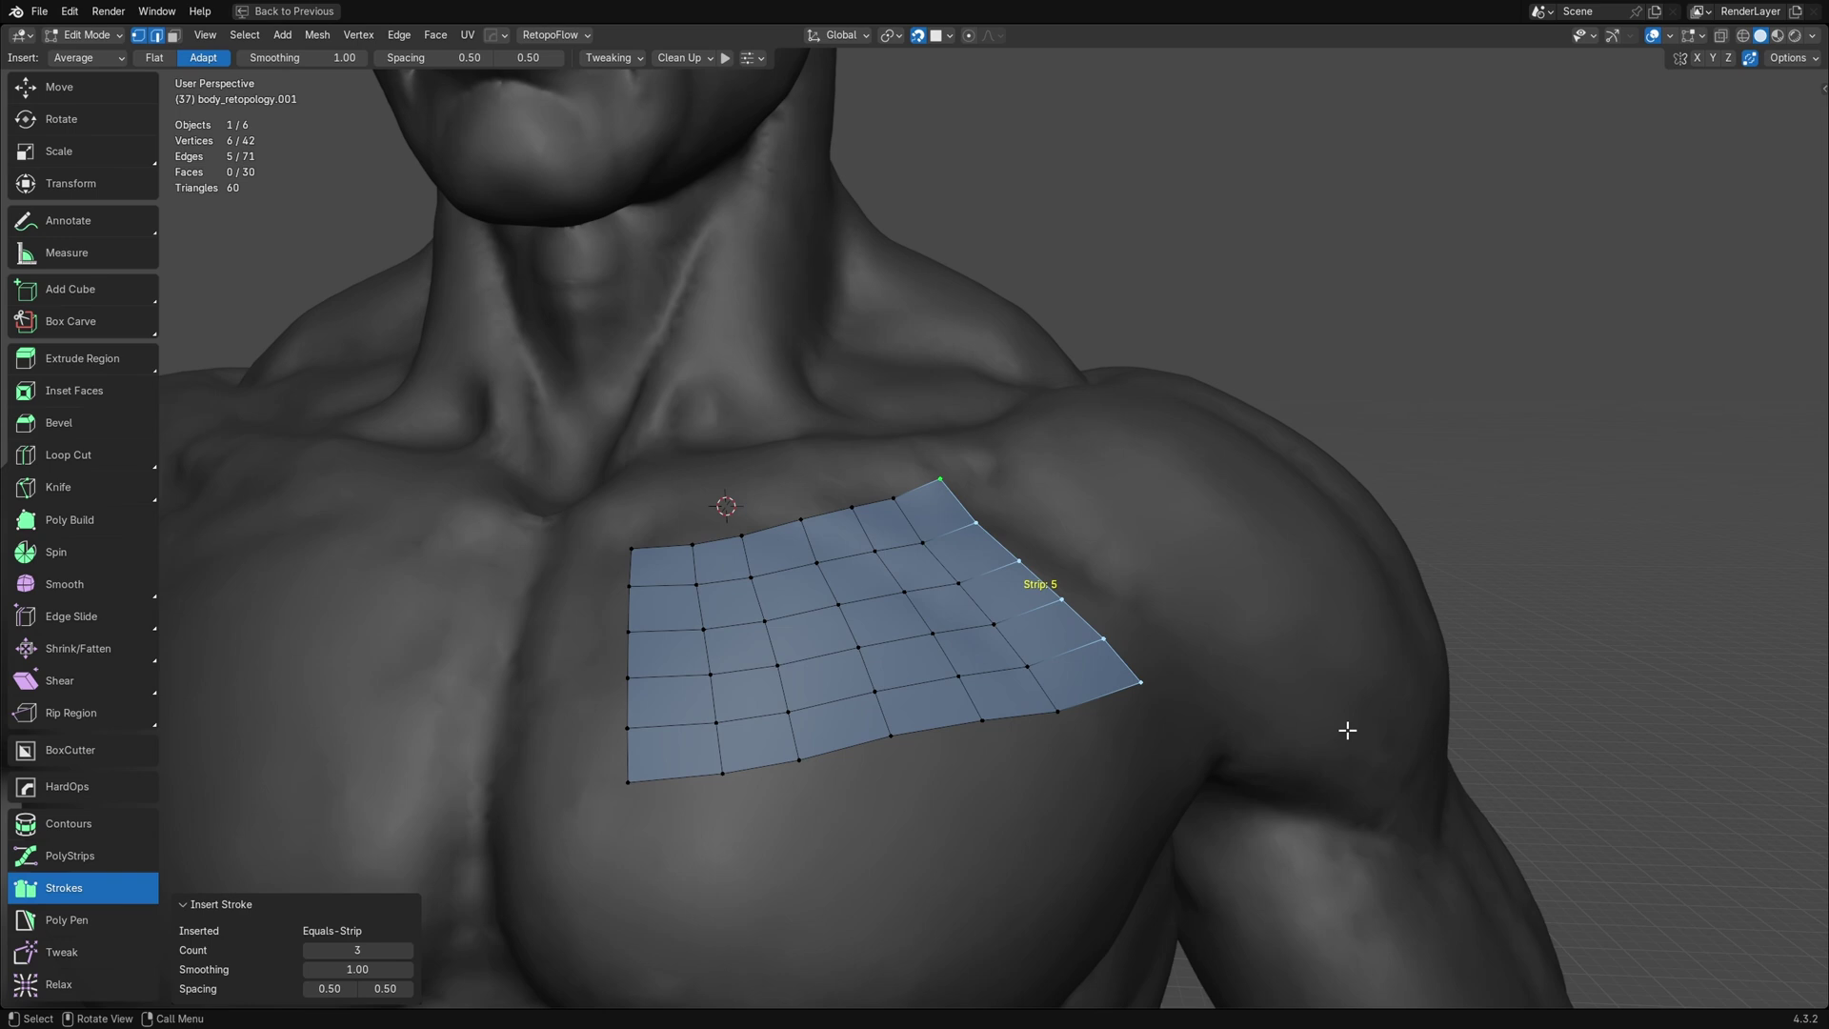
Undo to the original strip and try T-strip patches from its middle, bottom and top vertices
key("ctrl+z")
key("ctrl+z")
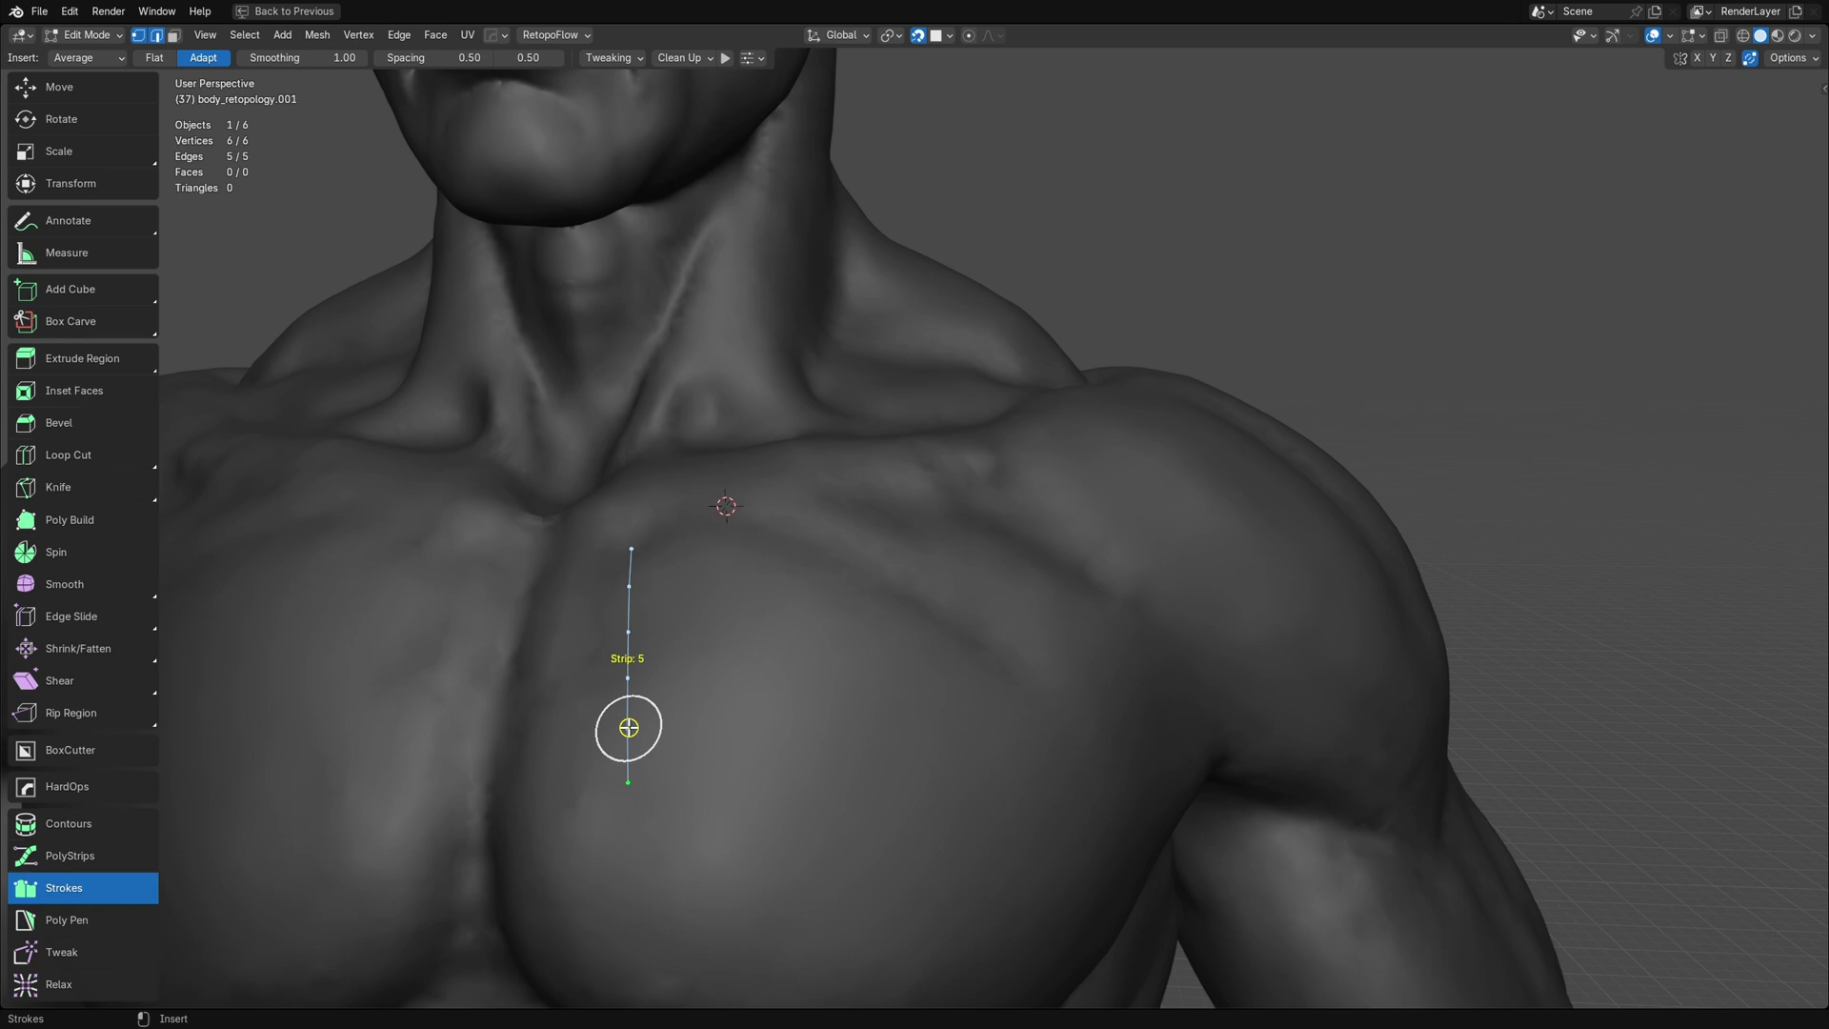
left_click_drag(627, 633, 906, 632)
key("ctrl+z")
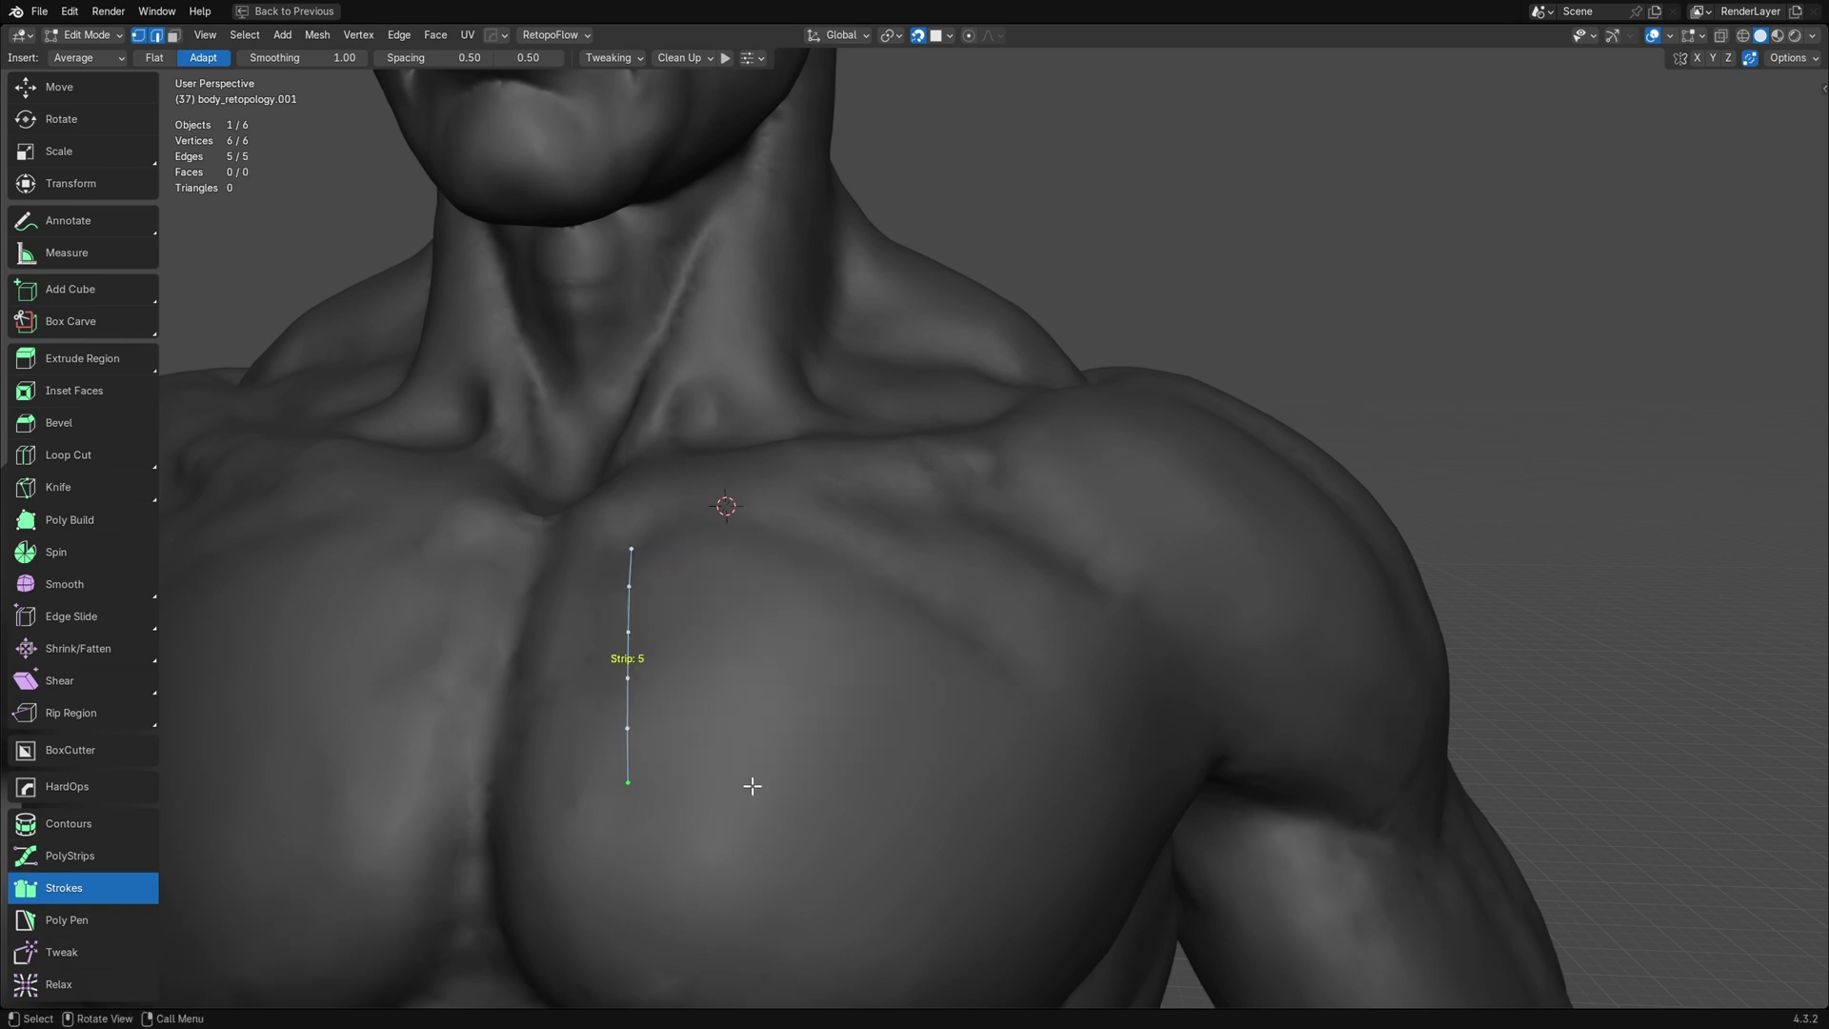
left_click_drag(628, 782, 938, 714)
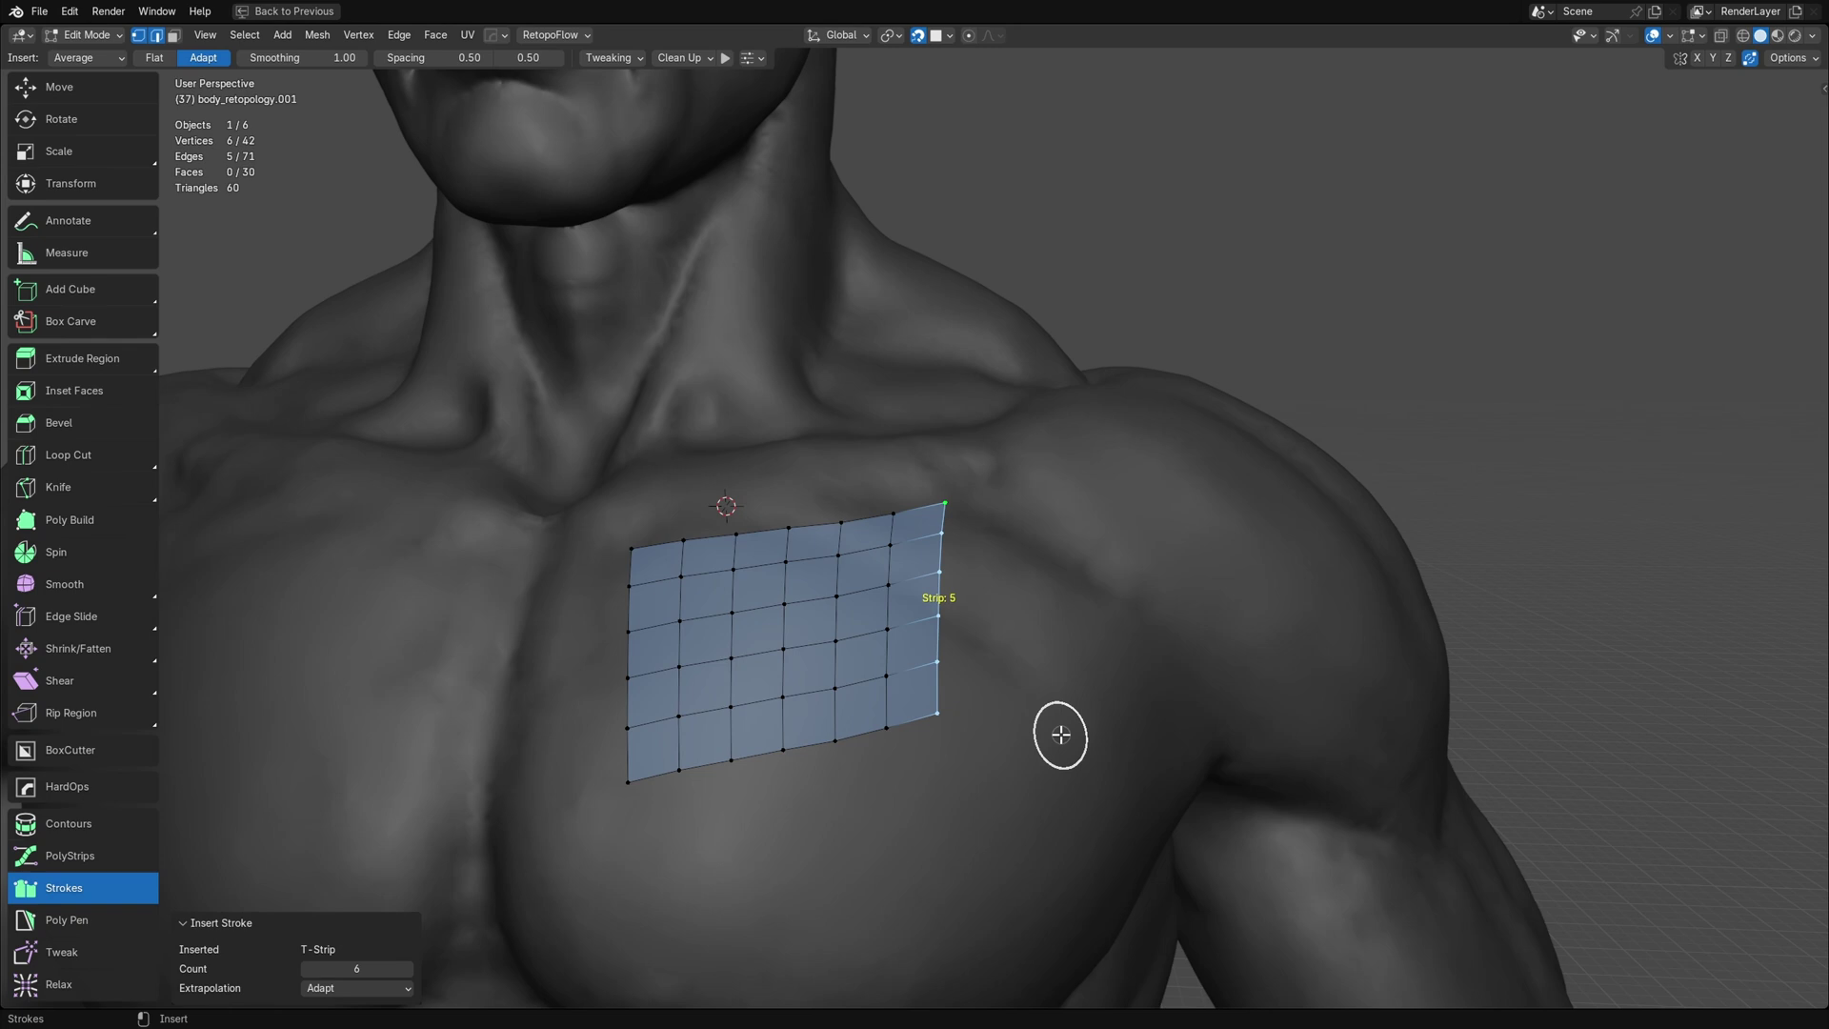
key("ctrl+z")
left_click_drag(632, 551, 904, 538)
key("ctrl+z")
Extend a 30-face patch, then a shoulder-reaching patch, undoing and redoing to compare
left_click_drag(624, 665, 922, 646)
key("ctrl+z")
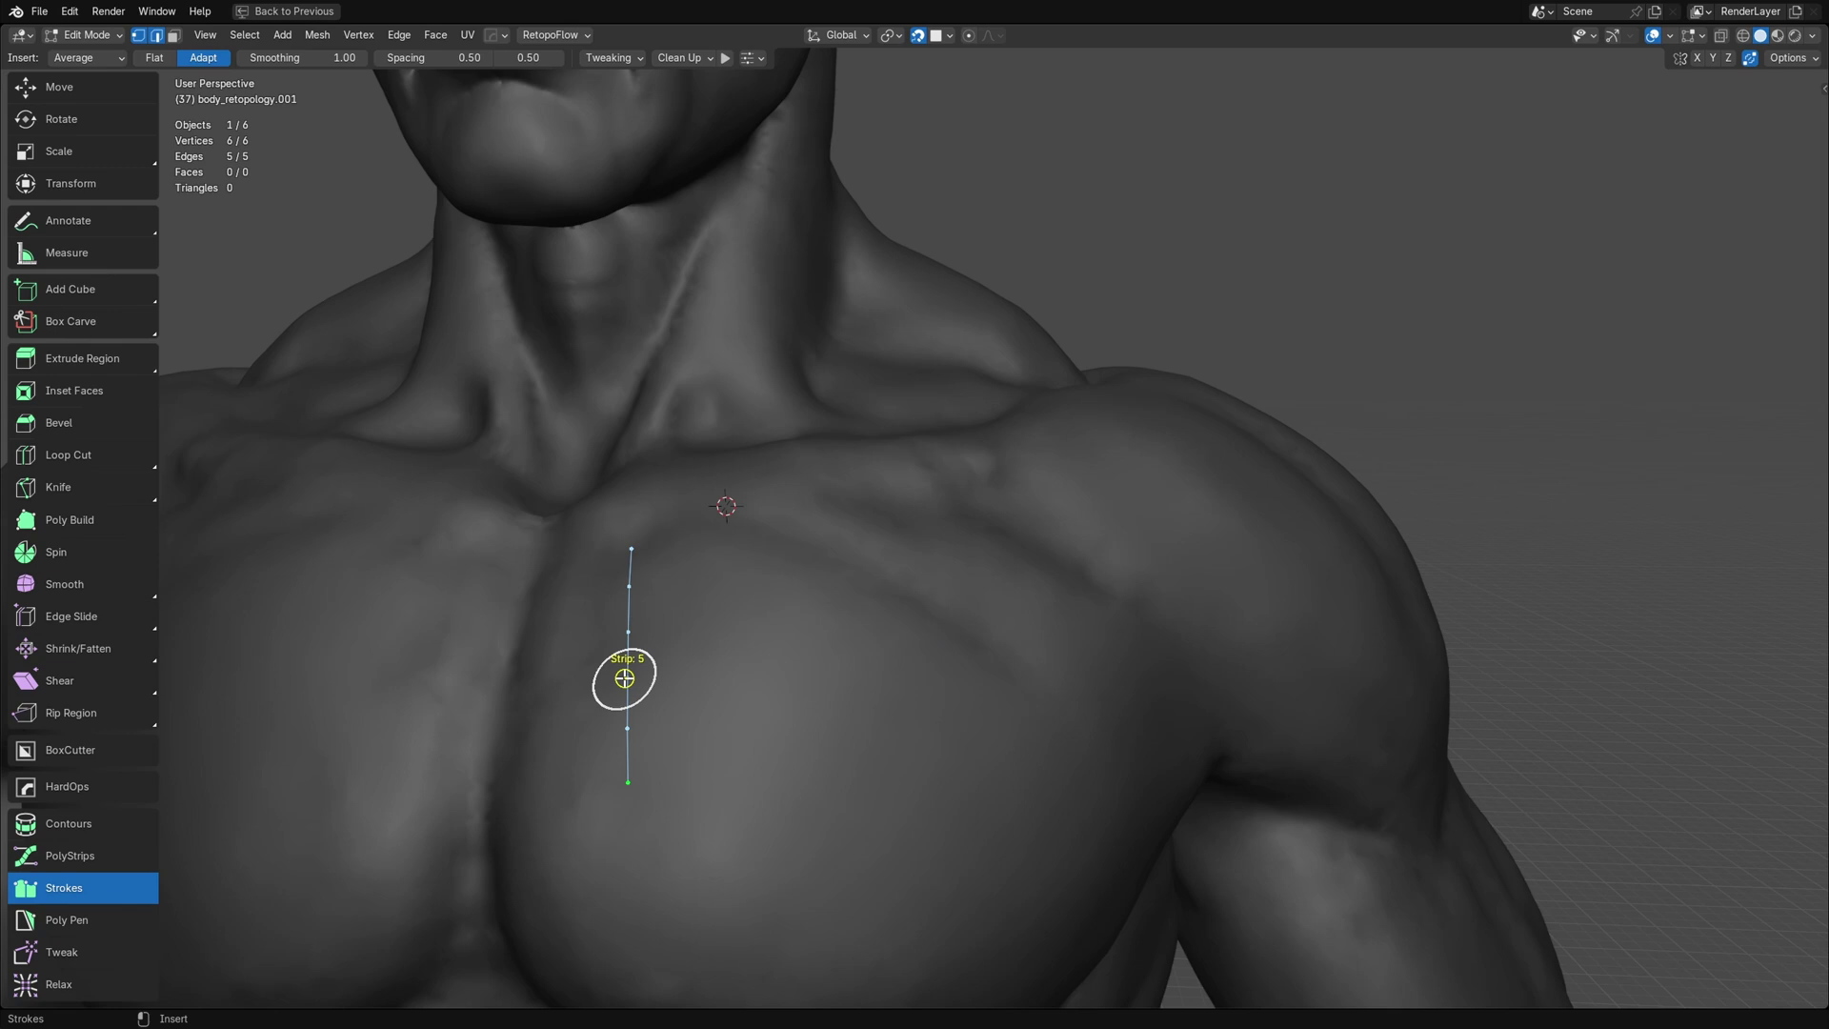
mouse_move(624, 677)
left_mouse_down()
mouse_move(822, 679)
mouse_move(925, 655)
mouse_move(1099, 534)
mouse_move(1177, 526)
left_mouse_up()
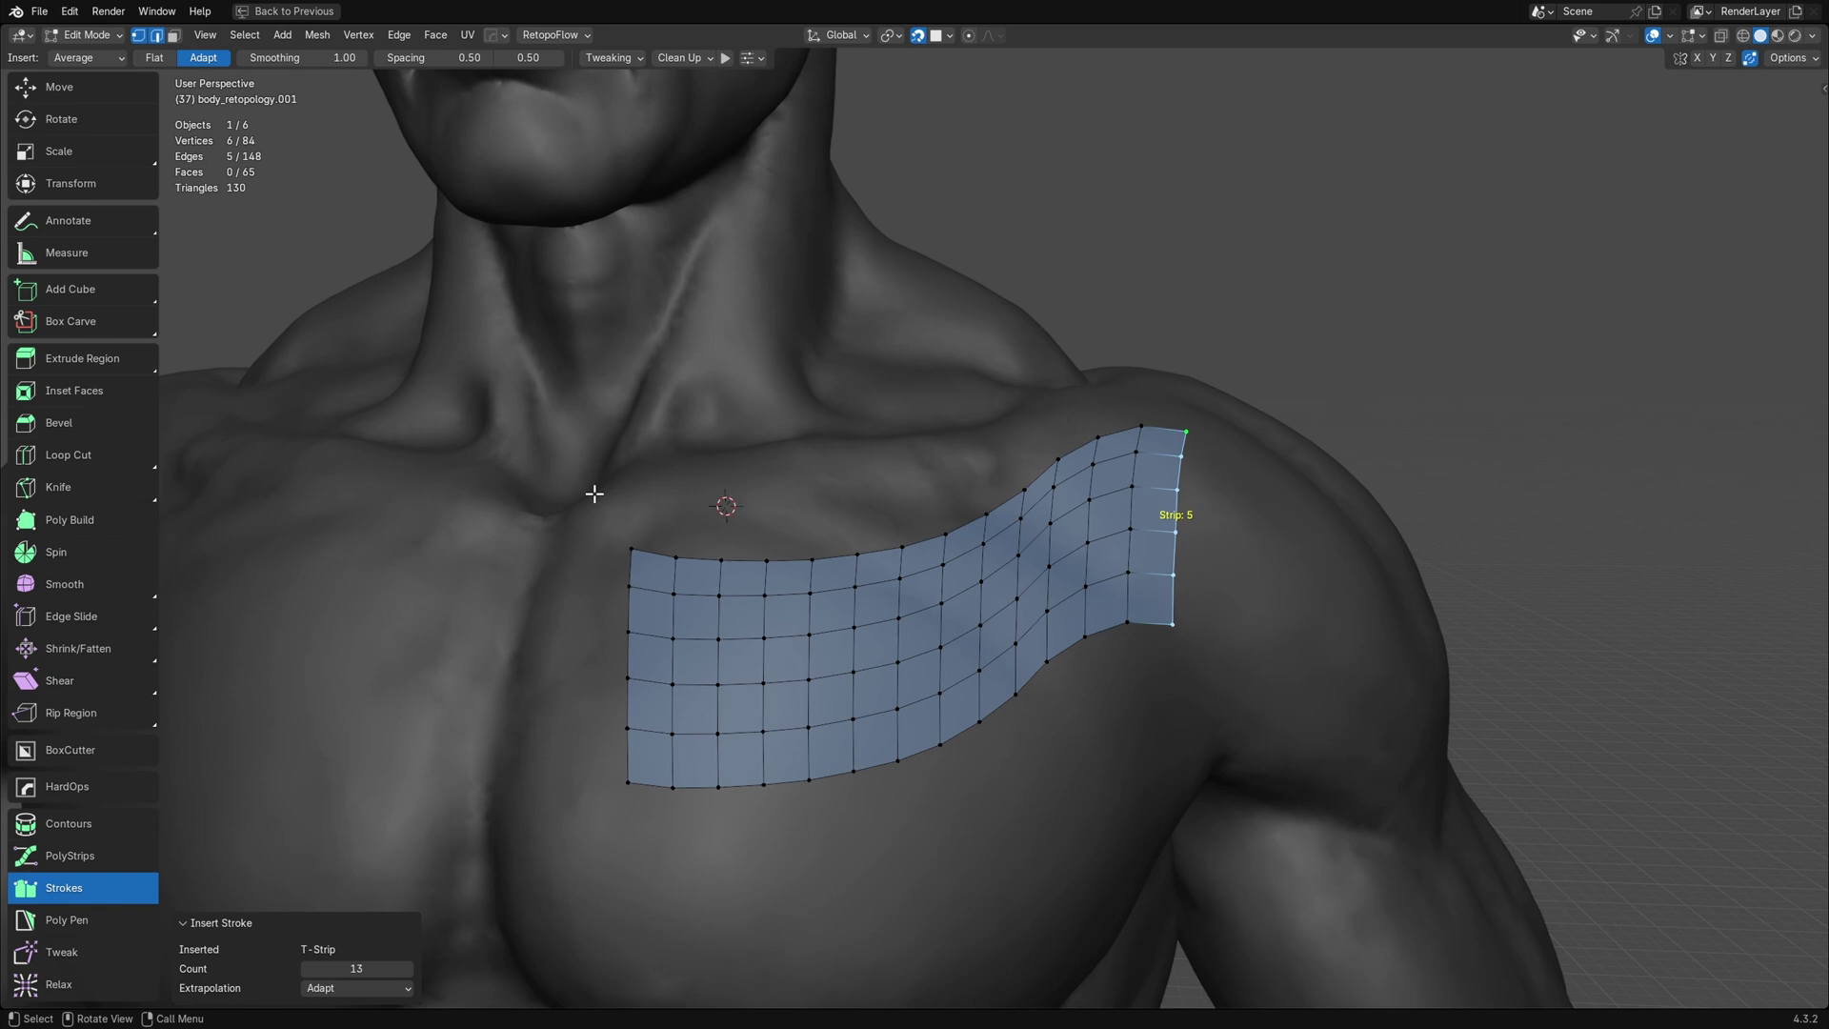
key("ctrl+z")
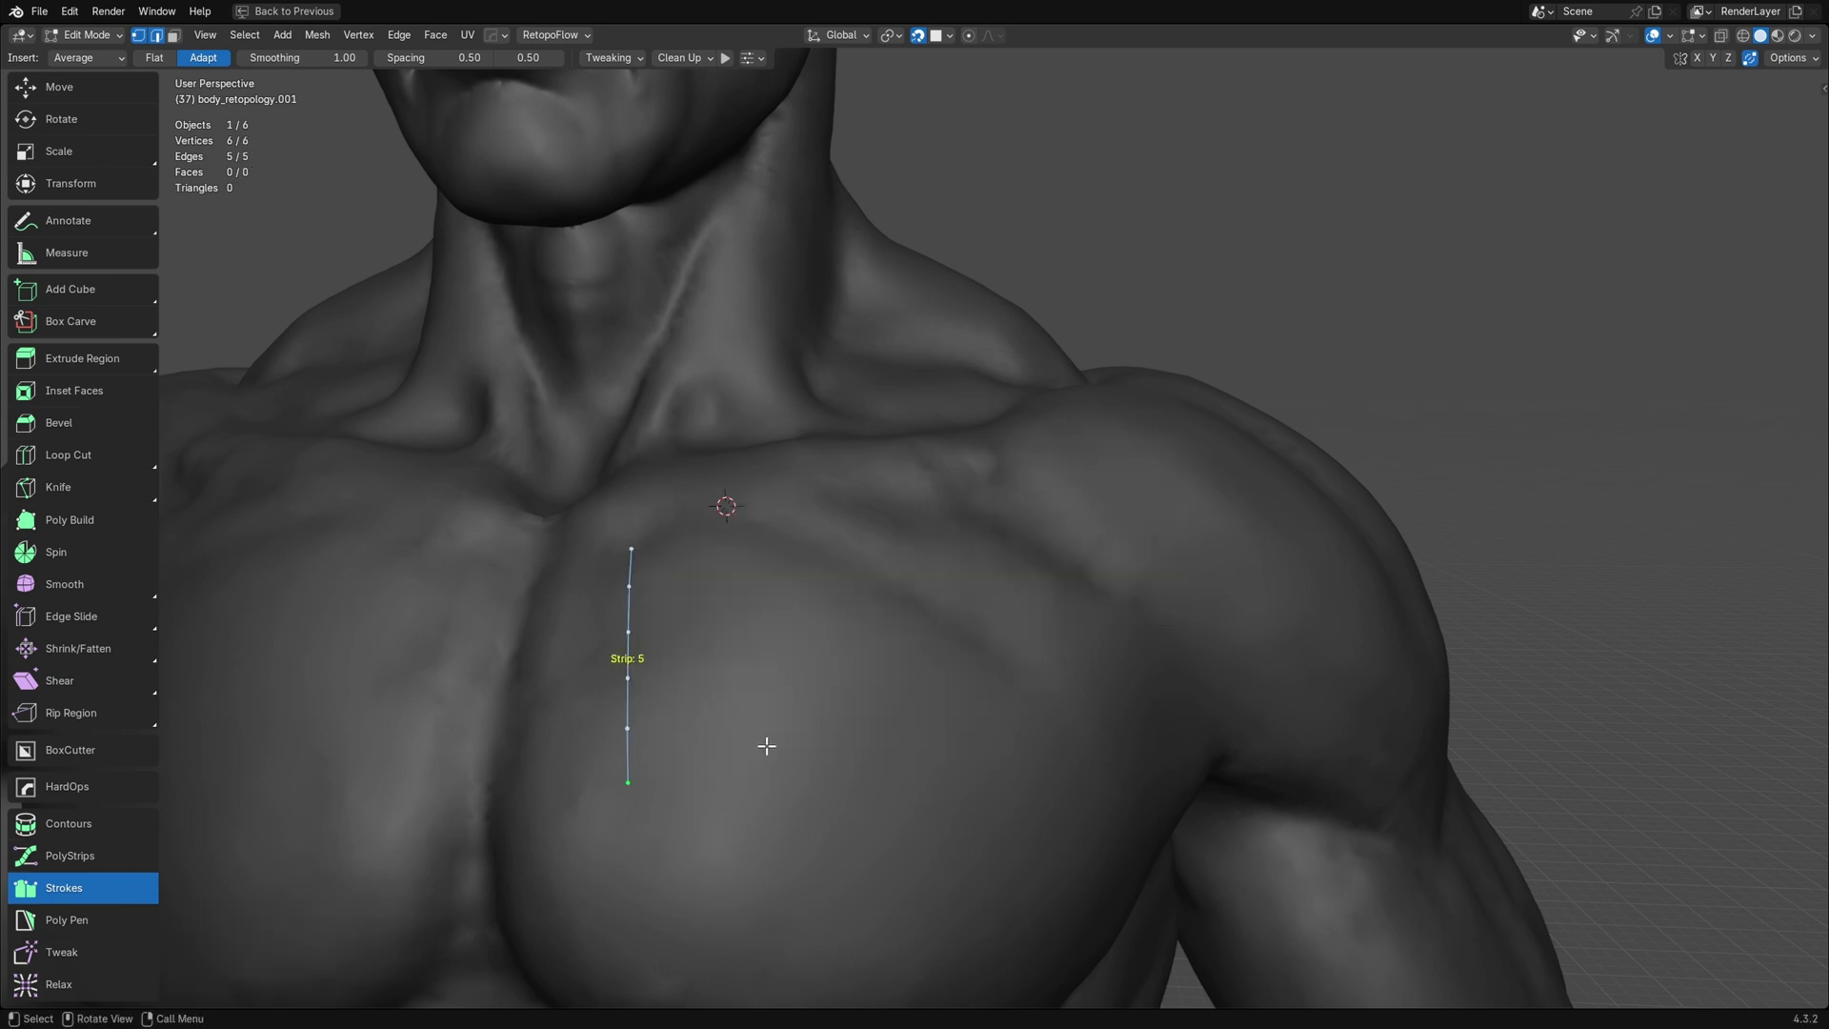
key("ctrl+shift+z")
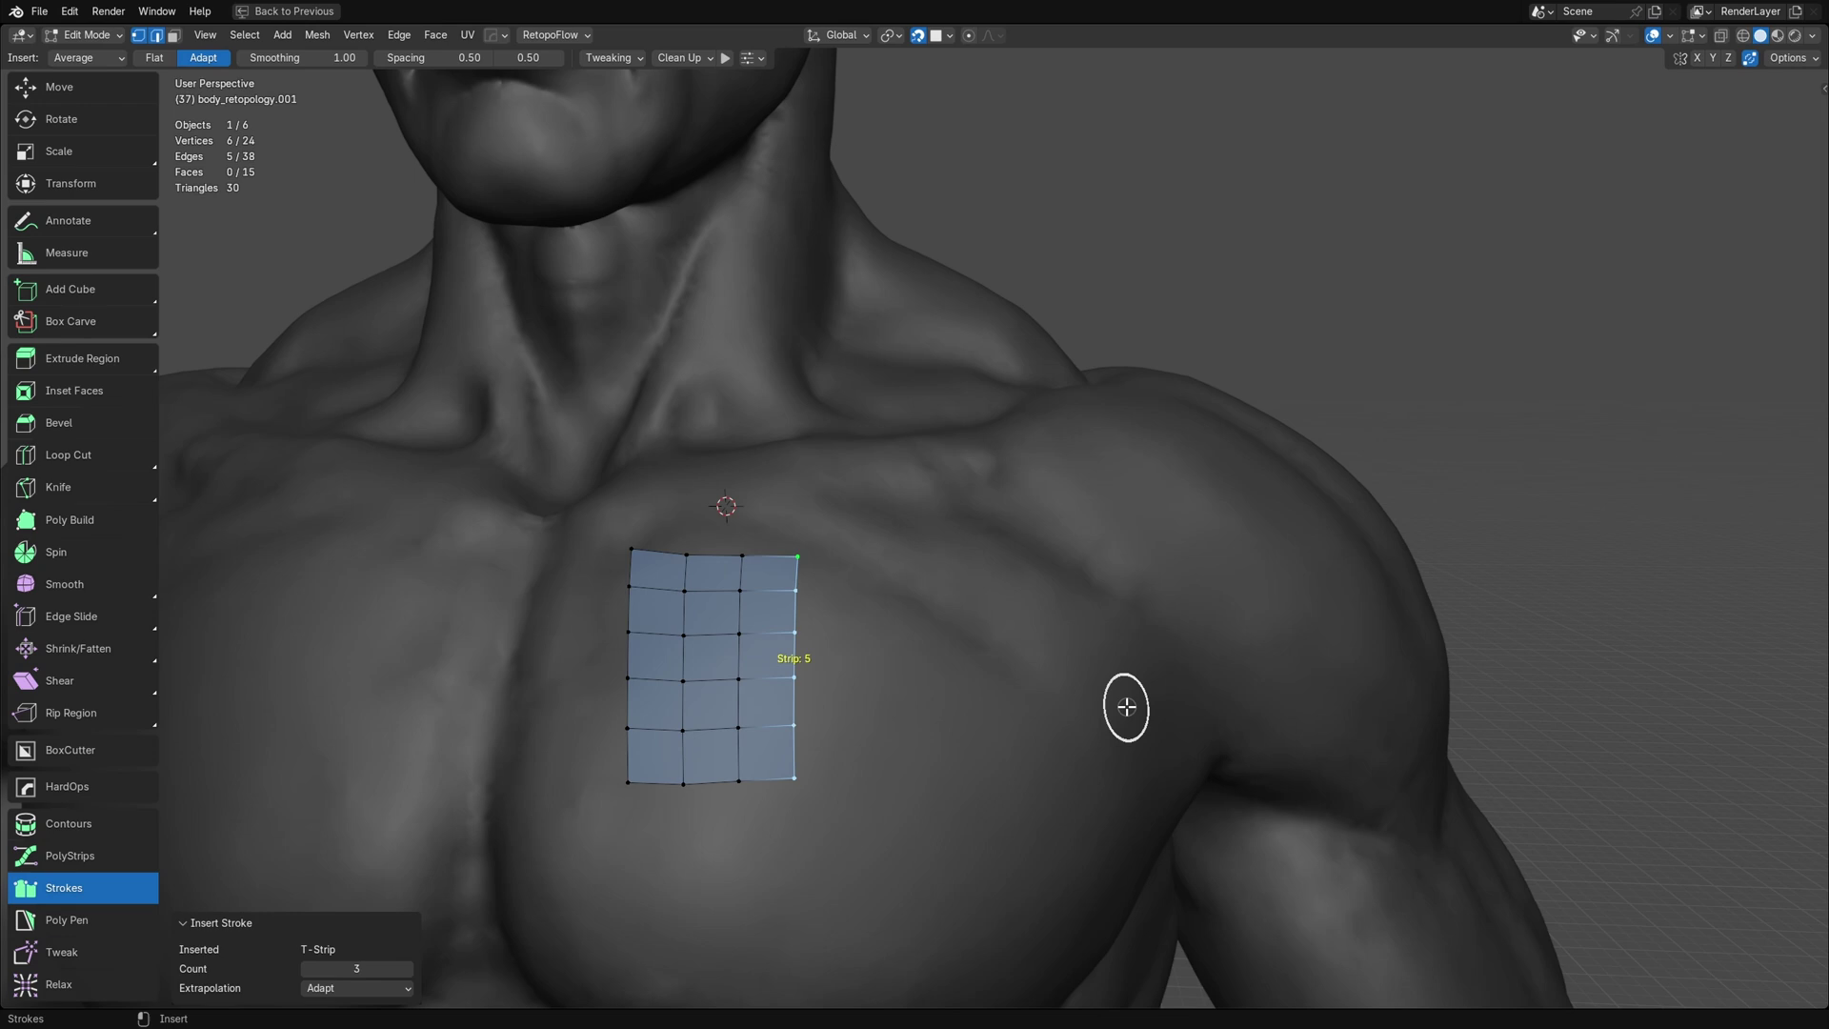
Draw a curved strip down the chest, extend a T-strip, and compare Flat versus Adapt extrapolation
key("ctrl+z")
key("ctrl+z")
left_click_drag(631, 598, 632, 837)
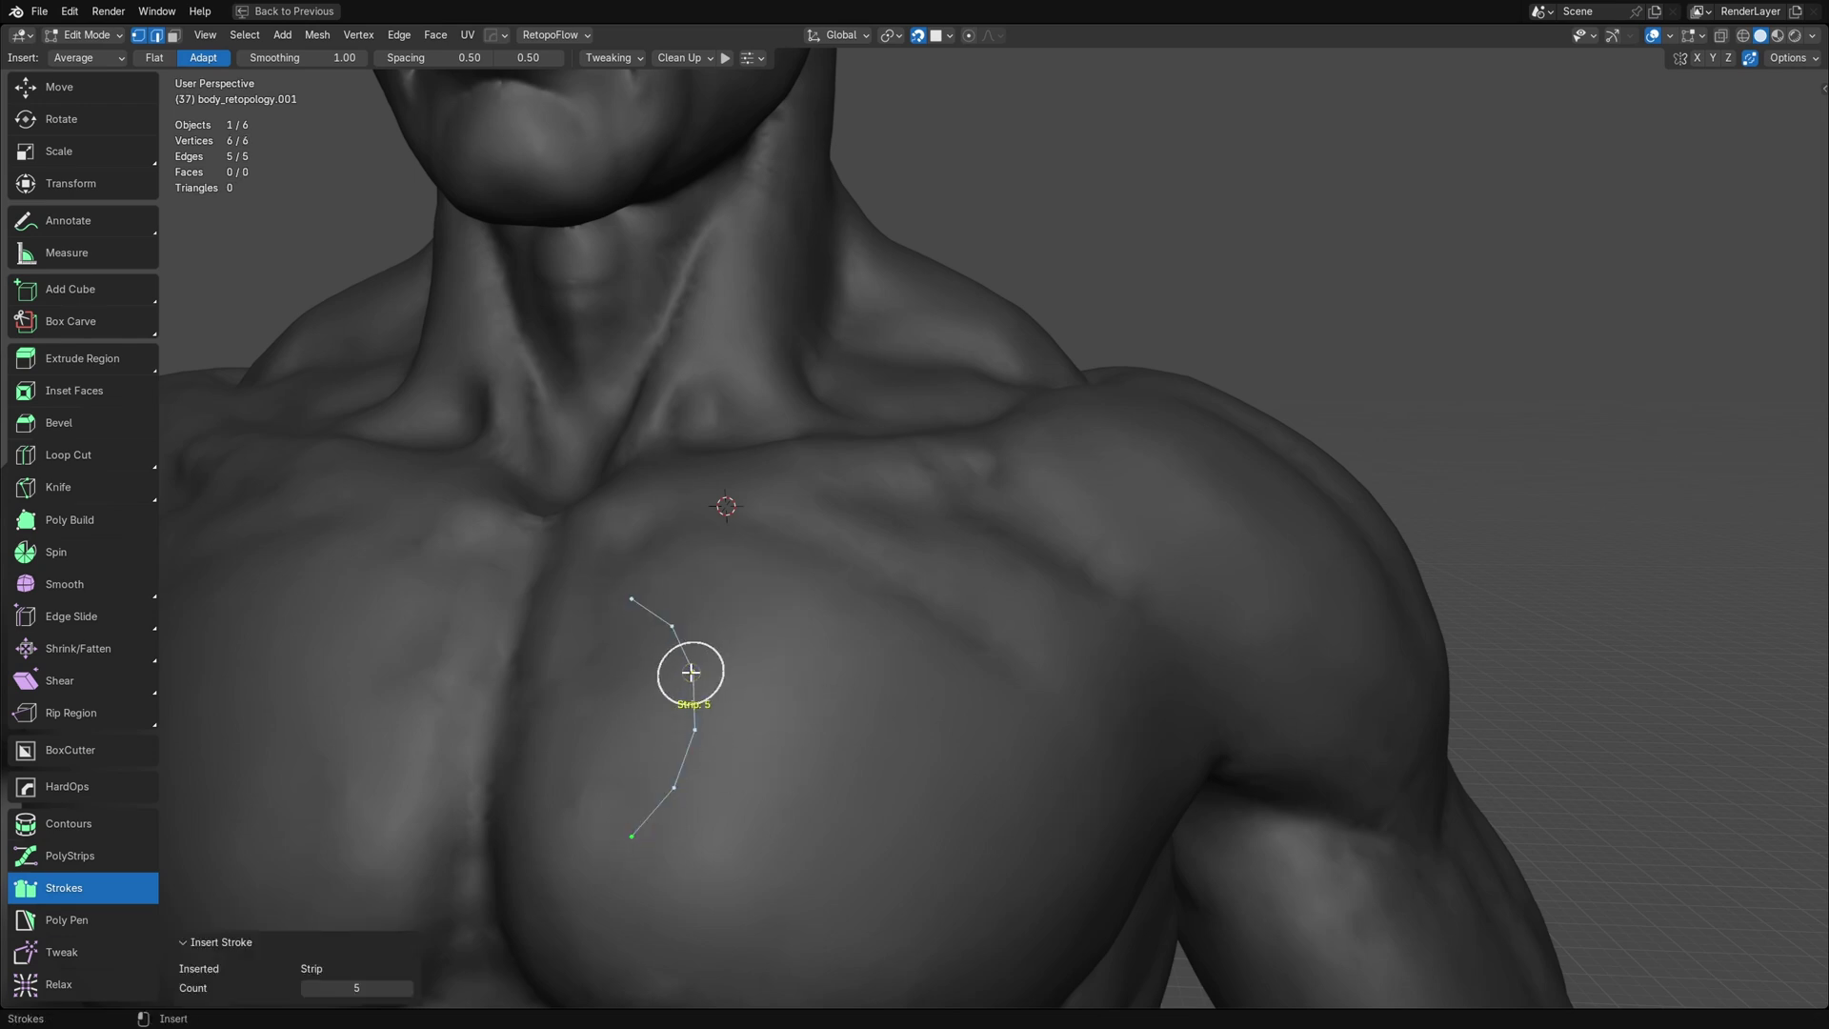
left_click_drag(694, 669, 940, 631)
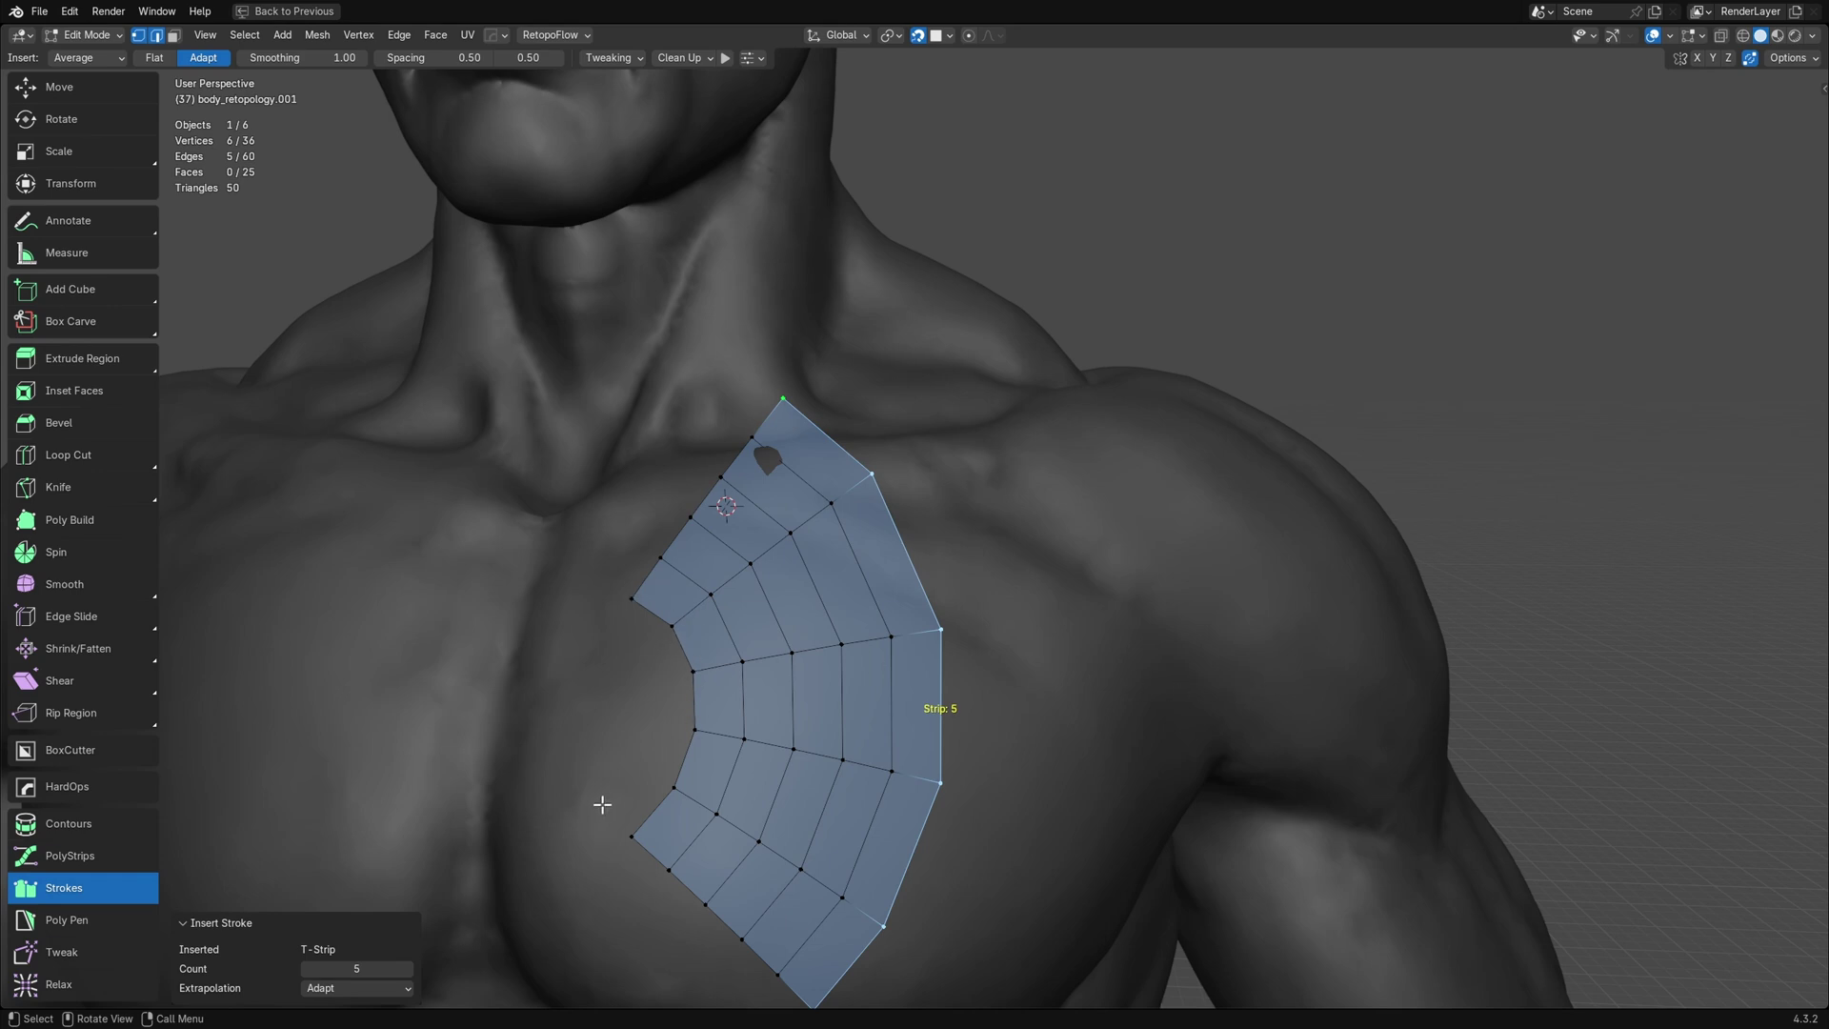
left_click(351, 989)
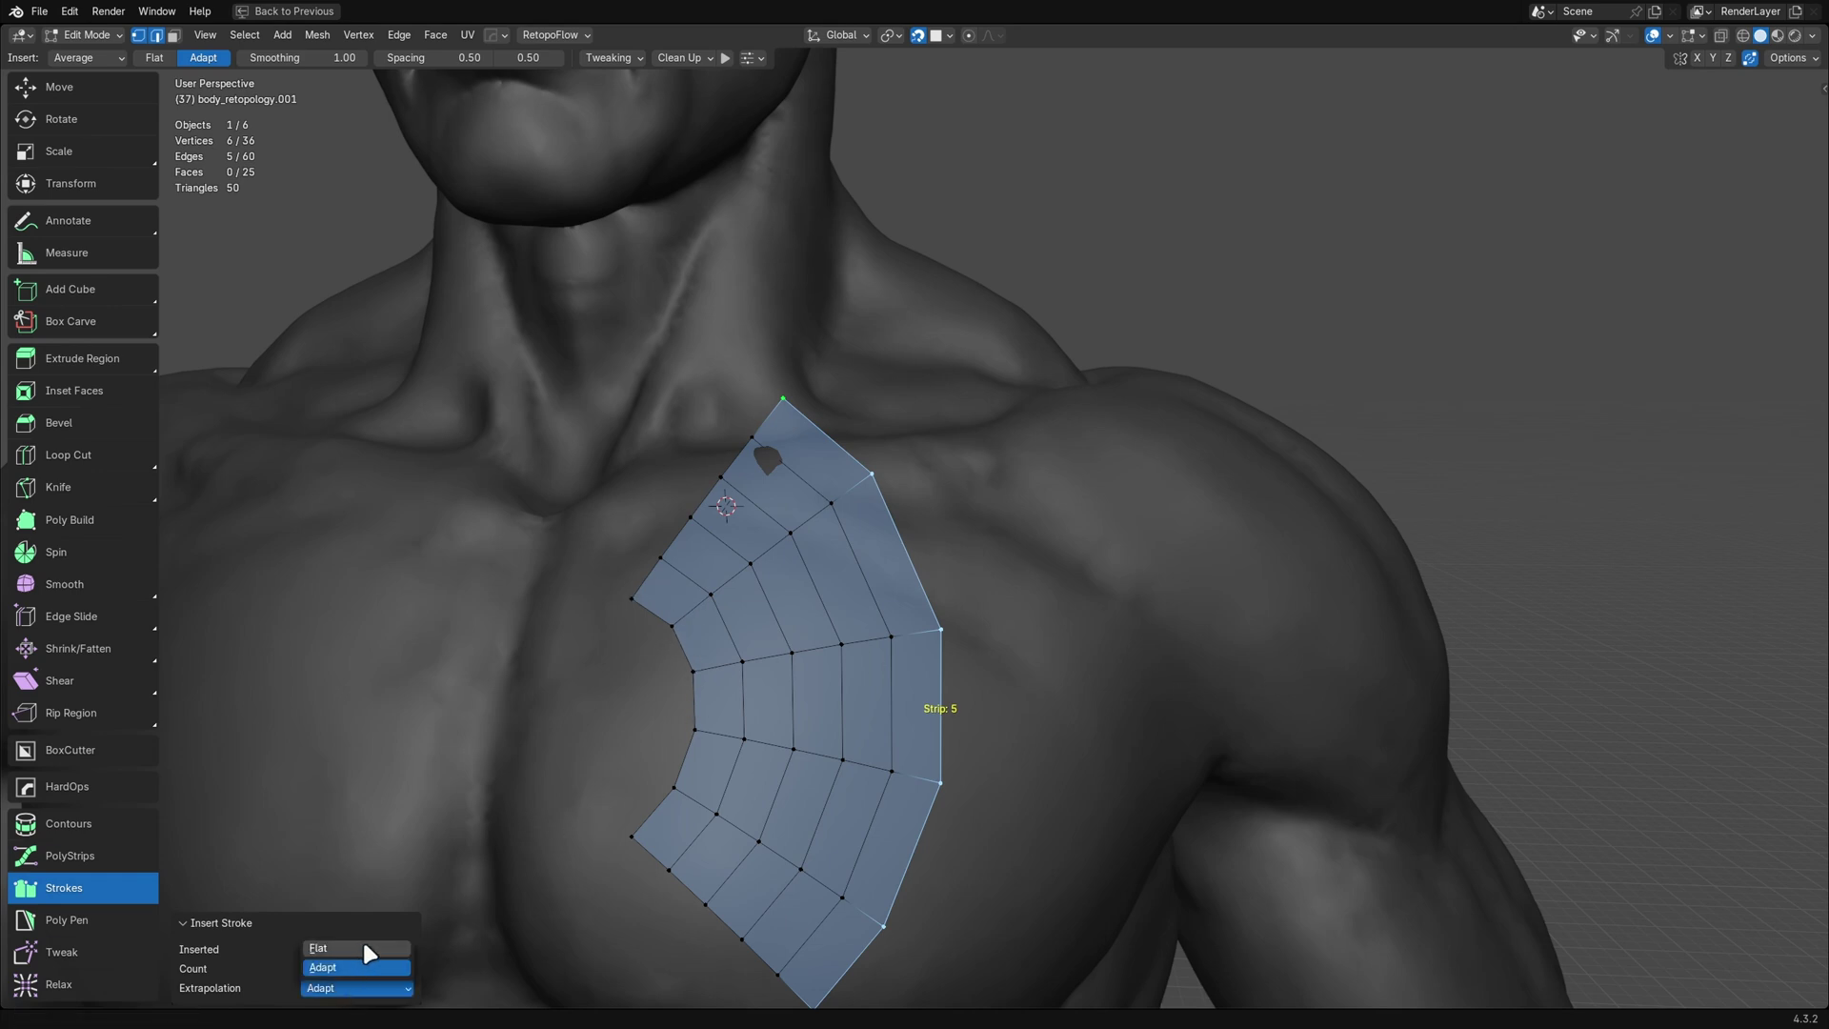
left_click(362, 949)
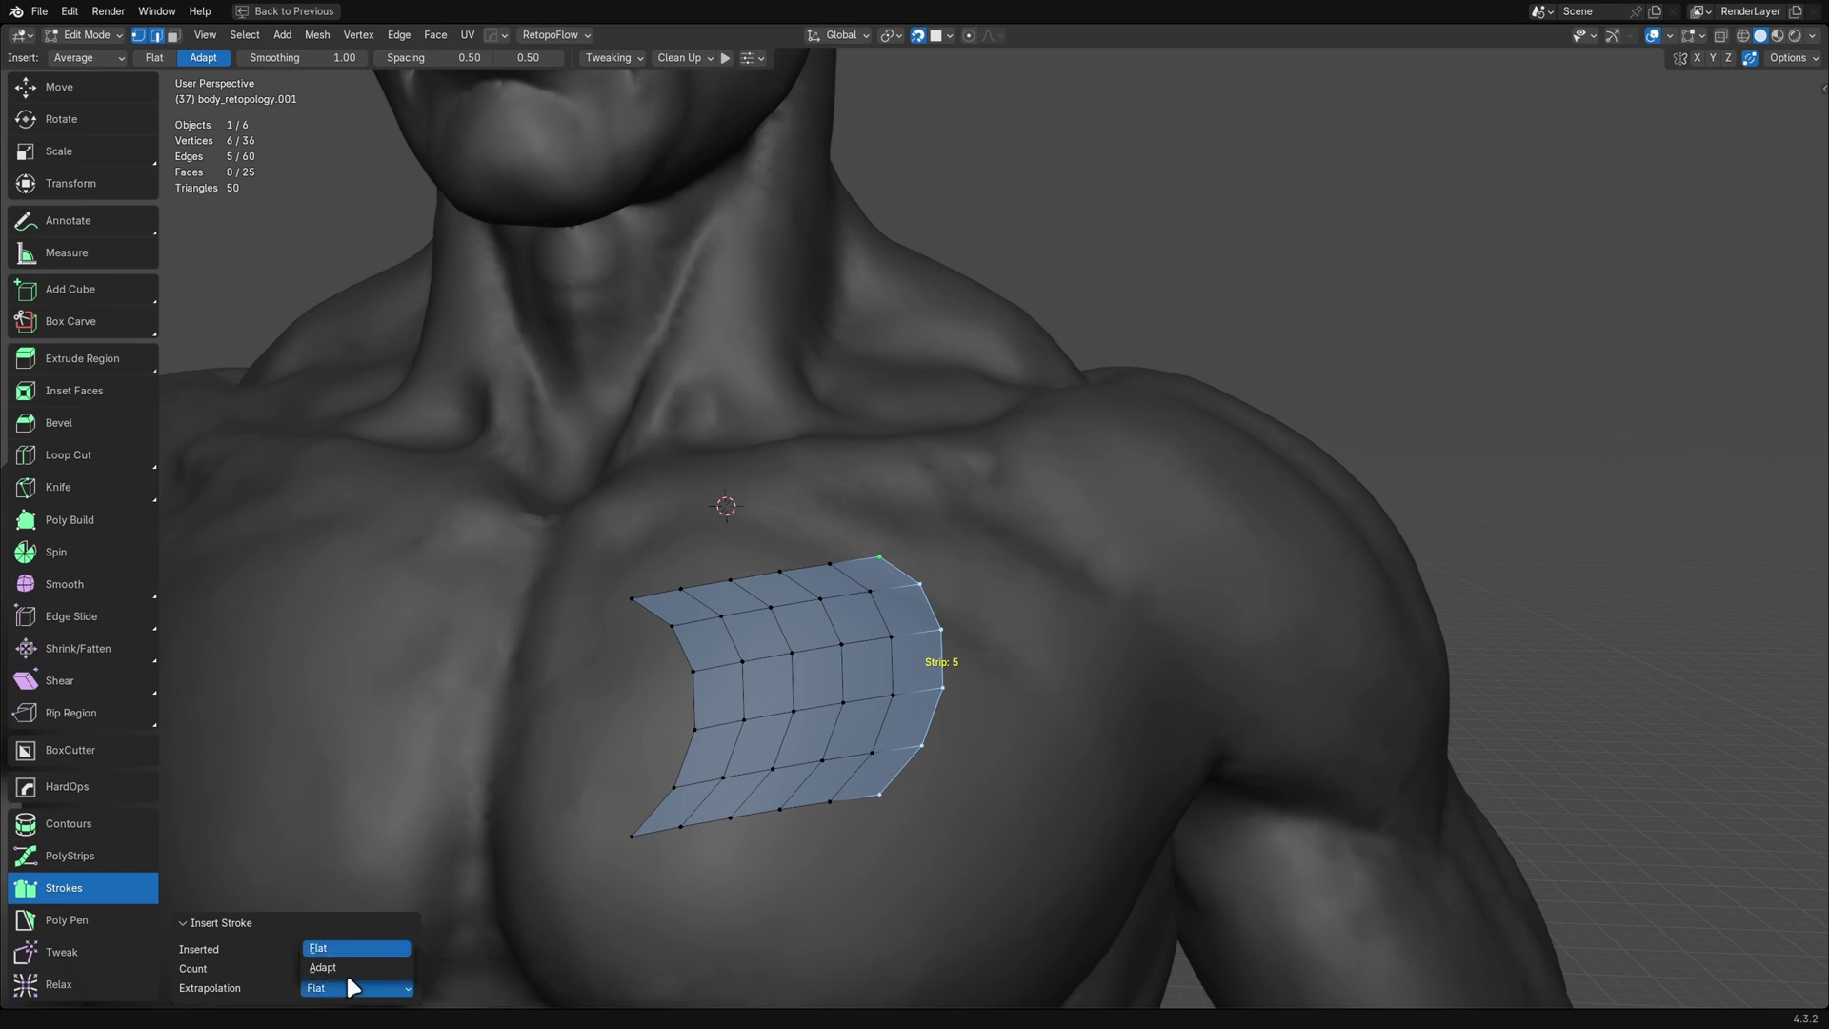
left_click(348, 967)
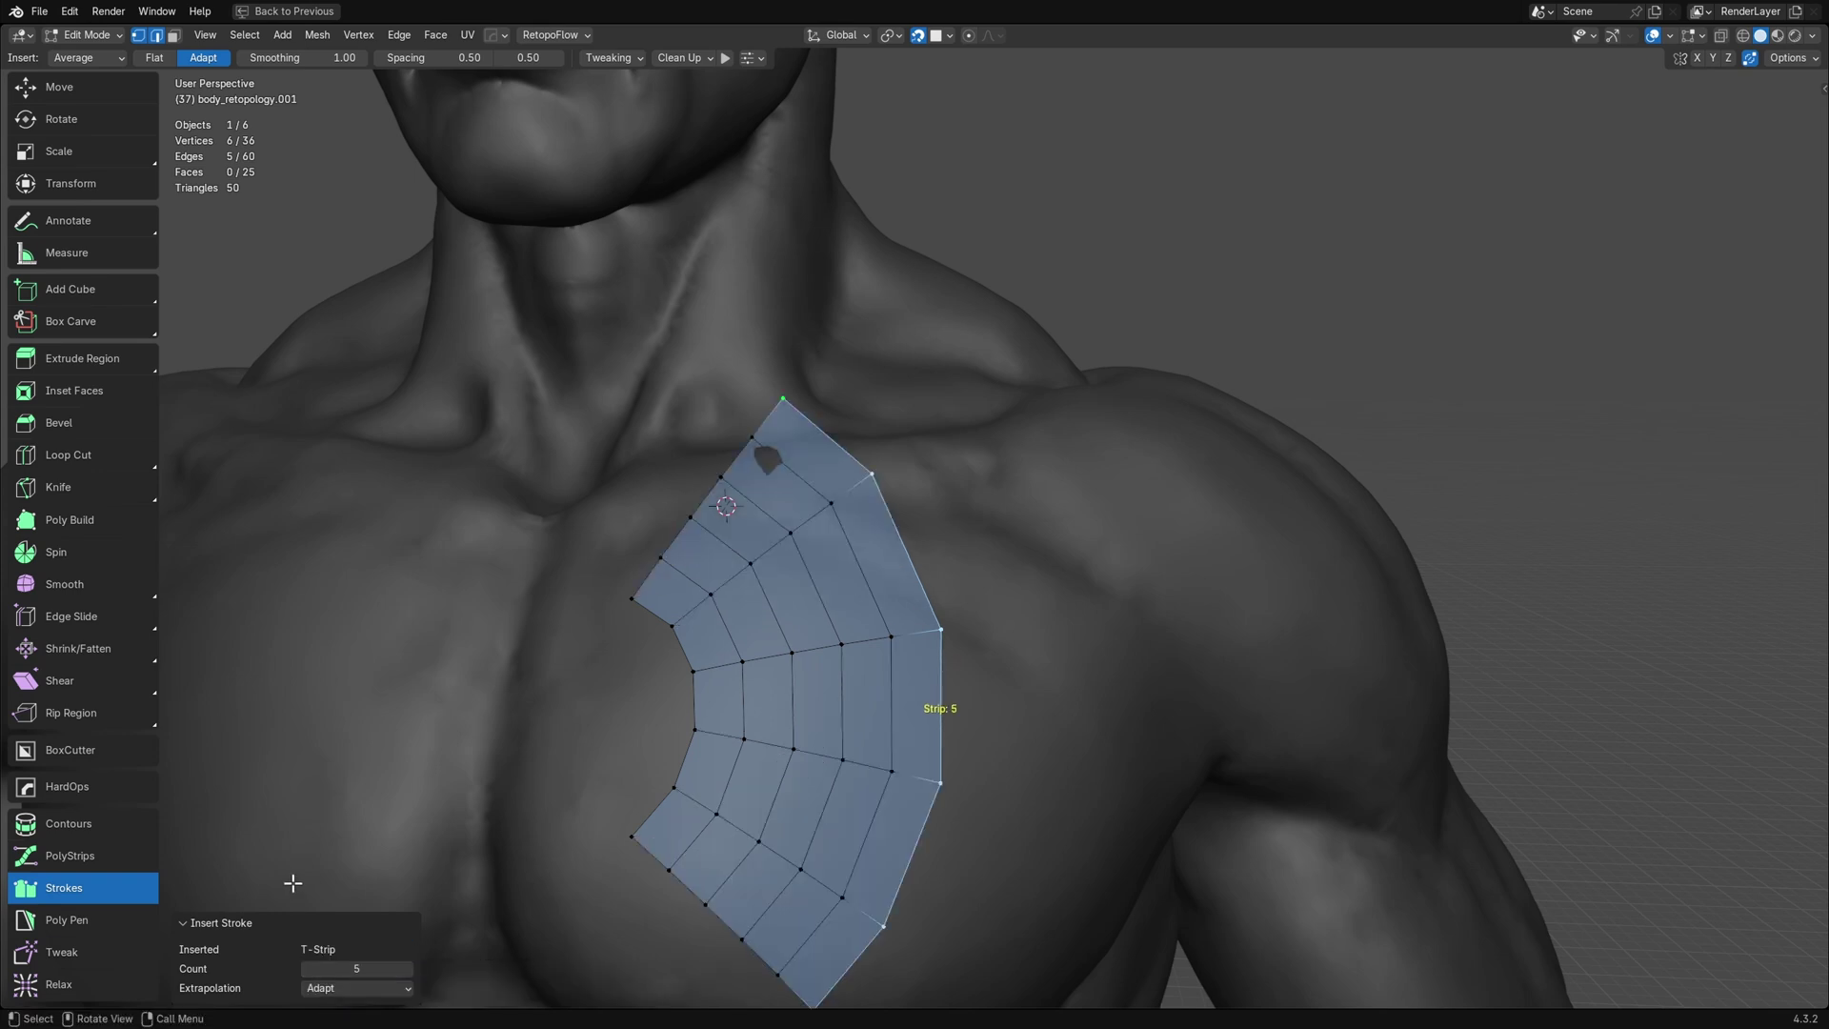
key("ctrl+z")
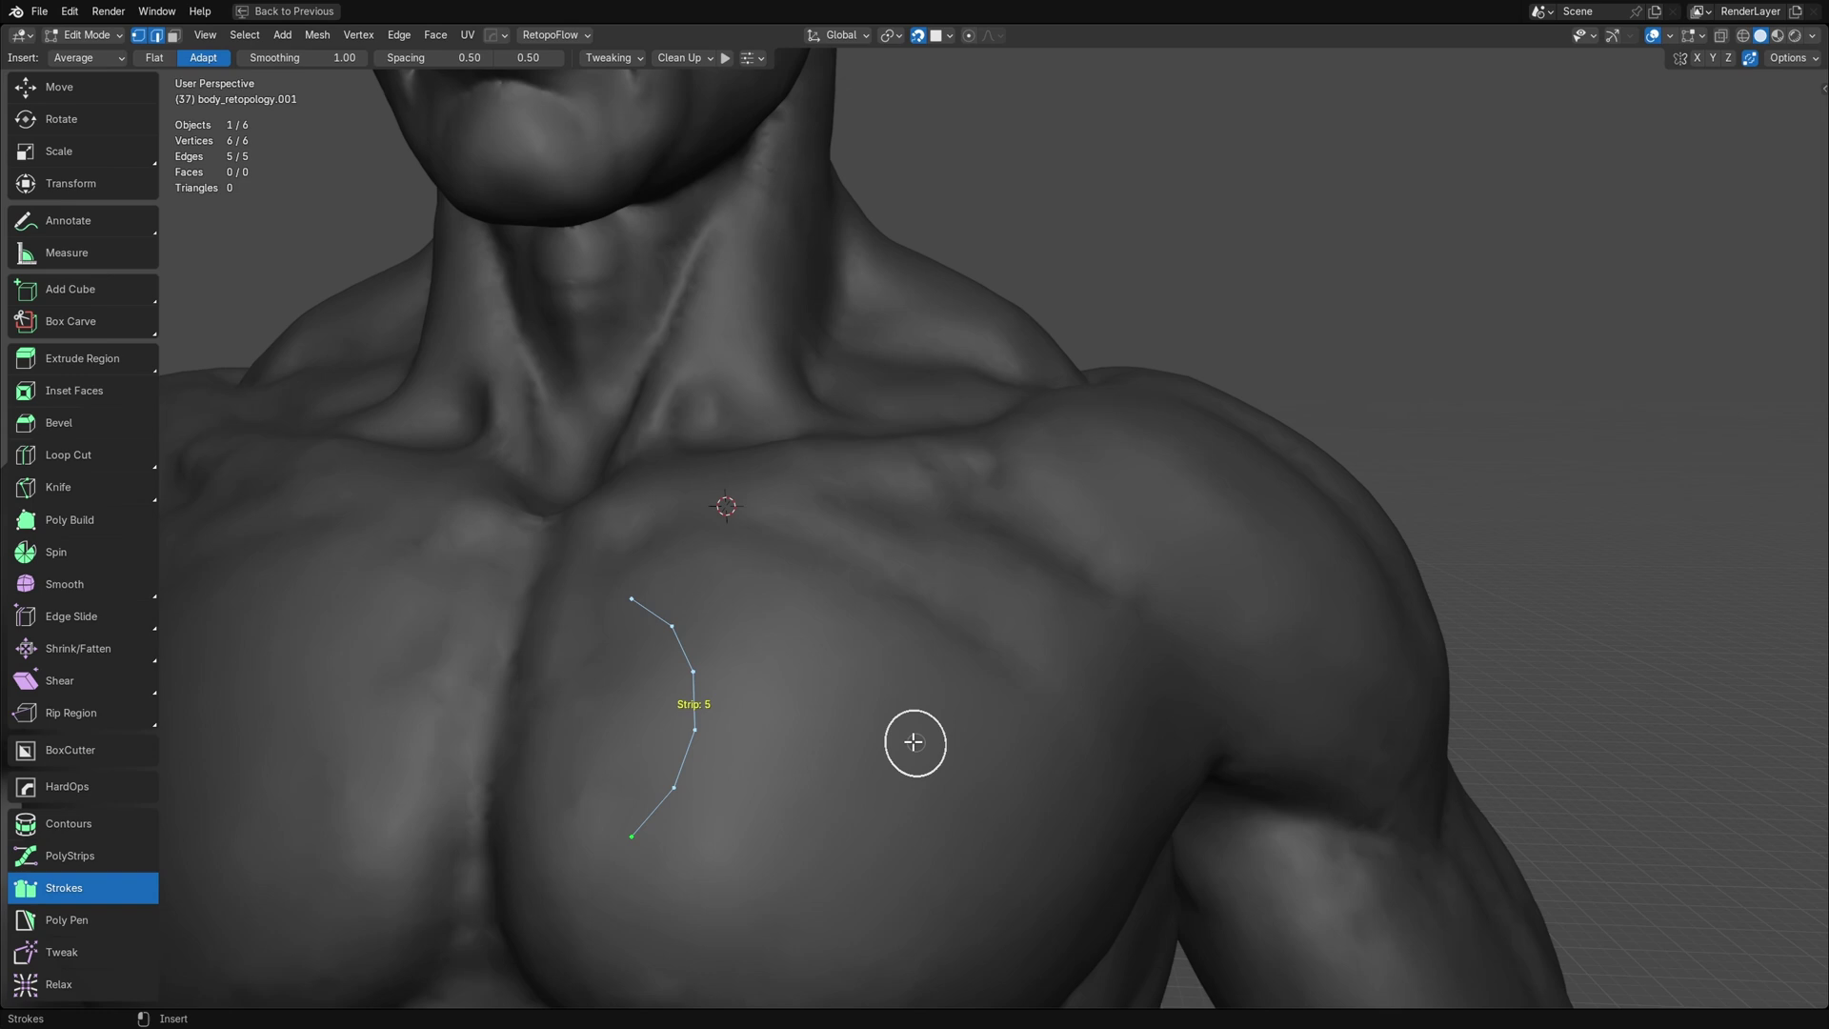
Draw a 7-span strip across the chest and extrude a one-quad band, ending on Adapt extrapolation
mouse_move(786, 716)
left_mouse_down()
mouse_move(769, 654)
mouse_move(865, 618)
mouse_move(933, 642)
mouse_move(1053, 606)
left_mouse_up()
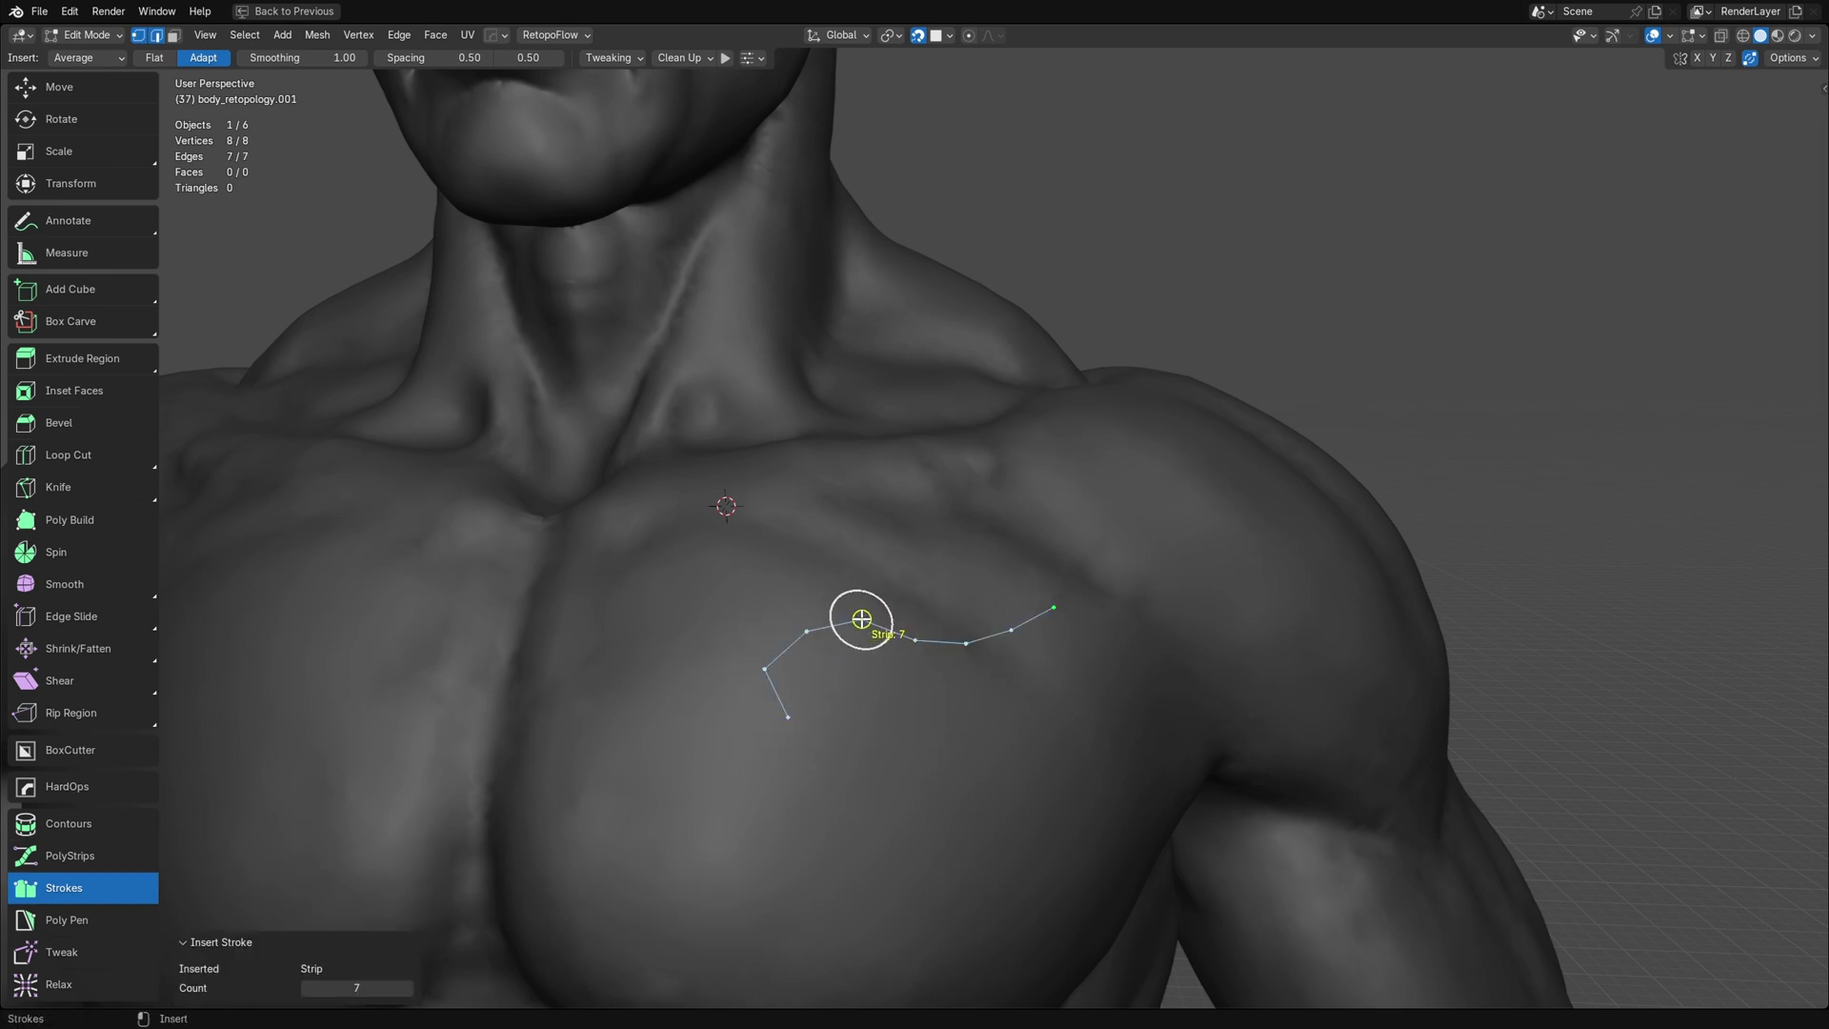
left_click_drag(861, 617, 861, 564)
left_click(361, 987)
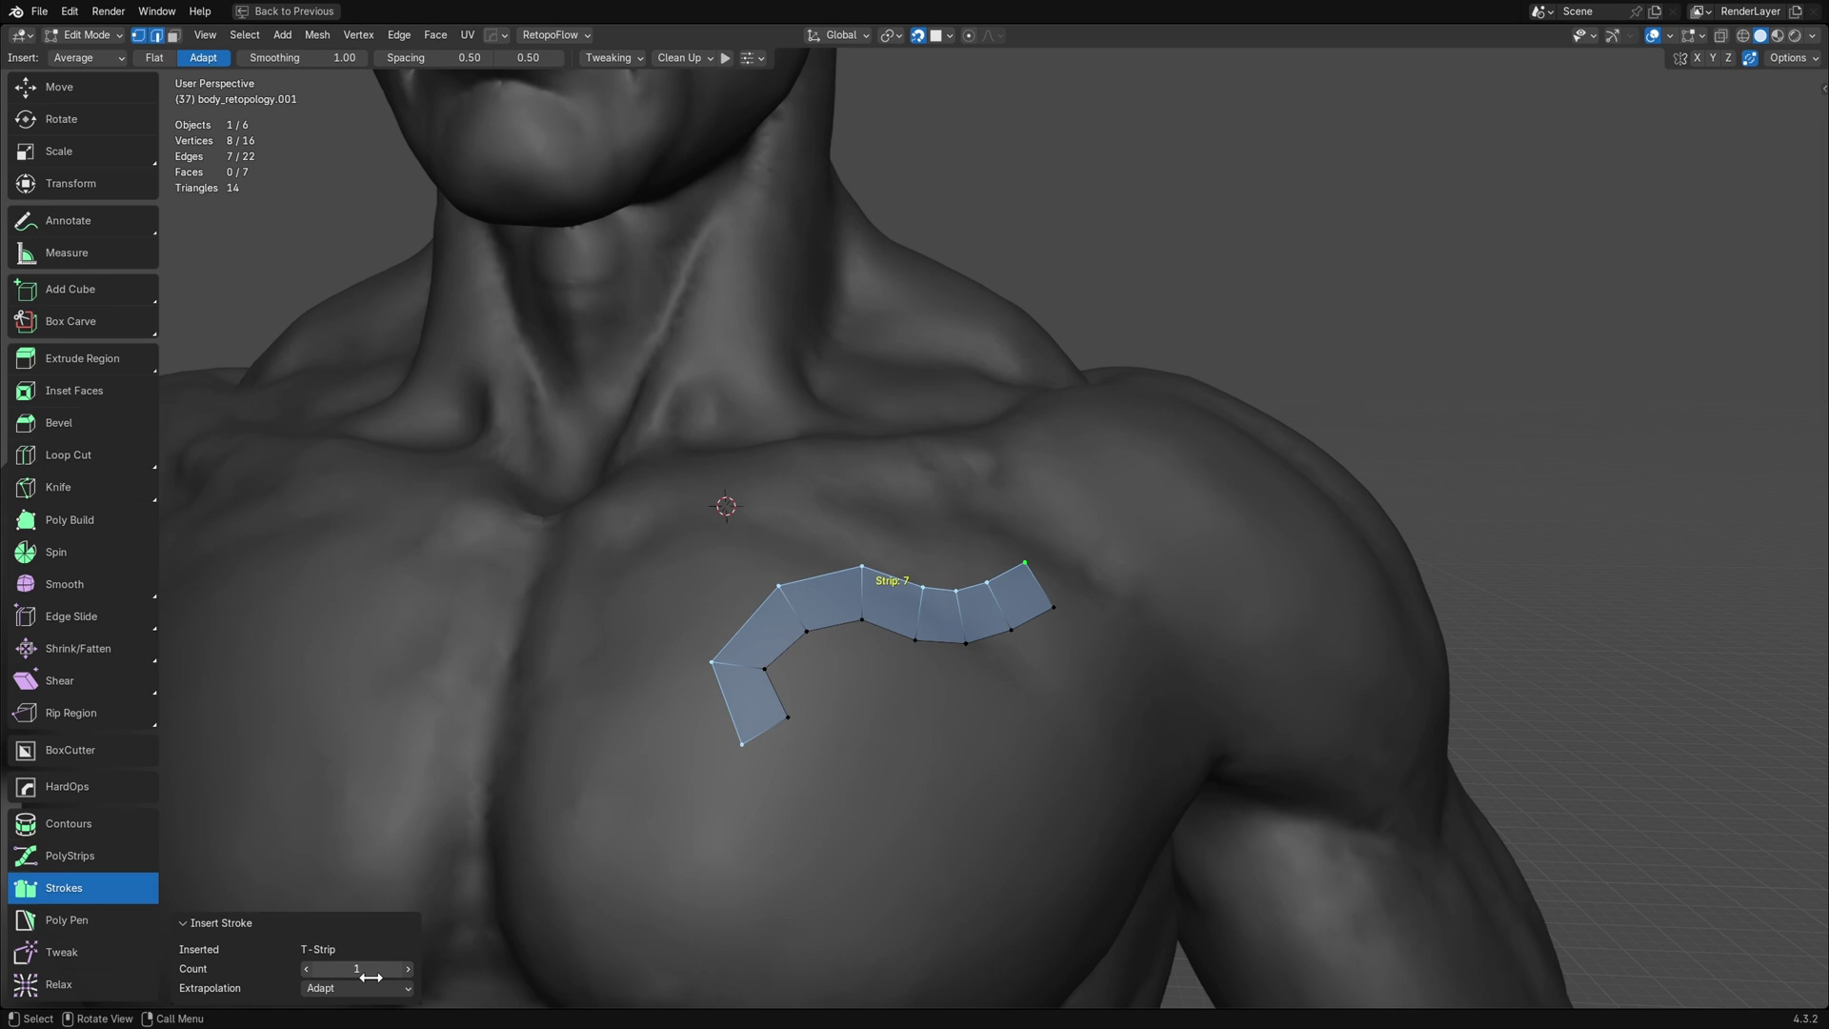
left_click(364, 947)
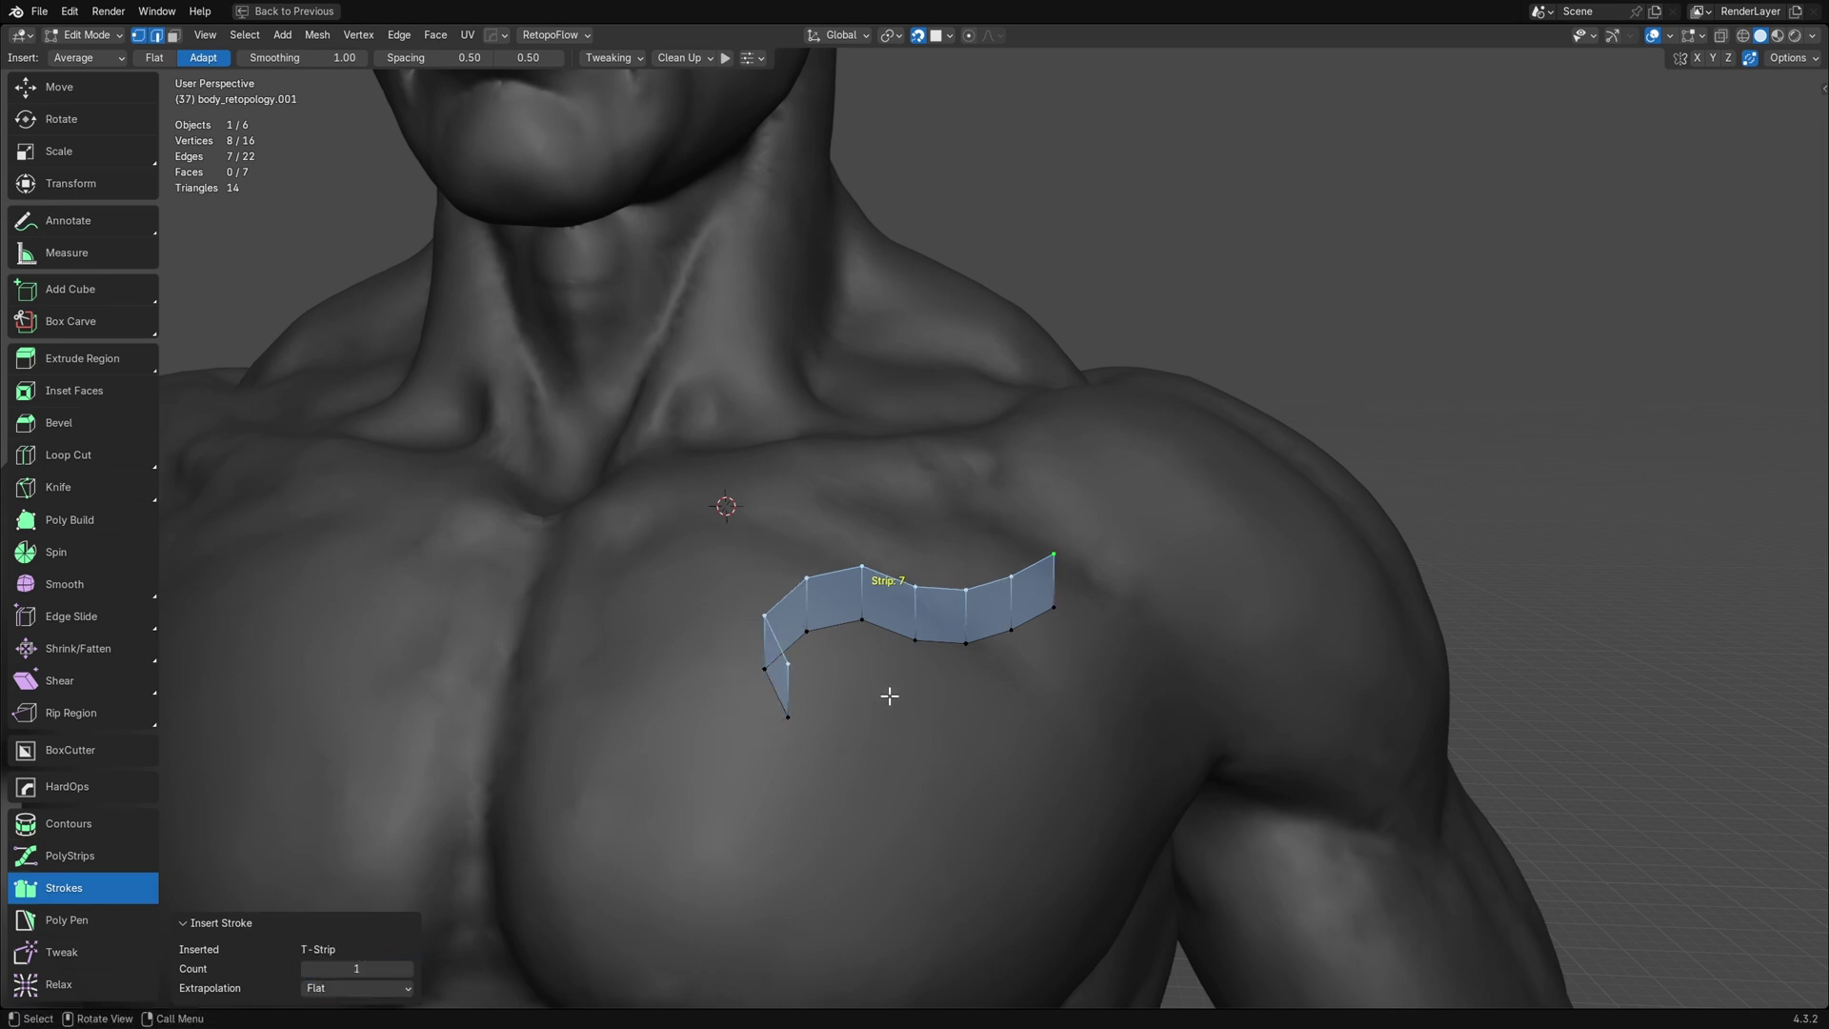
left_click(333, 989)
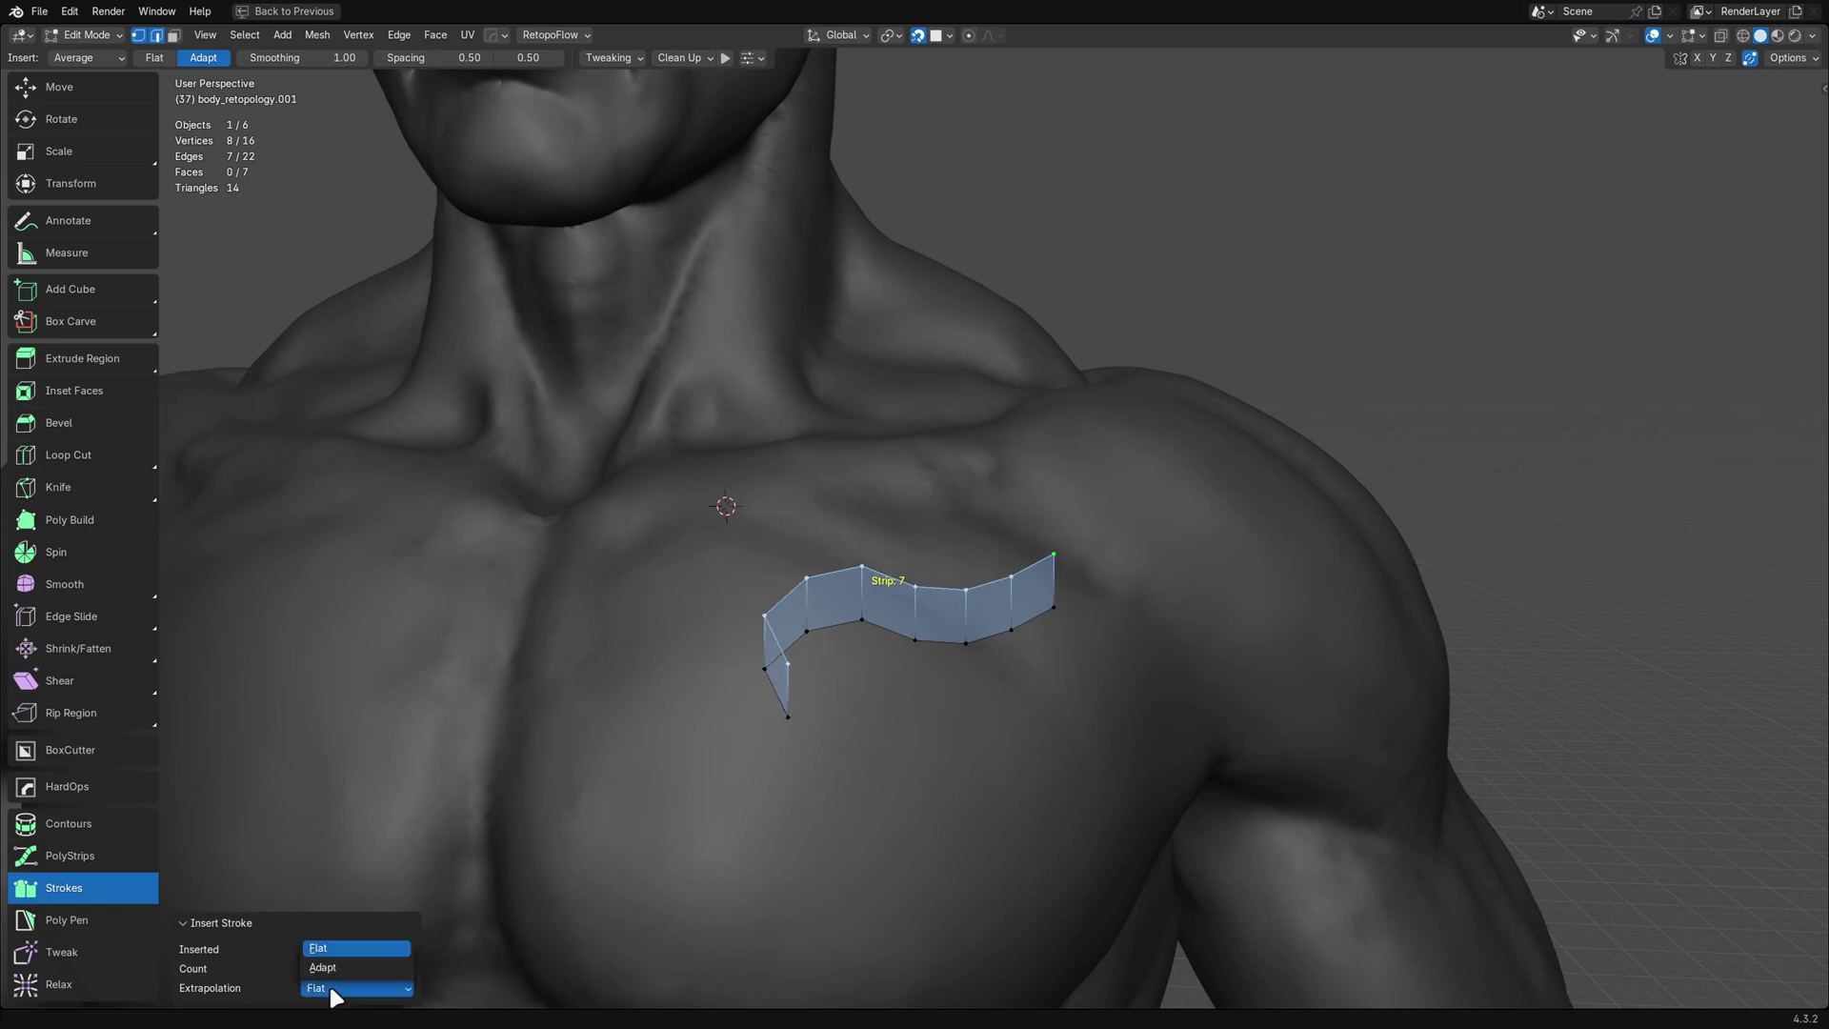
left_click(352, 967)
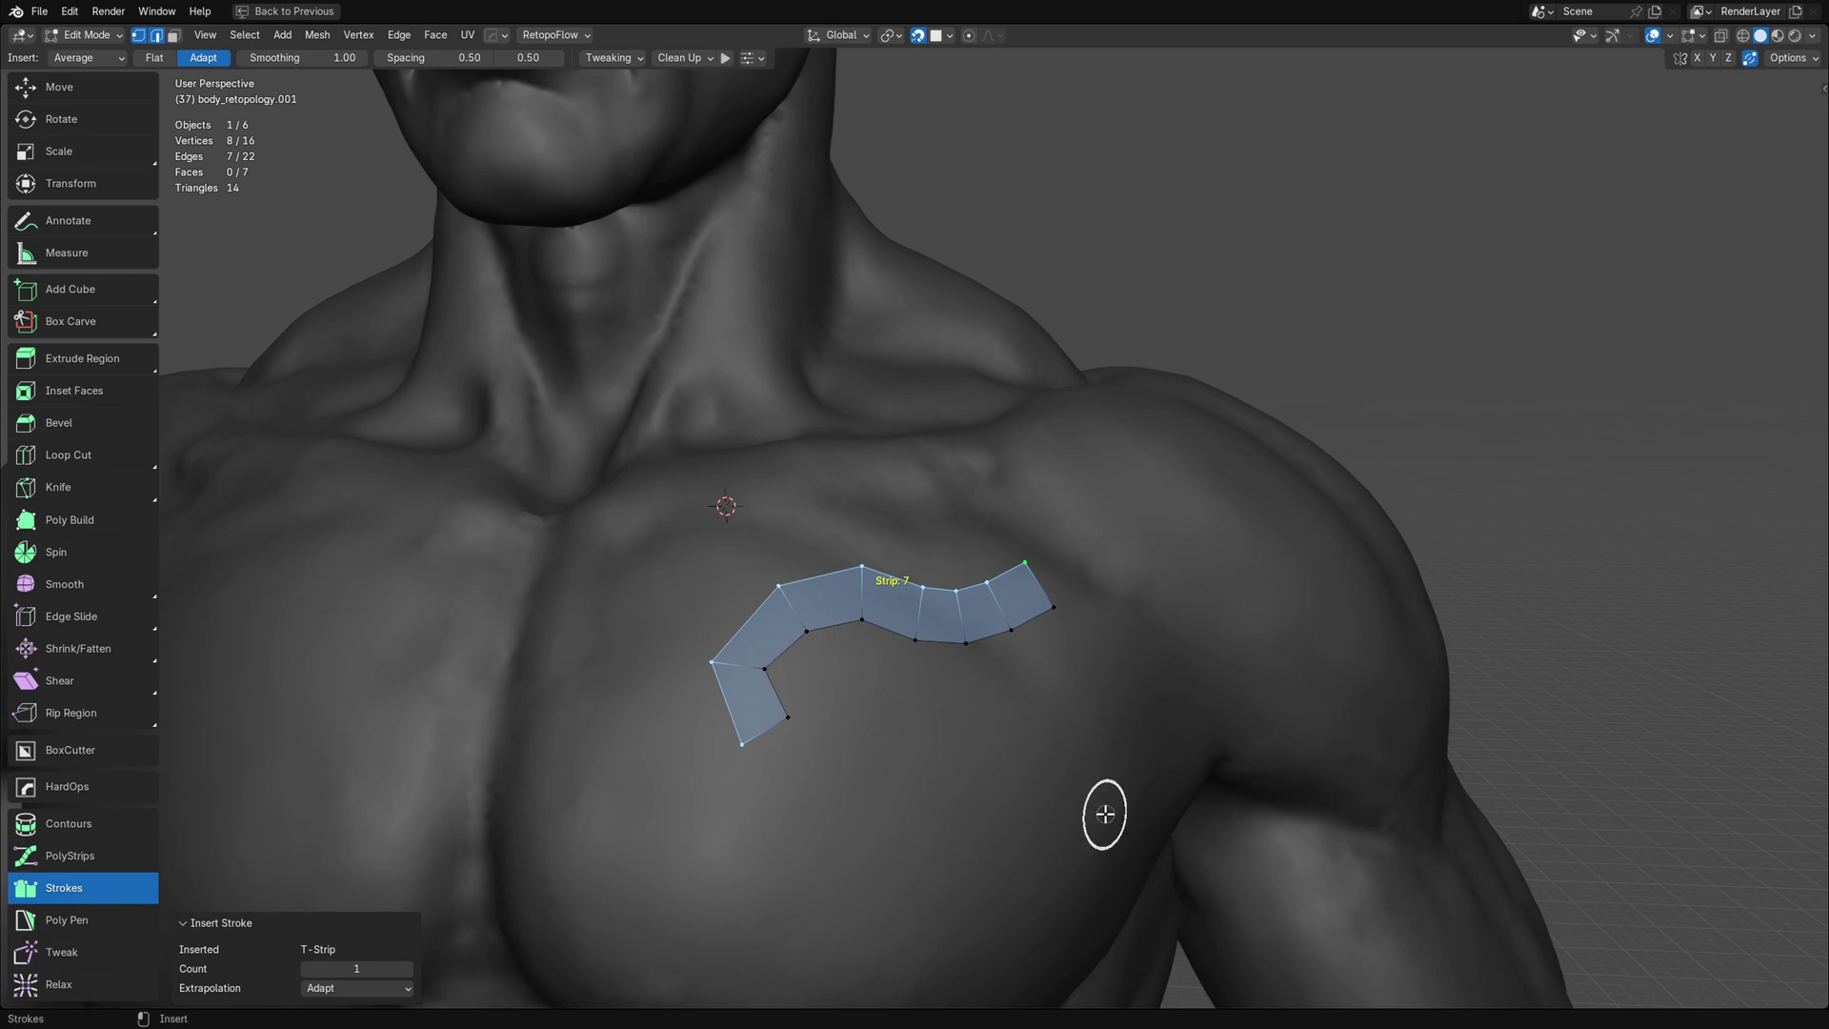
Undo the band and draw two vertical strokes, filling a three-column by six-row grid
key("ctrl+z")
key("ctrl+z")
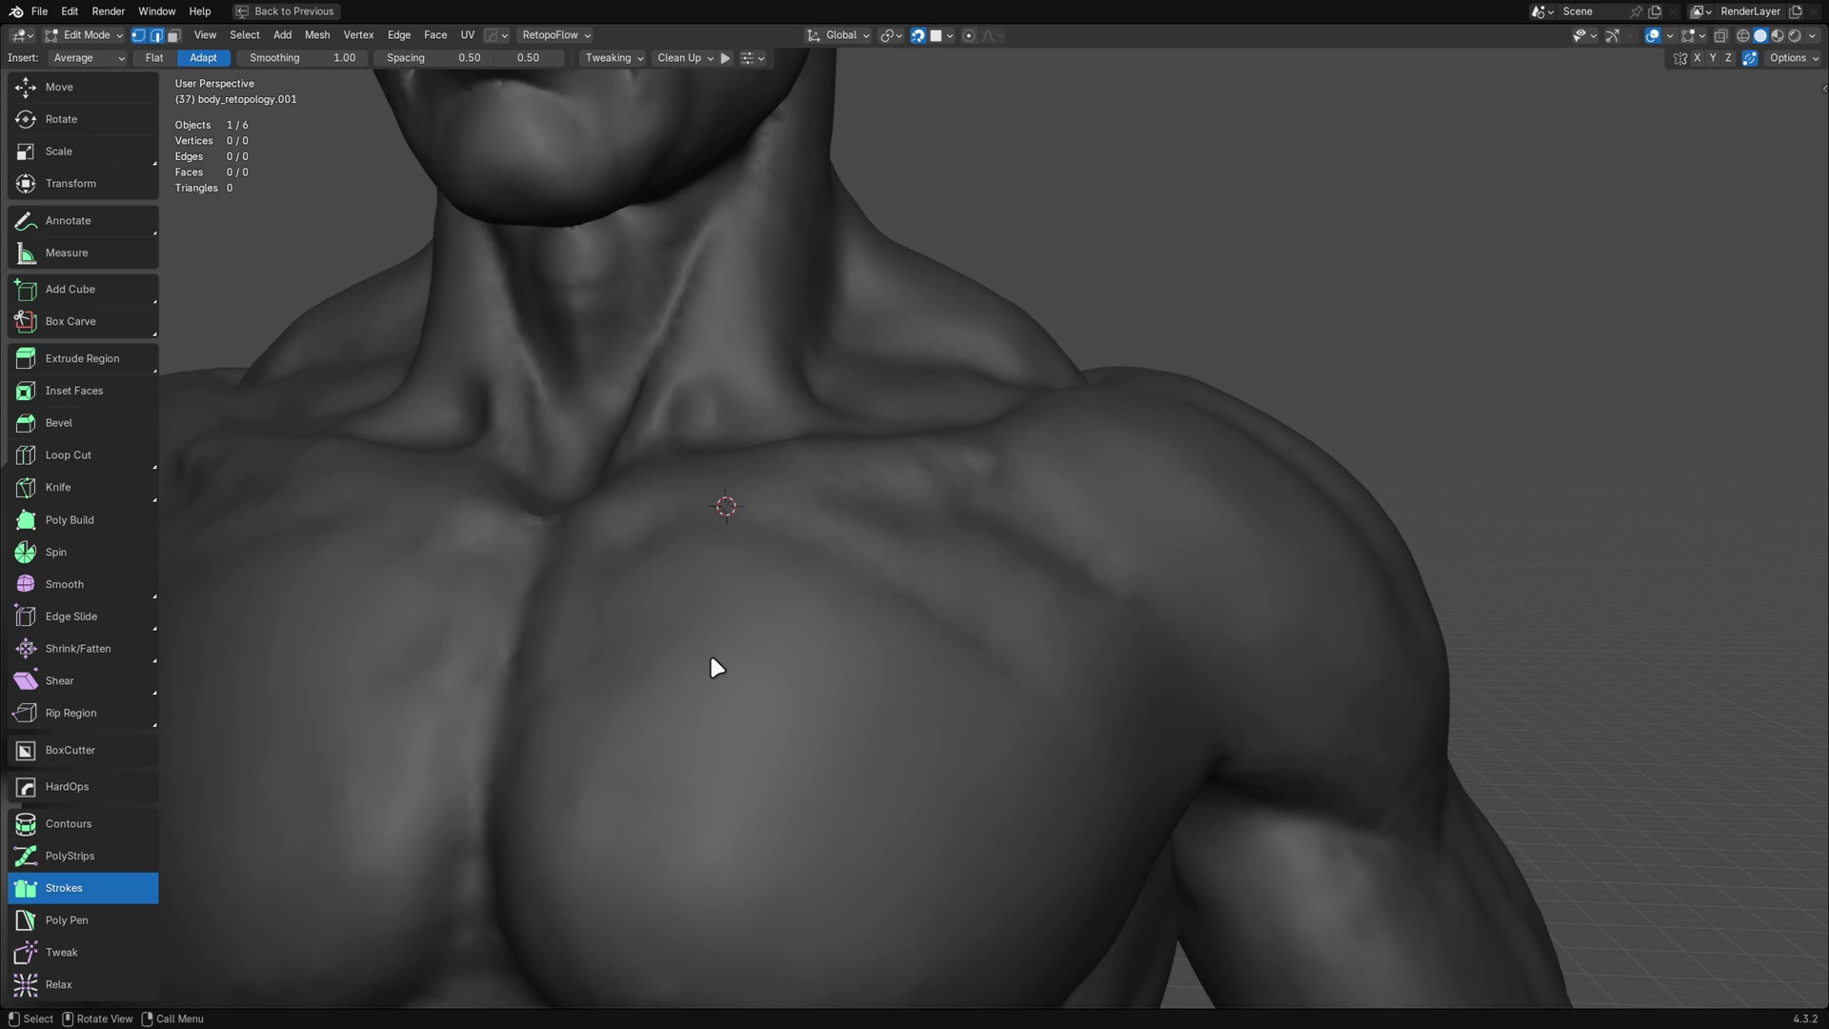
left_click_drag(613, 551, 605, 869)
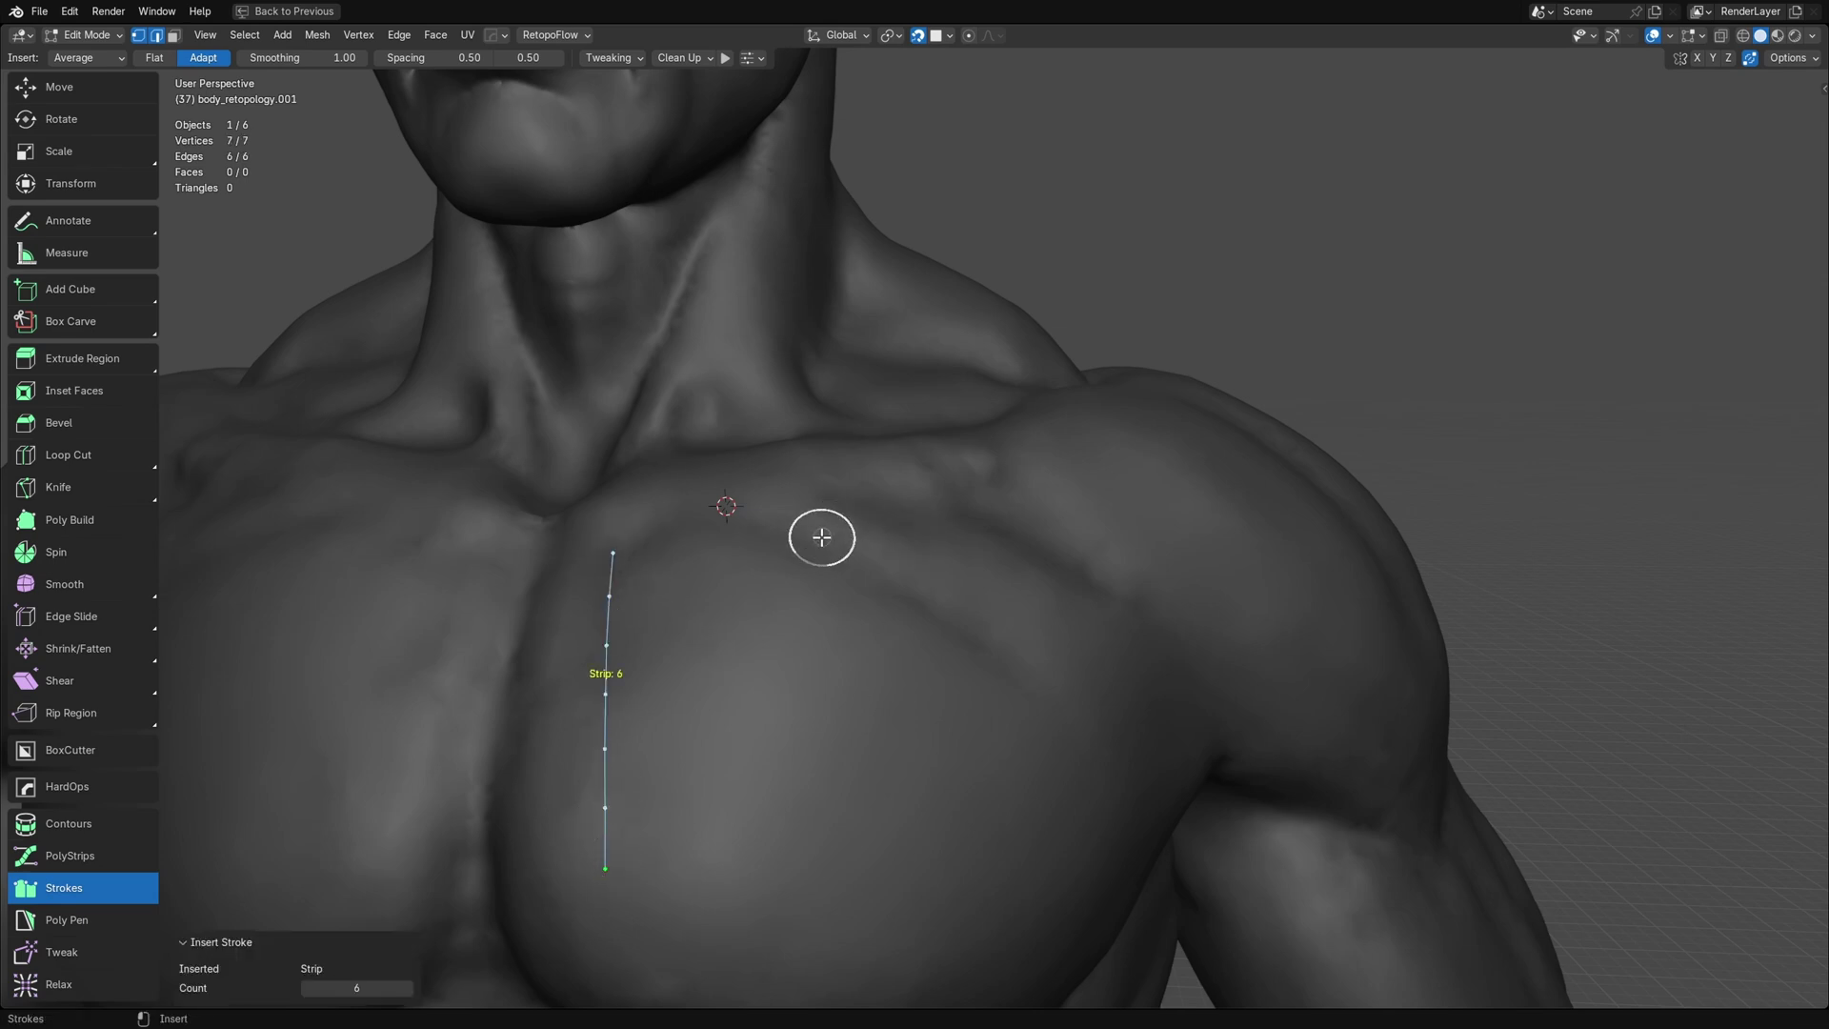
left_click_drag(820, 536, 807, 876)
mouse_move(1157, 748)
middle_mouse_down()
mouse_move(1002, 669)
mouse_move(1018, 648)
middle_mouse_up()
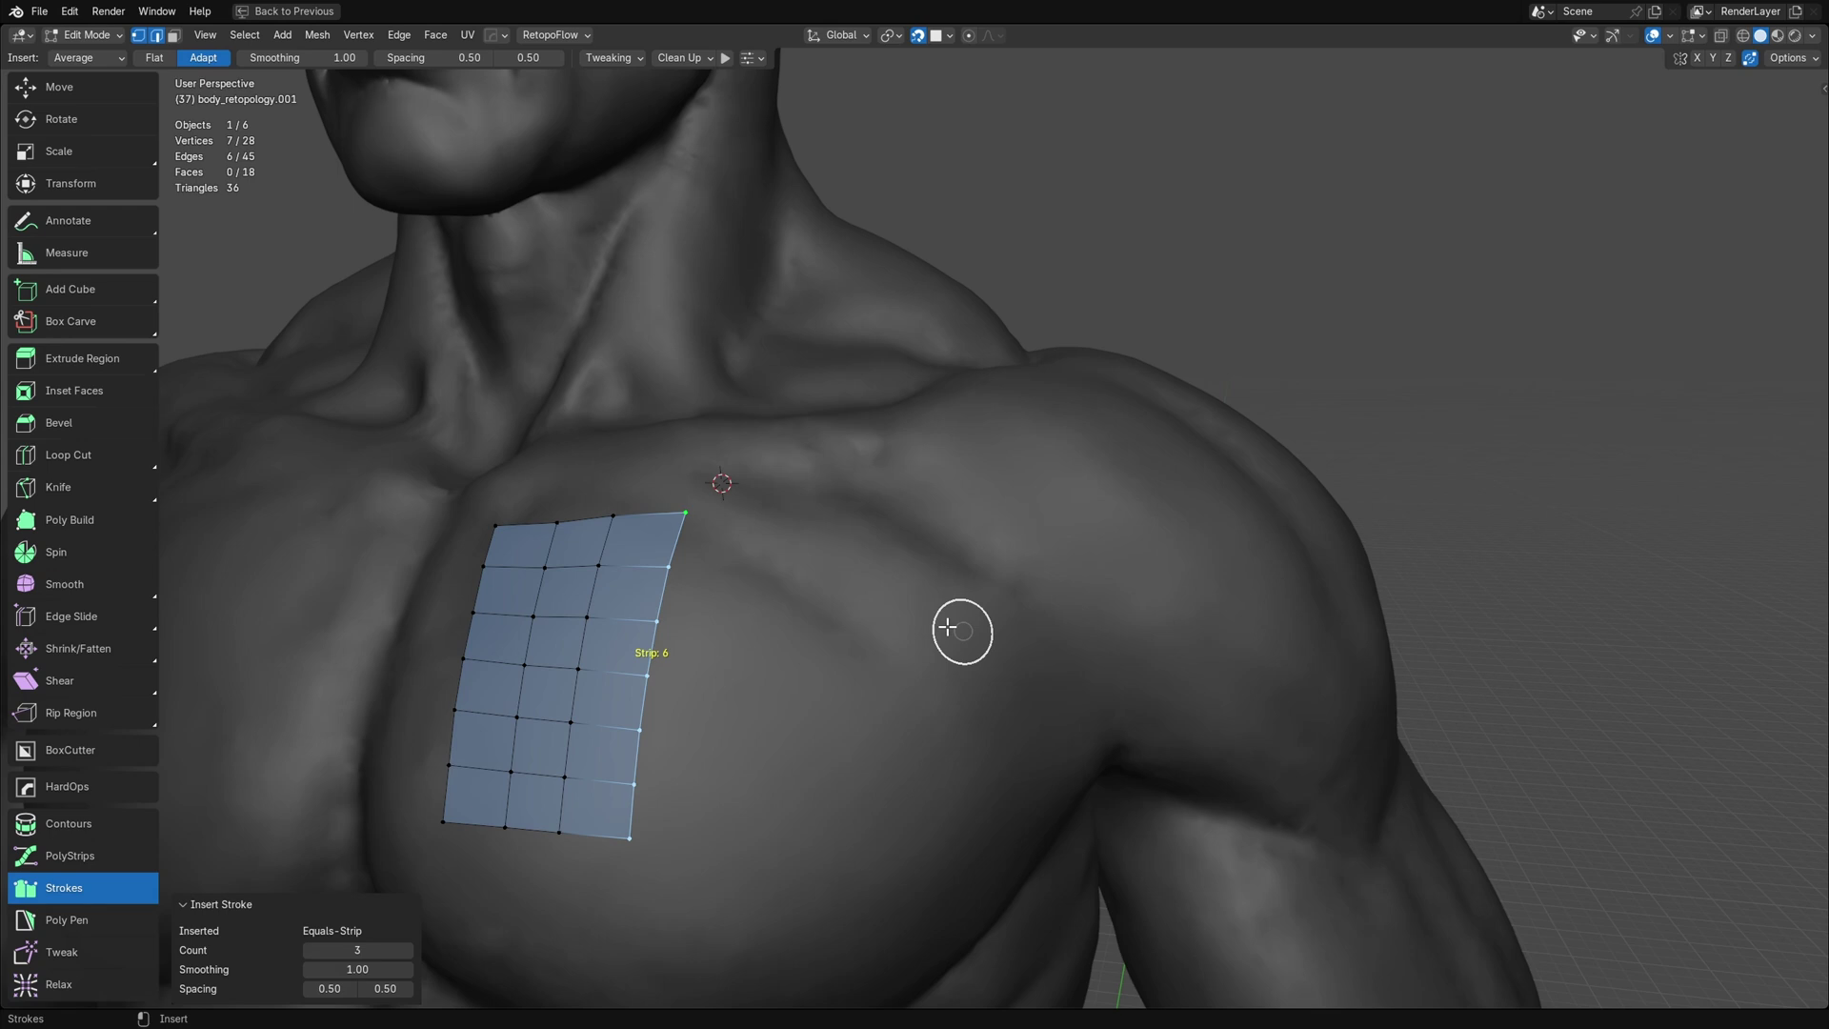
Try several strokes from the patch corner toward the shoulder, undoing each attempt
mouse_move(685, 506)
left_mouse_down()
mouse_move(872, 470)
mouse_move(924, 542)
mouse_move(1046, 628)
mouse_move(633, 837)
left_mouse_up()
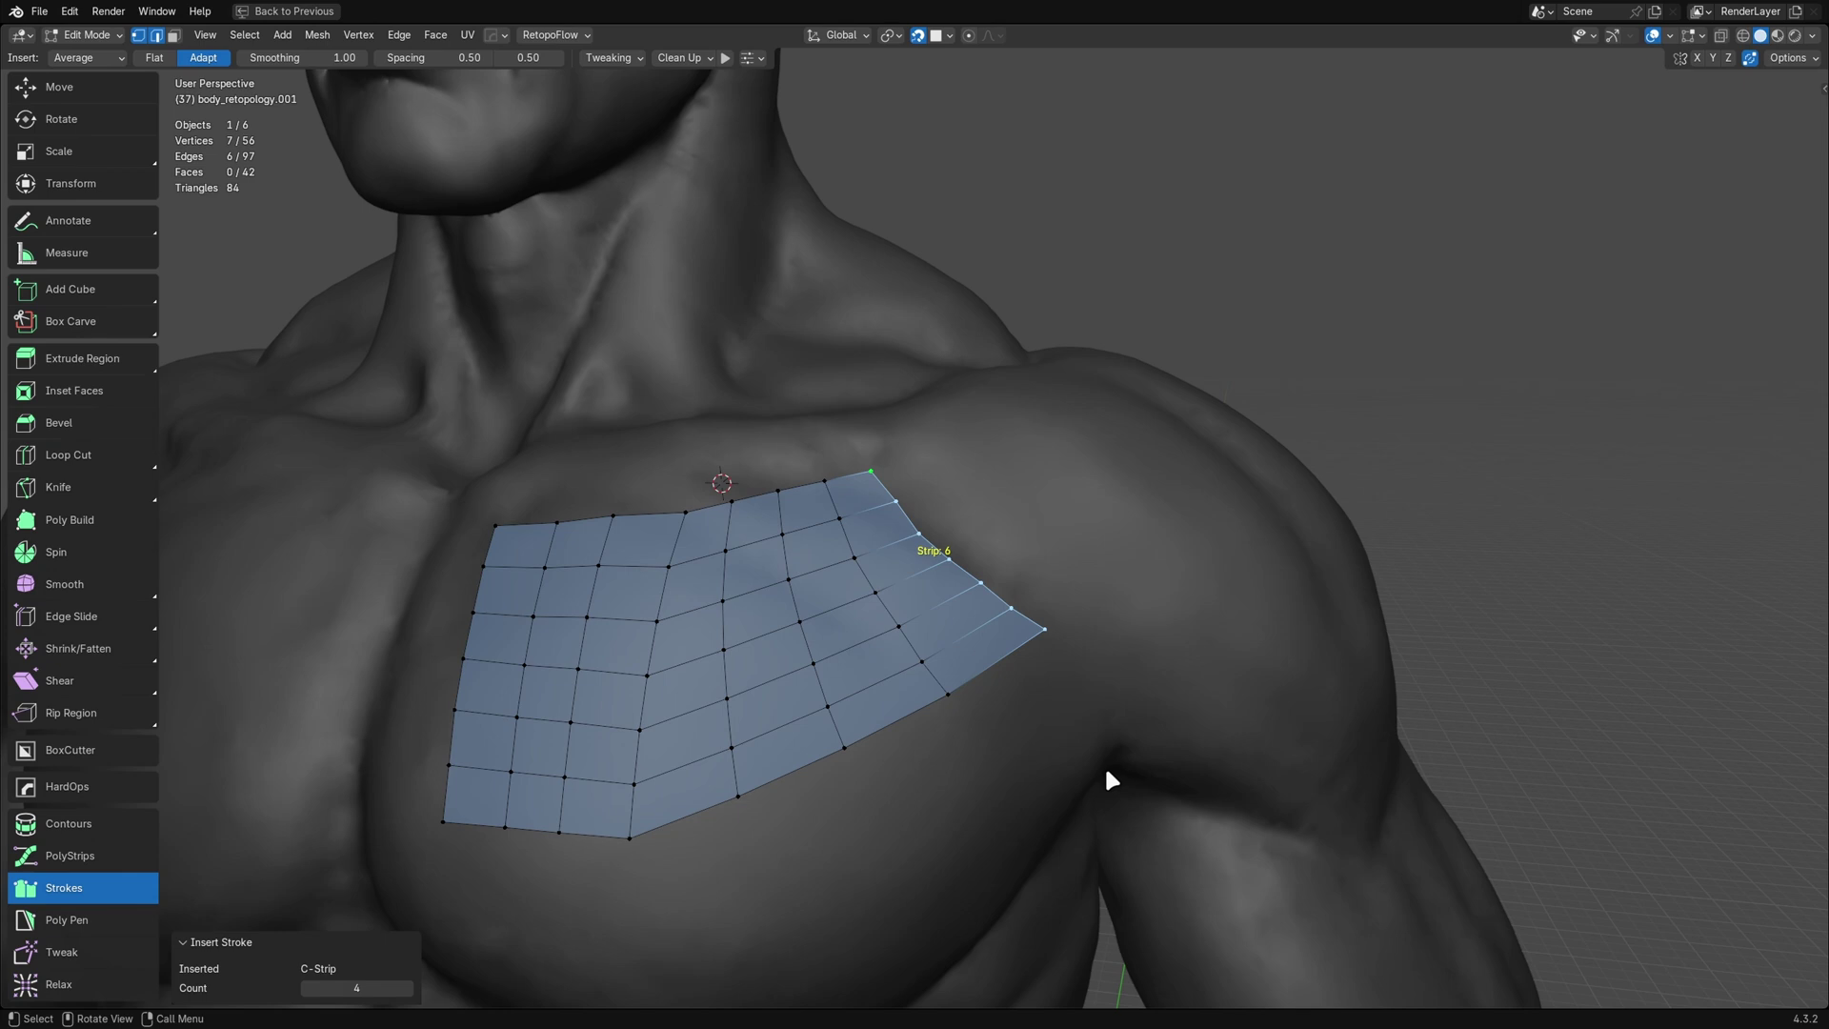
key("ctrl+z")
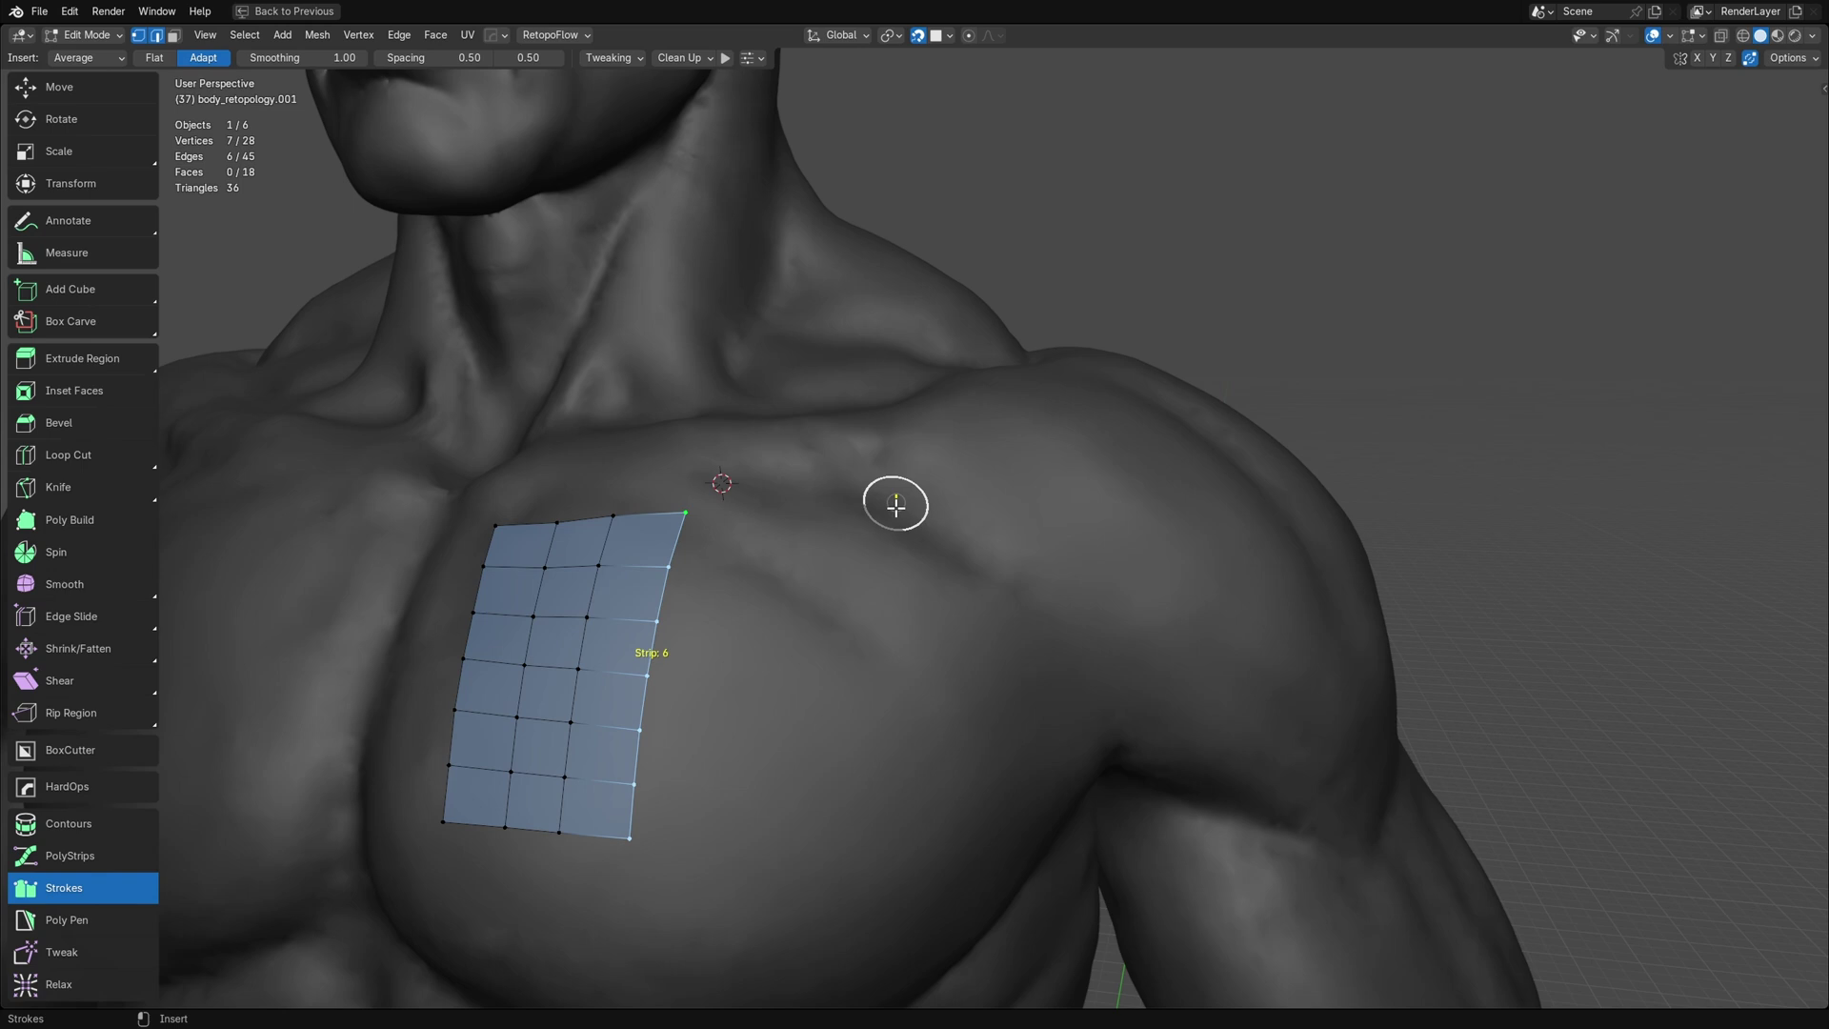
left_click_drag(895, 503, 1031, 667)
key("ctrl+z")
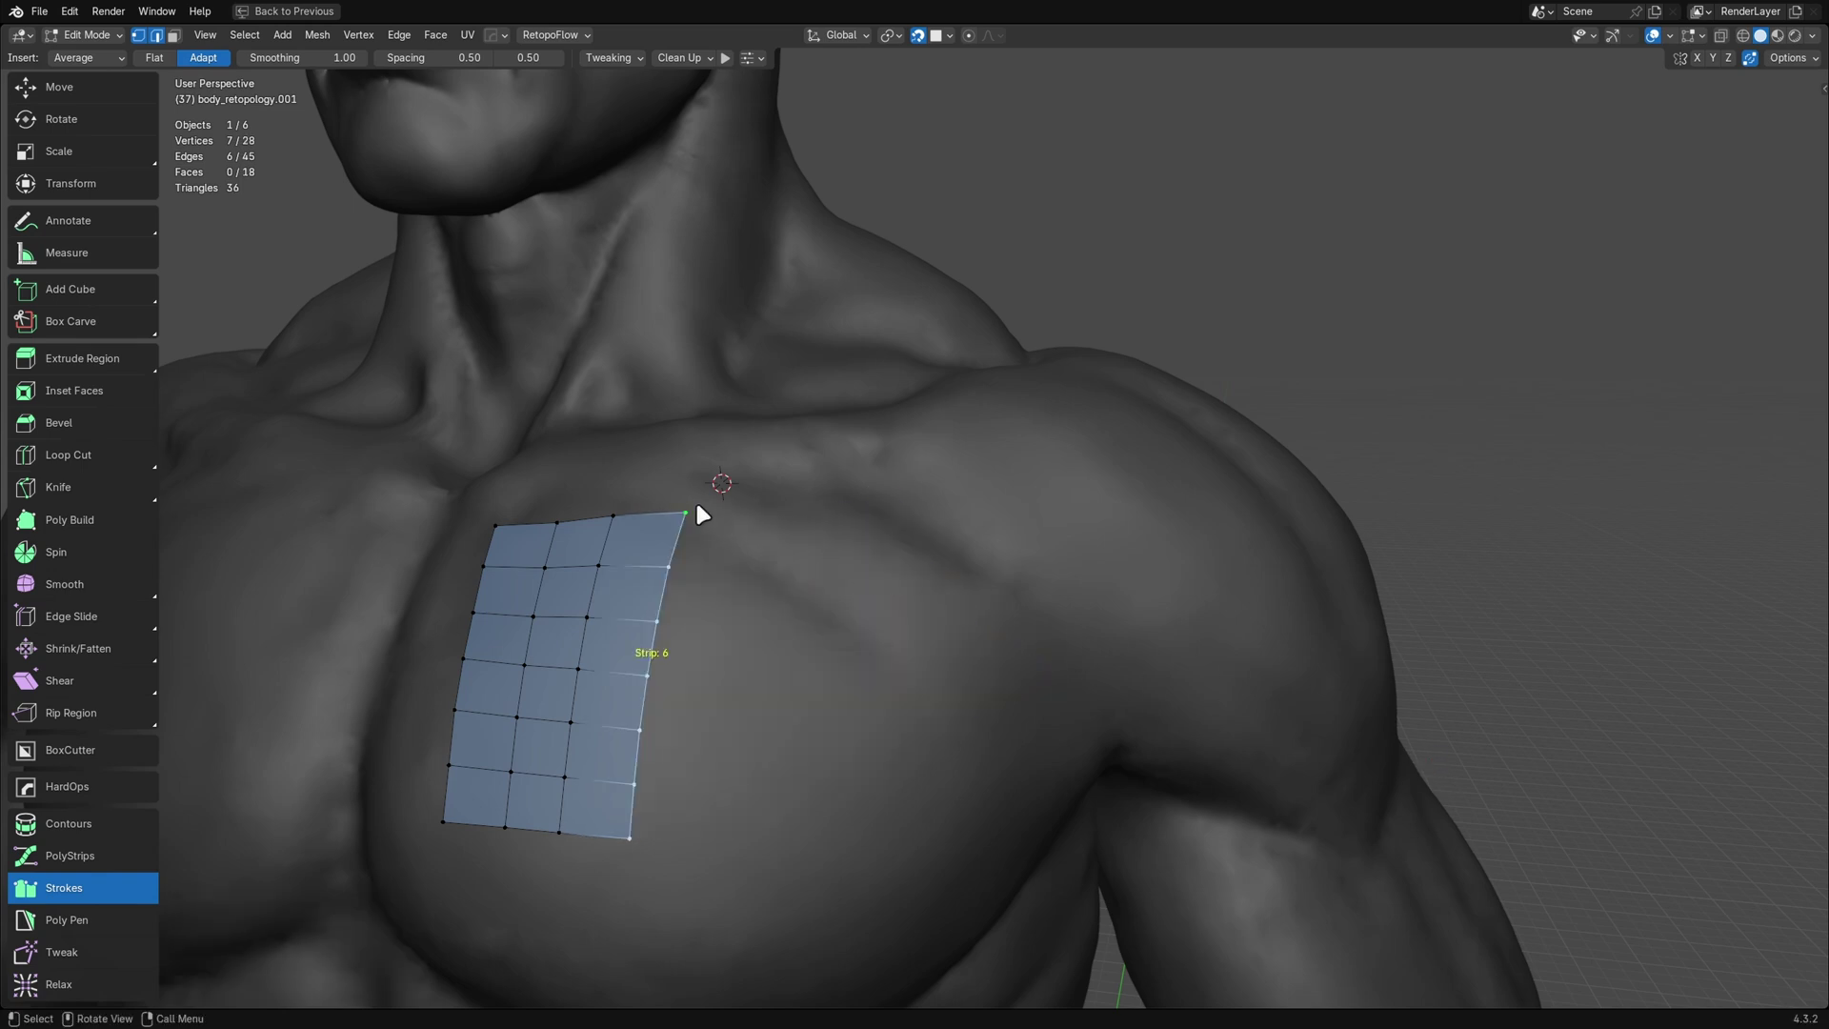
mouse_move(686, 512)
left_mouse_down()
mouse_move(904, 470)
mouse_move(884, 855)
mouse_move(629, 838)
left_mouse_up()
key("ctrl+z")
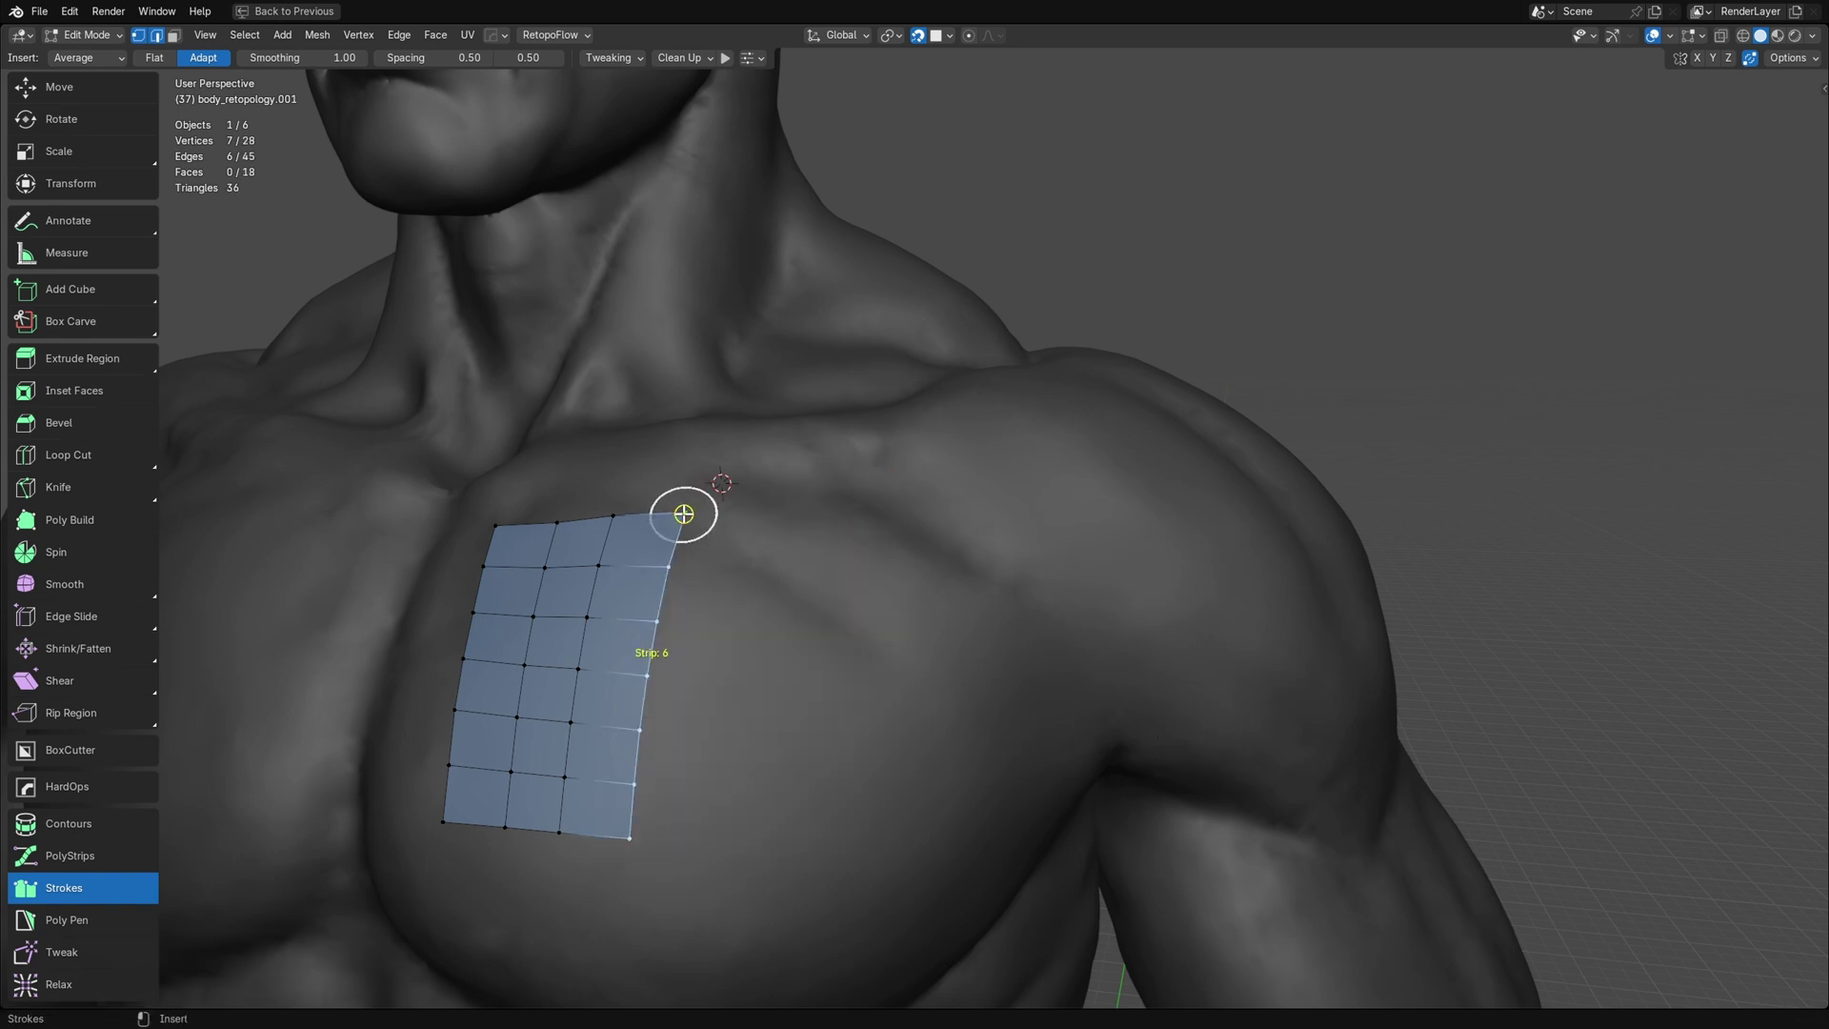
mouse_move(685, 513)
left_mouse_down()
mouse_move(895, 613)
mouse_move(845, 803)
mouse_move(694, 855)
mouse_move(630, 838)
left_mouse_up()
Undo the wide patch and draw a two-column vertical strip nearer the shoulder
key("ctrl+z")
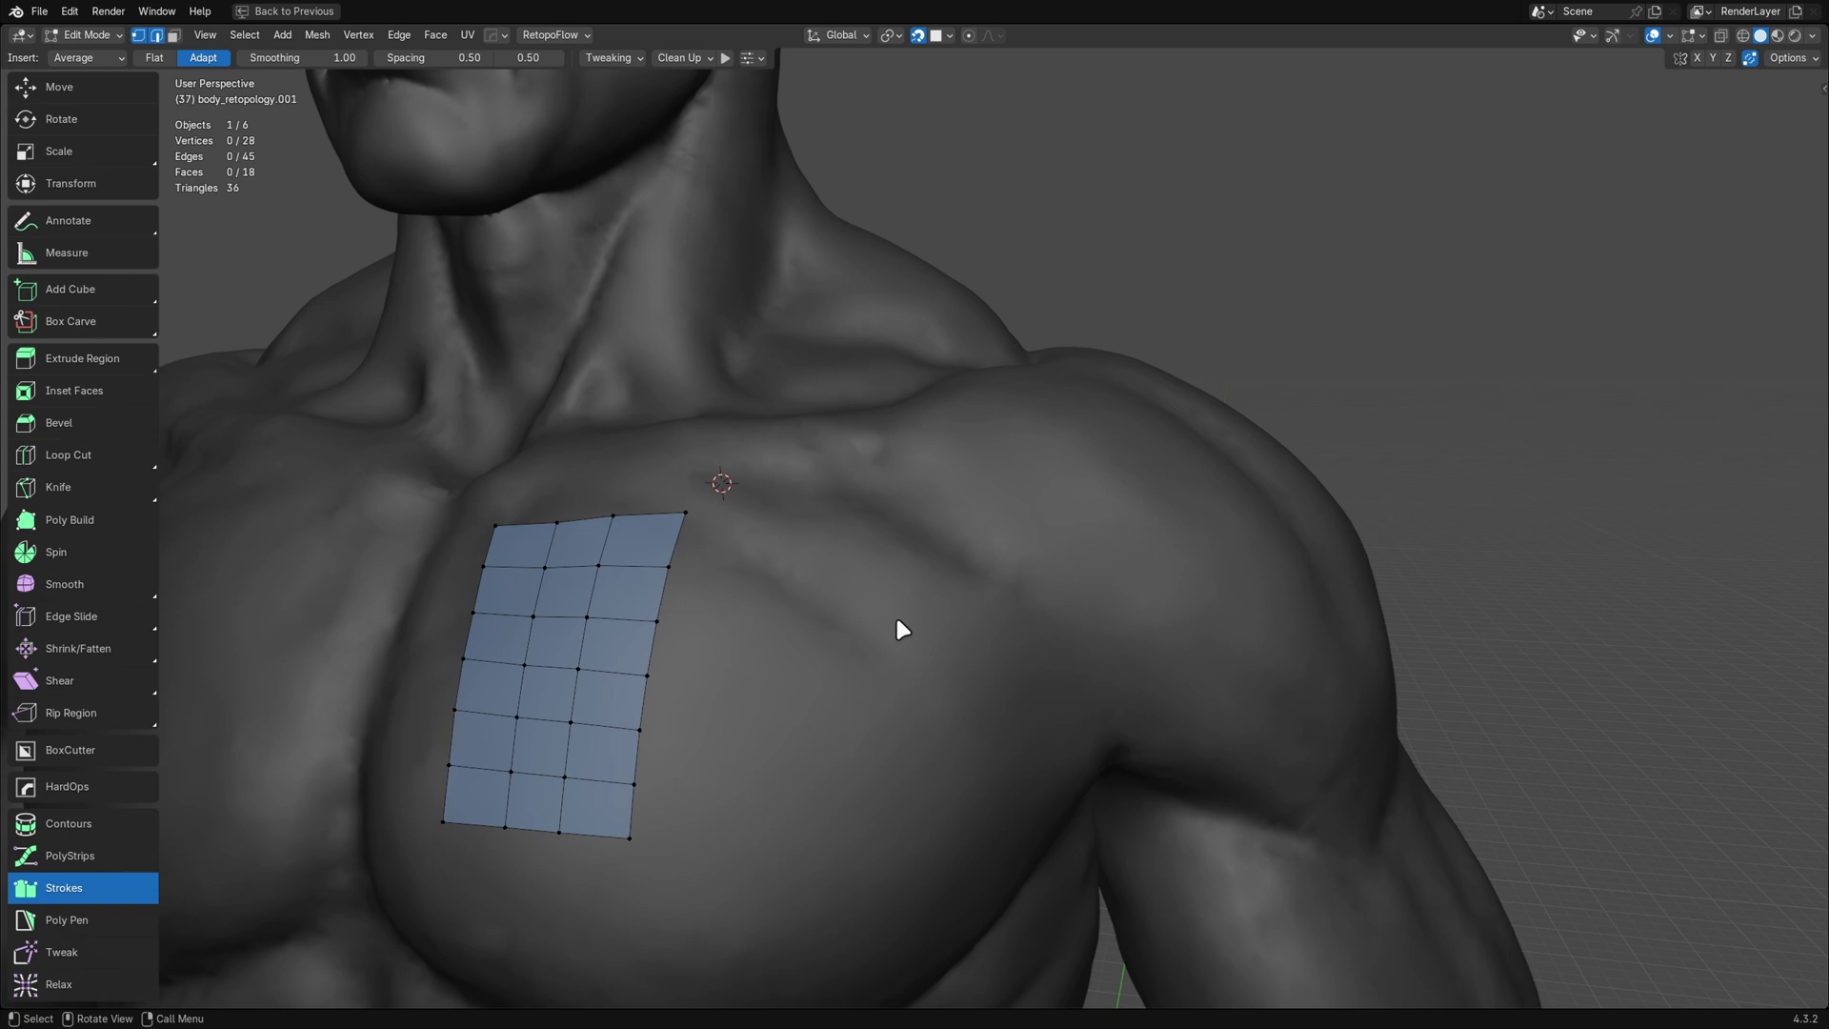
left_click_drag(881, 535, 877, 846)
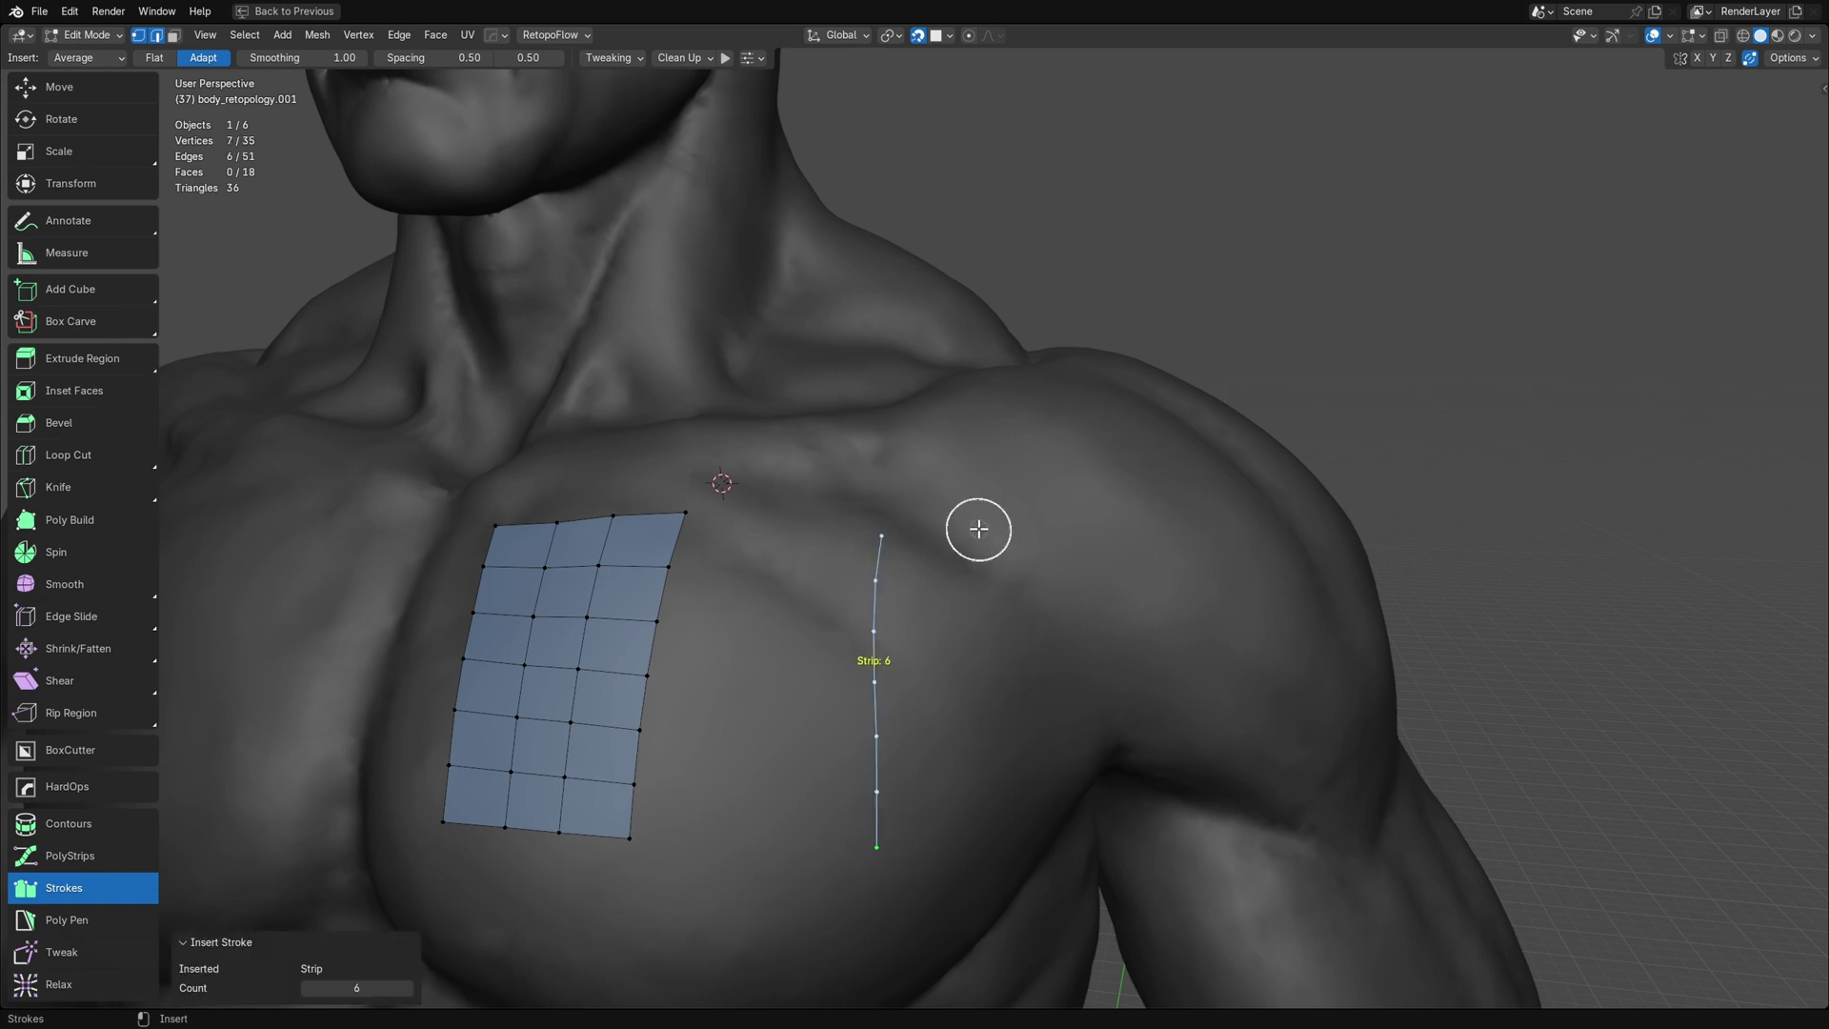
left_click_drag(978, 530, 964, 860)
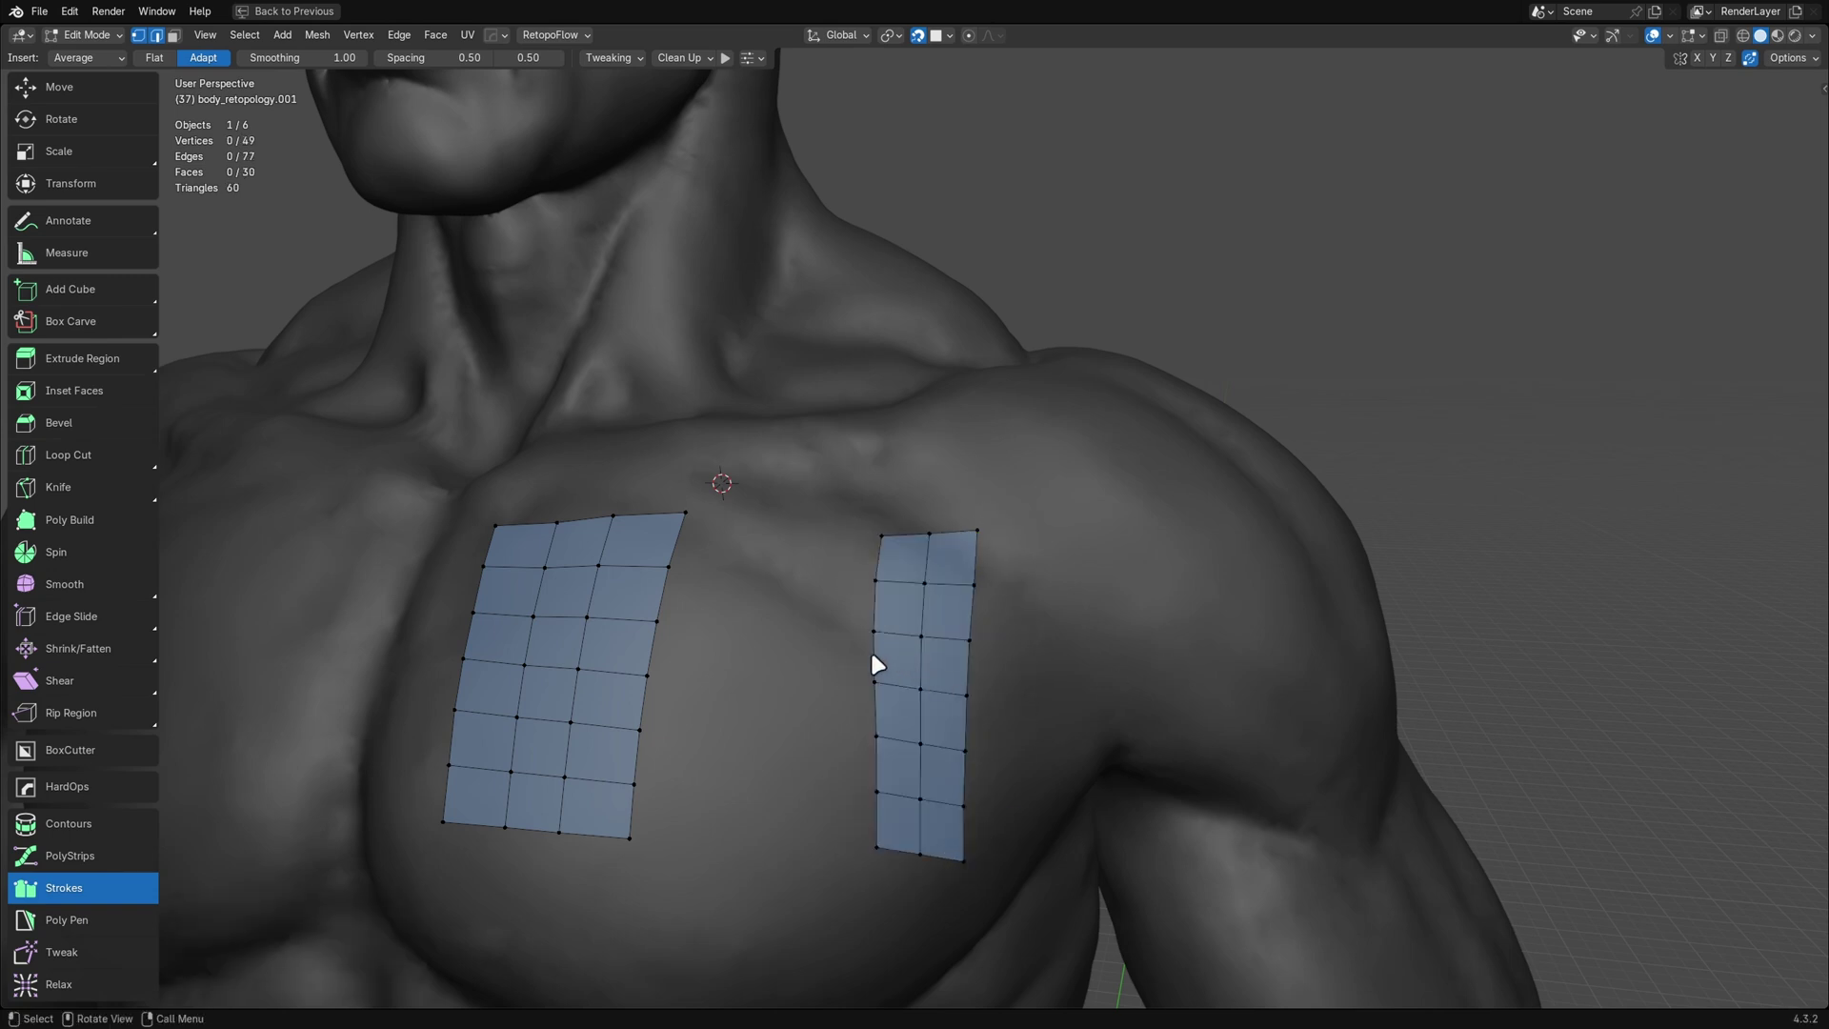
Bridge the right patch's inner edges to the left patch with an I-Strip, testing Shift before returning to 0
left_click_drag(878, 664, 878, 723, "shift")
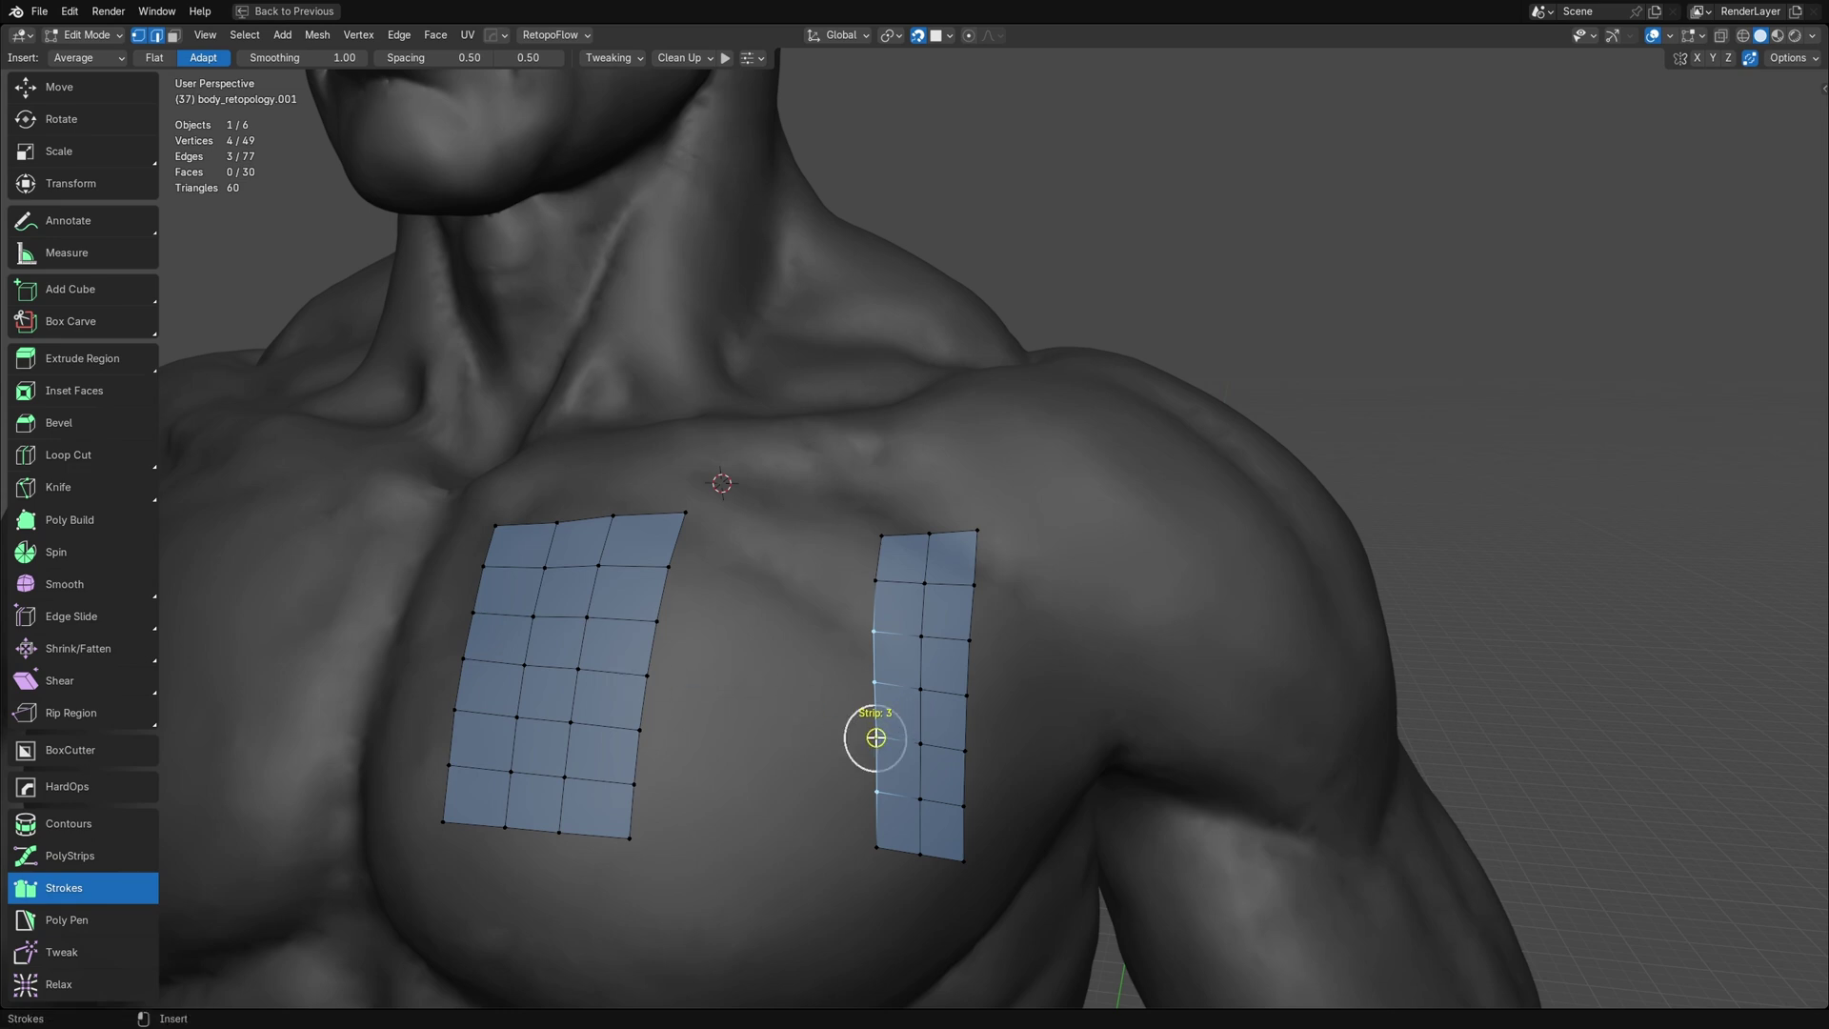
left_click_drag(875, 735, 641, 735)
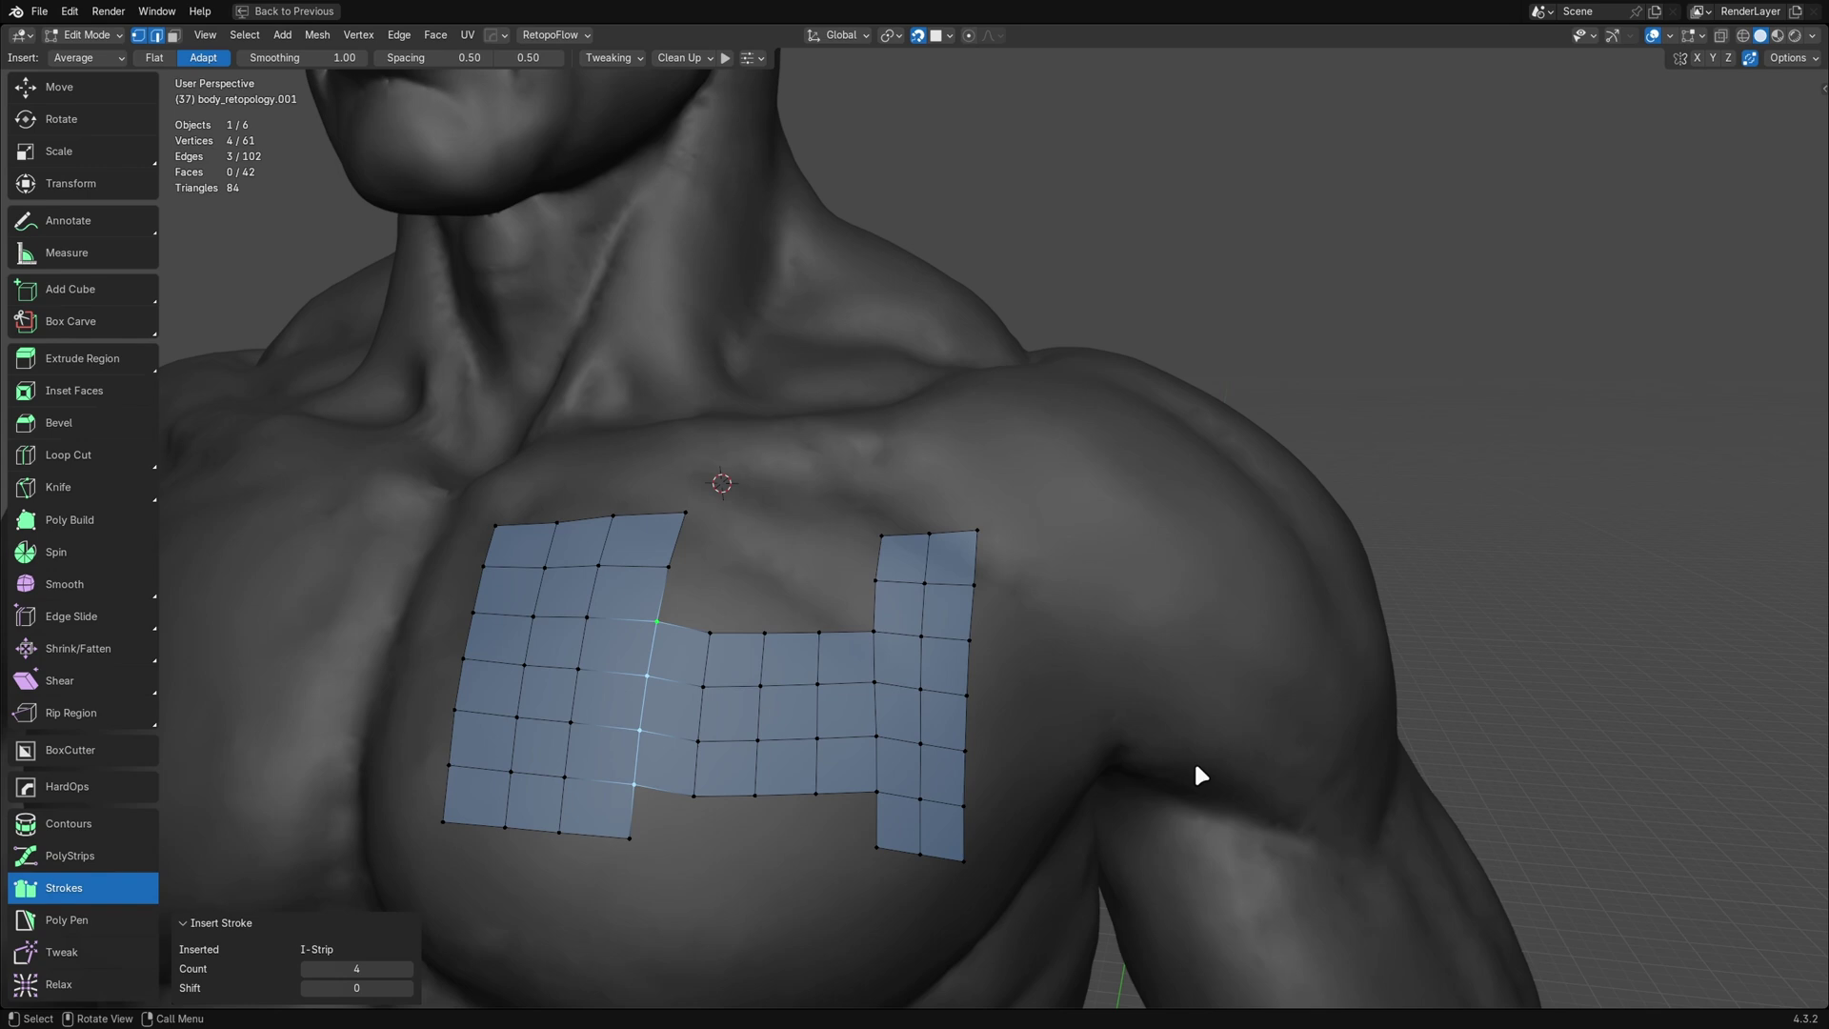
left_click(409, 987)
left_click(301, 982)
left_click(303, 987)
left_click(407, 987)
Vary the I-Strip Count by scrolling, leaving it at 4
scroll(828, 860, "down", 1, "alt")
scroll(828, 860, "up", 1, "alt")
scroll(828, 860, "up", 1, "alt")
scroll(829, 860, "down", 1, "alt")
scroll(829, 860, "down", 1, "alt")
scroll(829, 860, "up", 1, "alt")
scroll(829, 860, "down", 1, "alt")
scroll(829, 860, "up", 2, "alt")
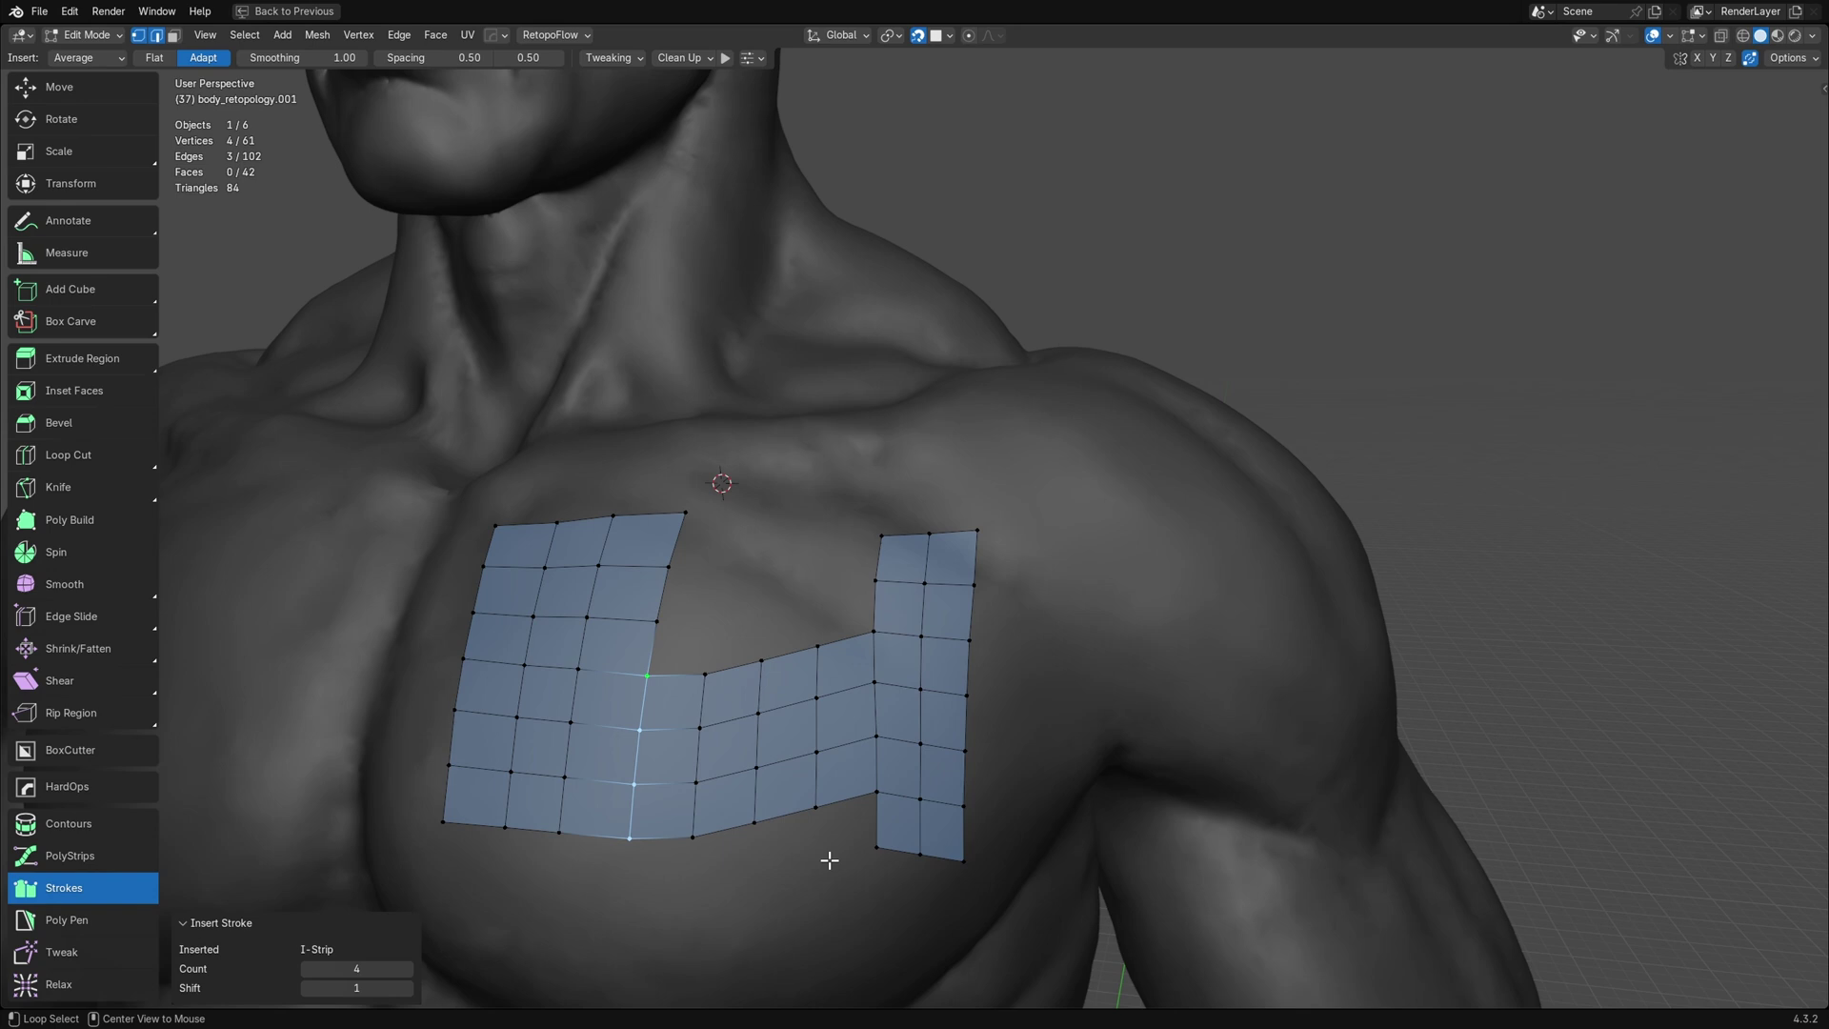
scroll(828, 860, "down", 1, "alt")
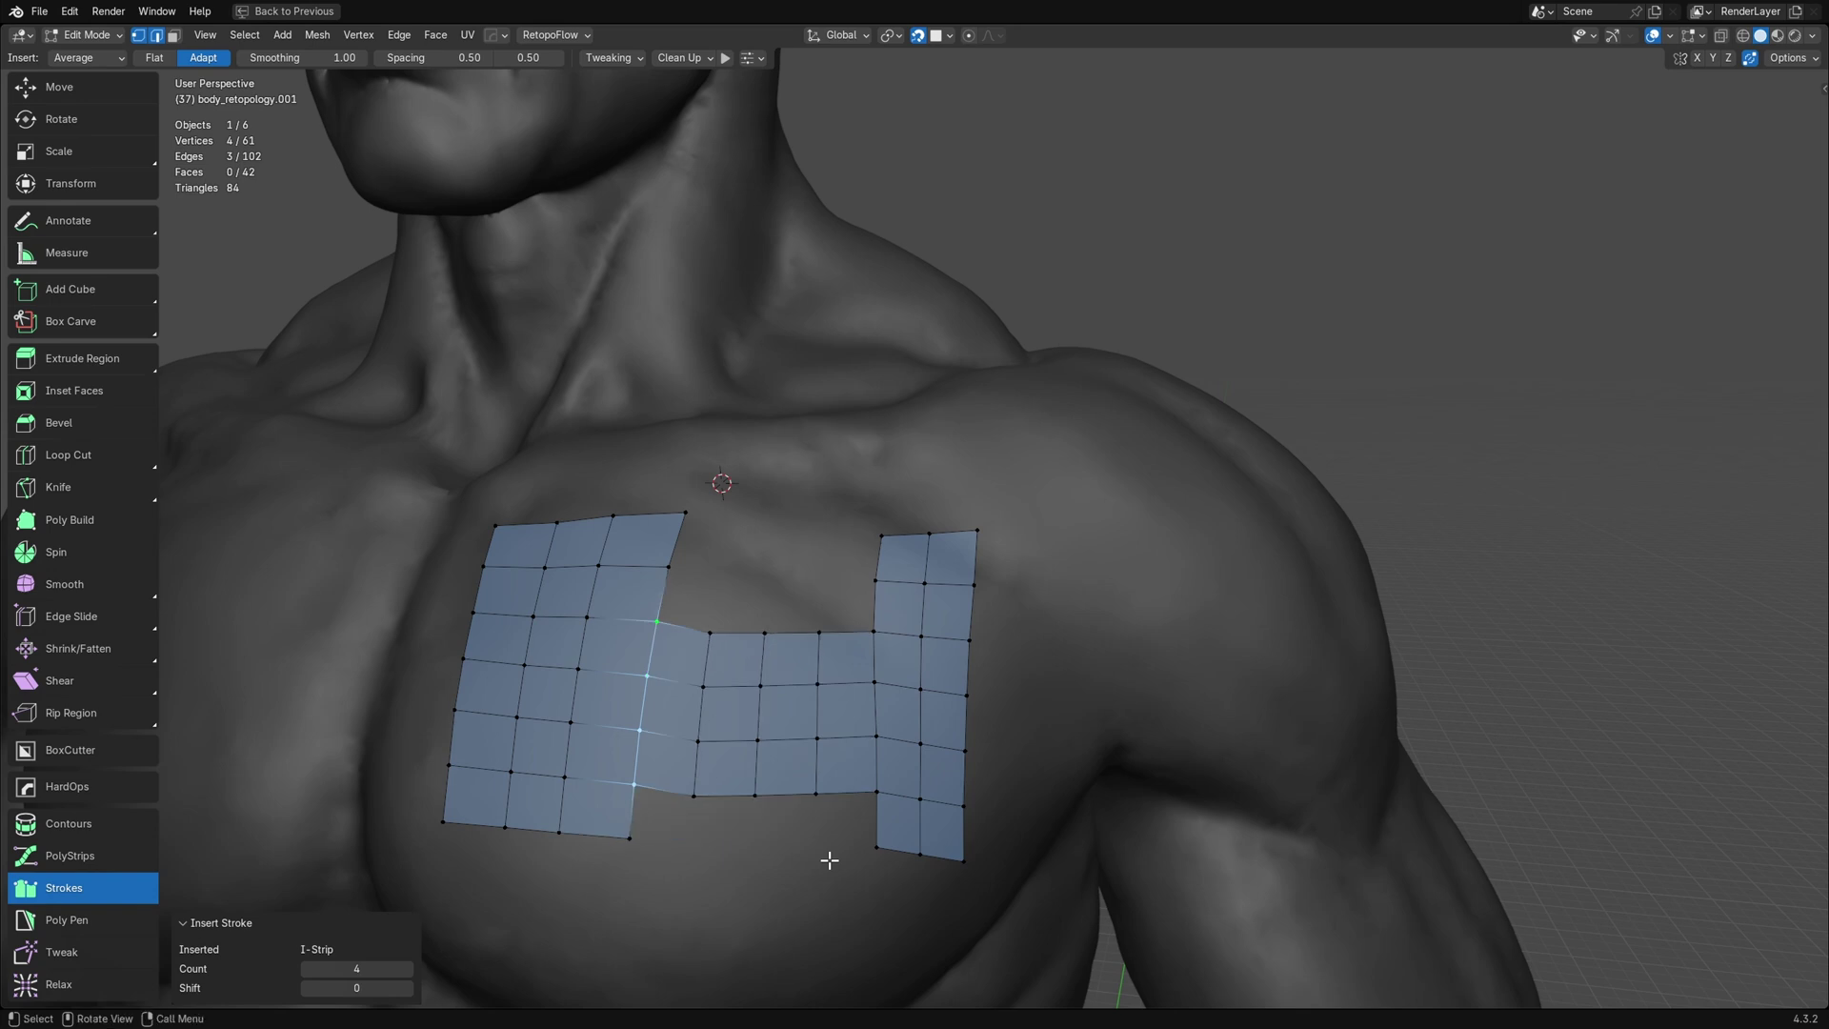
Select the bridge's top and bottom edges and stroke across both gaps to fill them with faces
left_click(1121, 660)
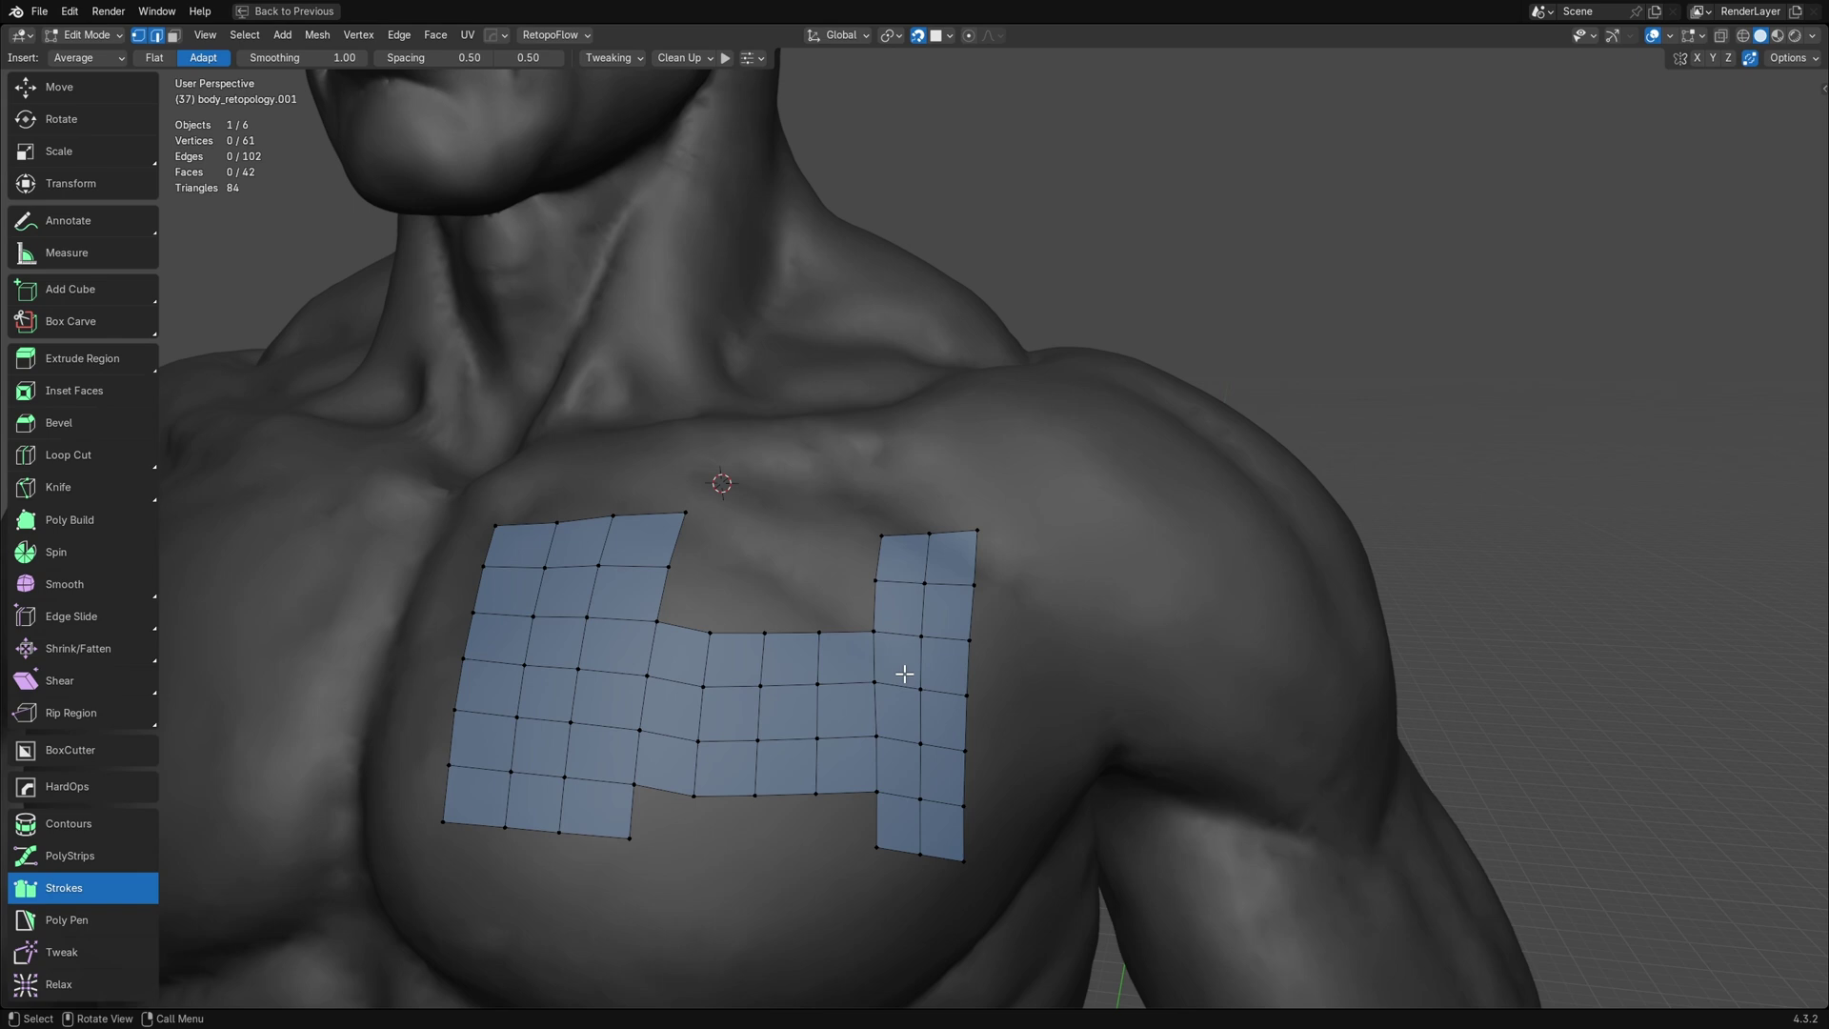
left_click_drag(617, 604, 885, 636)
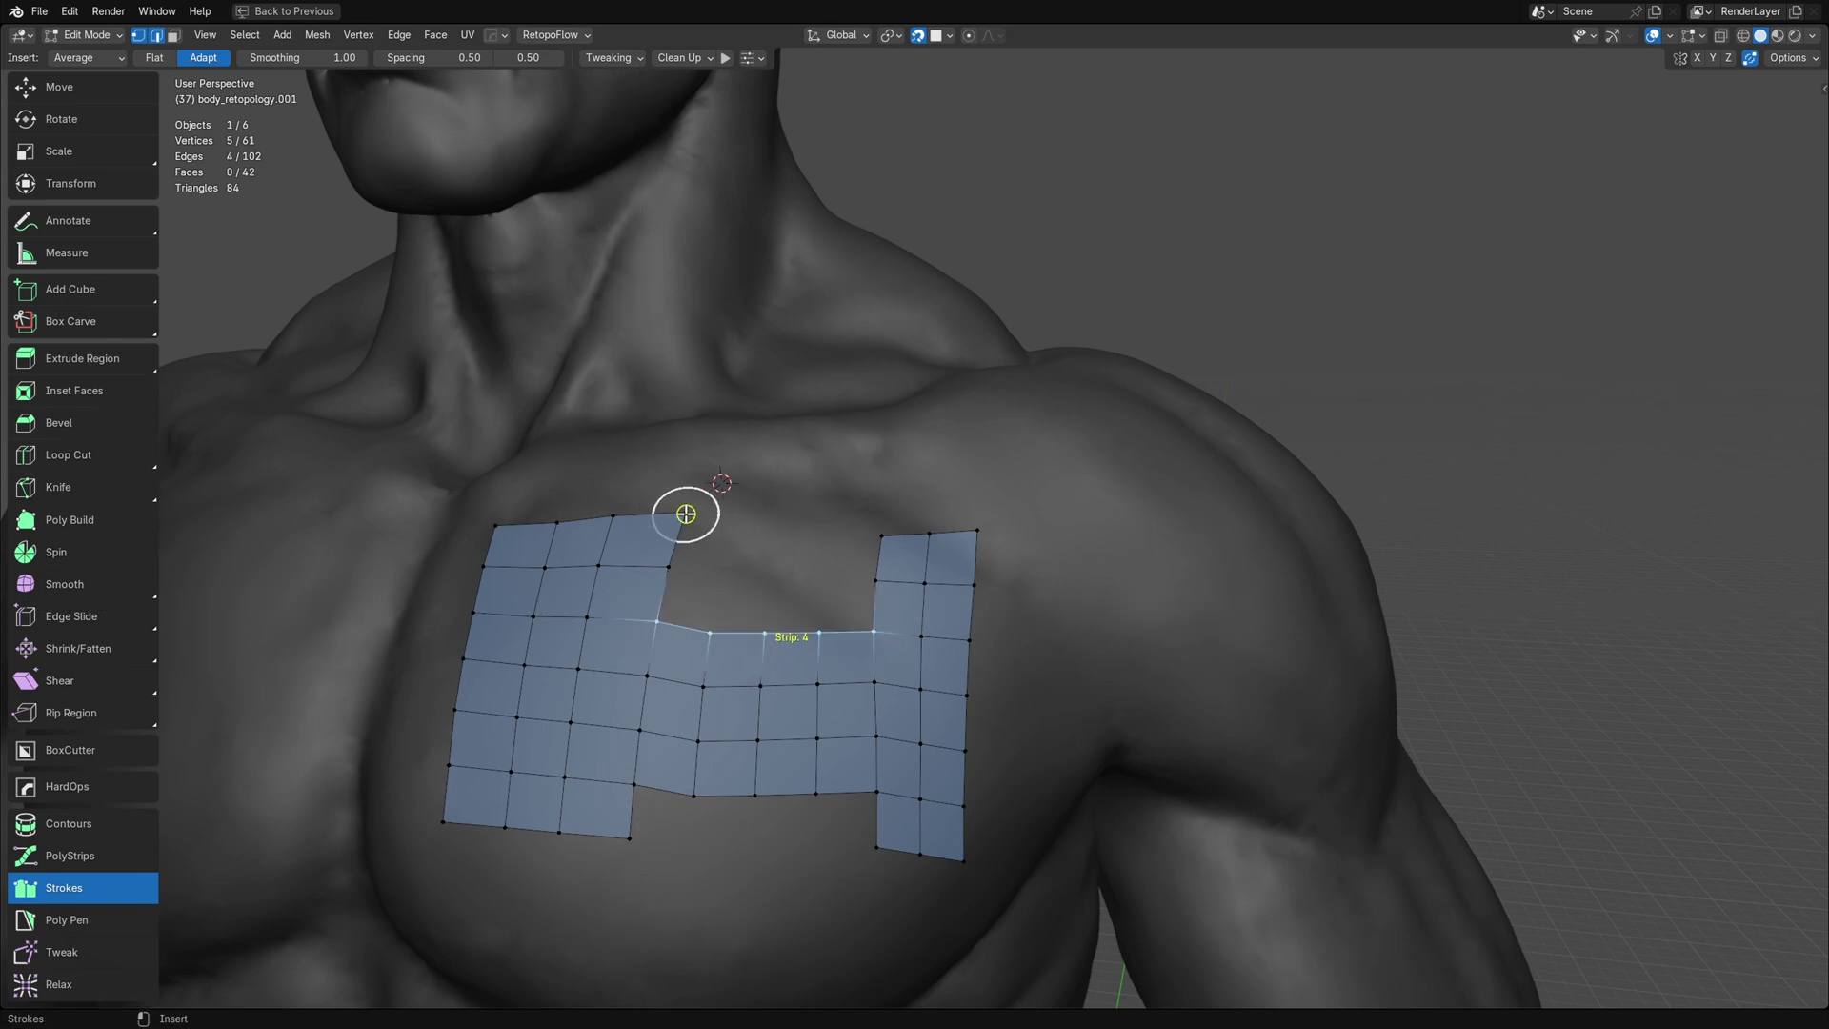
left_click_drag(686, 513, 880, 531)
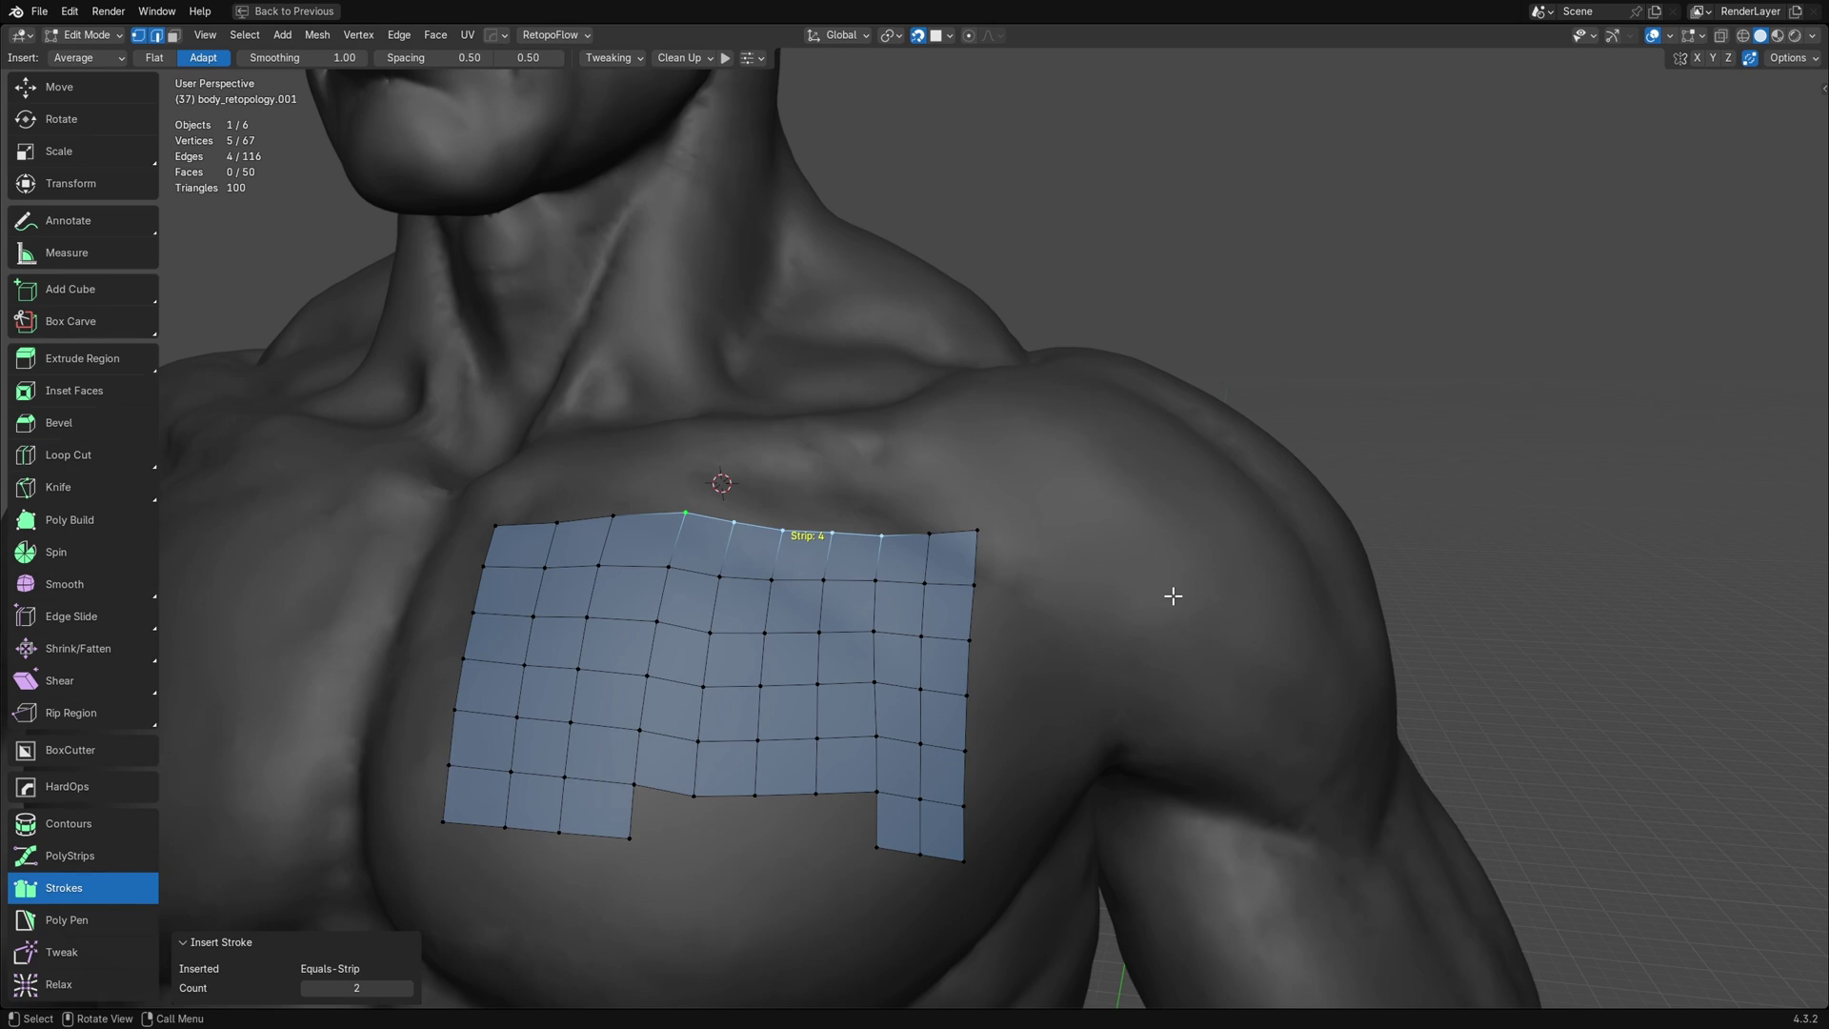
left_click_drag(581, 779, 905, 810)
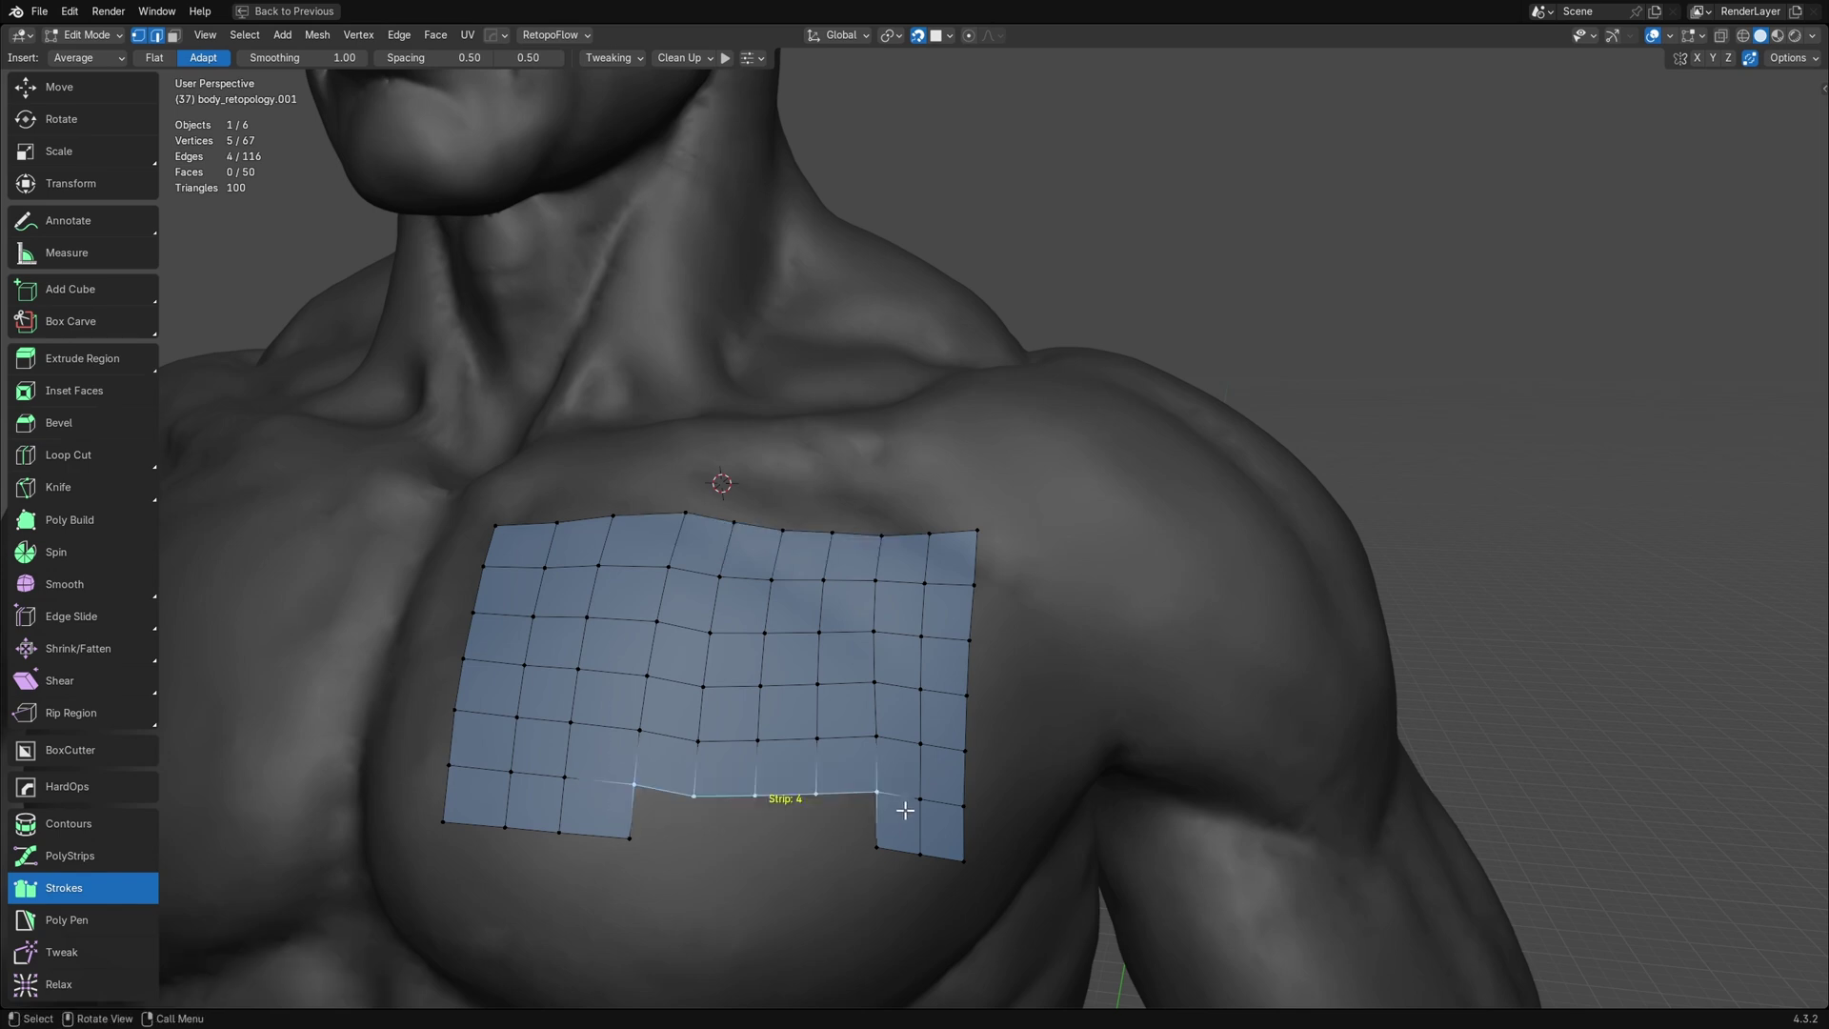
left_click_drag(612, 836, 881, 846)
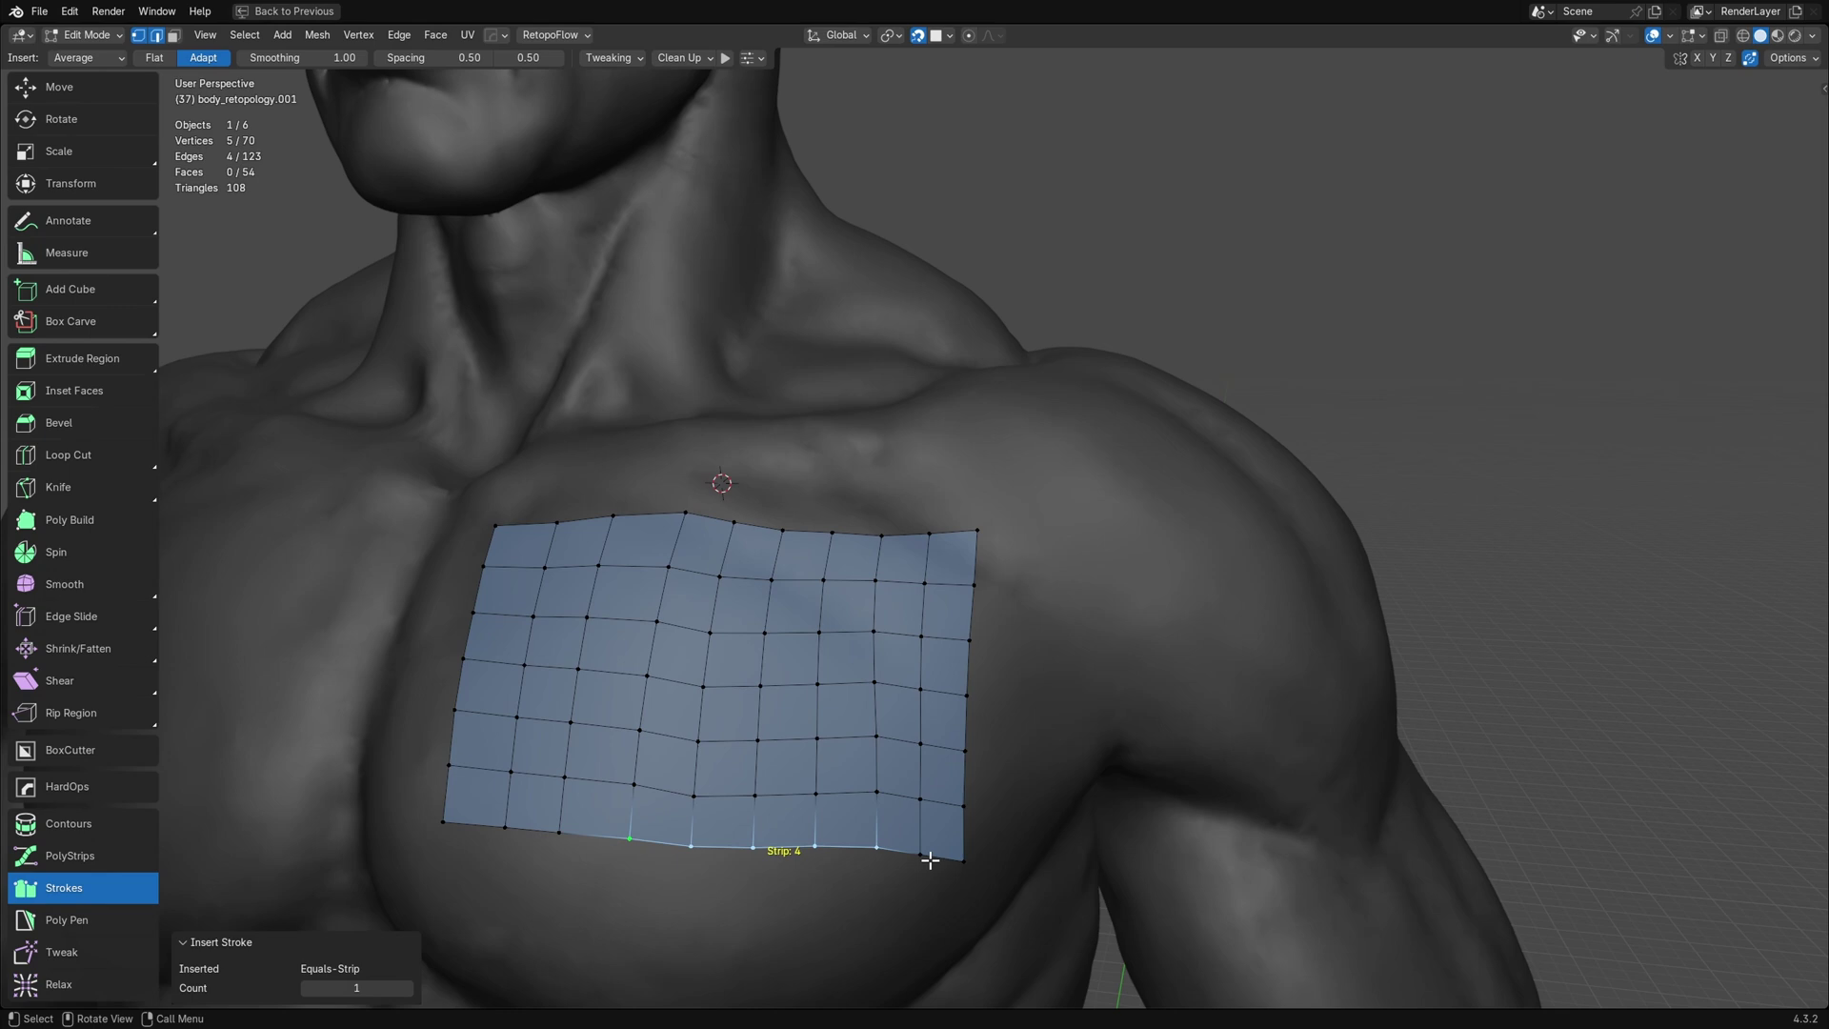
Select and delete all vertices of the existing retopology patch
key("a")
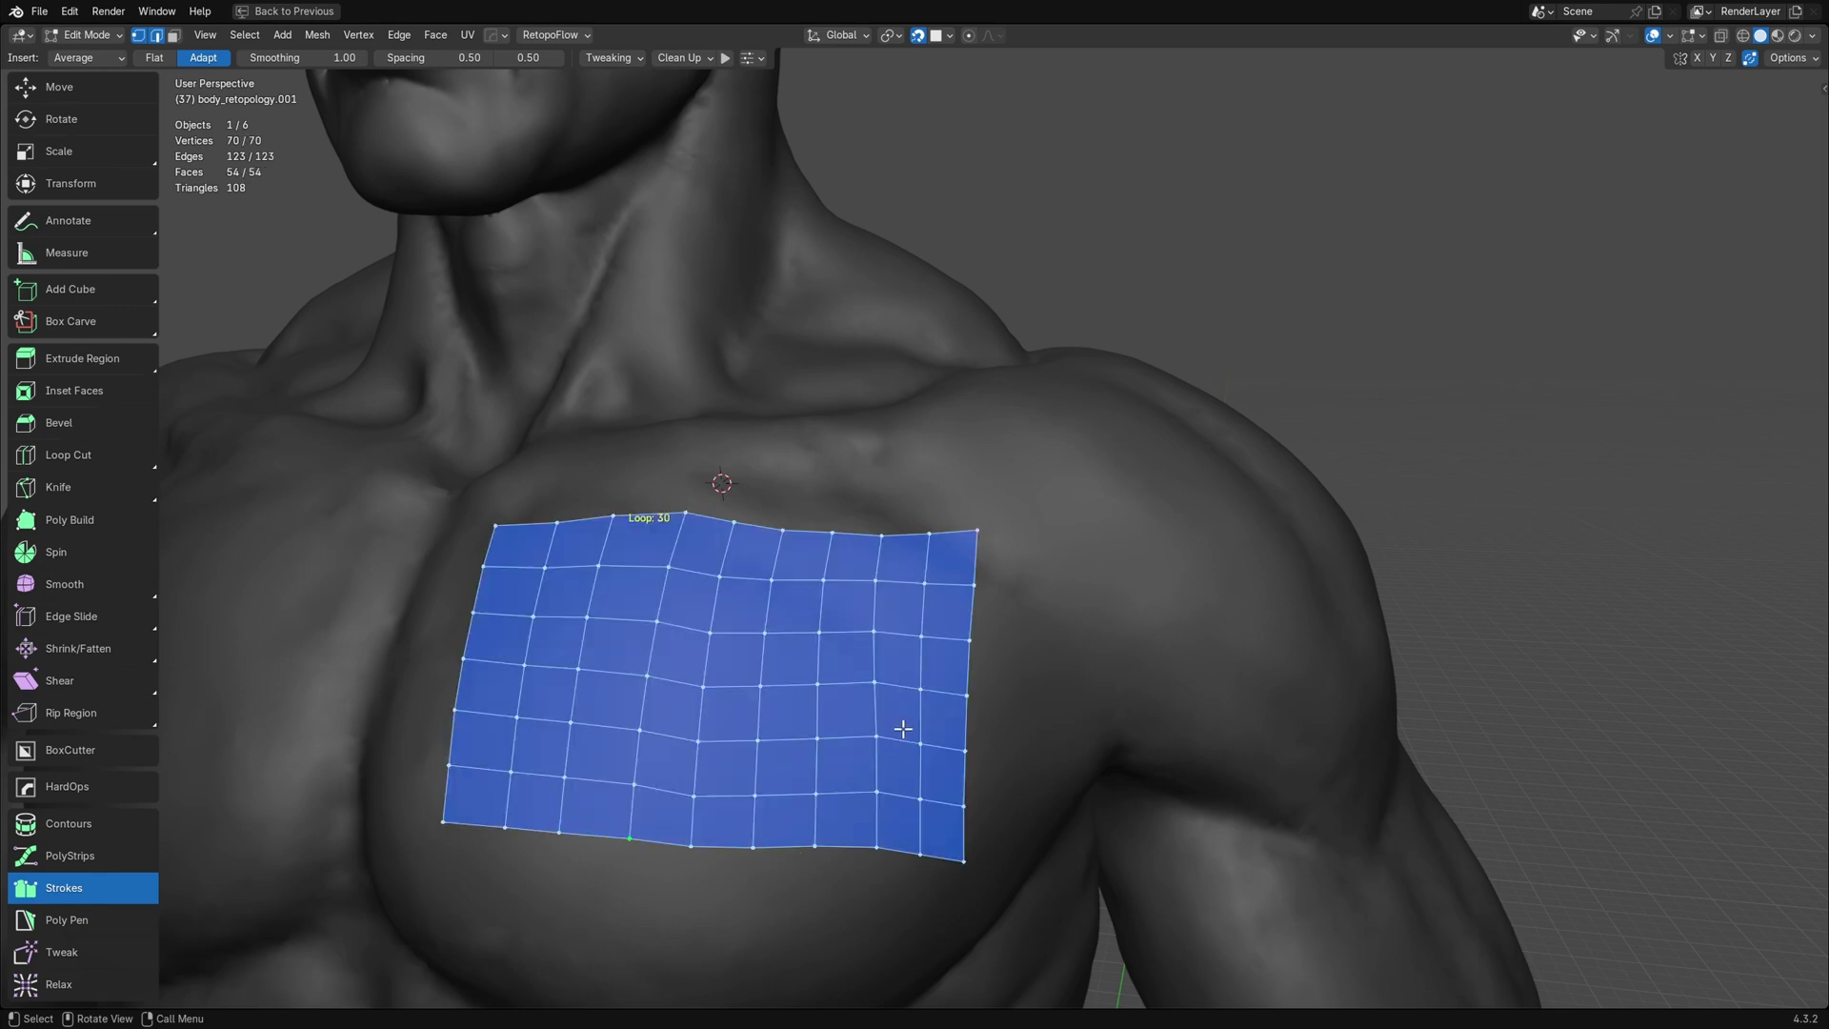
key("x")
left_click(900, 722)
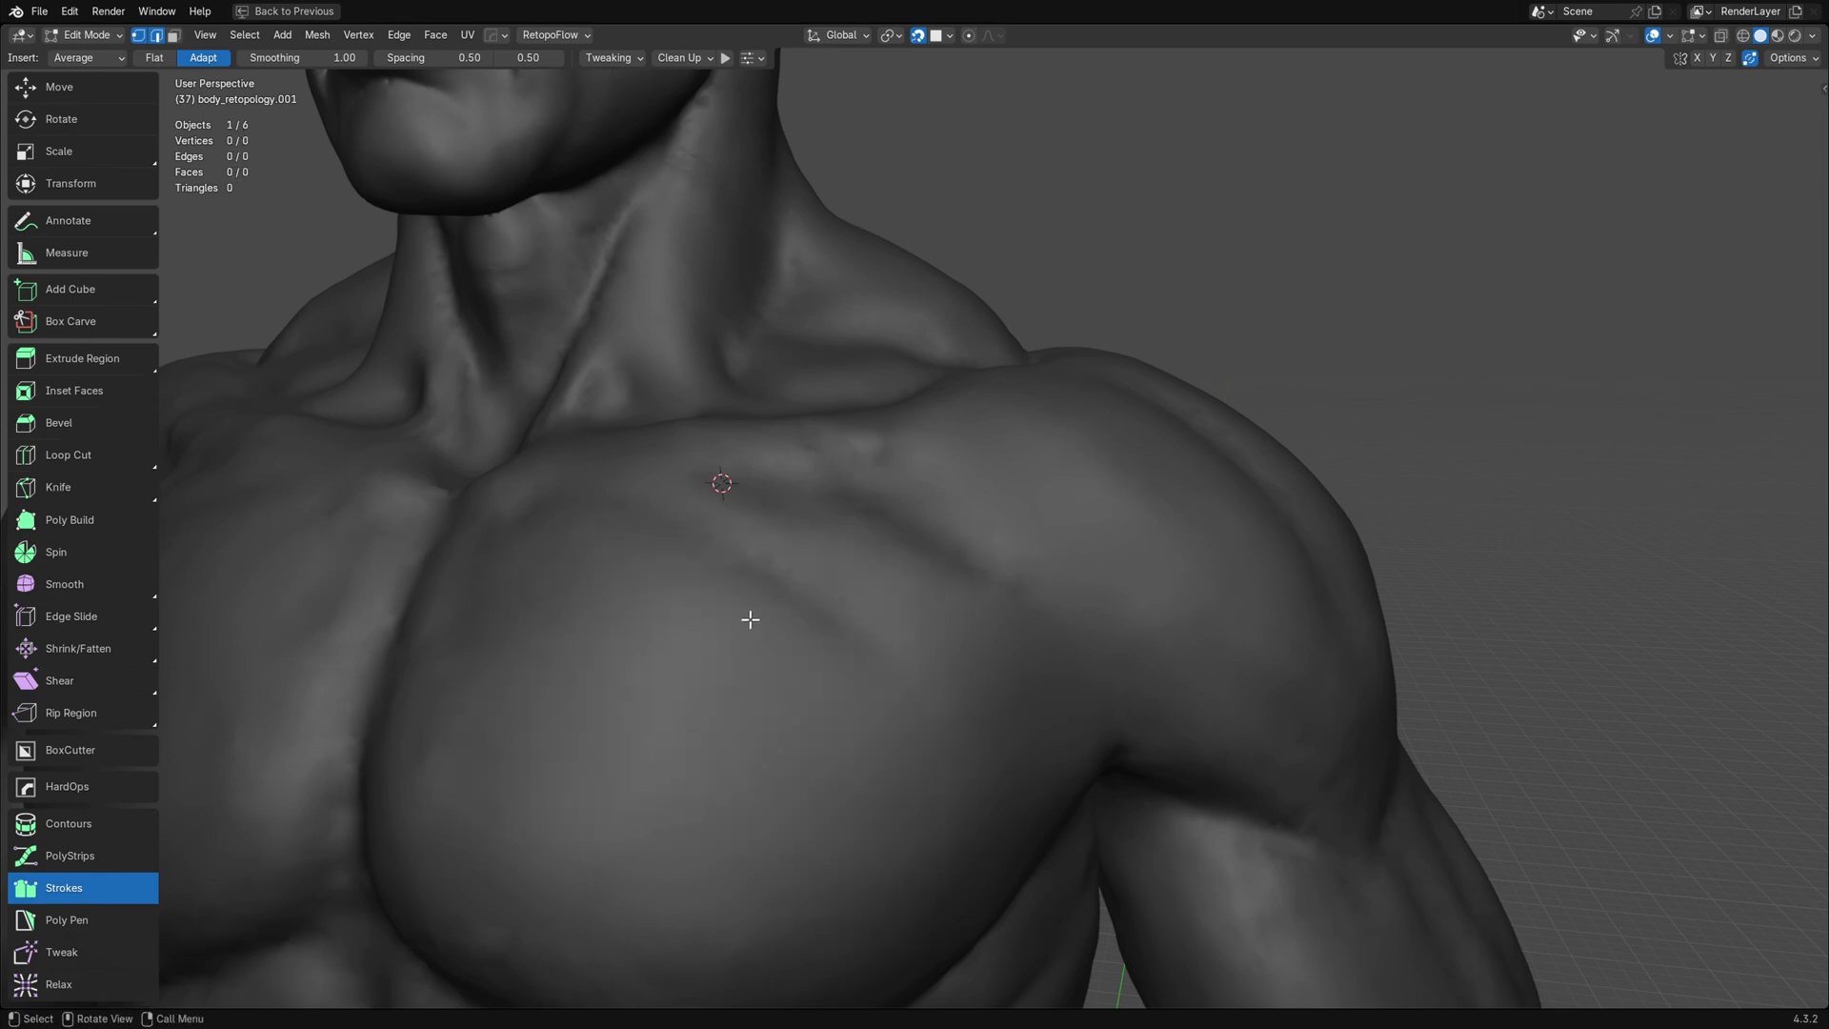
Draw a closed loop on the pectoral, test outward rings with adjusted count, then undo the rings
mouse_move(741, 575)
left_mouse_down()
mouse_move(656, 578)
mouse_move(605, 611)
mouse_move(599, 684)
mouse_move(665, 743)
mouse_move(792, 745)
mouse_move(852, 713)
mouse_move(862, 650)
mouse_move(836, 606)
mouse_move(740, 578)
left_mouse_up()
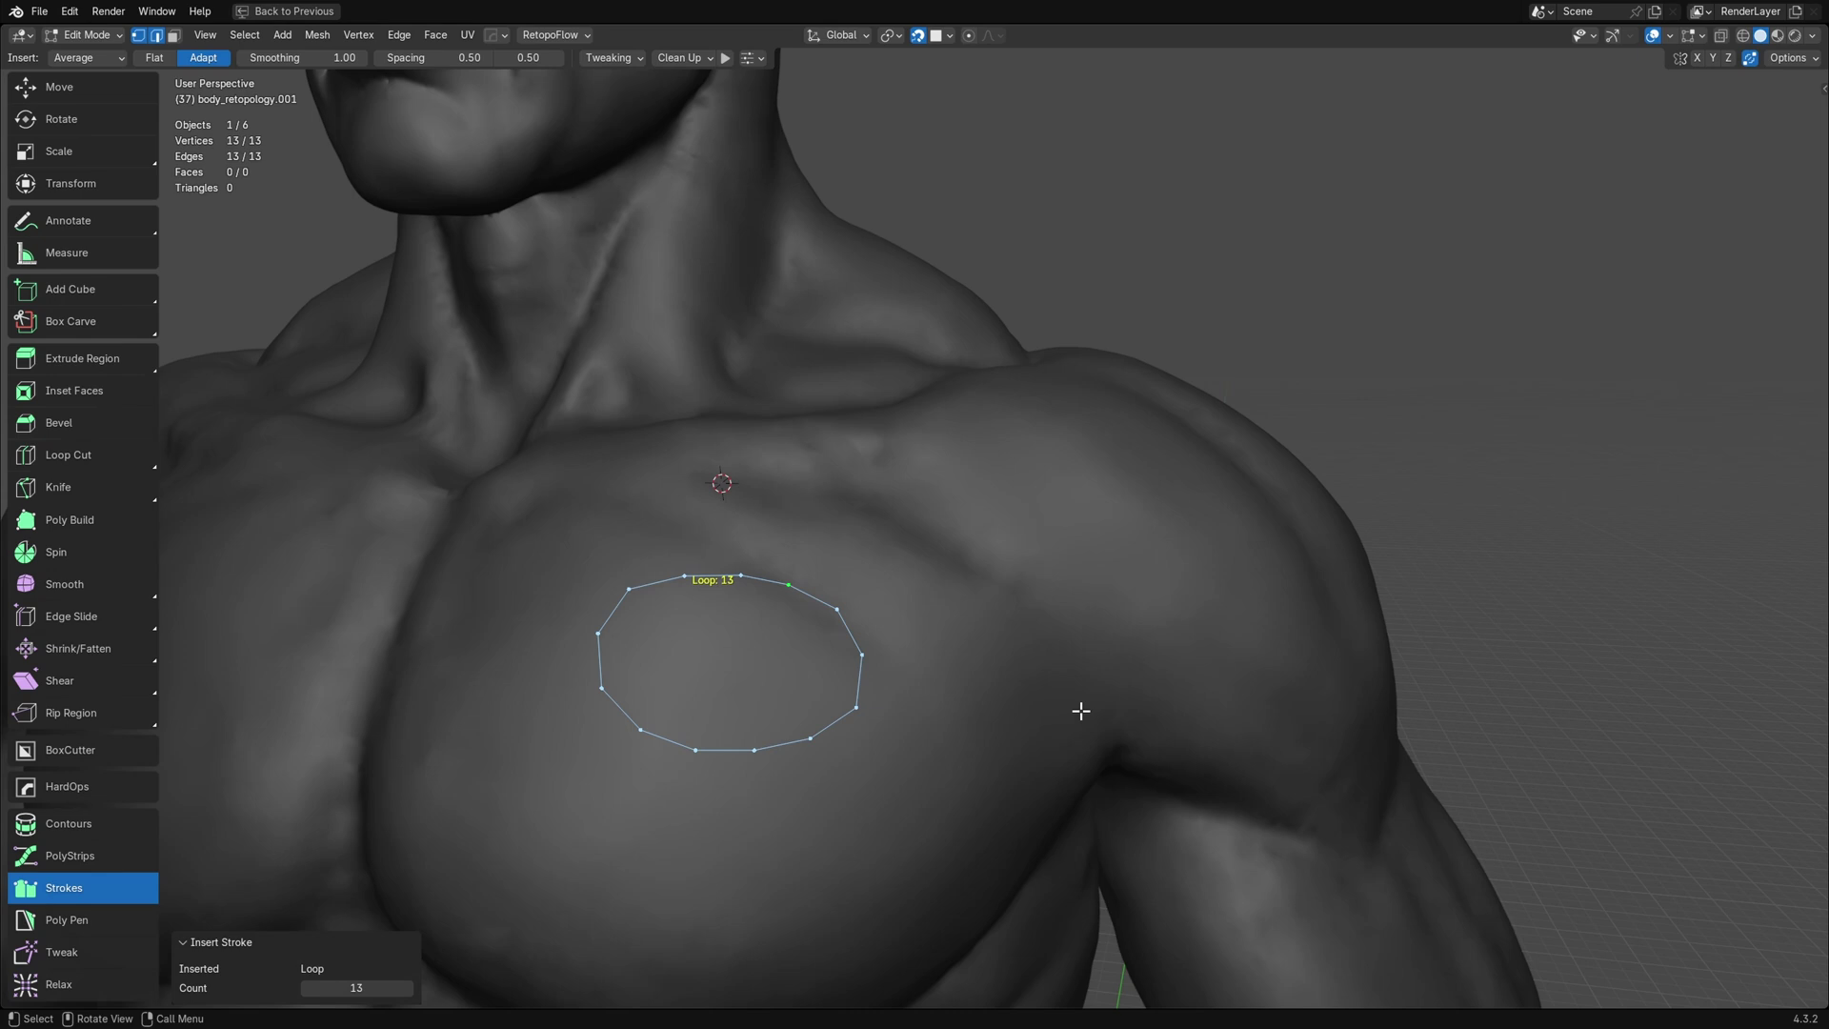
mouse_move(760, 494)
left_mouse_down()
mouse_move(577, 533)
mouse_move(476, 673)
mouse_move(563, 829)
mouse_move(871, 824)
mouse_move(999, 699)
mouse_move(944, 562)
mouse_move(754, 493)
left_mouse_up()
scroll(1255, 637, "up", 5)
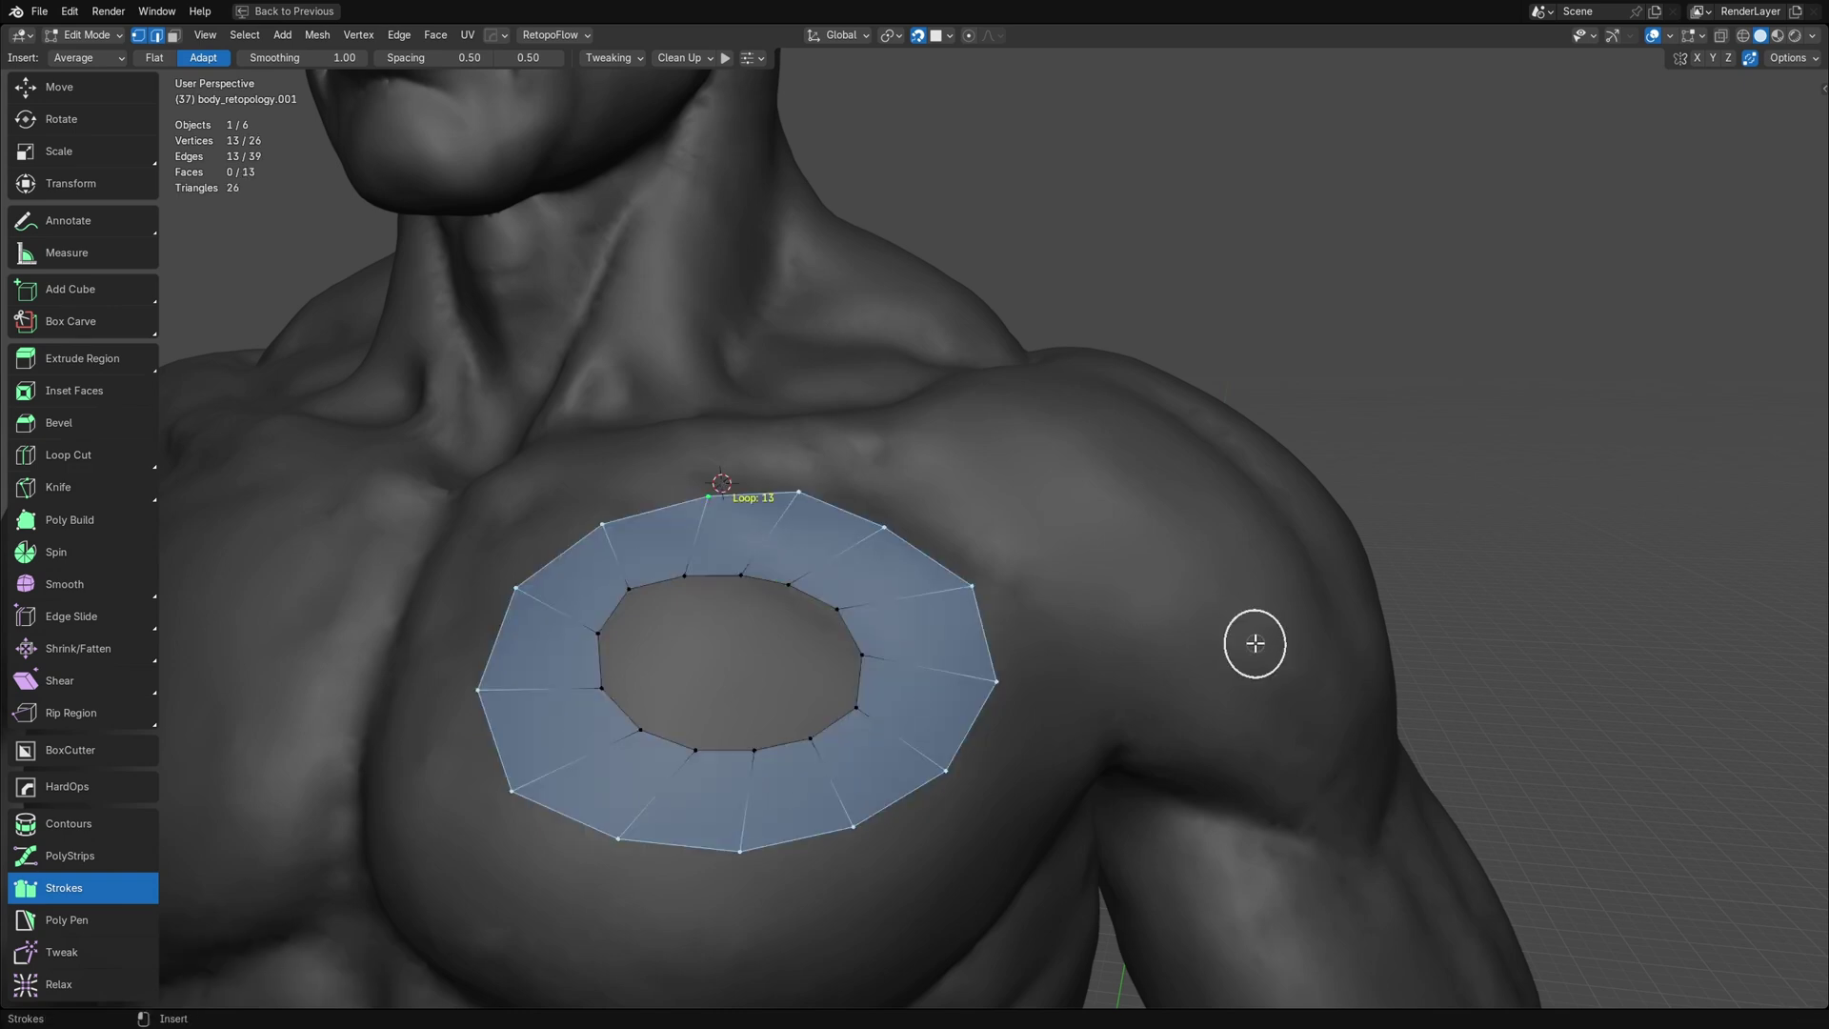
scroll(1255, 643, "down", 4)
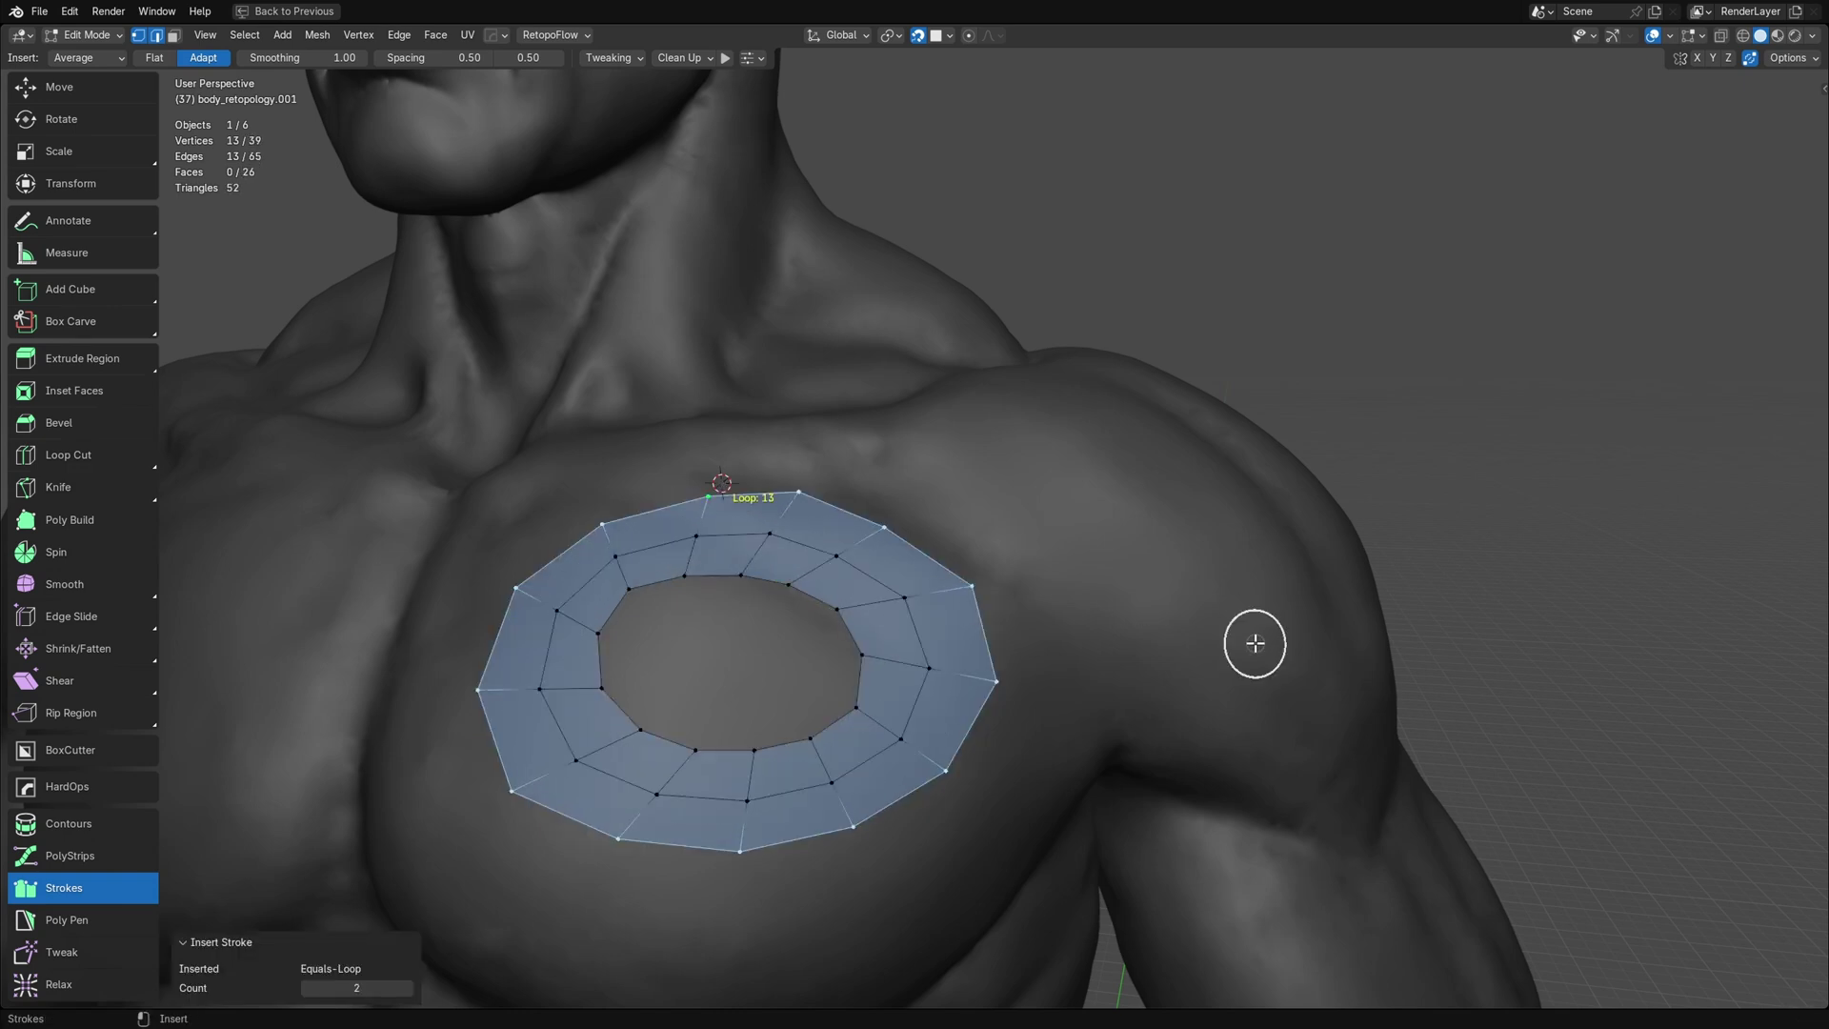
key("ctrl+z")
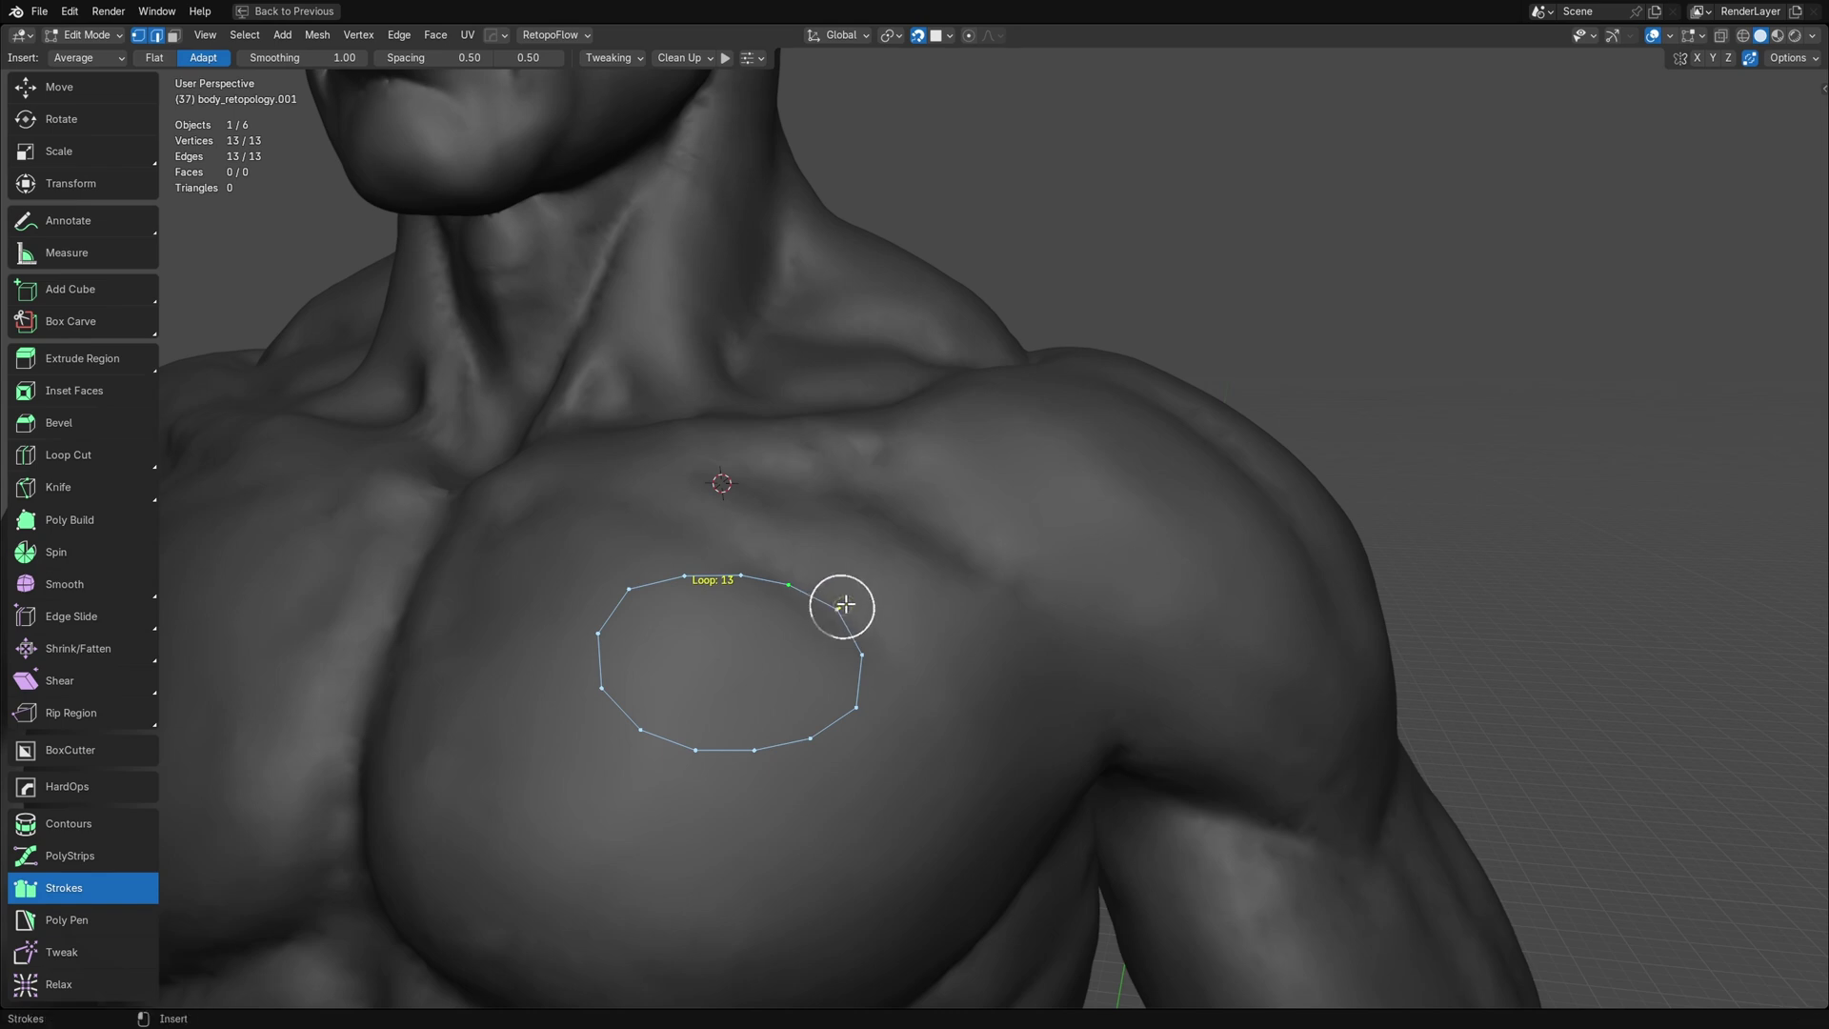
left_click_drag(845, 600, 1034, 558)
key("ctrl+z")
key("ctrl+z")
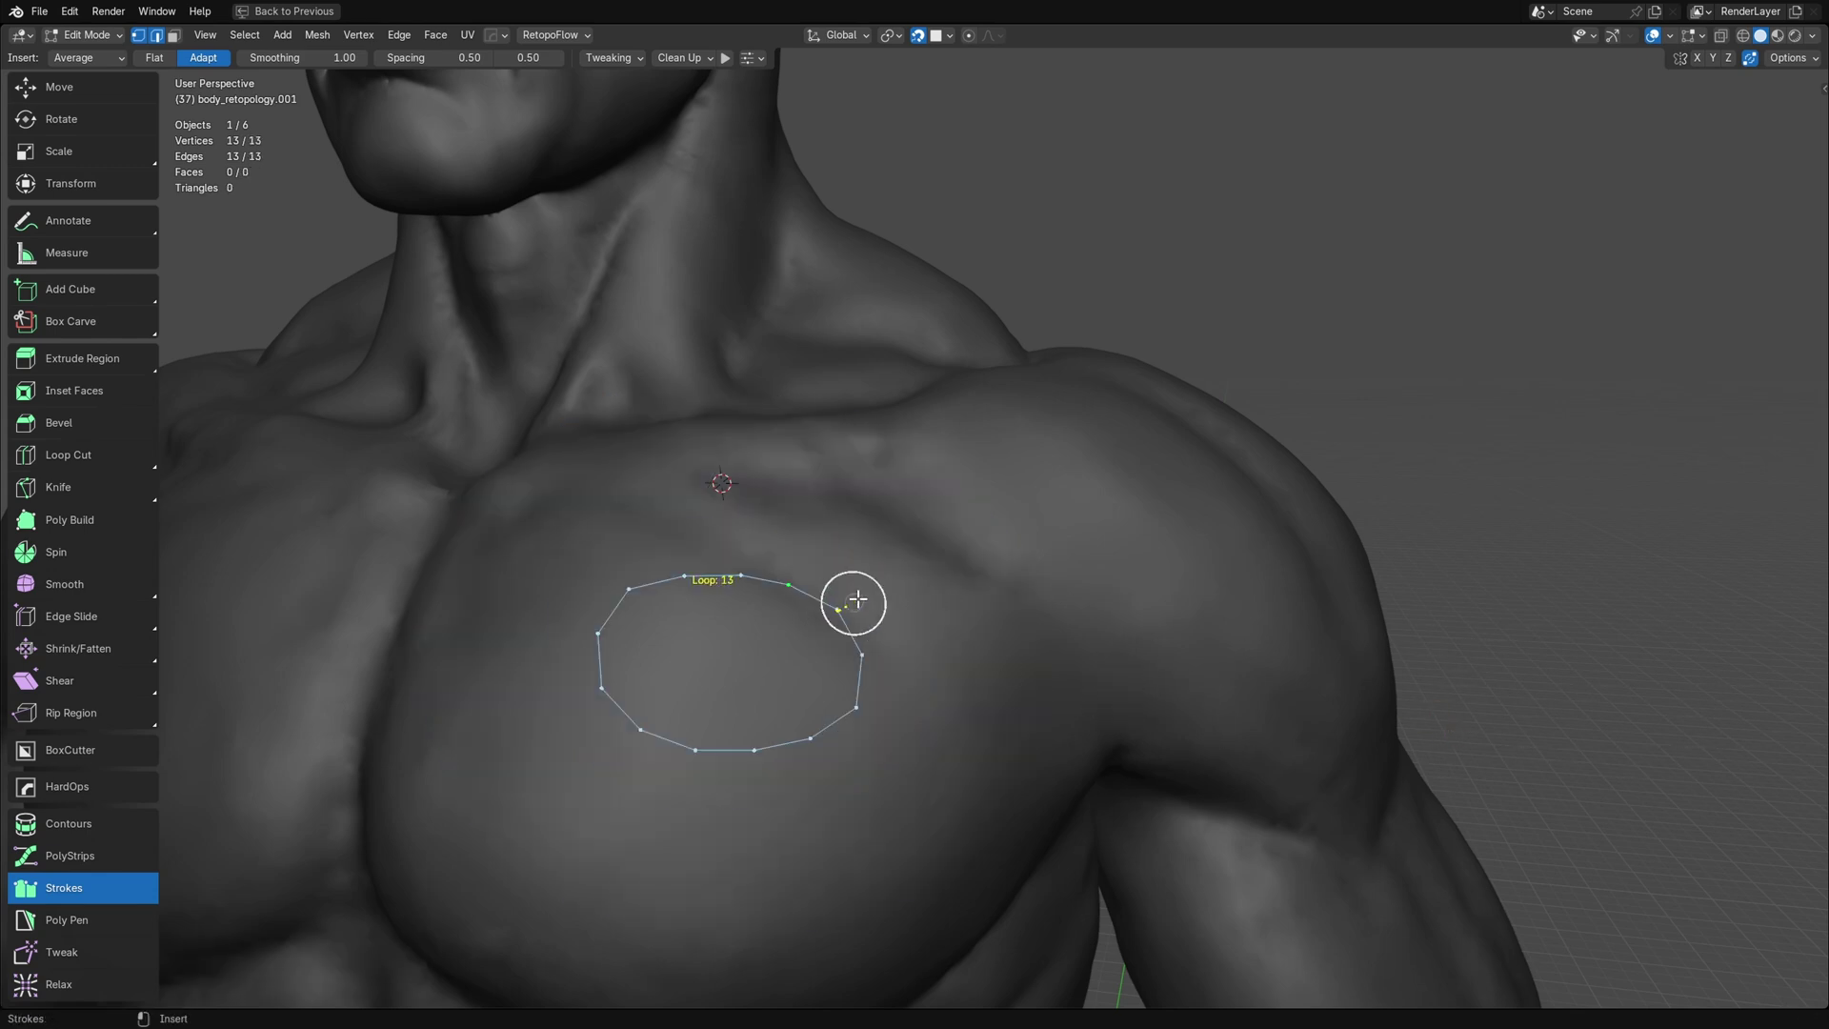
left_click_drag(854, 602, 995, 631)
key("ctrl+z")
left_click_drag(837, 604, 841, 632)
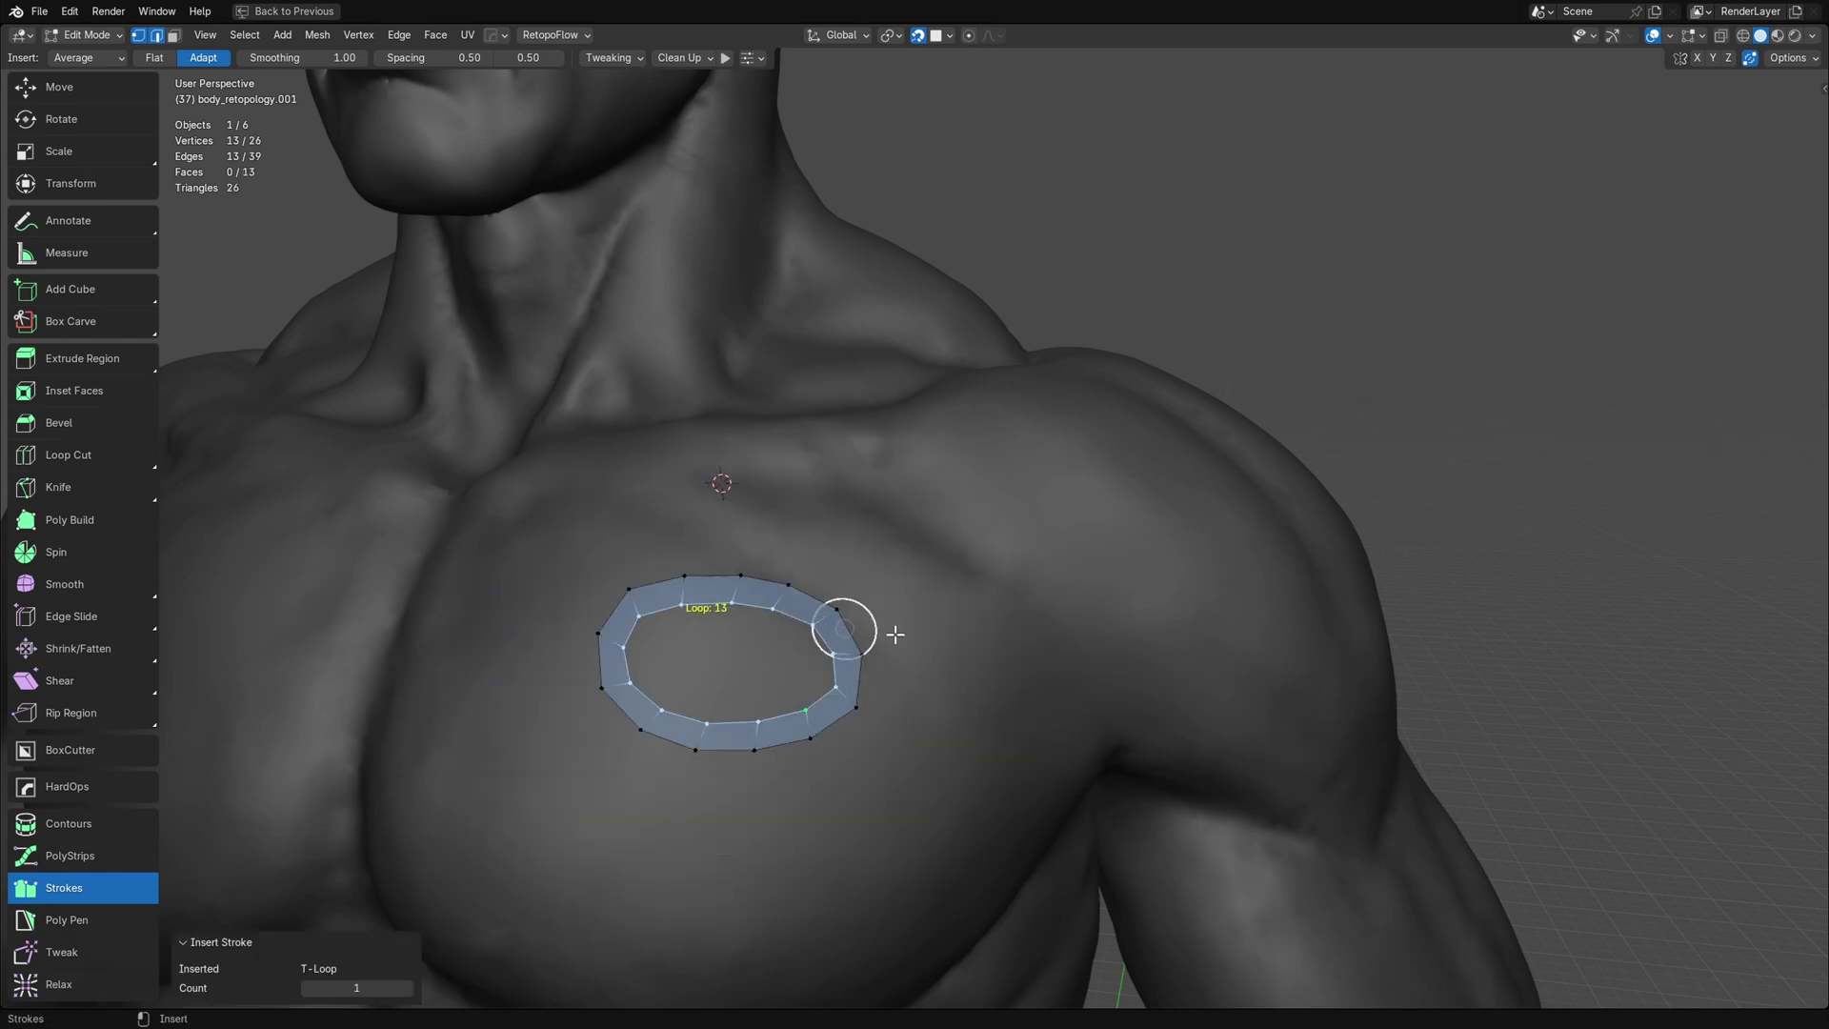
key("ctrl+z")
mouse_move(695, 621)
left_mouse_down()
mouse_move(803, 666)
mouse_move(705, 628)
left_mouse_up()
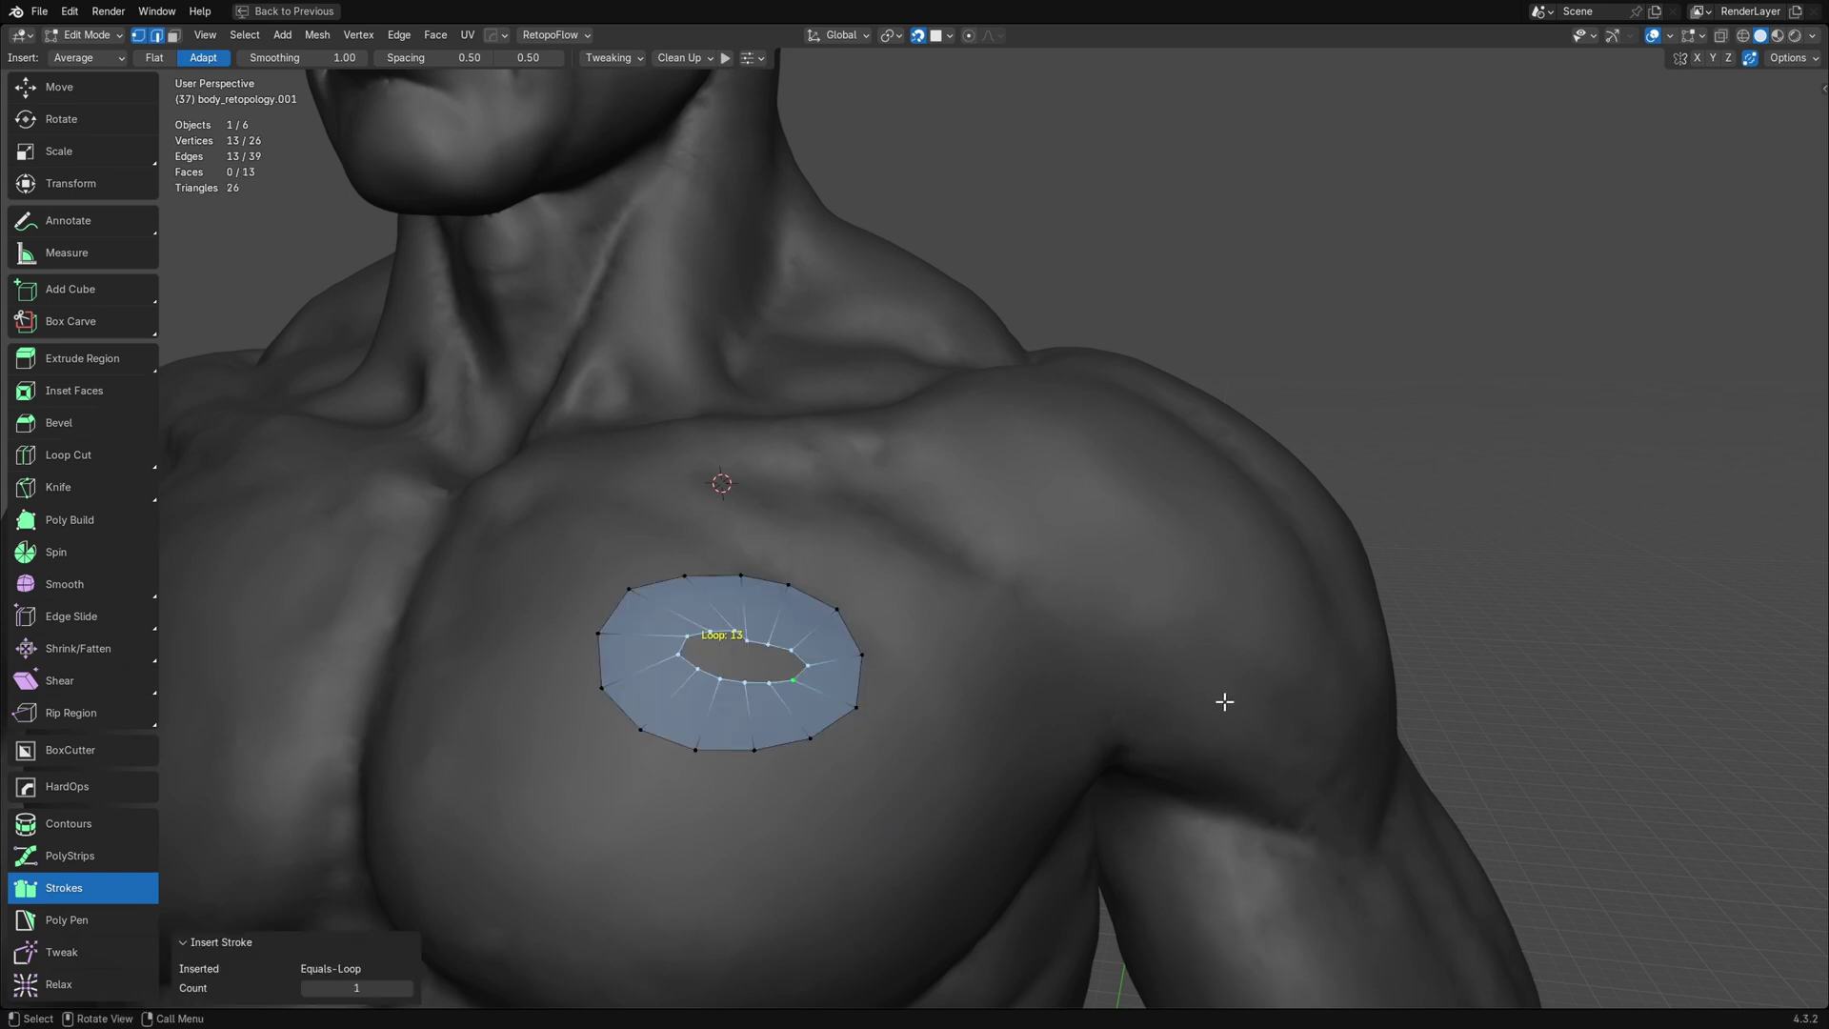
key("ctrl+z")
left_click_drag(837, 604, 959, 575)
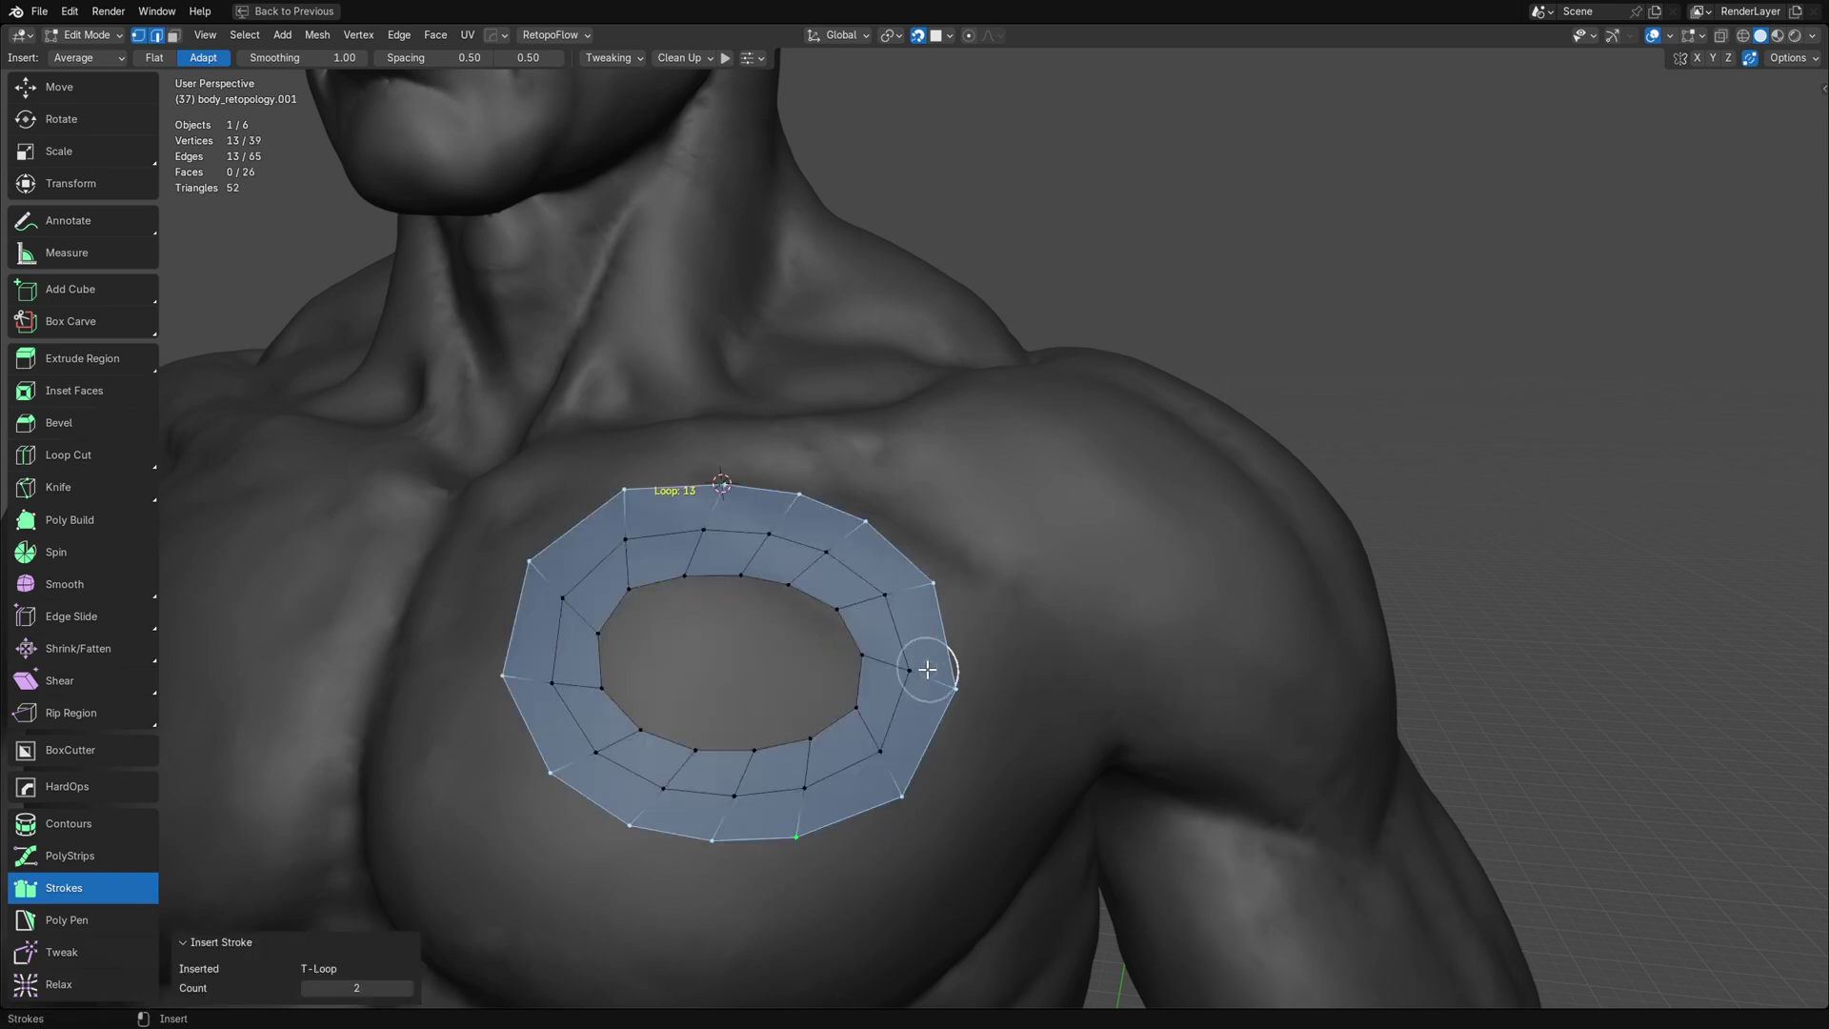
key("ctrl+z")
key("ctrl+z")
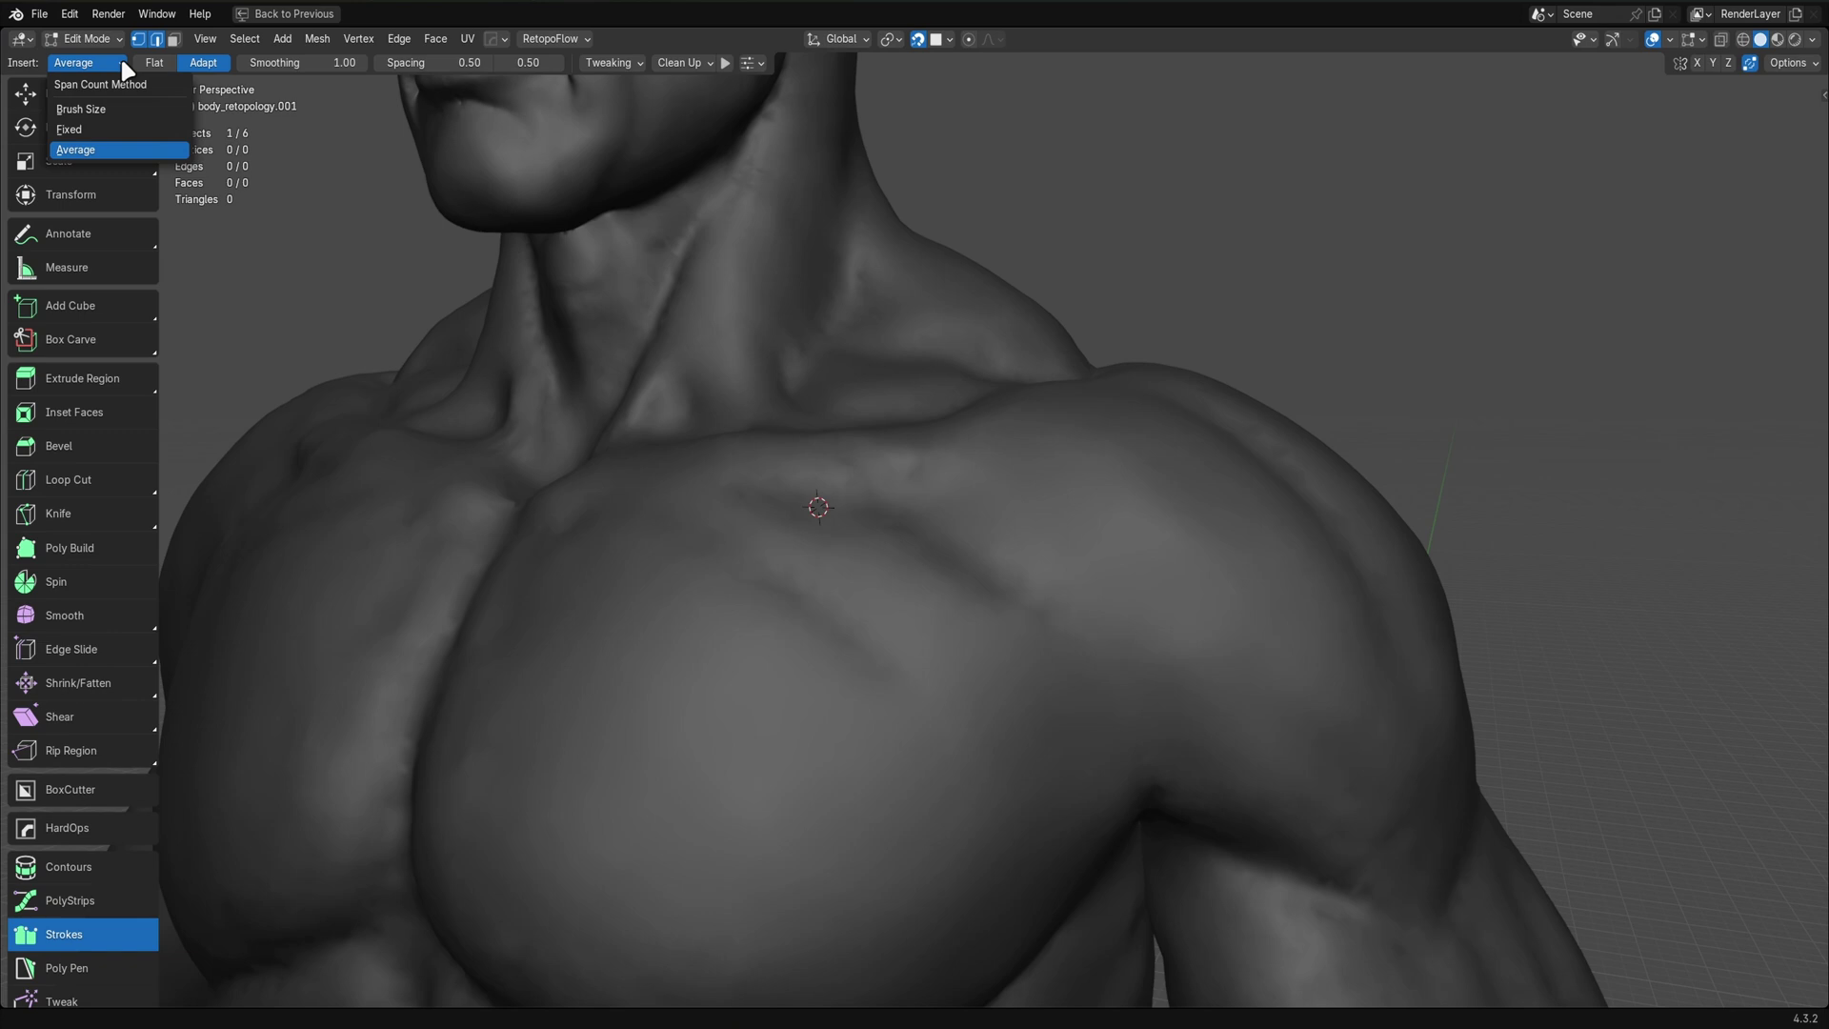
Switch the Insert span count method to Brush Size and shrink the Strokes brush radius
left_click(99, 108)
mouse_move(684, 567)
middle_mouse_down()
mouse_move(858, 637)
mouse_move(800, 575)
middle_mouse_up()
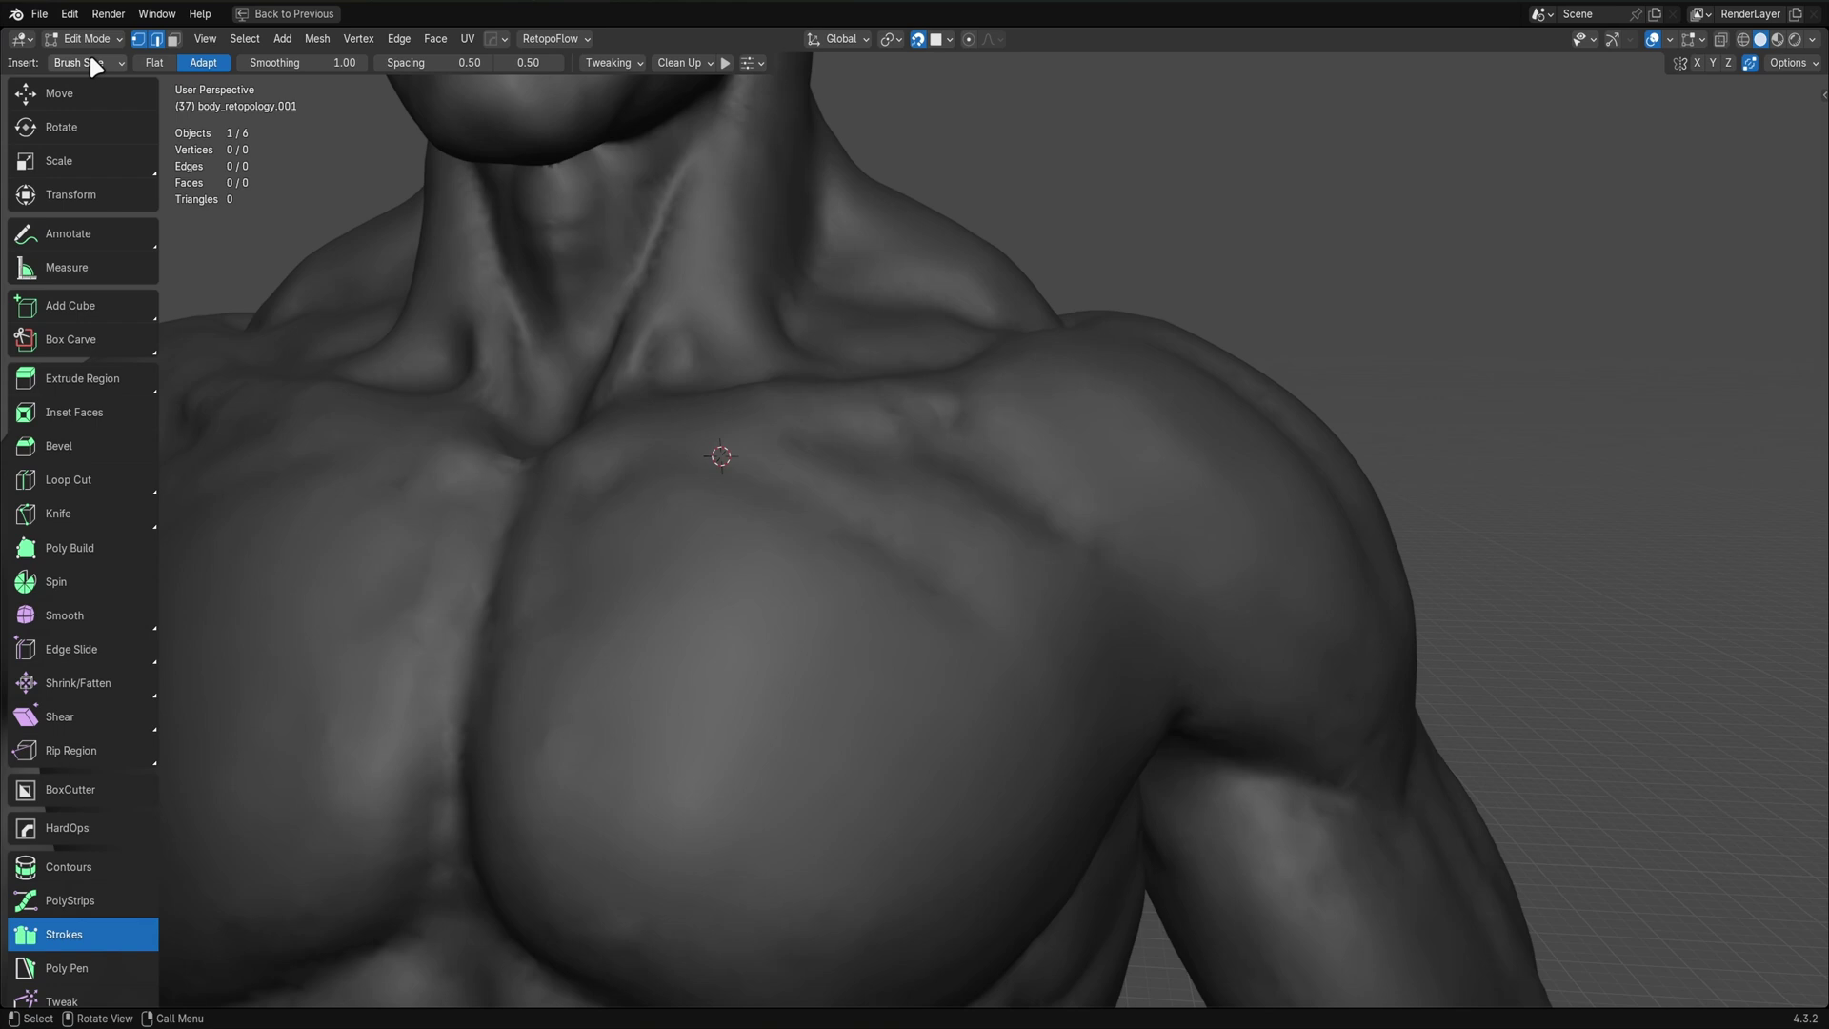
key("f")
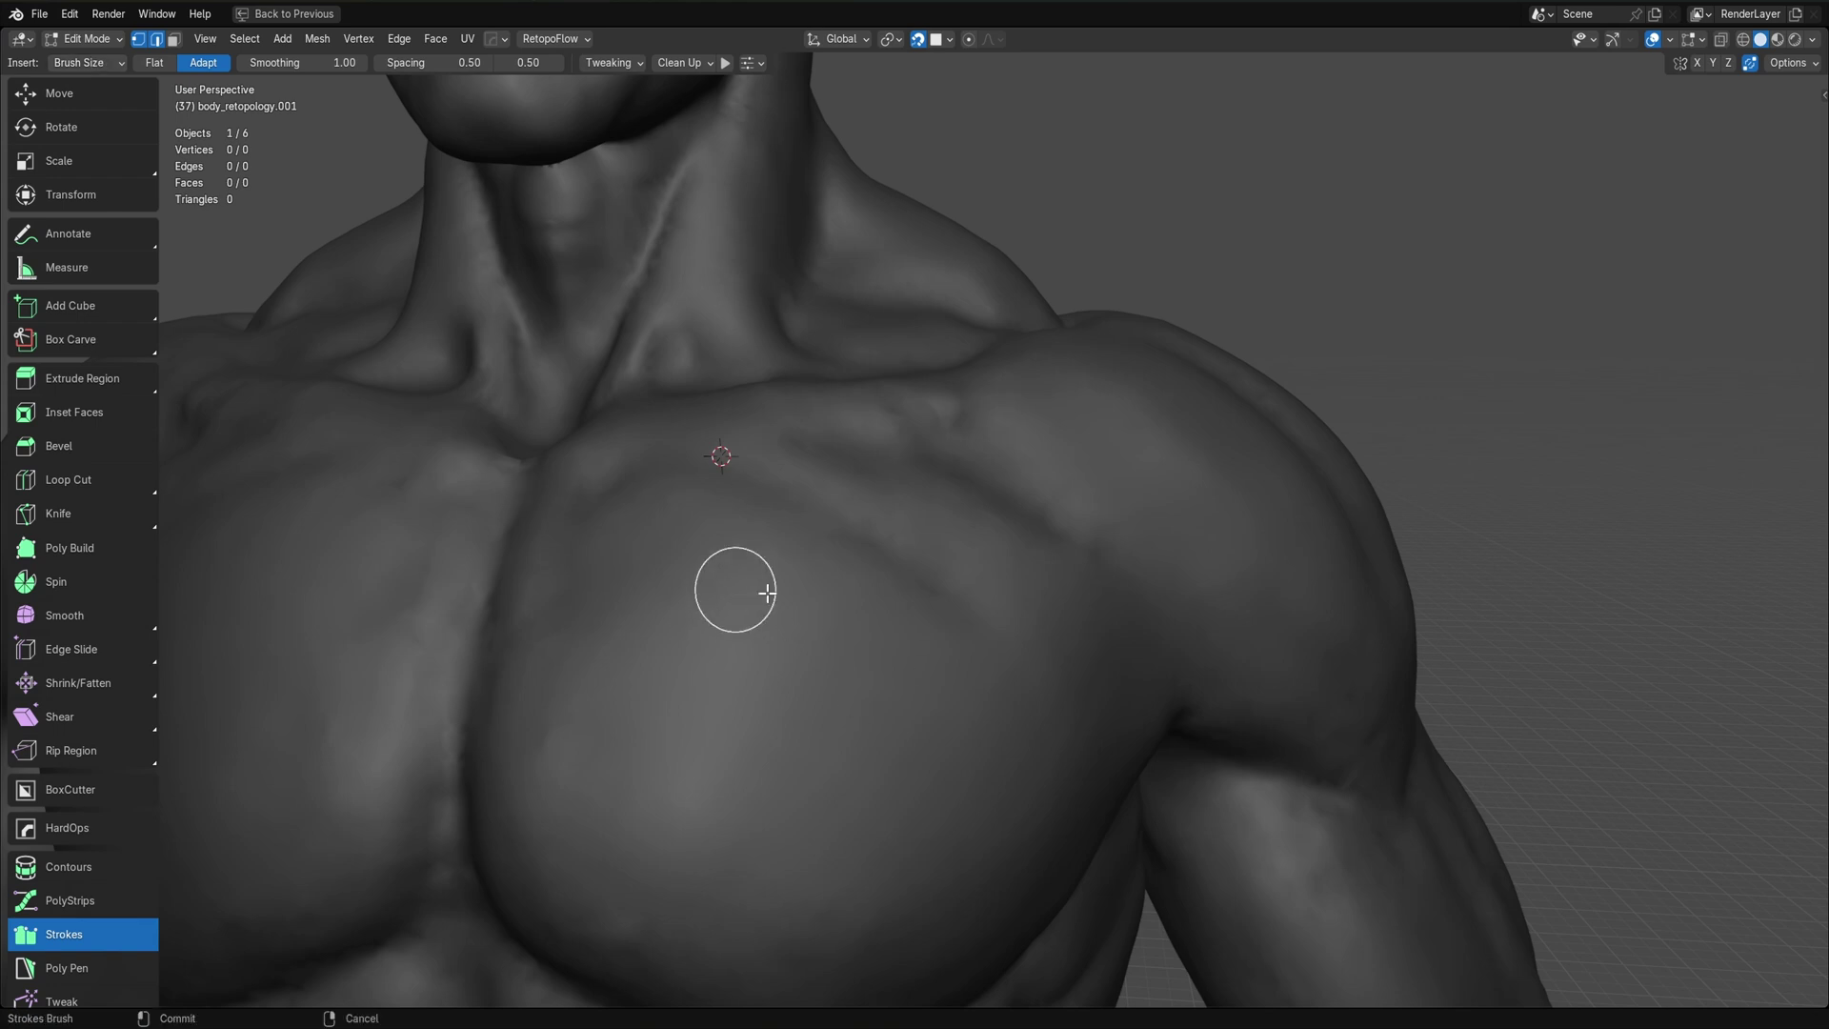
left_click(753, 596)
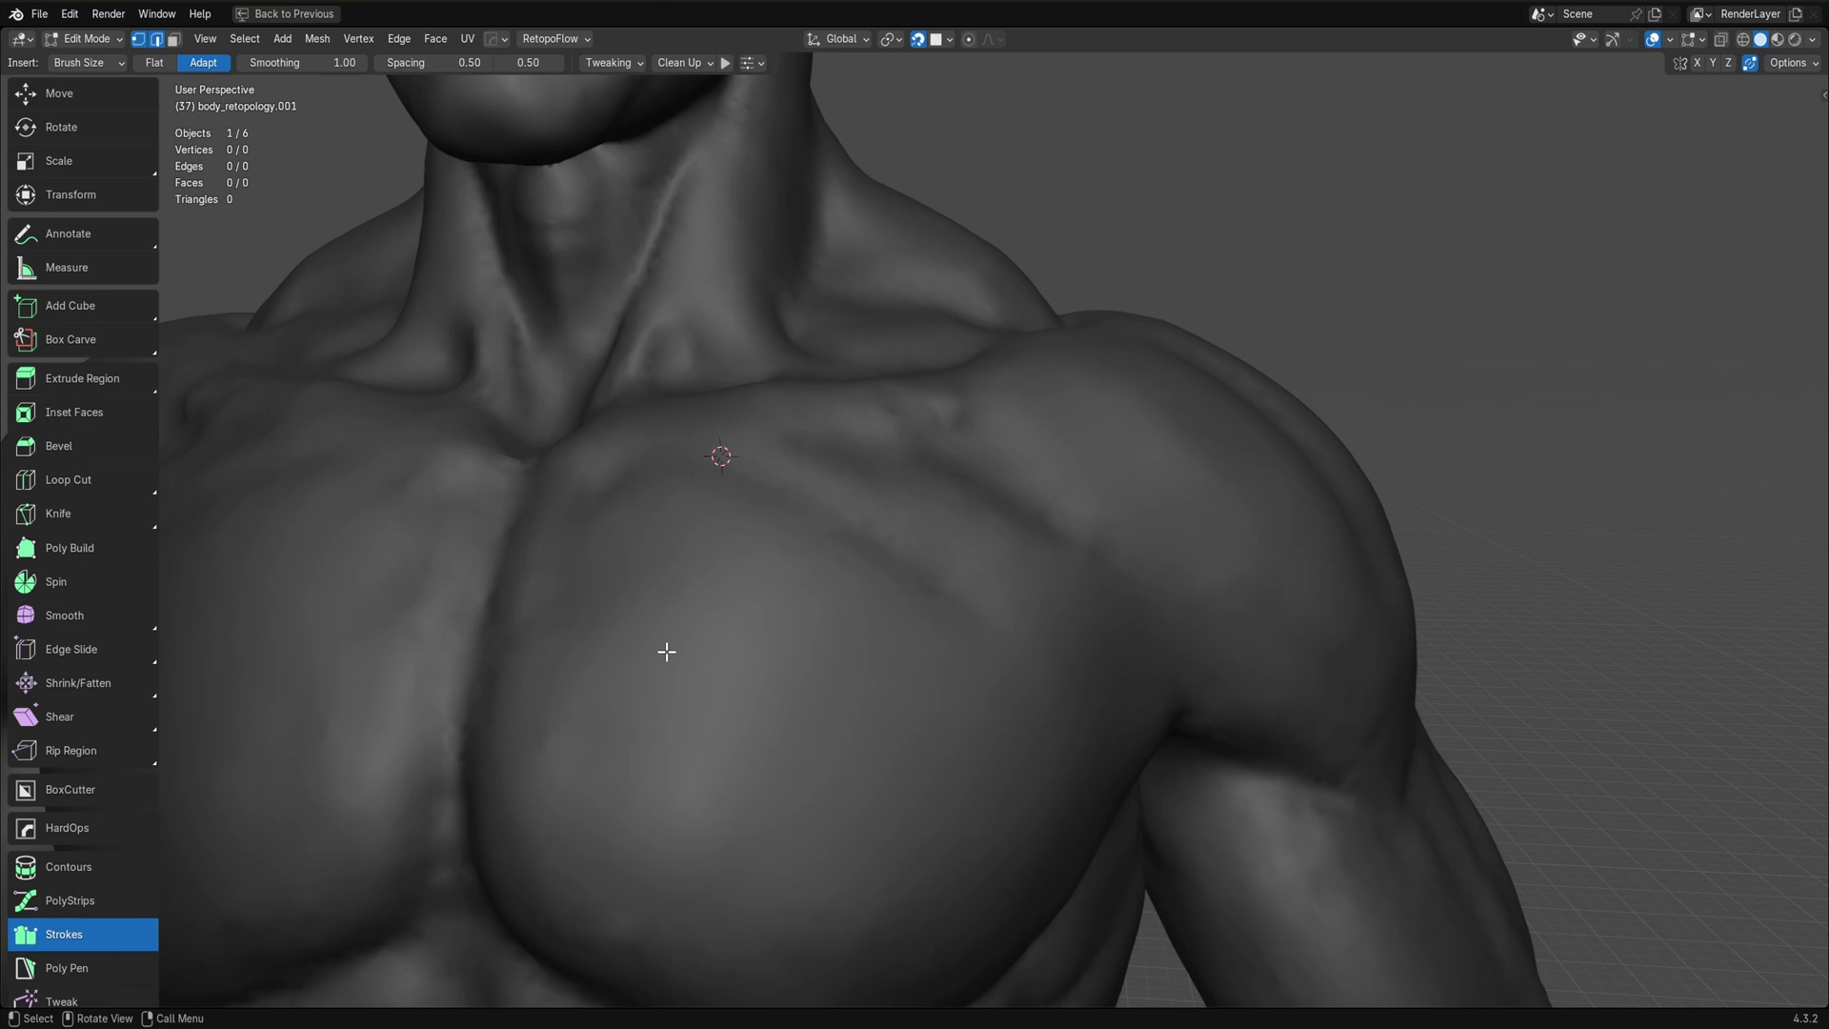
Test a stroke down the chest and a shoulder quad patch, then undo both
left_click_drag(612, 468, 653, 845)
left_click_drag(972, 425, 1128, 675)
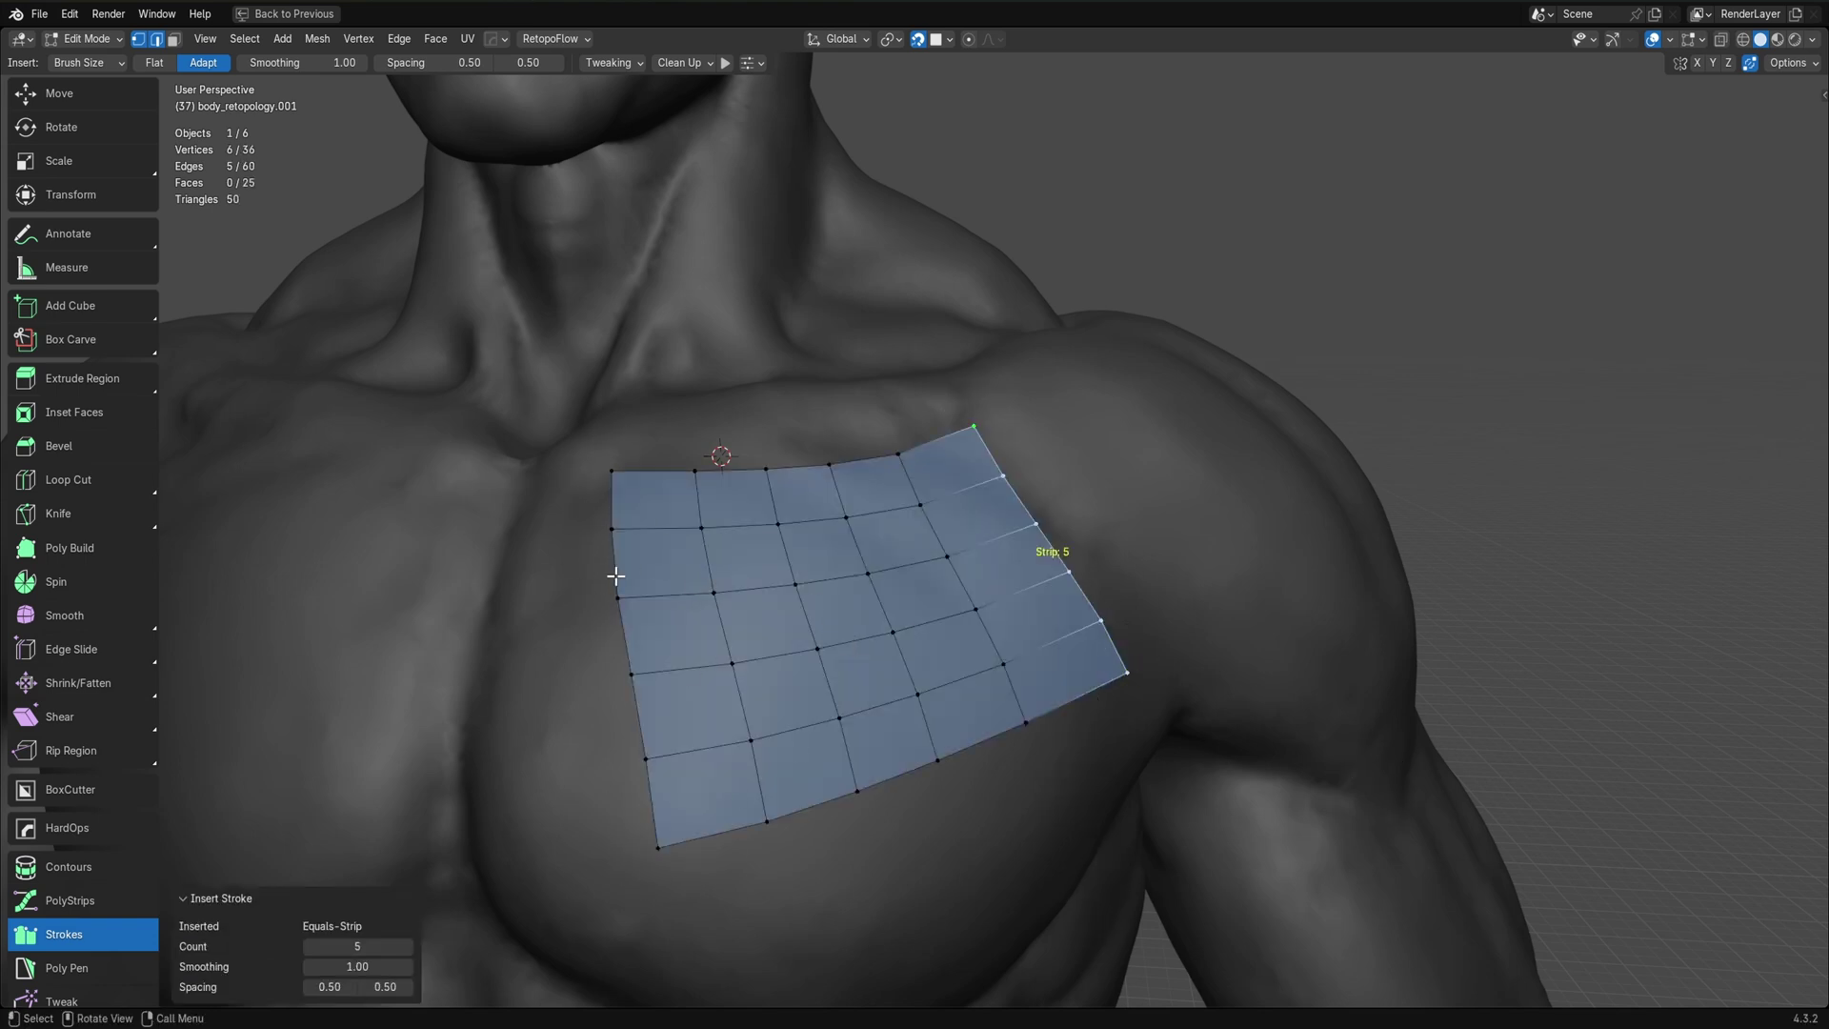
middle_click_drag(1230, 626, 1141, 638)
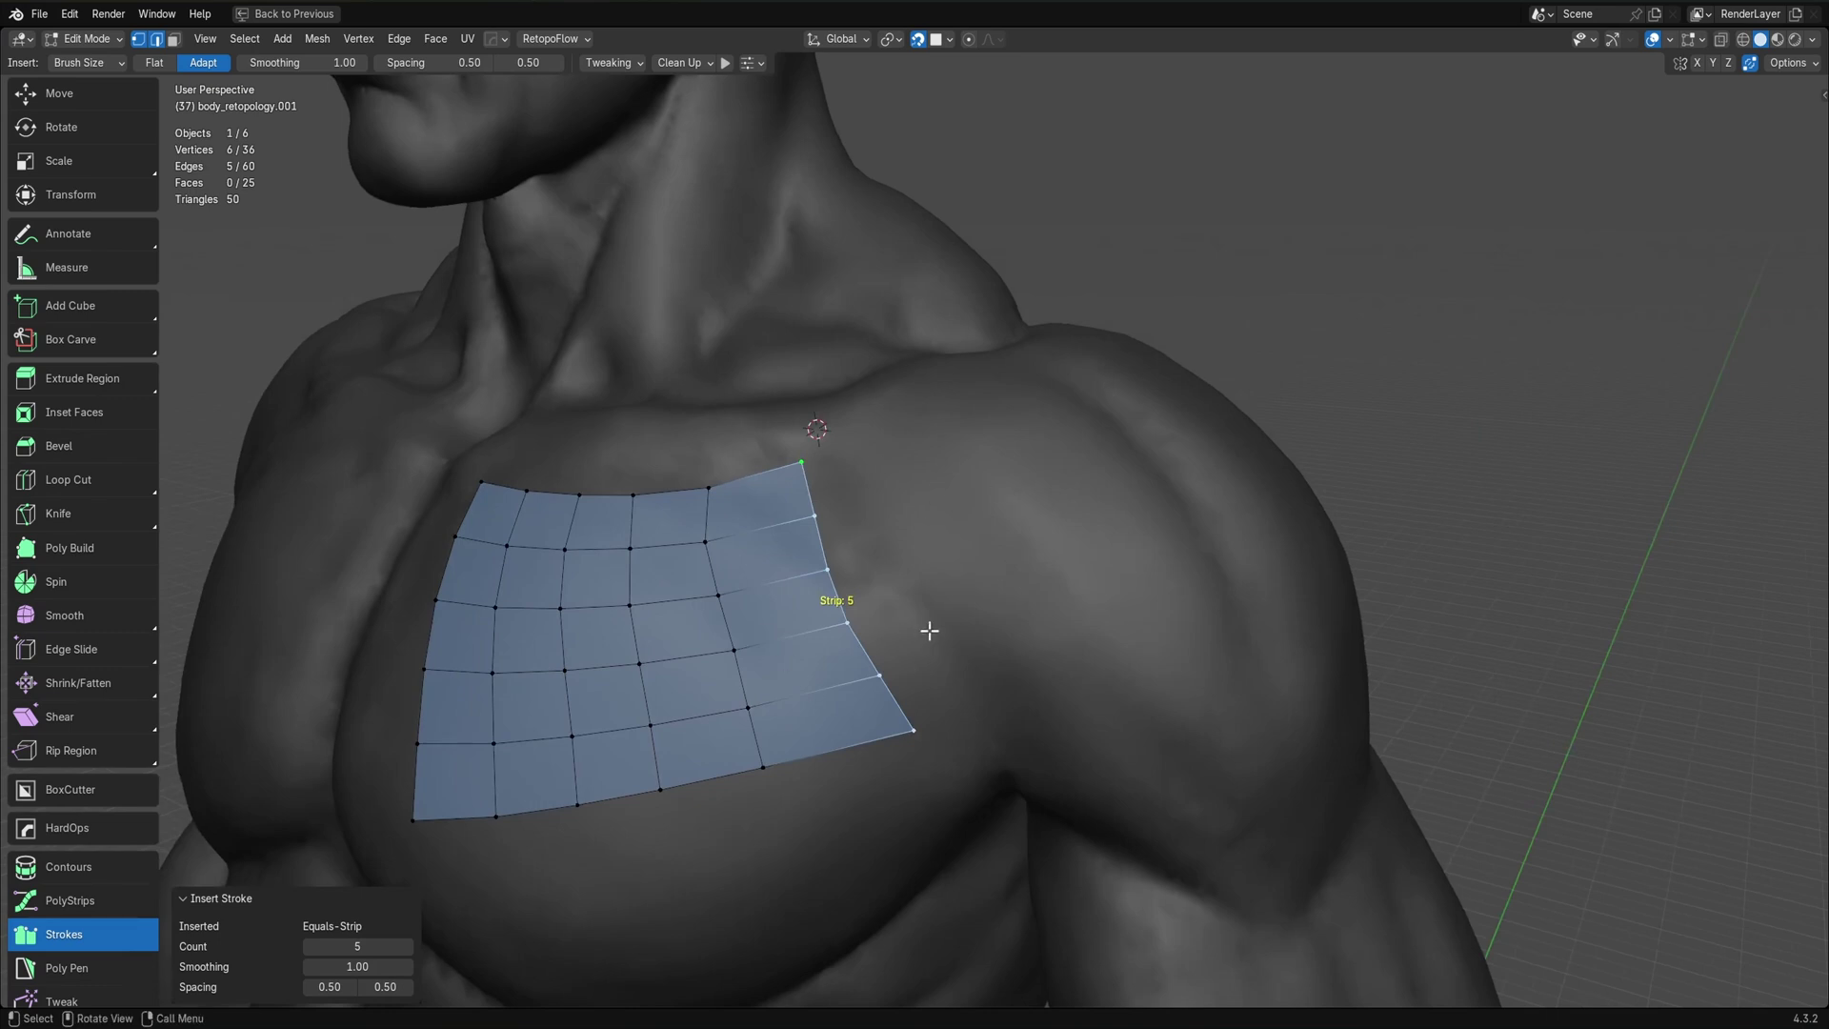
middle_click_drag(930, 628, 1033, 608)
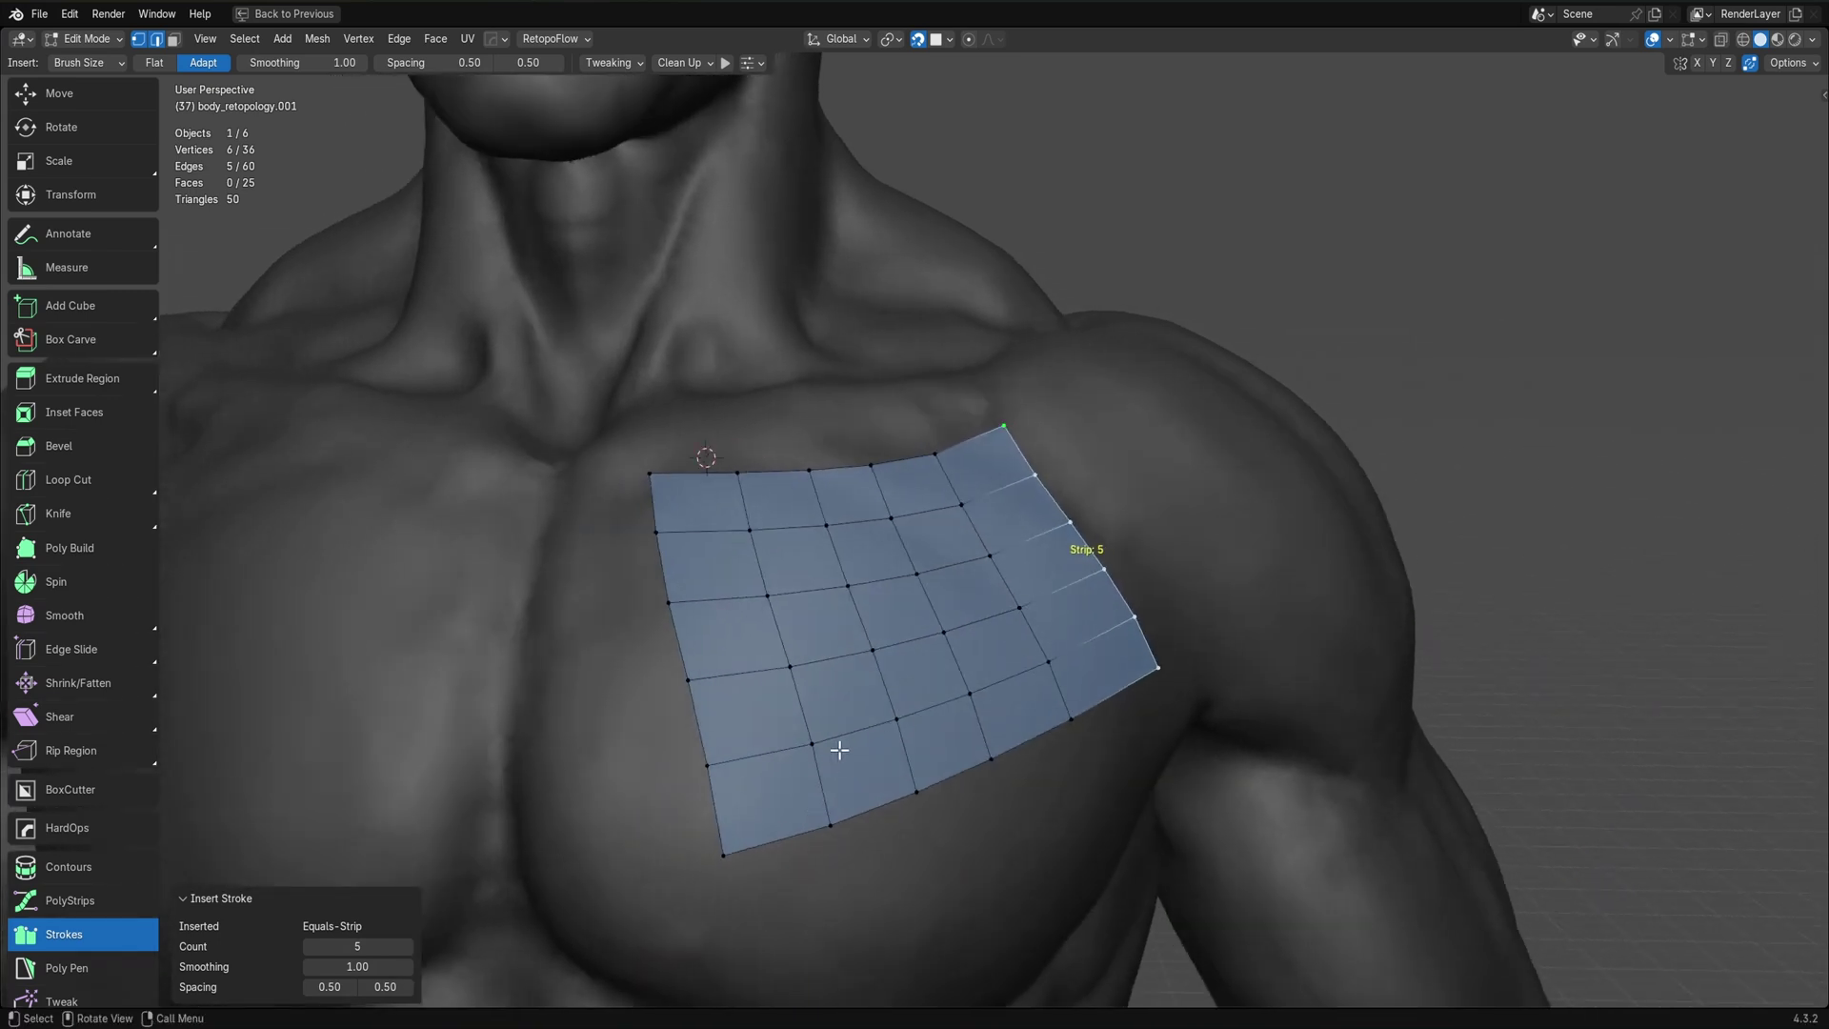
key("ctrl+z")
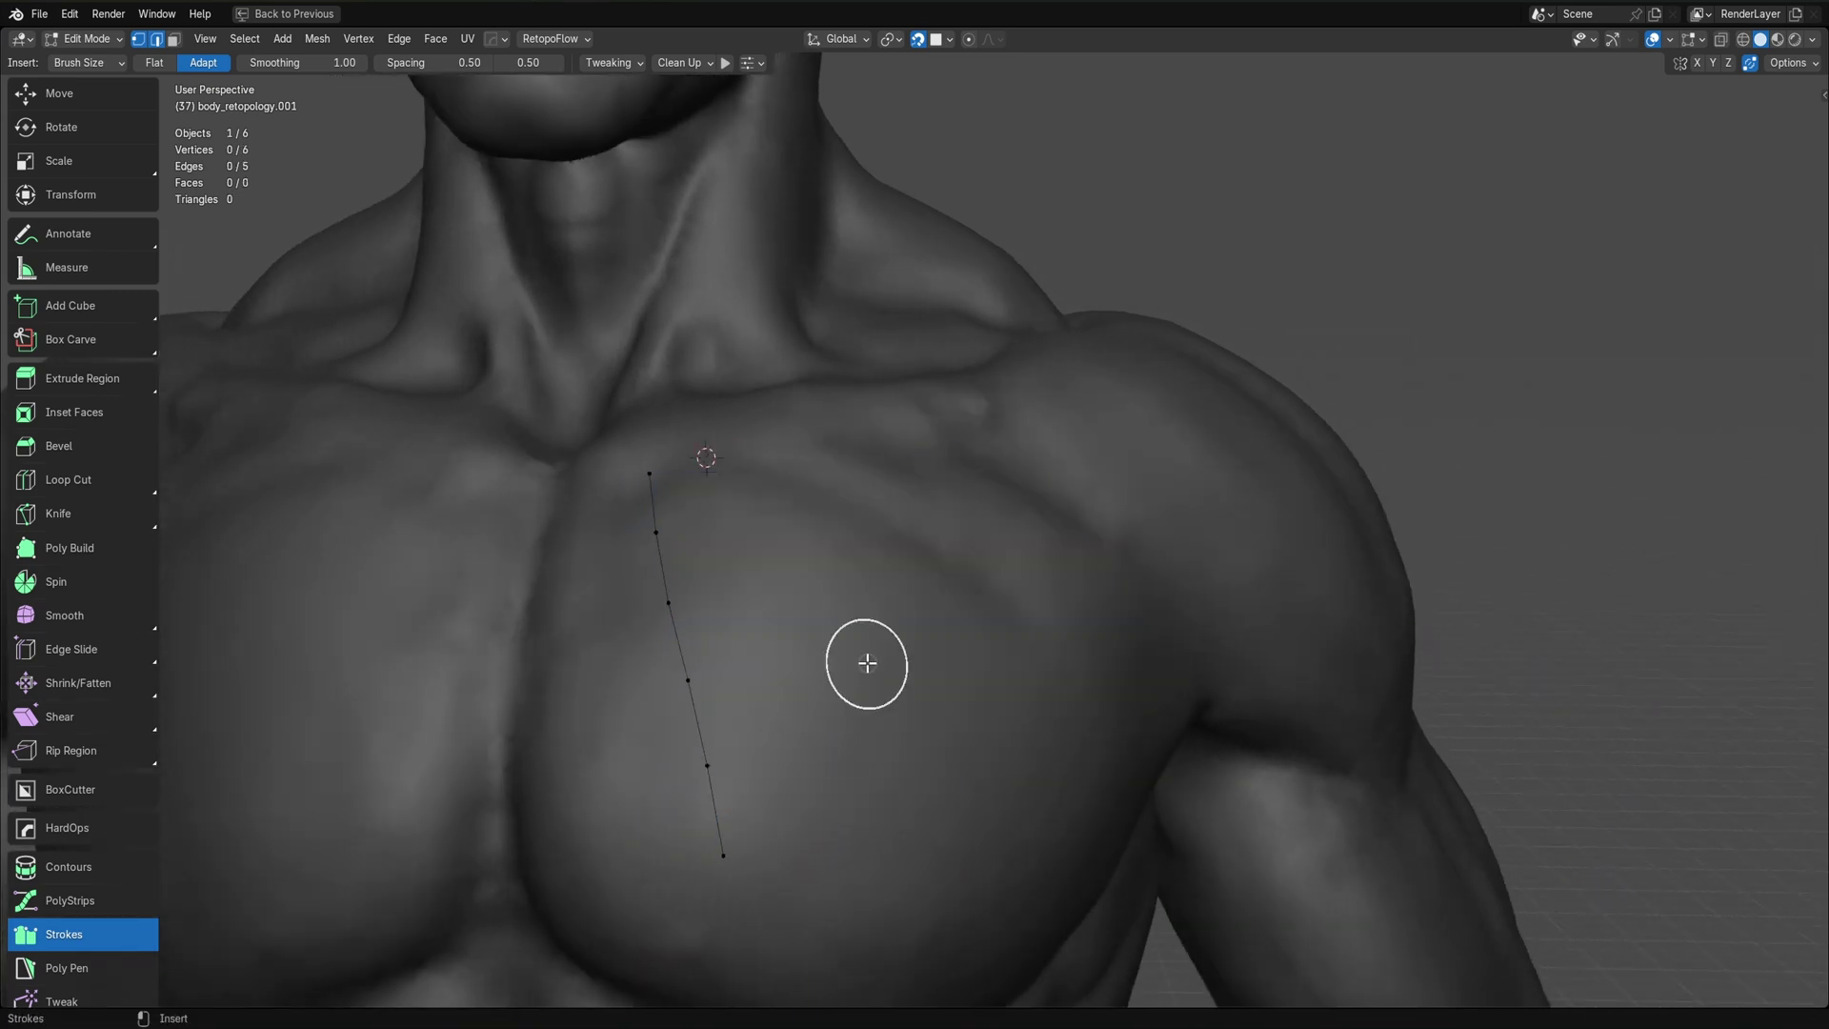
key("ctrl+z")
scroll(866, 661, "down", 5)
Draw a two-span strip down the chest, then try and undo eight- and ten-face shoulder patches
left_click_drag(831, 527, 829, 641)
scroll(1016, 682, "up", 4)
scroll(914, 629, "up", 1)
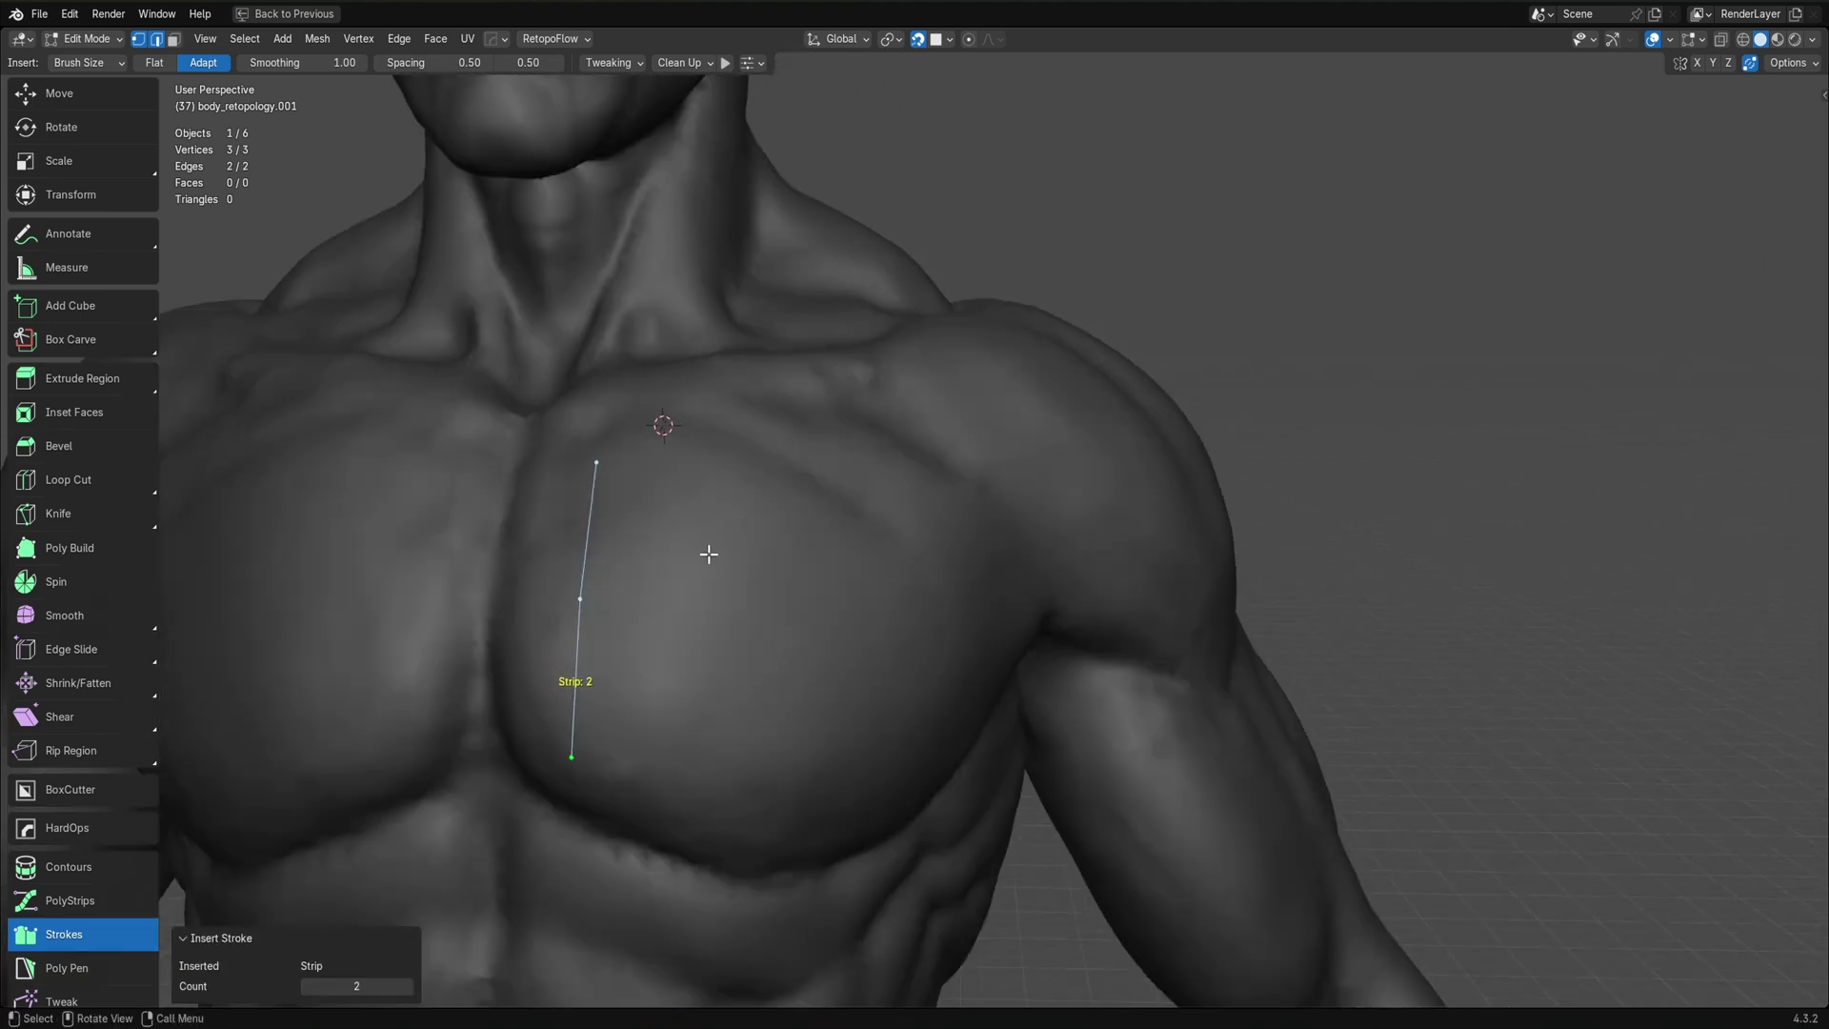
mouse_move(874, 447)
left_mouse_down()
mouse_move(949, 548)
mouse_move(956, 664)
left_mouse_up()
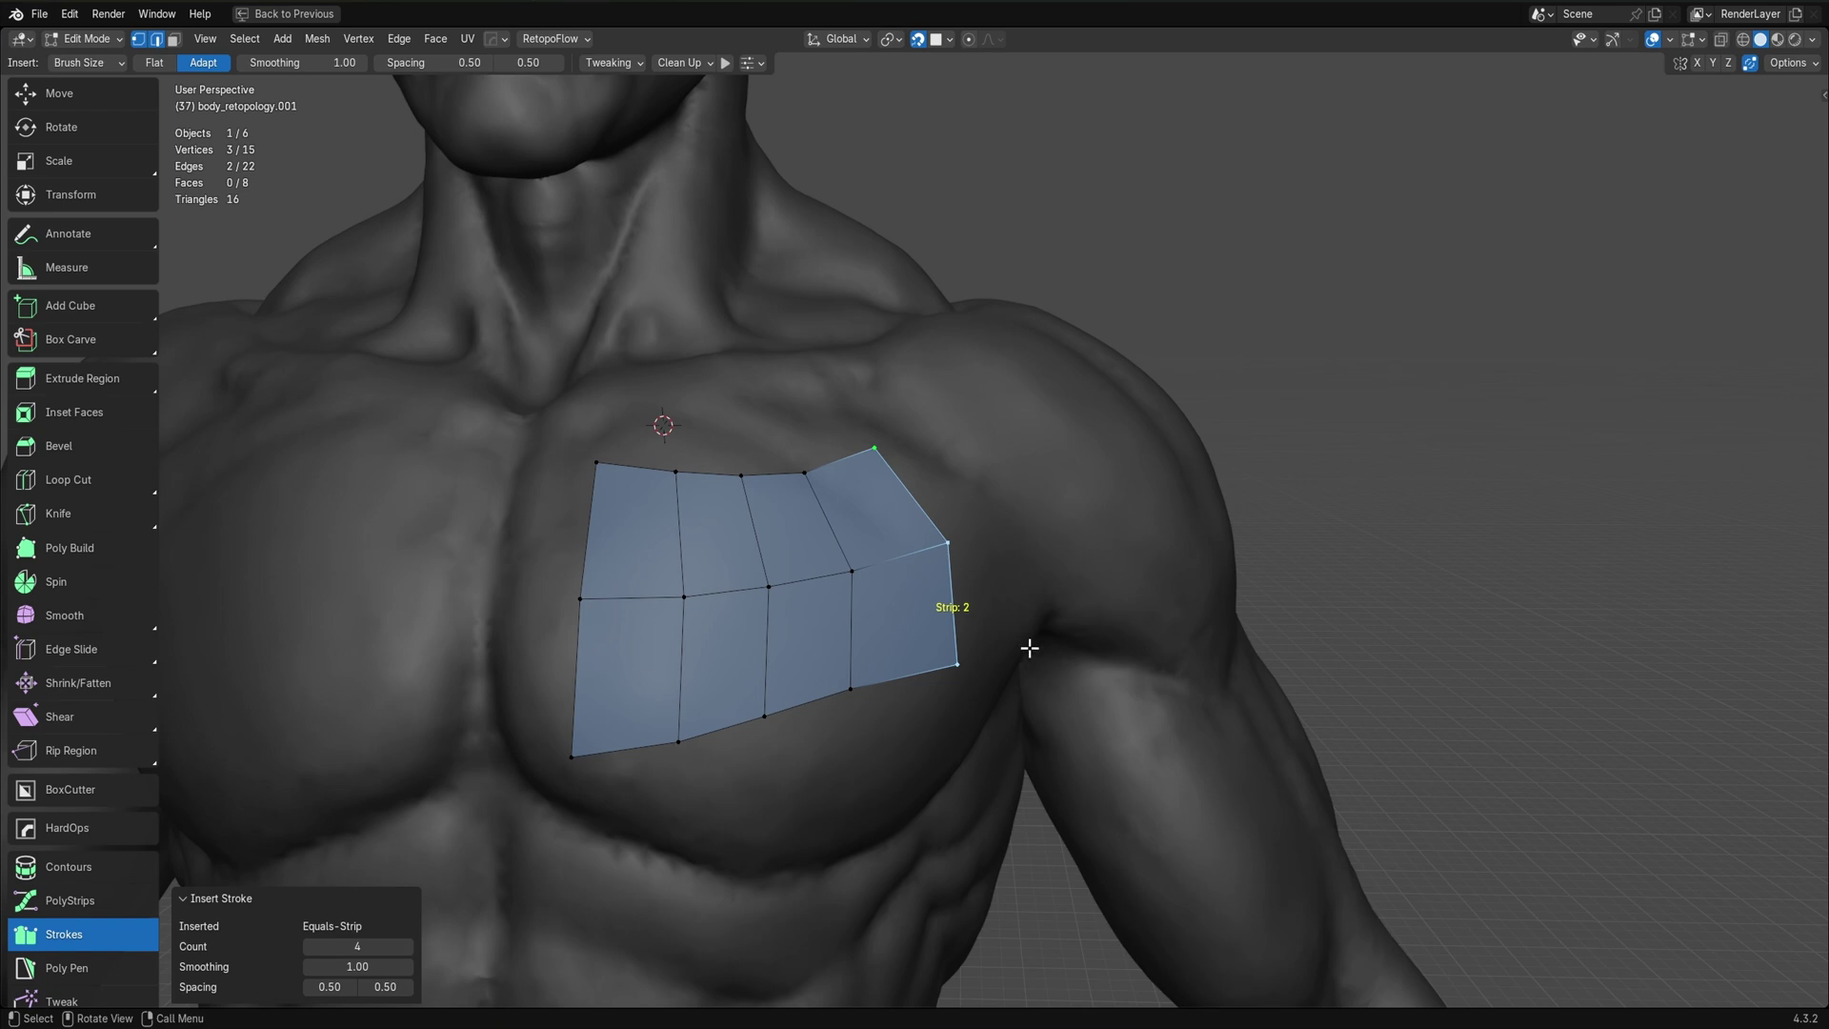
key("ctrl+z")
middle_click_drag(898, 617, 845, 502)
mouse_move(806, 443)
left_mouse_down()
mouse_move(871, 496)
mouse_move(943, 687)
left_mouse_up()
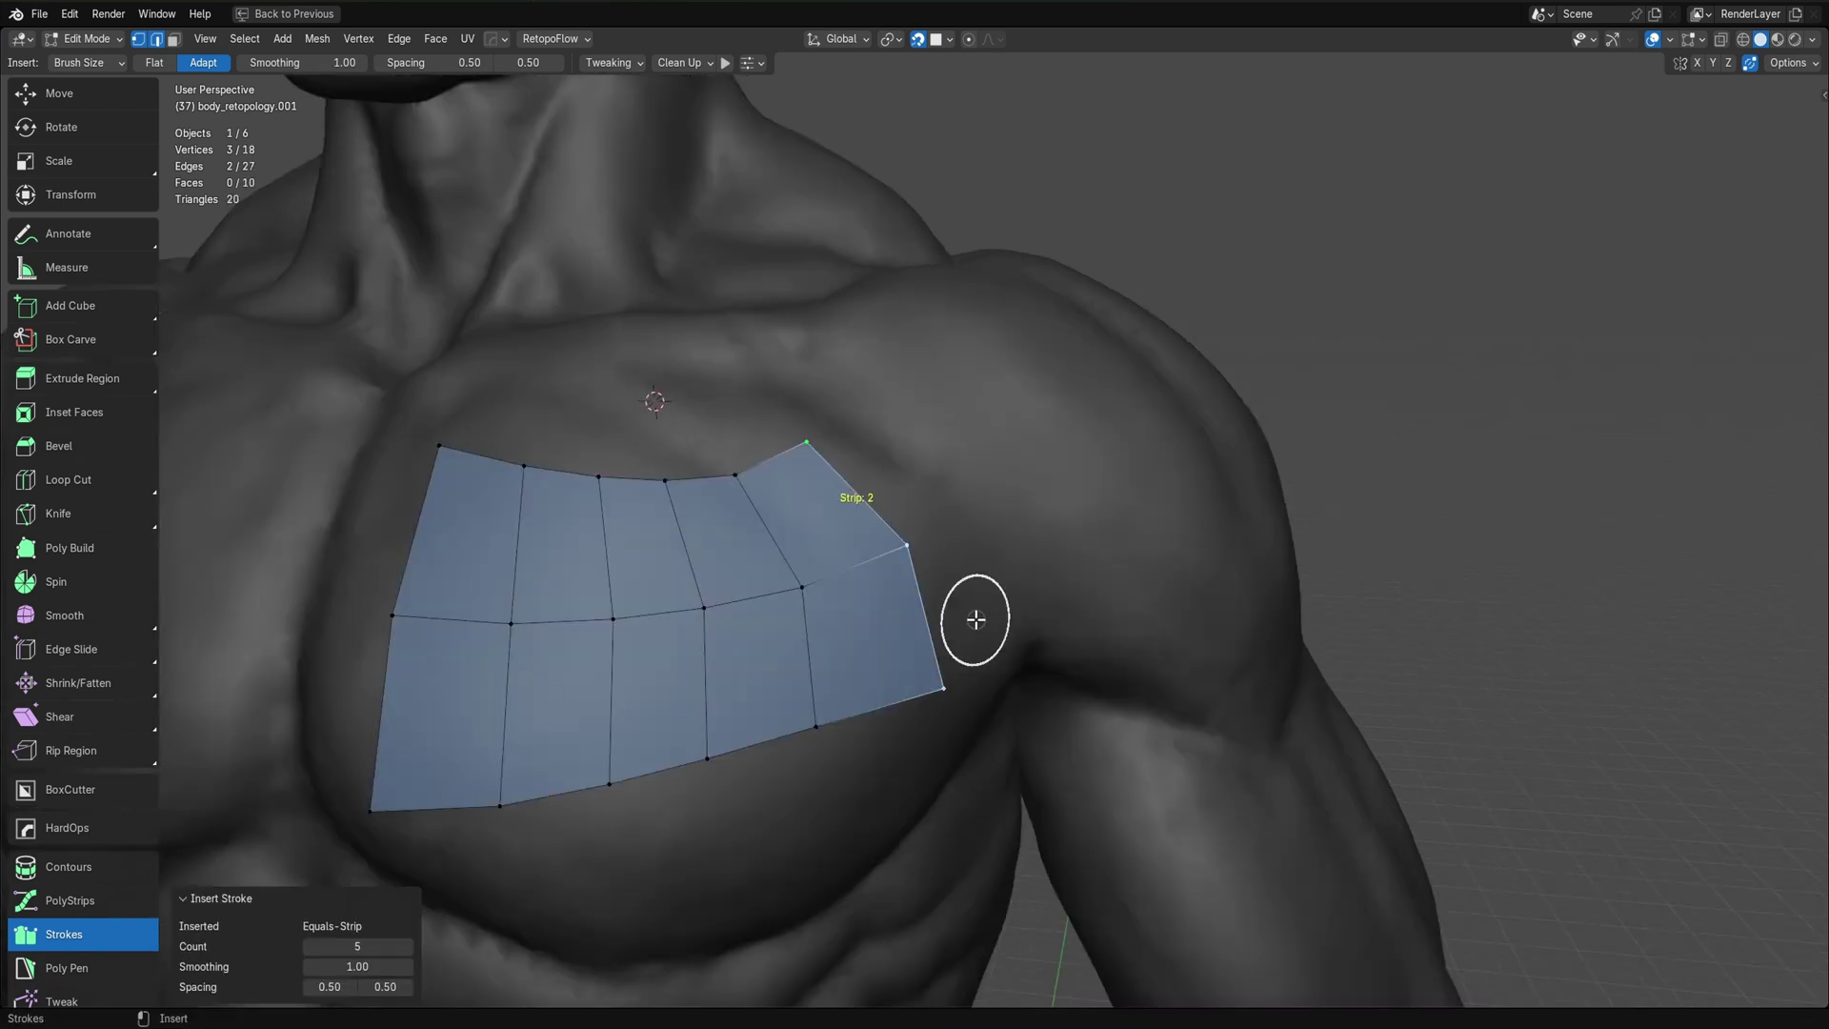
key("ctrl+z")
scroll(792, 604, "down", 2)
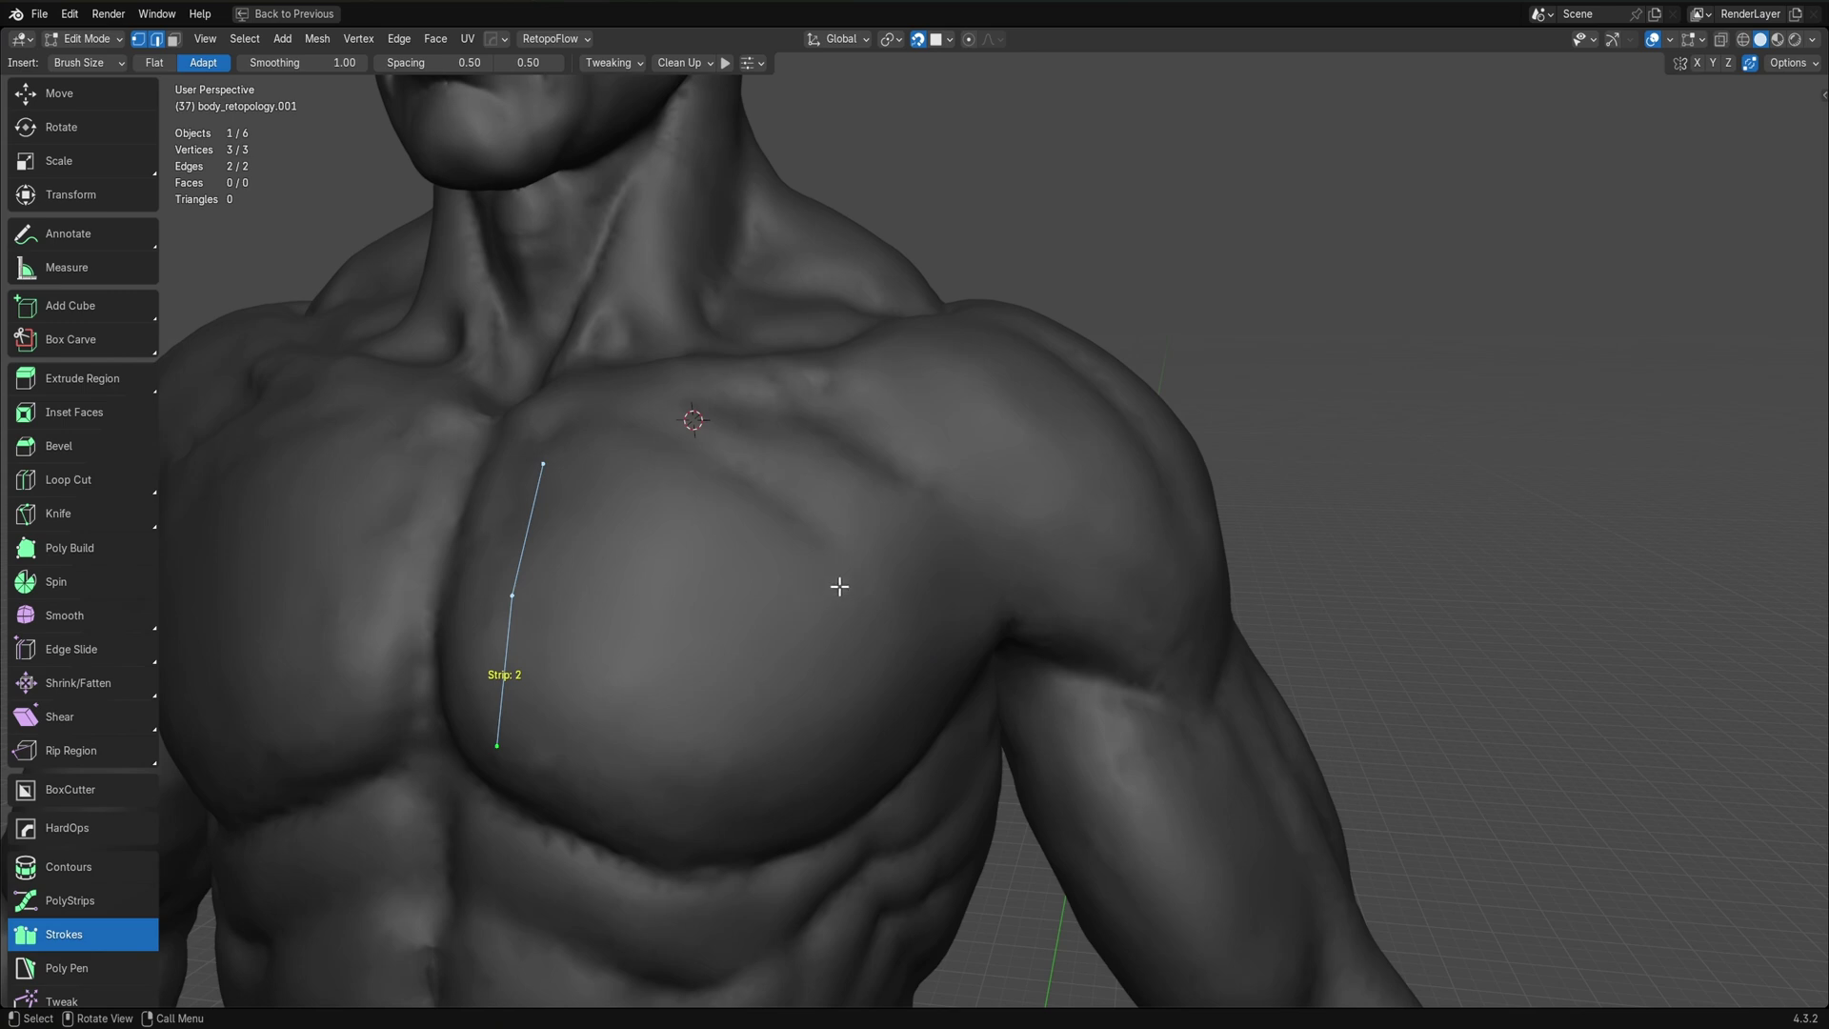
middle_click_drag(839, 585, 879, 571)
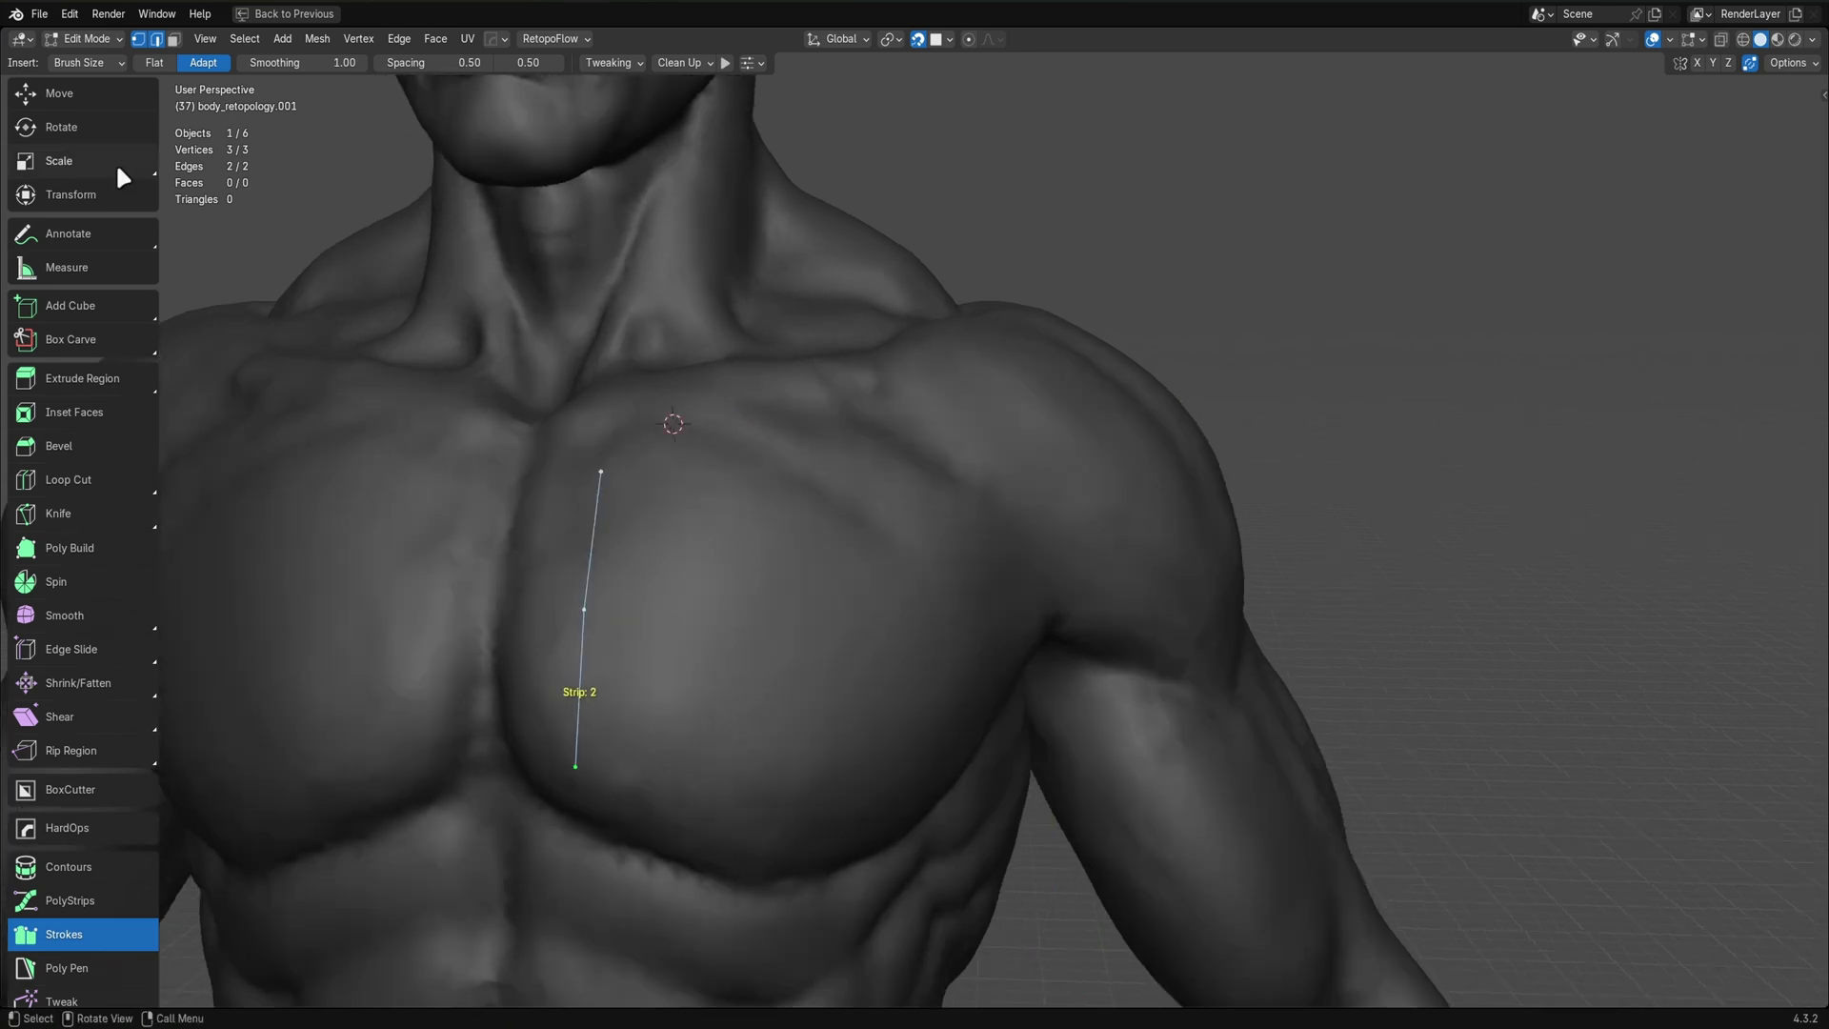
Change the Insert span count method to Fixed
left_click(107, 60)
left_click(106, 130)
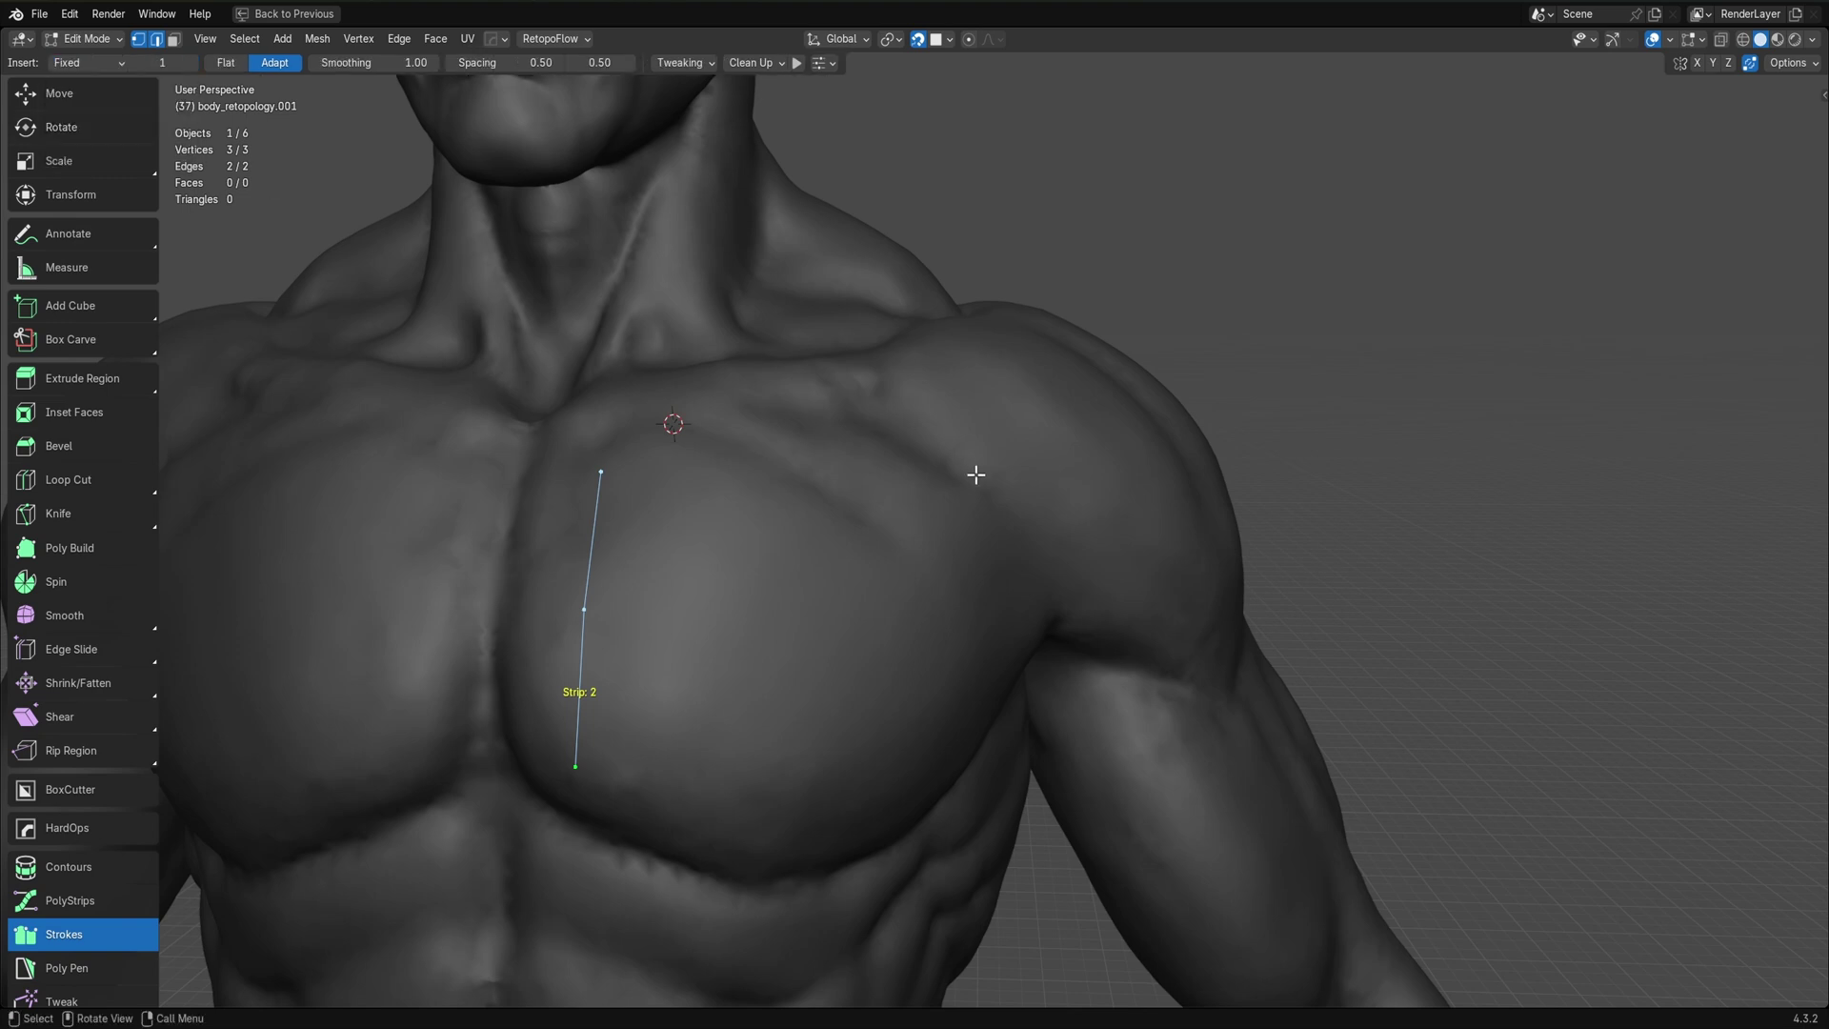
middle_click_drag(951, 575, 930, 583)
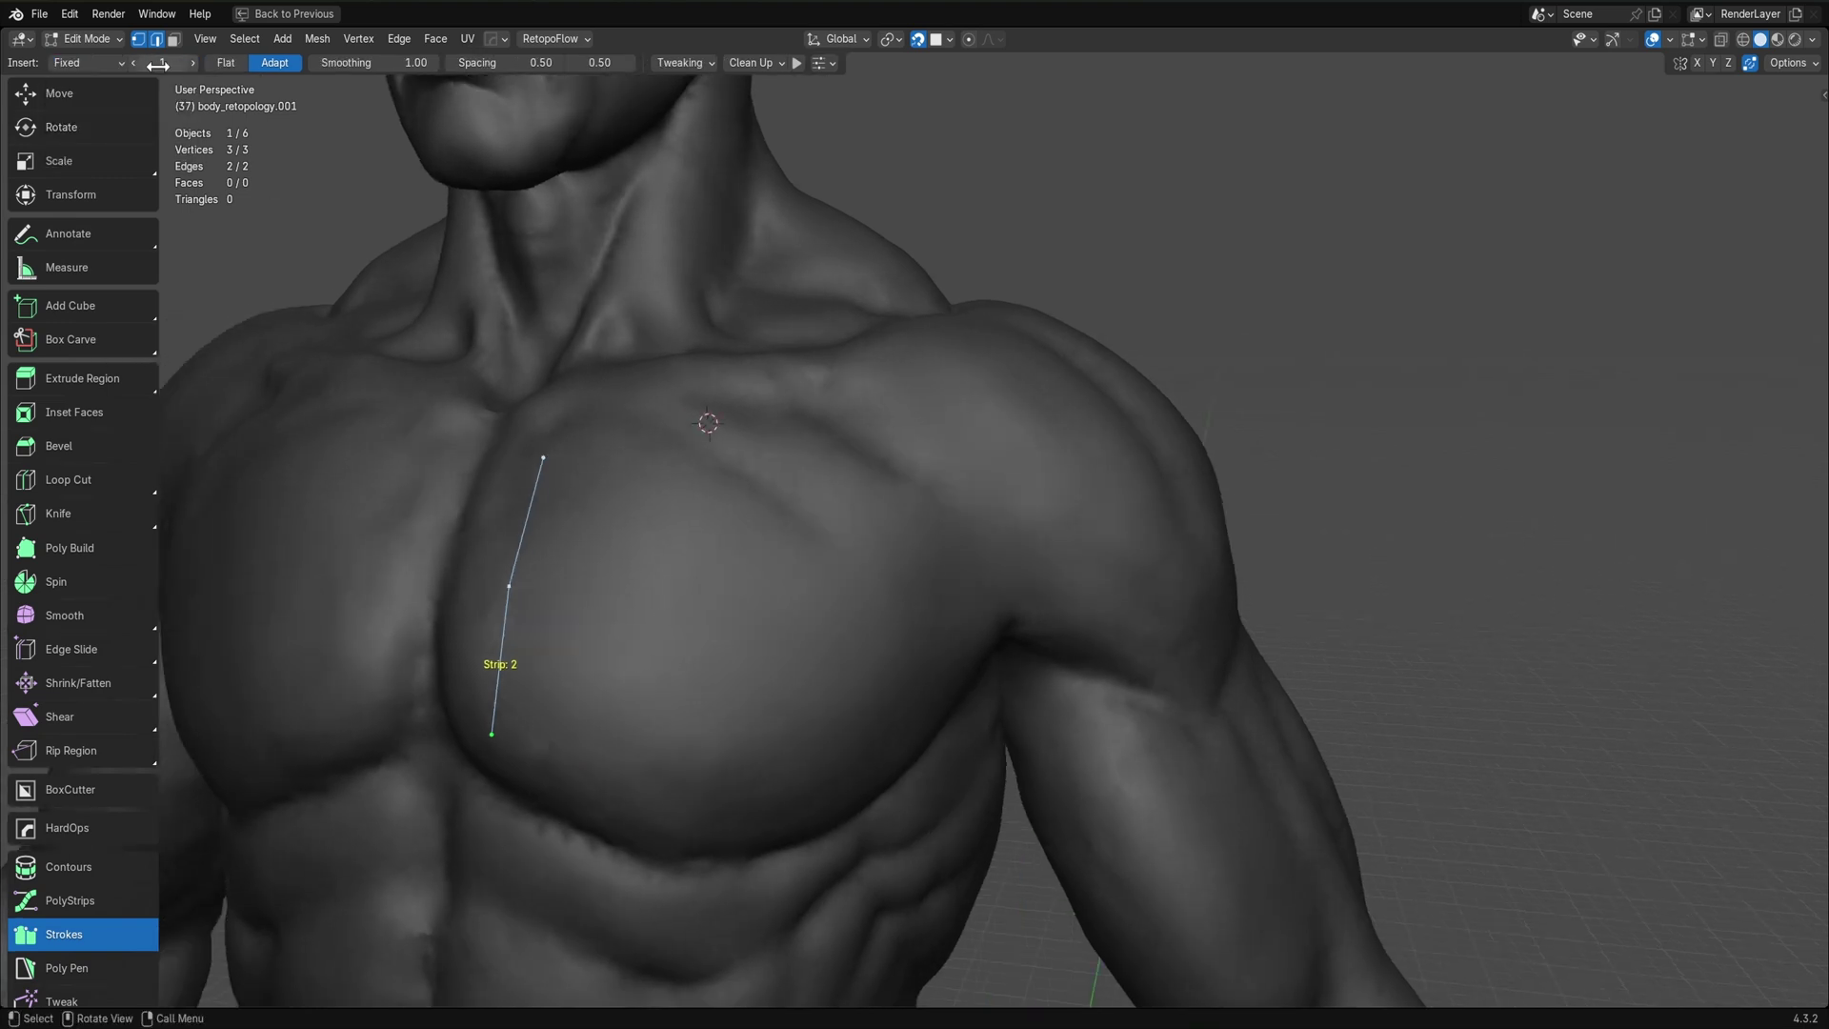
Try one-span patches extending from the strip toward the shoulder, then undo them
left_click_drag(732, 448, 777, 762)
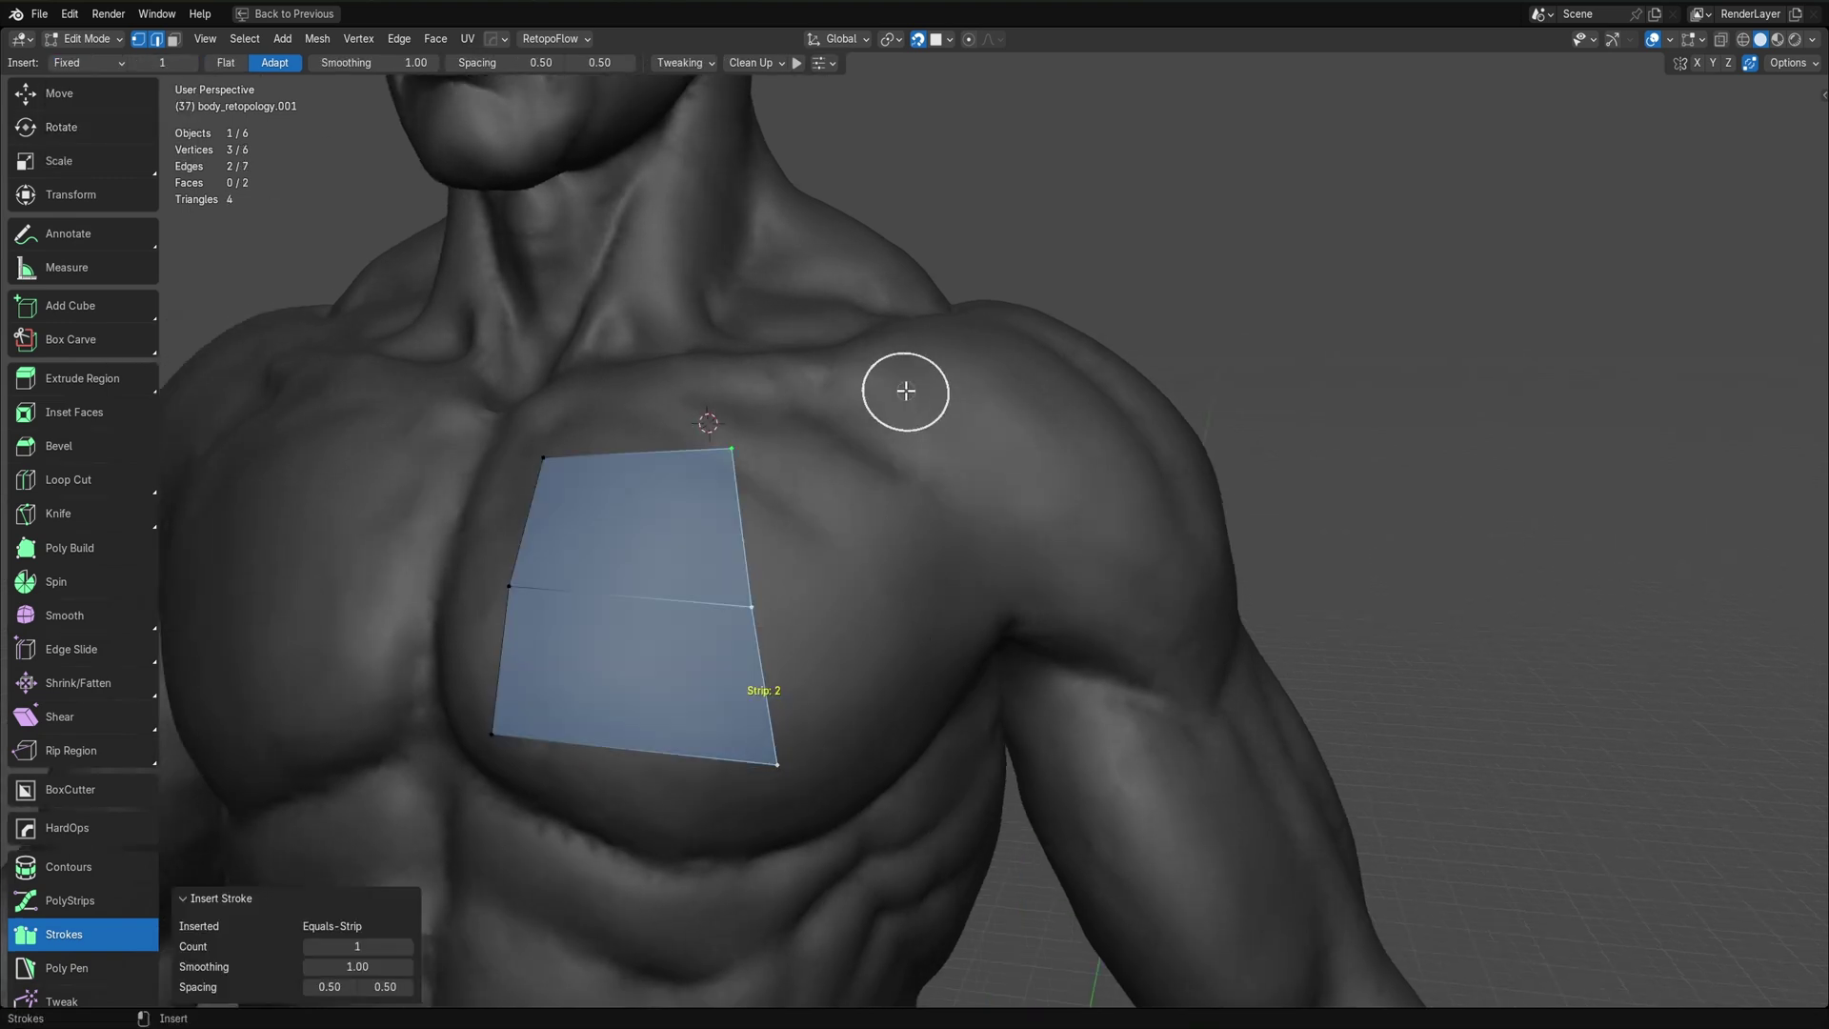
mouse_move(905, 390)
left_mouse_down()
mouse_move(842, 444)
mouse_move(991, 535)
left_mouse_up()
left_click_drag(956, 362, 1077, 469)
middle_click_drag(1121, 617, 1012, 421)
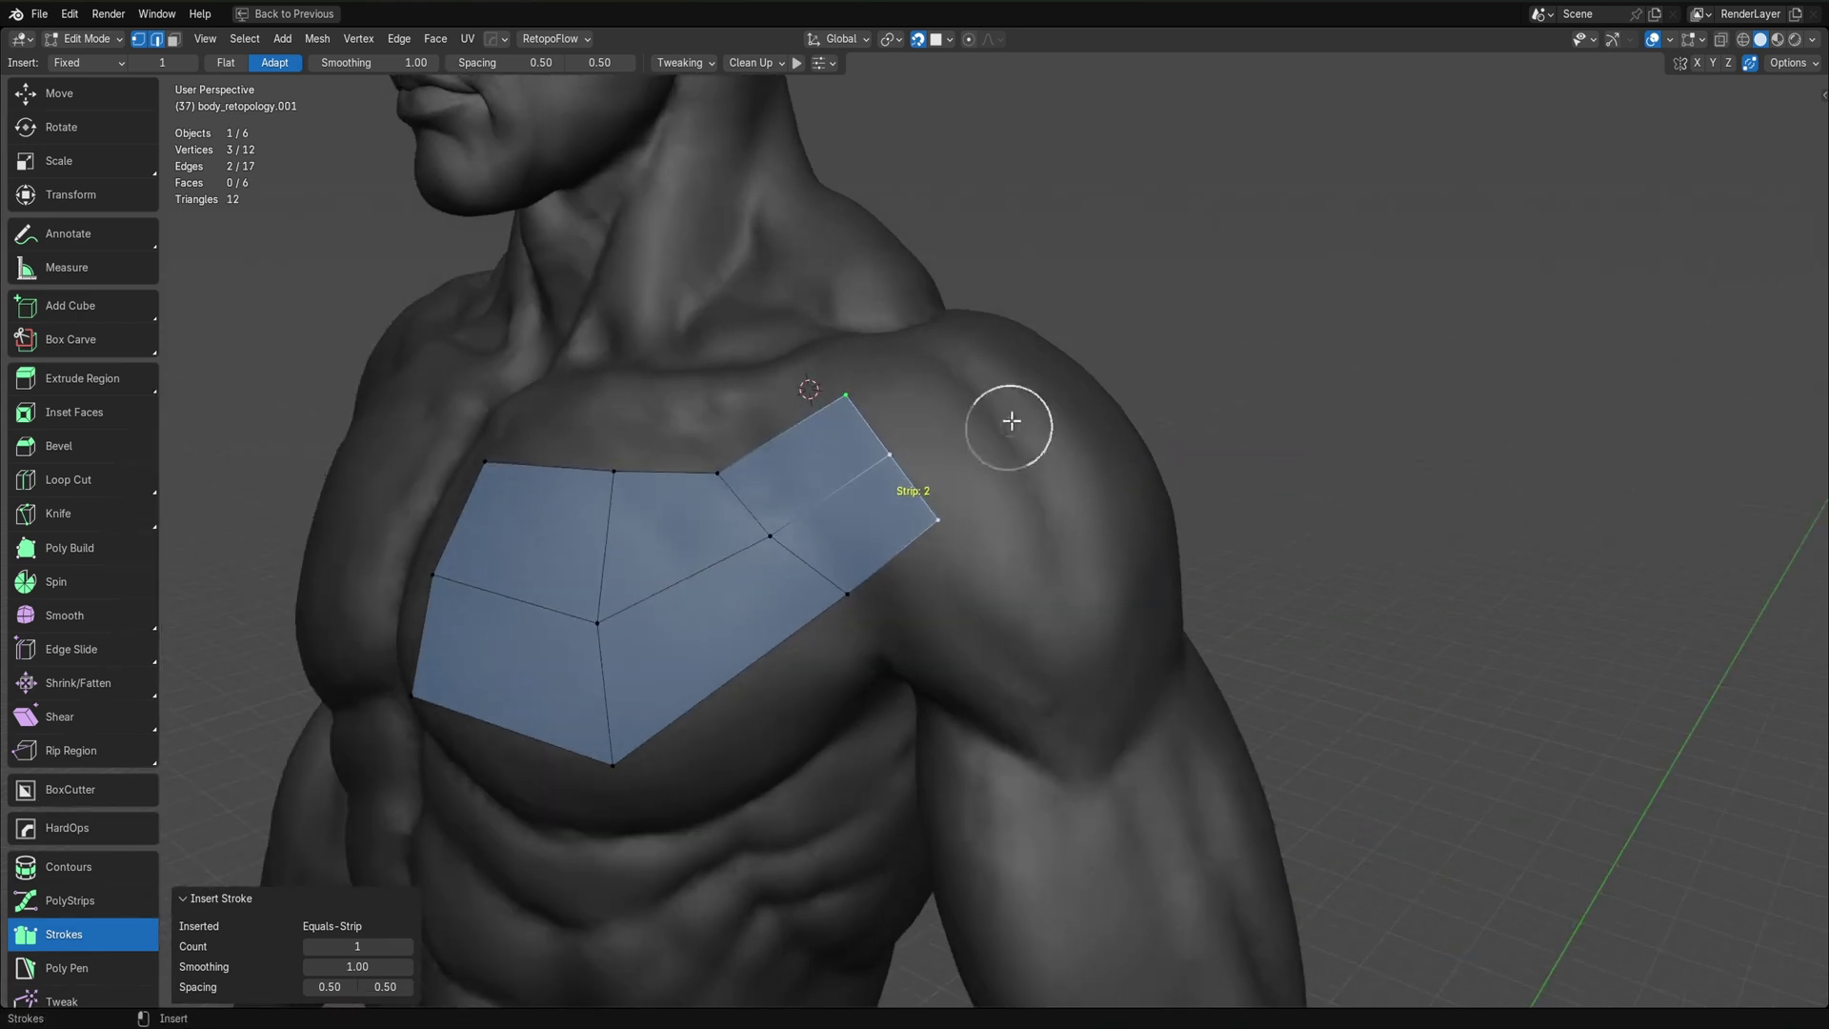
key("ctrl+z")
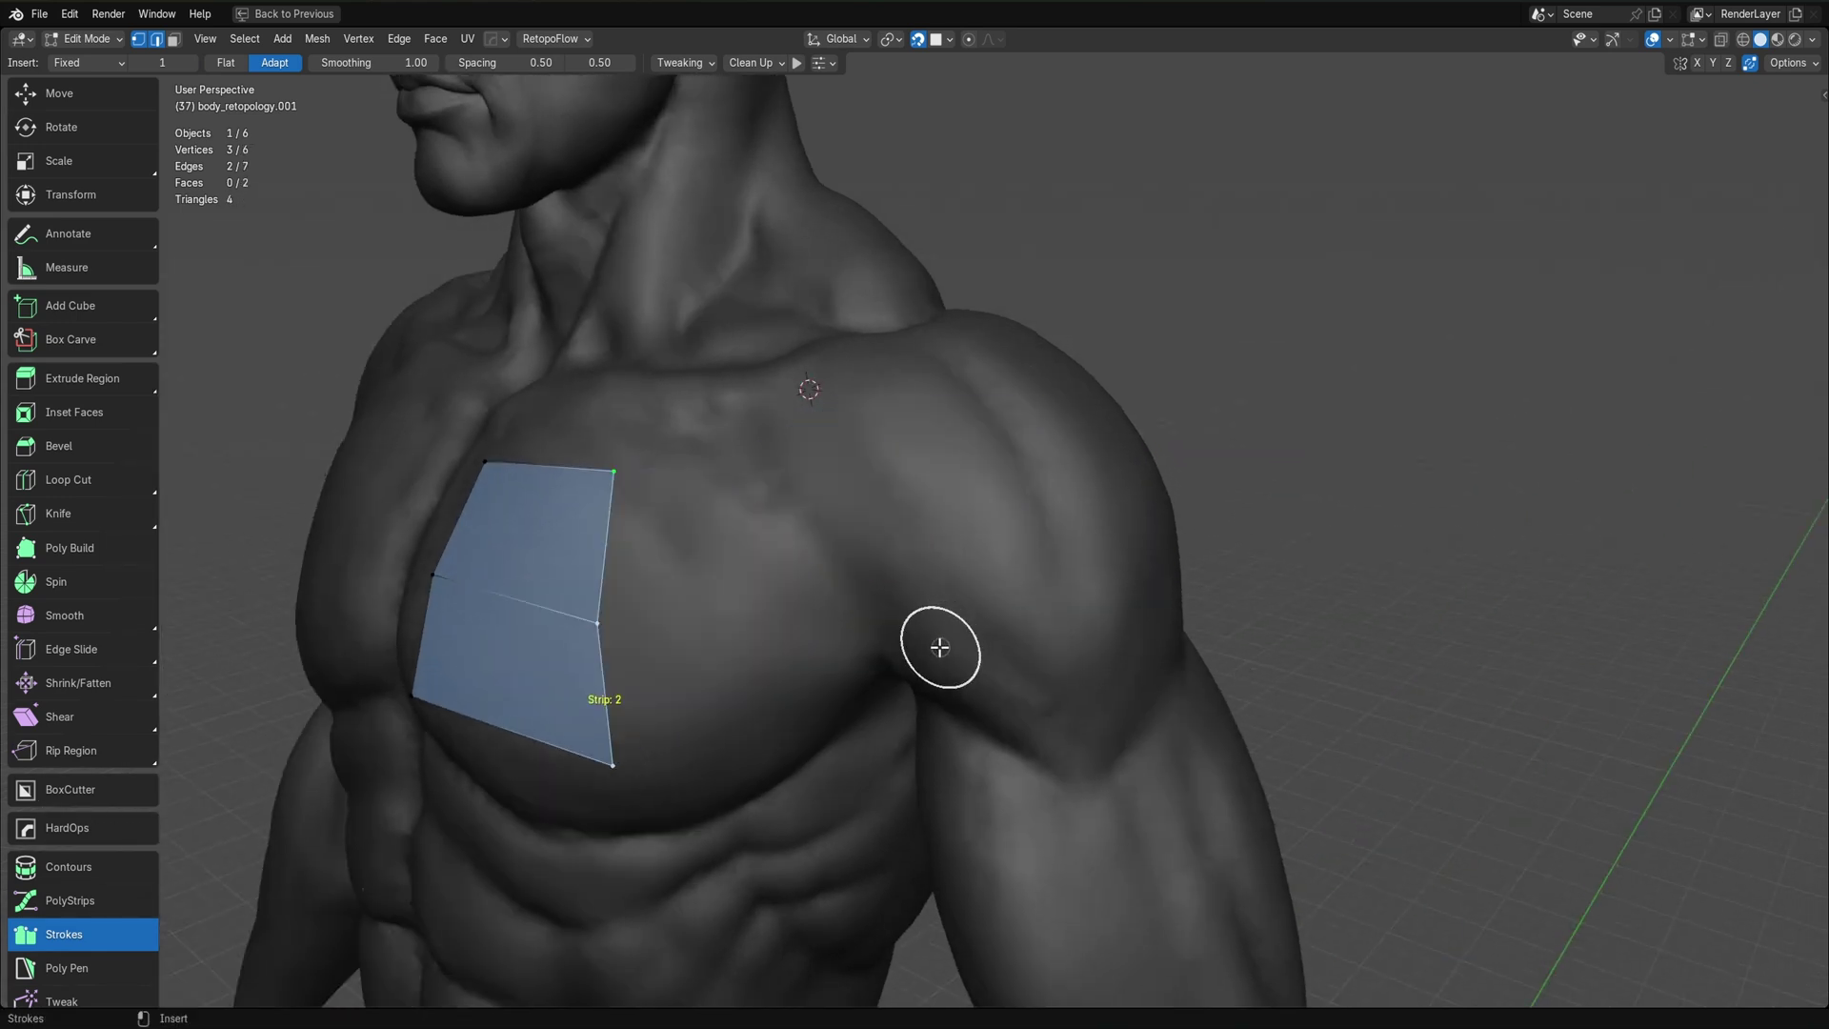
middle_click_drag(939, 645, 849, 626)
key("ctrl+z")
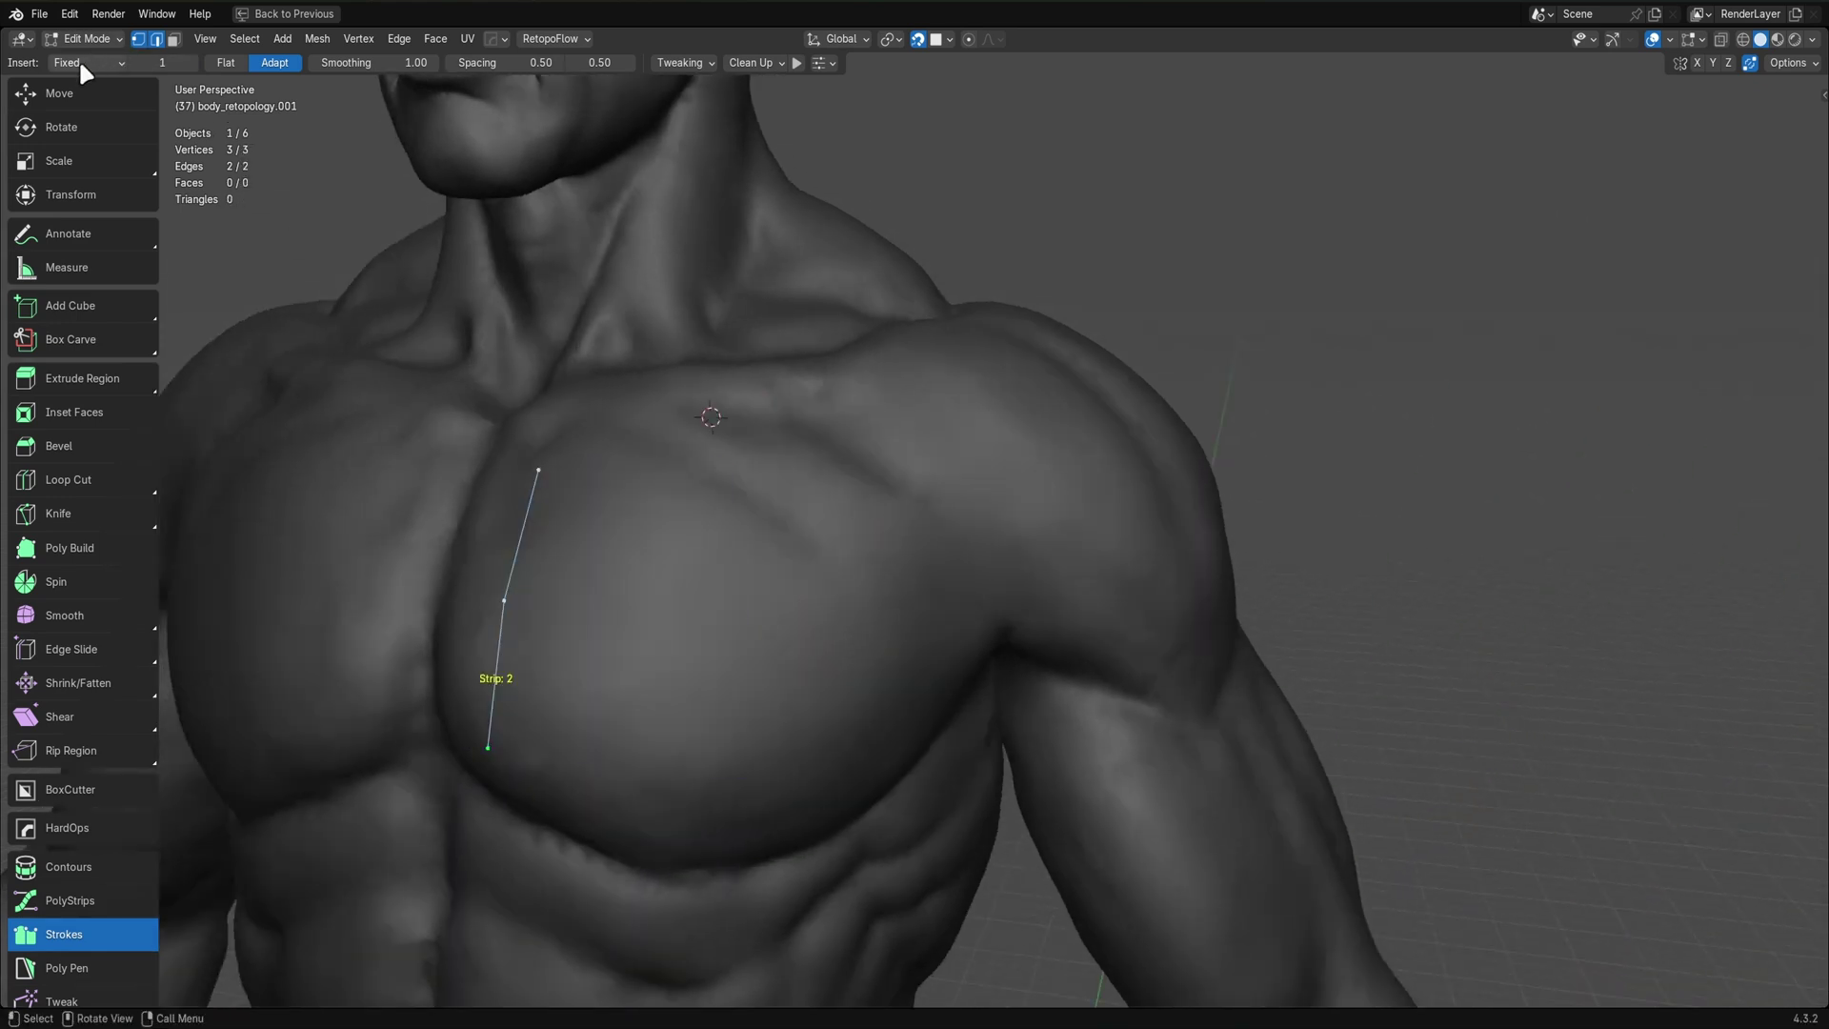
Set the span count method to Average and undo the leftover two-segment strip
left_click(79, 59)
left_click(103, 145)
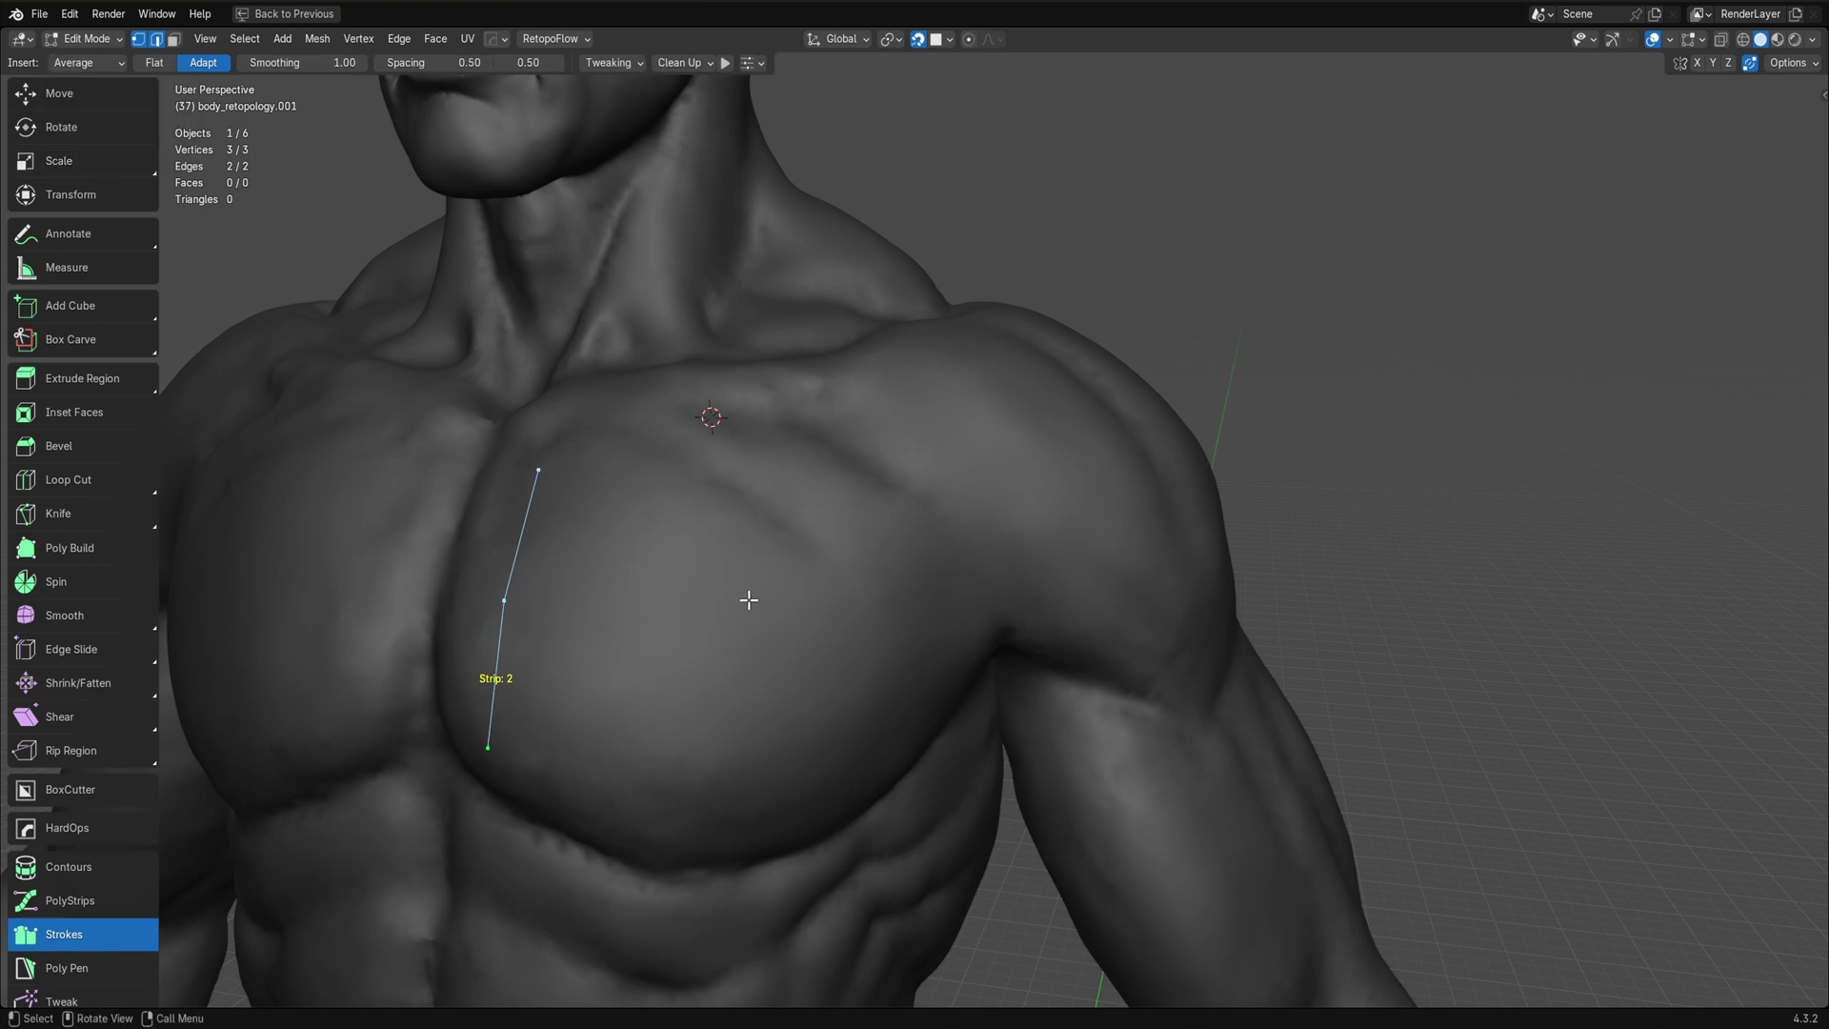
key("ctrl+z")
Try a strip beside the sternum with a 4x4 shoulder patch, then undo both
mouse_move(686, 613)
middle_mouse_down()
mouse_move(589, 568)
mouse_move(641, 523)
middle_mouse_up()
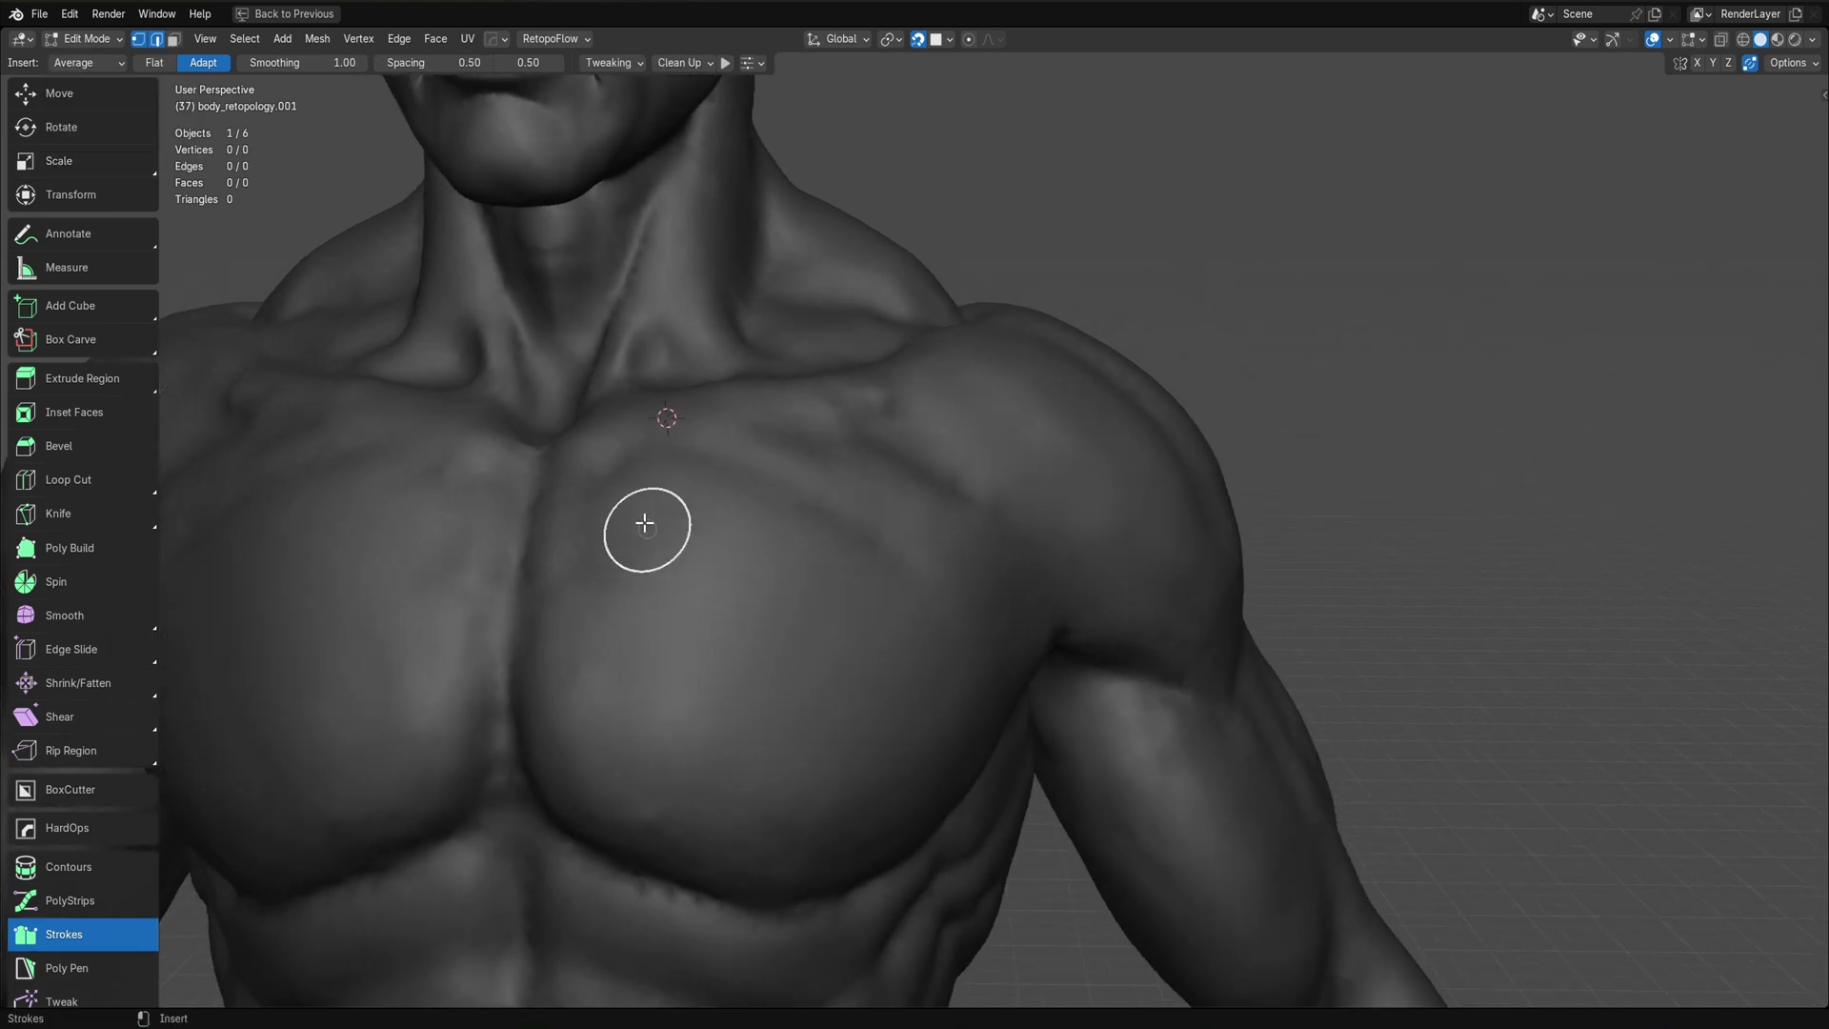
left_click_drag(619, 470, 618, 779)
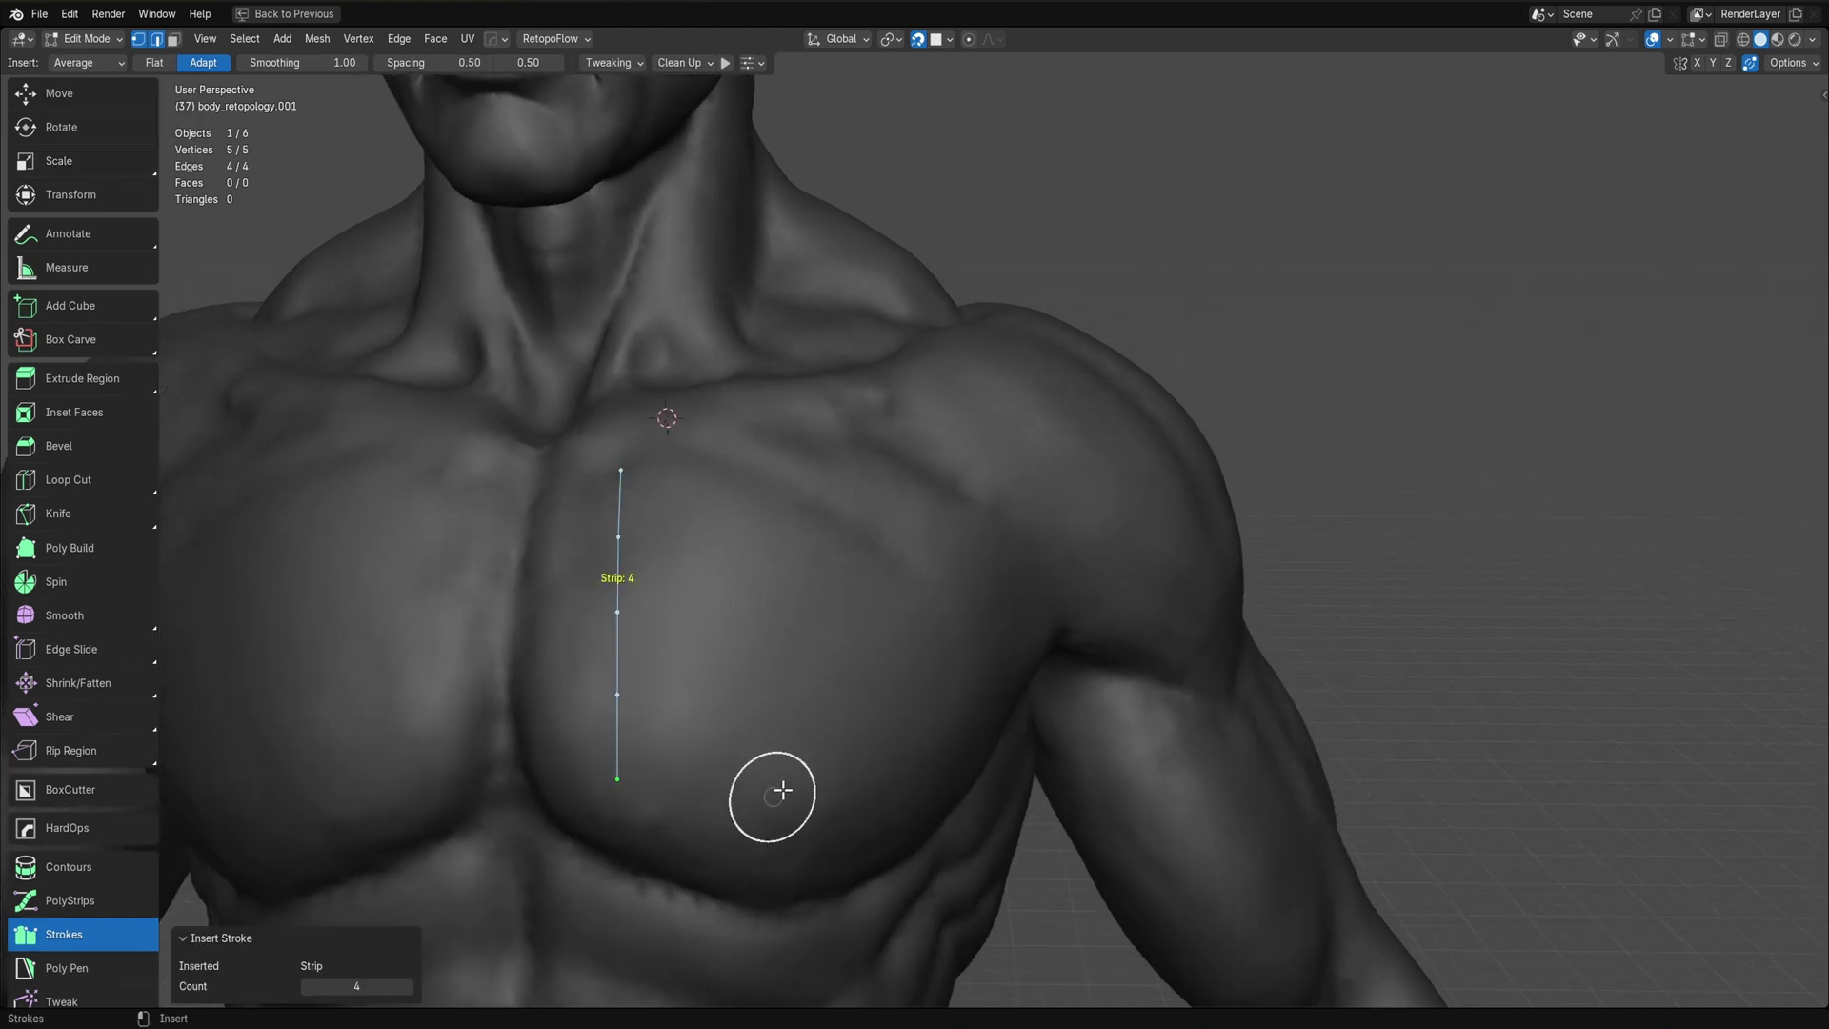
middle_click_drag(963, 682, 898, 682)
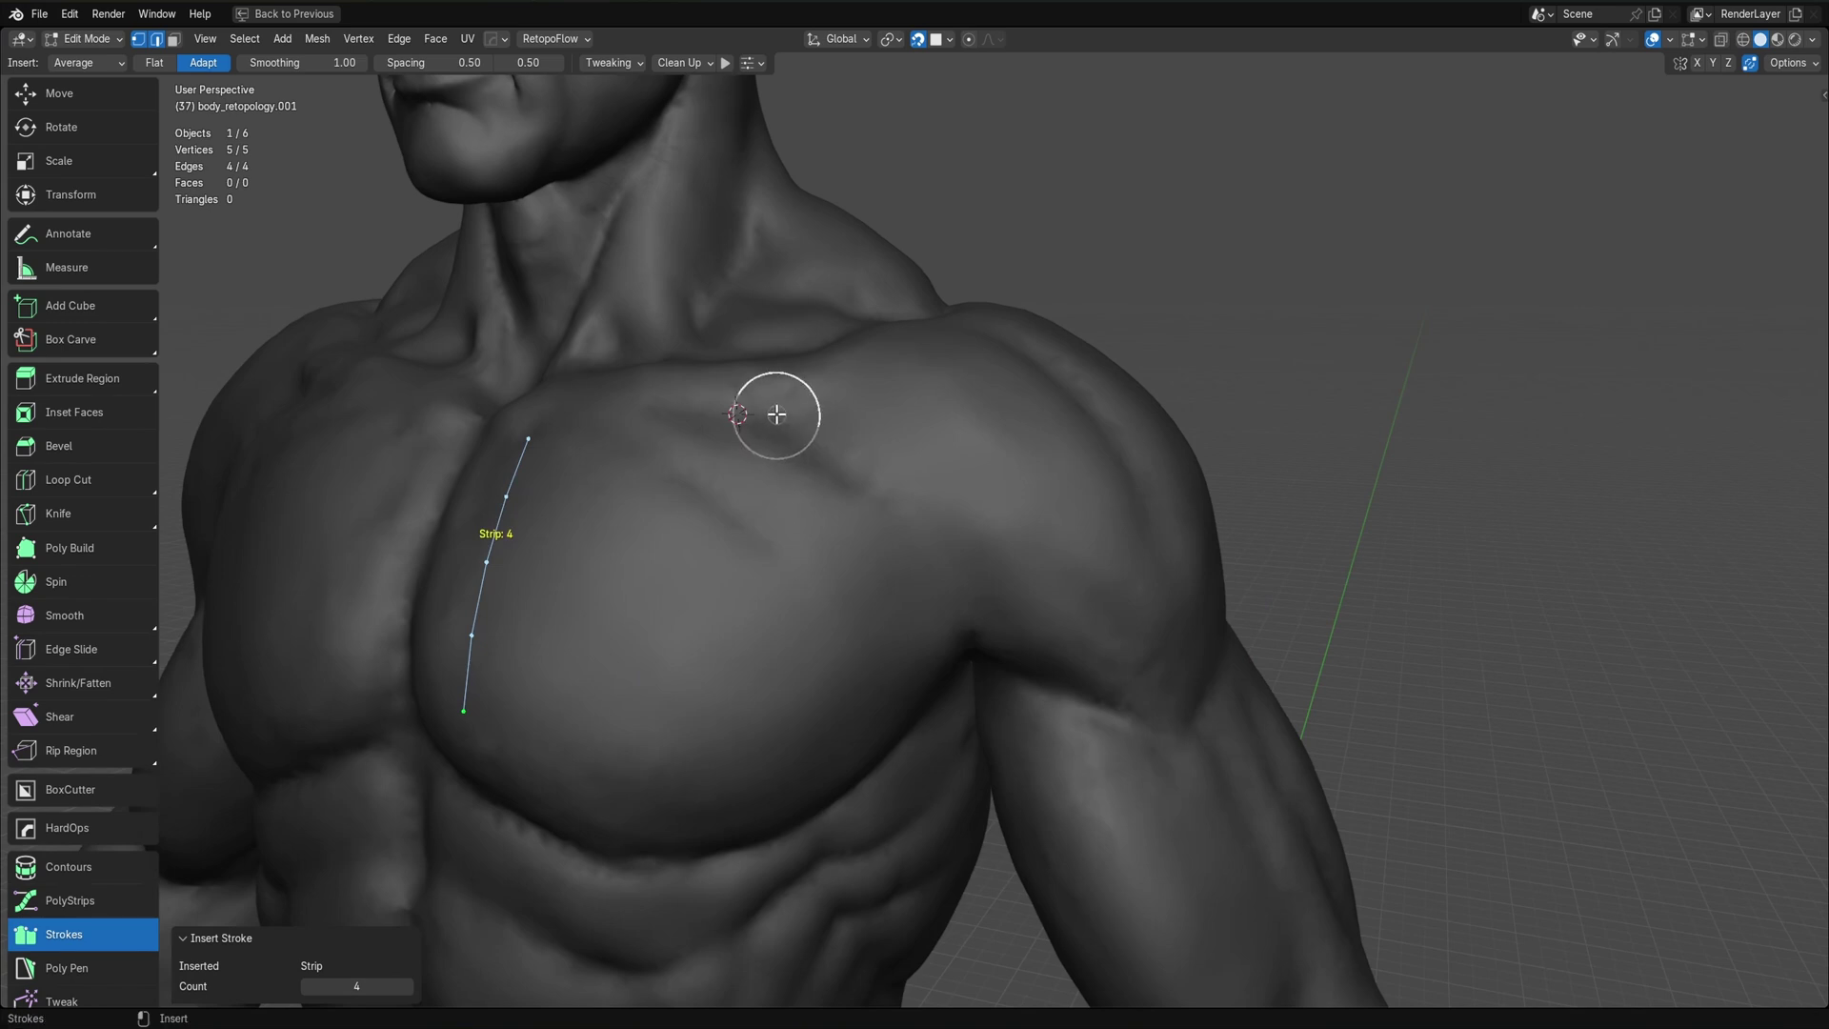
left_click_drag(776, 416, 961, 607)
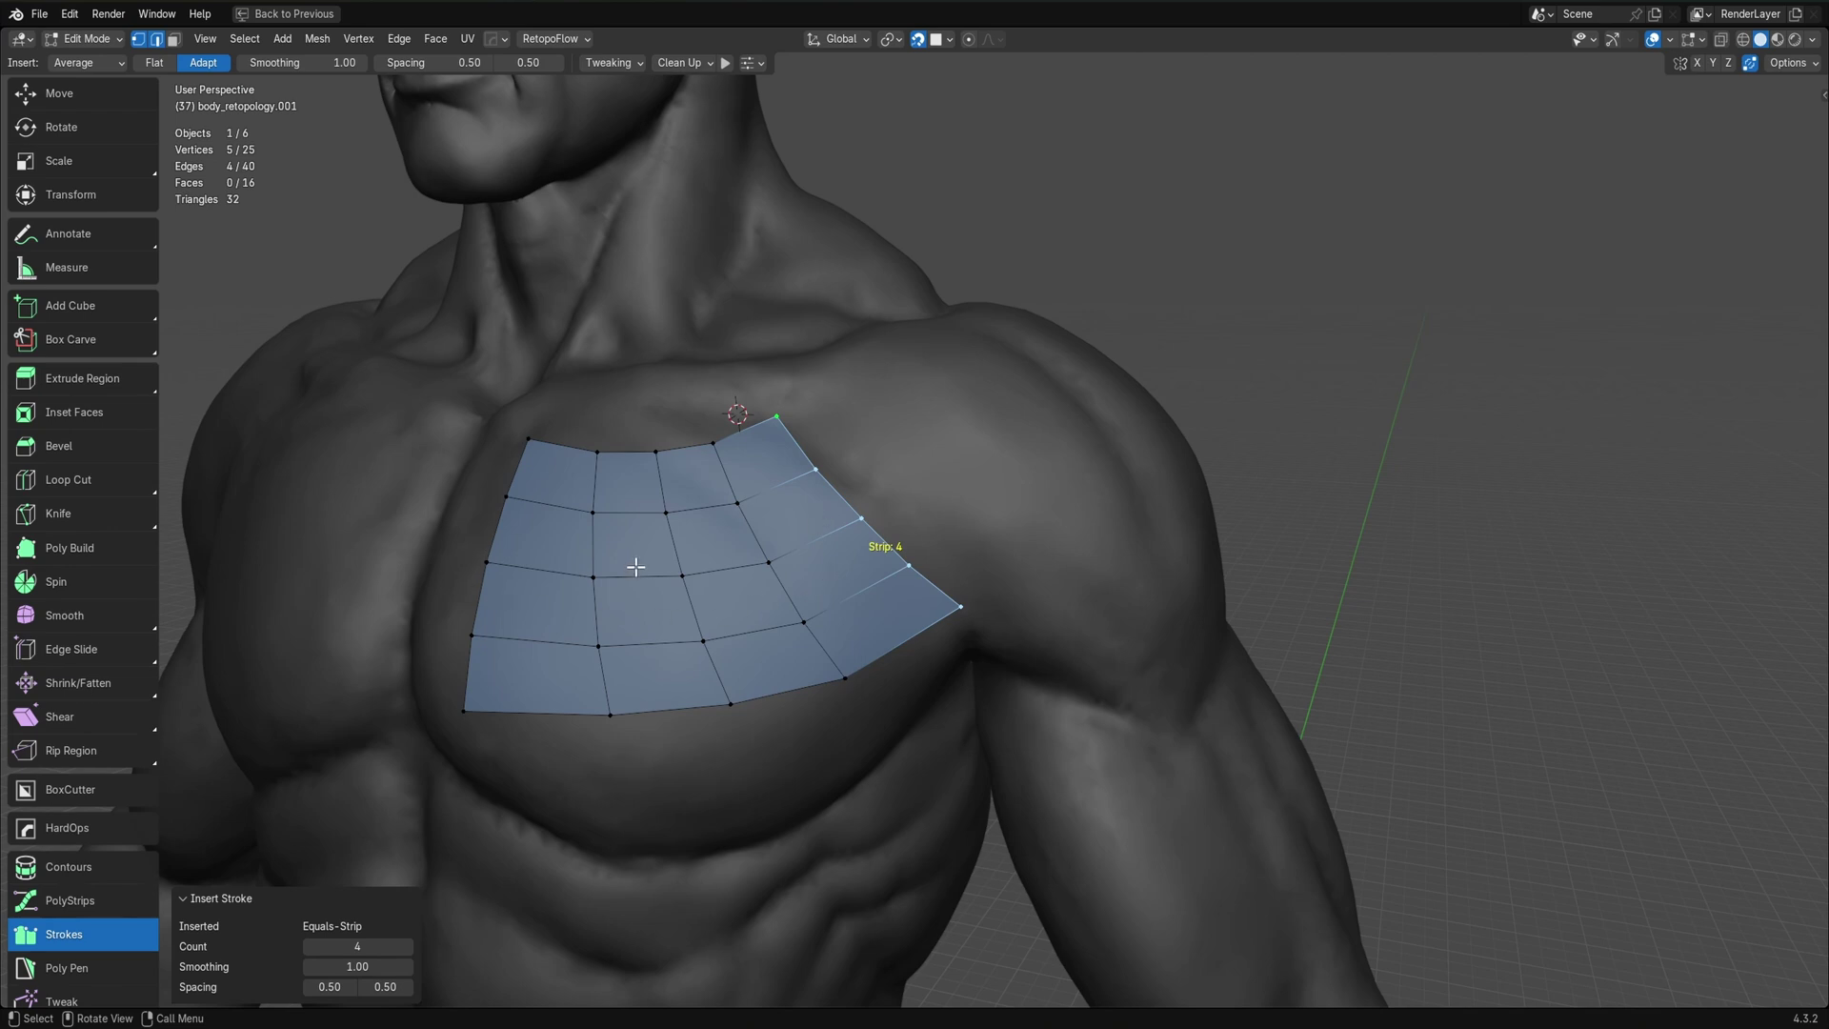
key("ctrl+z")
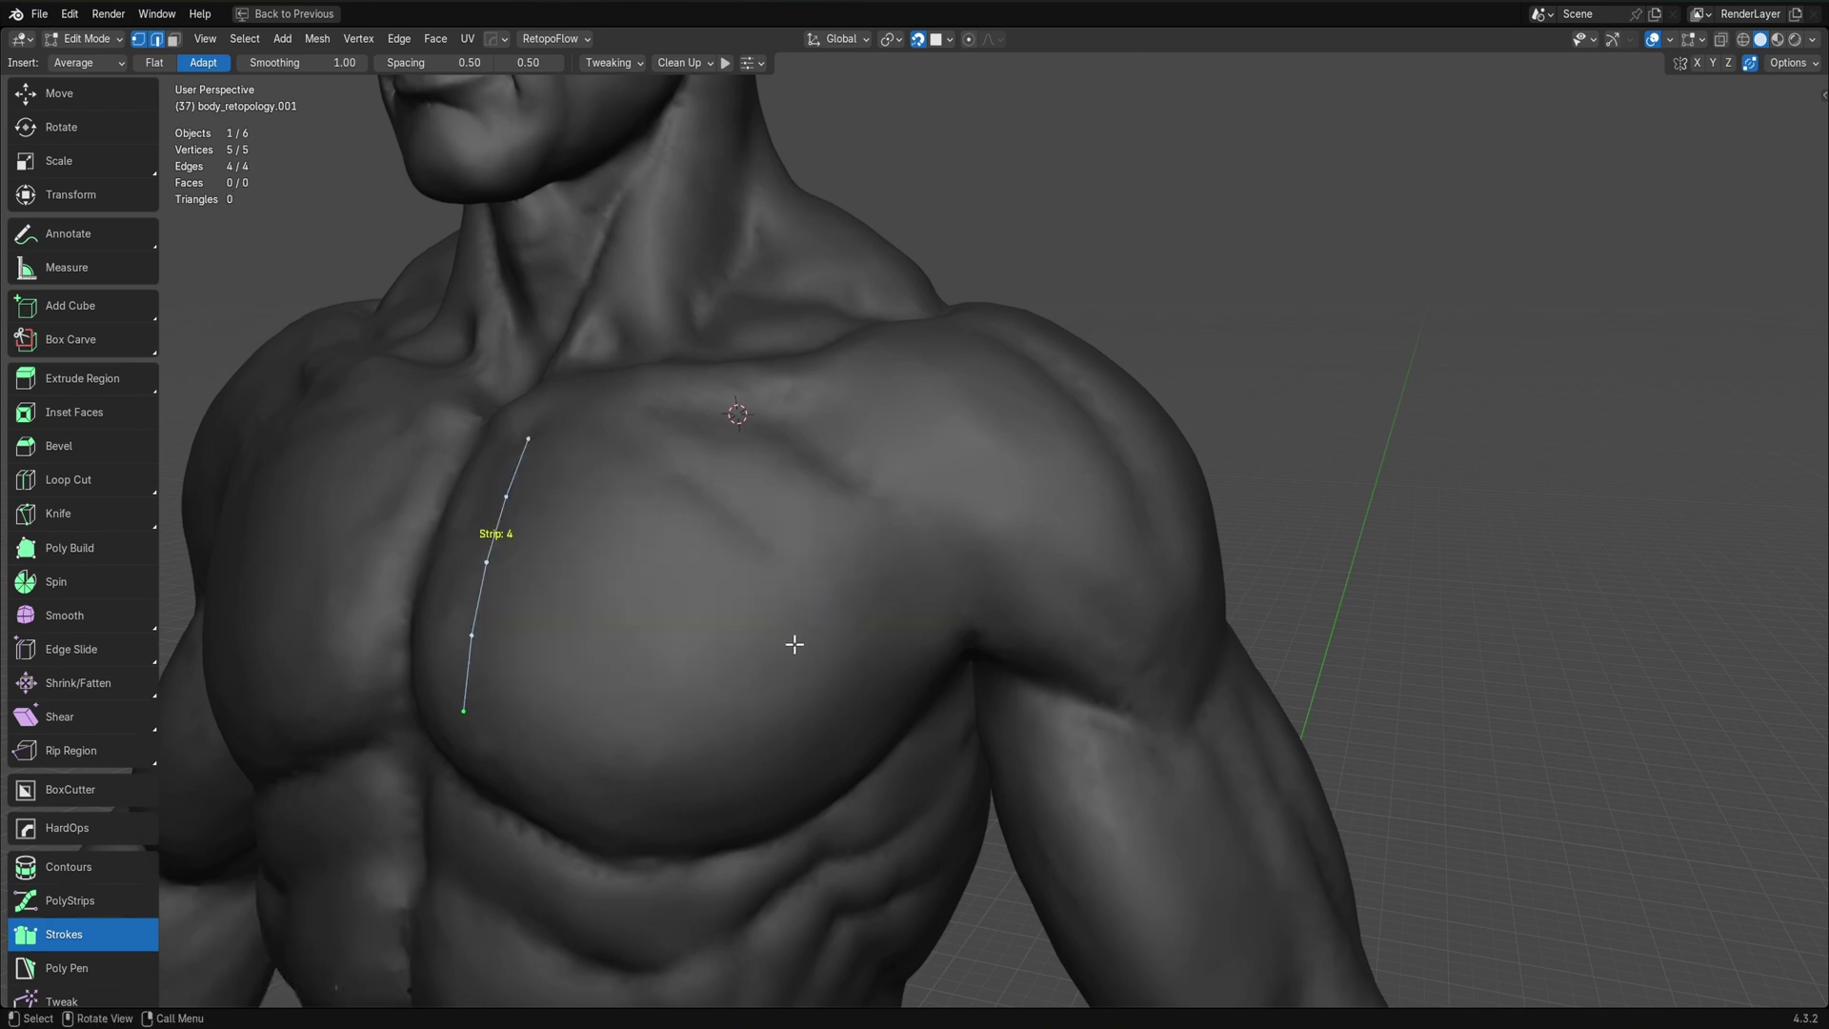
key("ctrl+z")
Draw a denser strip down the chest and bridge a 12-by-15 quad grid to the shoulder
middle_click_drag(775, 653, 714, 694)
left_click_drag(635, 404, 638, 682)
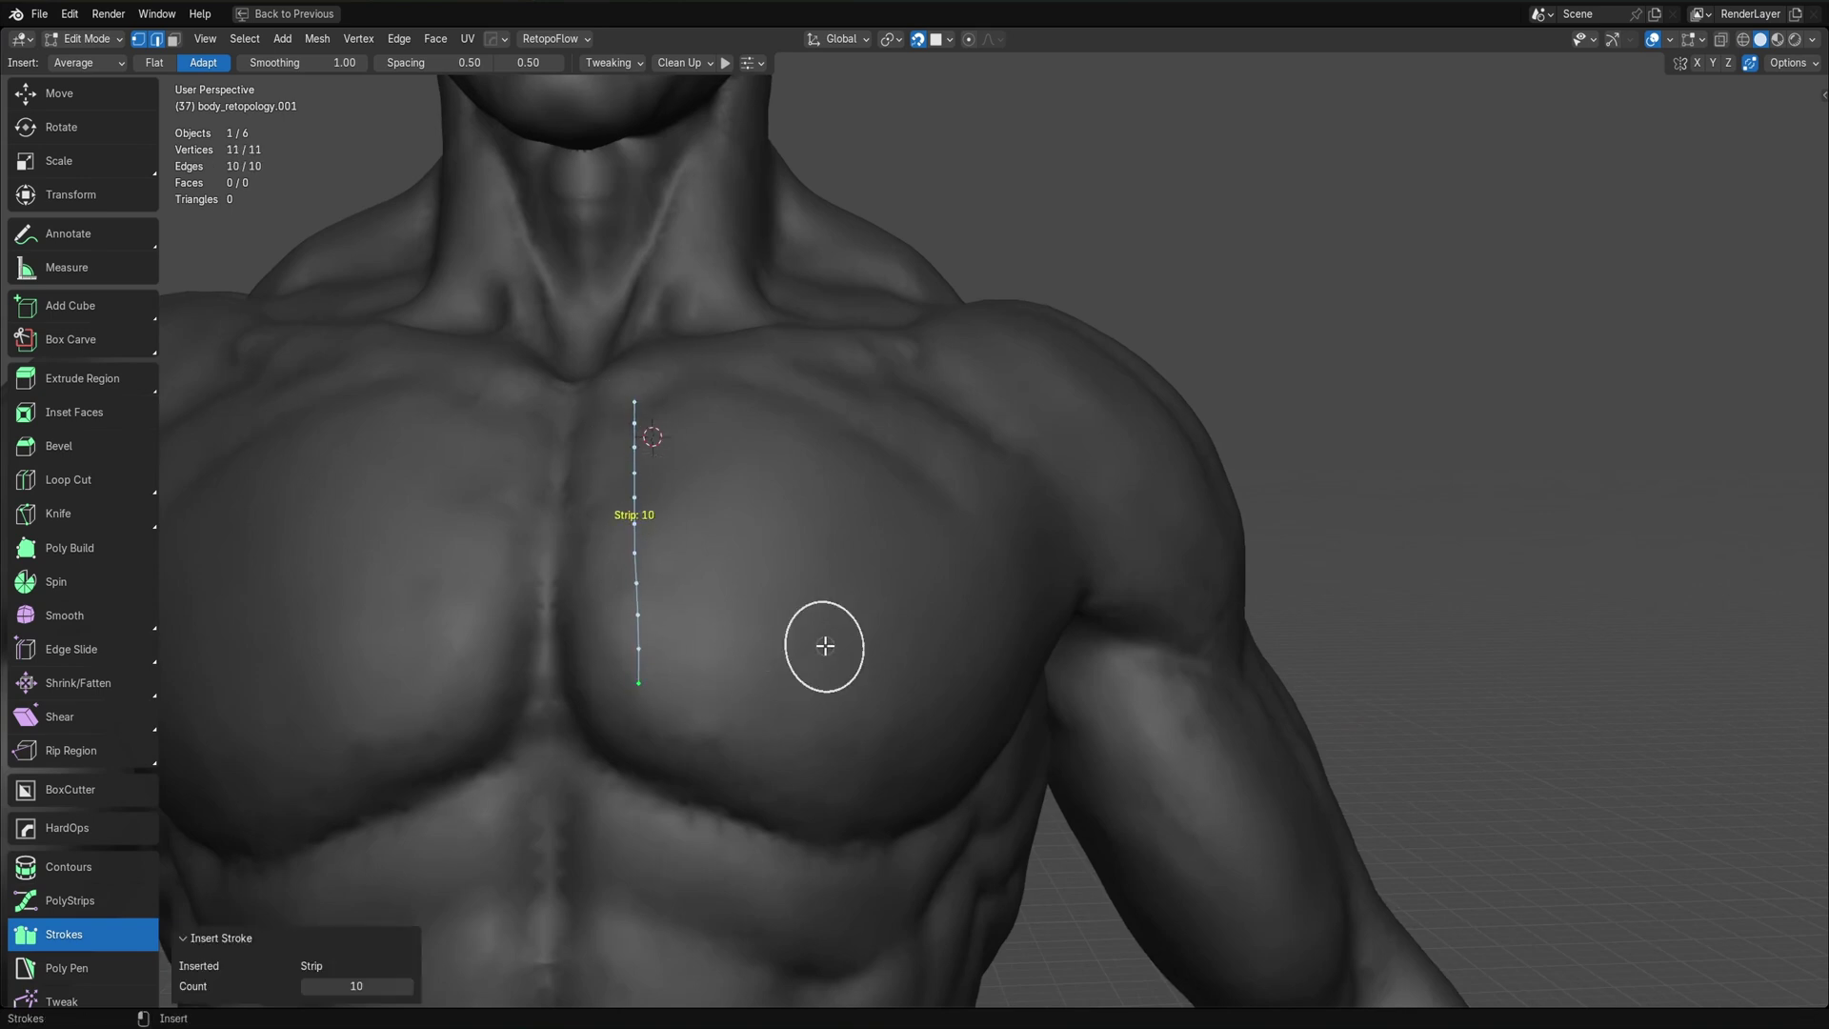
middle_click_drag(825, 645, 808, 531)
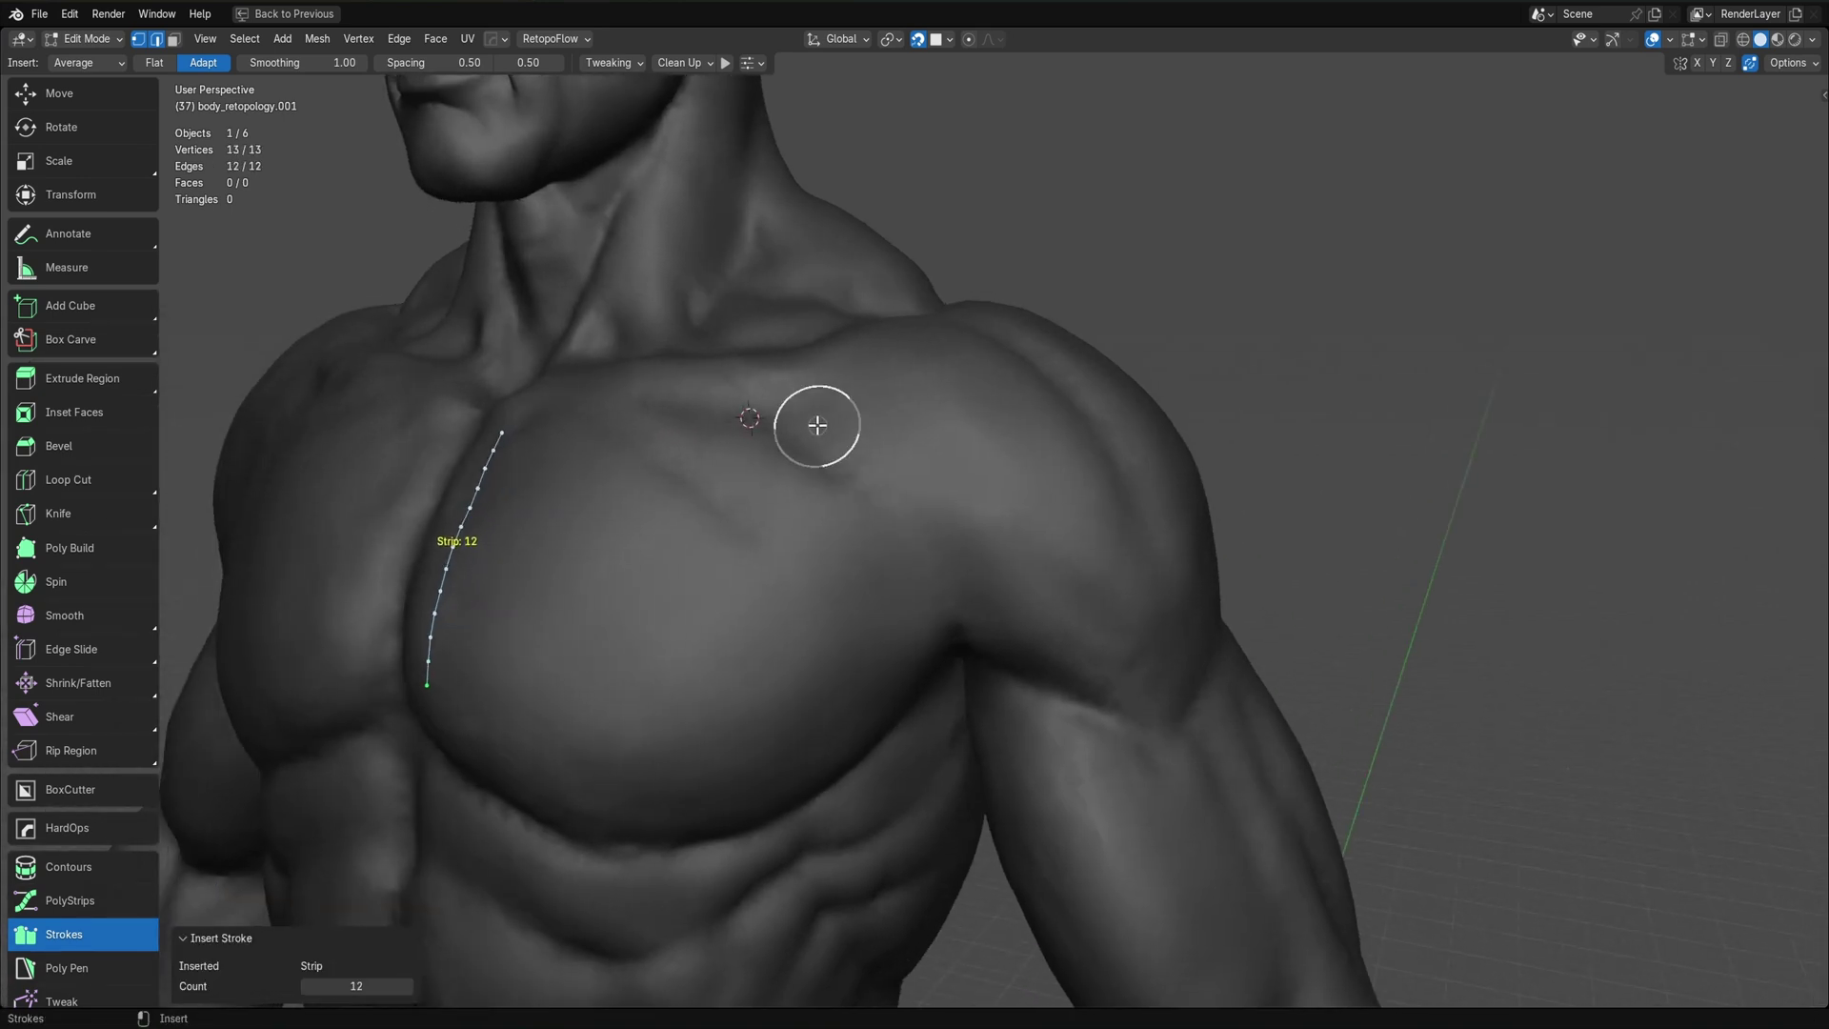
left_click_drag(817, 425, 898, 641)
middle_click_drag(1041, 723, 1086, 722)
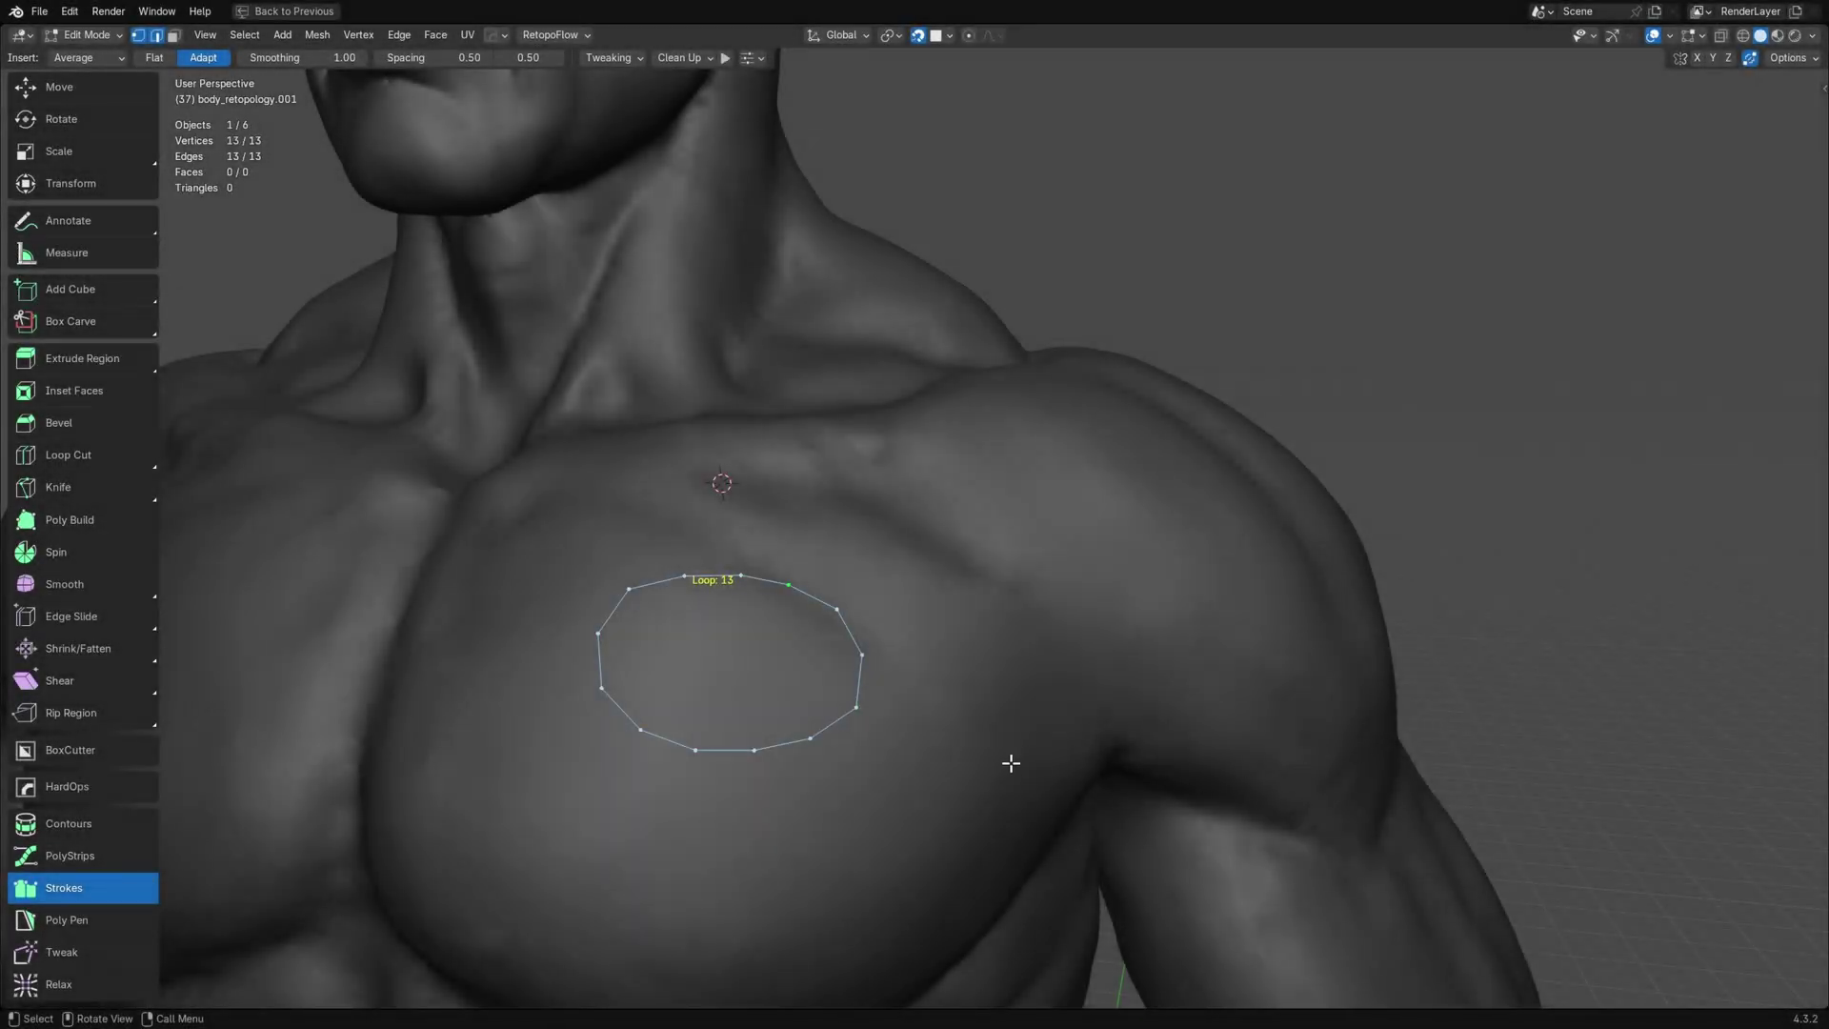
Orbit the view around the closed 13-vertex loop on the pectoral
middle_click_drag(1016, 759, 1054, 734)
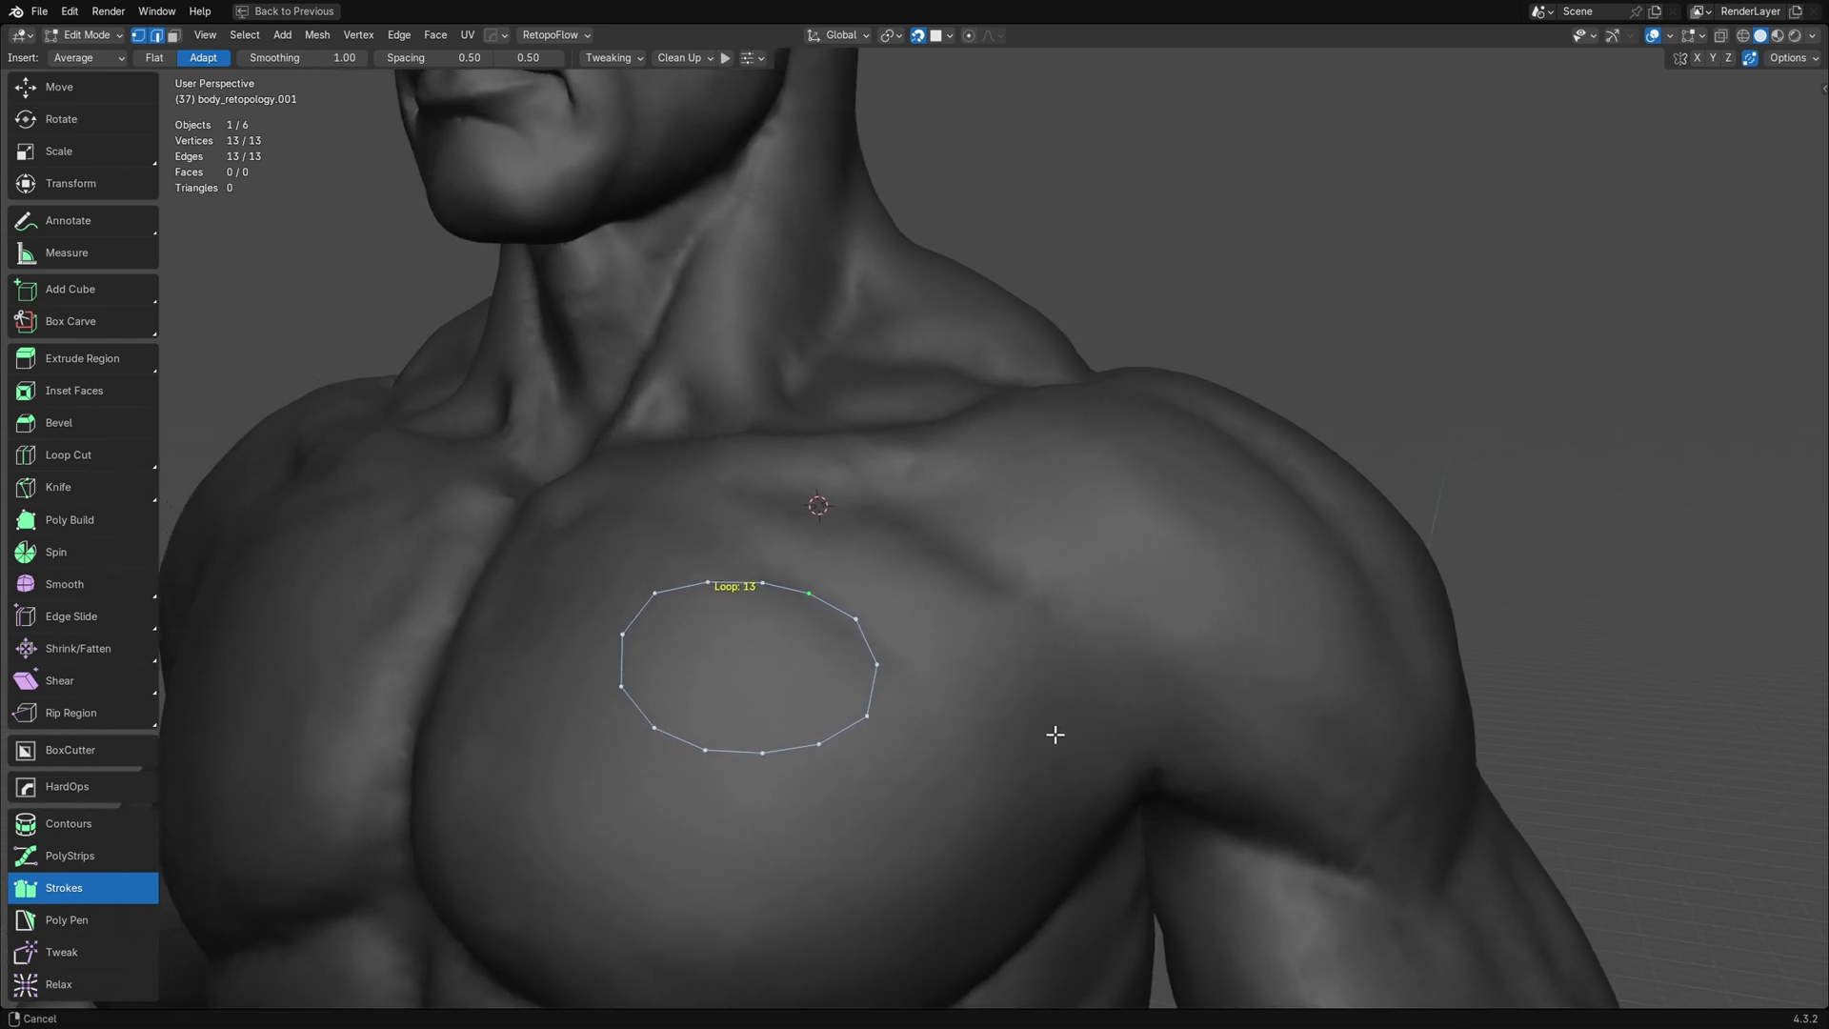